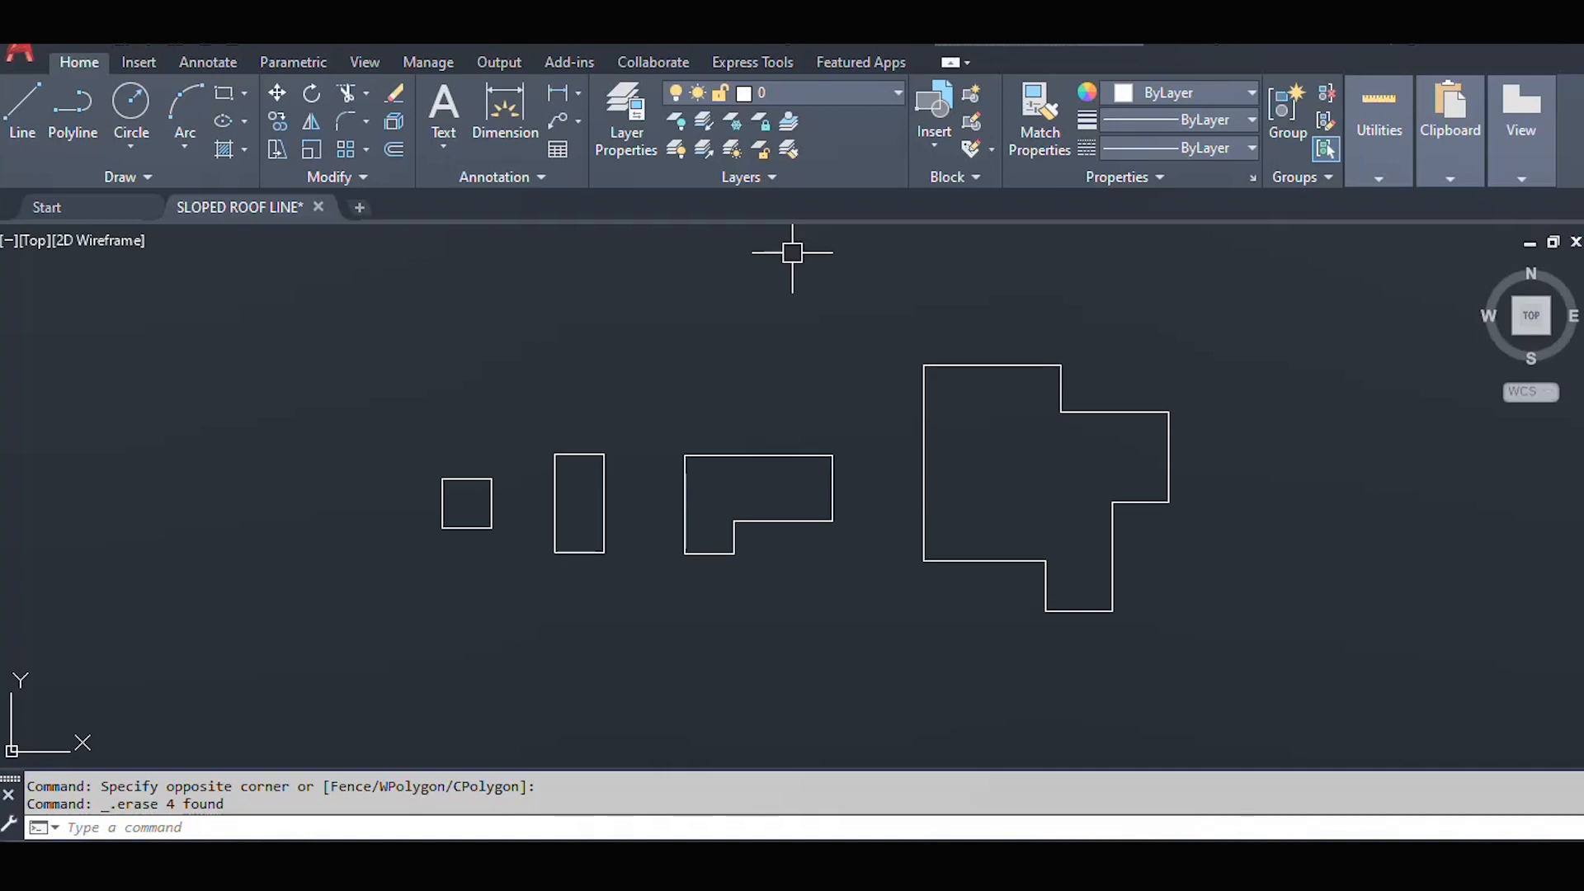
# - Draw a construction line at a 45° angle through the lower-left corner of the small square
pyautogui.scroll(4, 470, 507)
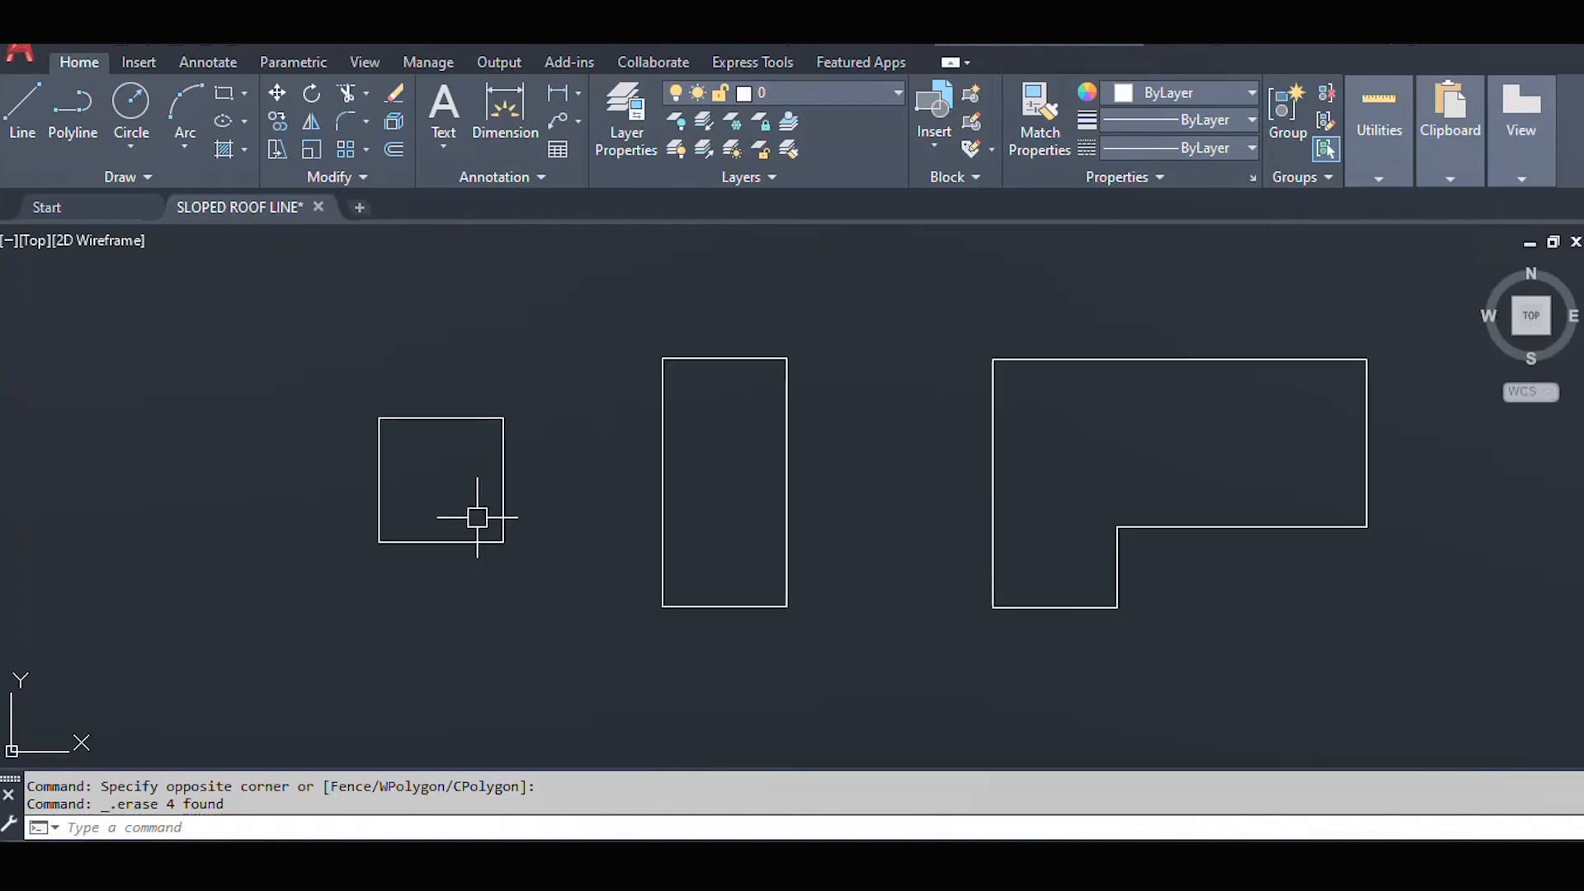
pyautogui.moveTo(689, 457)
pyautogui.mouseDown(button='middle')
pyautogui.moveTo(488, 477)
pyautogui.moveTo(774, 484)
pyautogui.mouseUp(button='middle')
pyautogui.scroll(2, 460, 523)
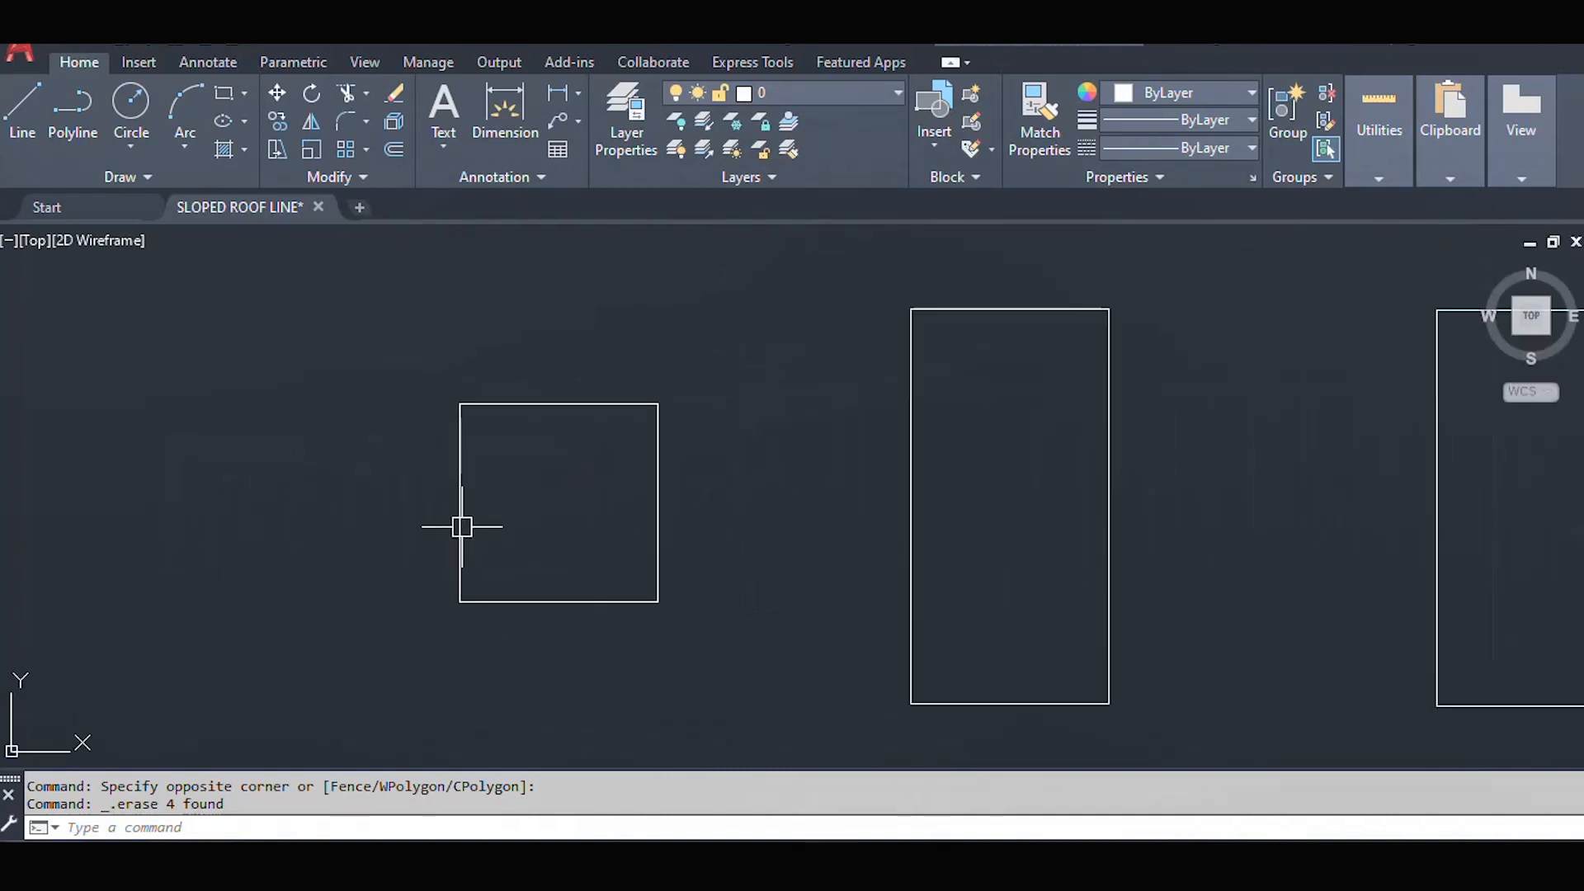
pyautogui.moveTo(630, 511); pyautogui.dragTo(754, 502, button='middle')
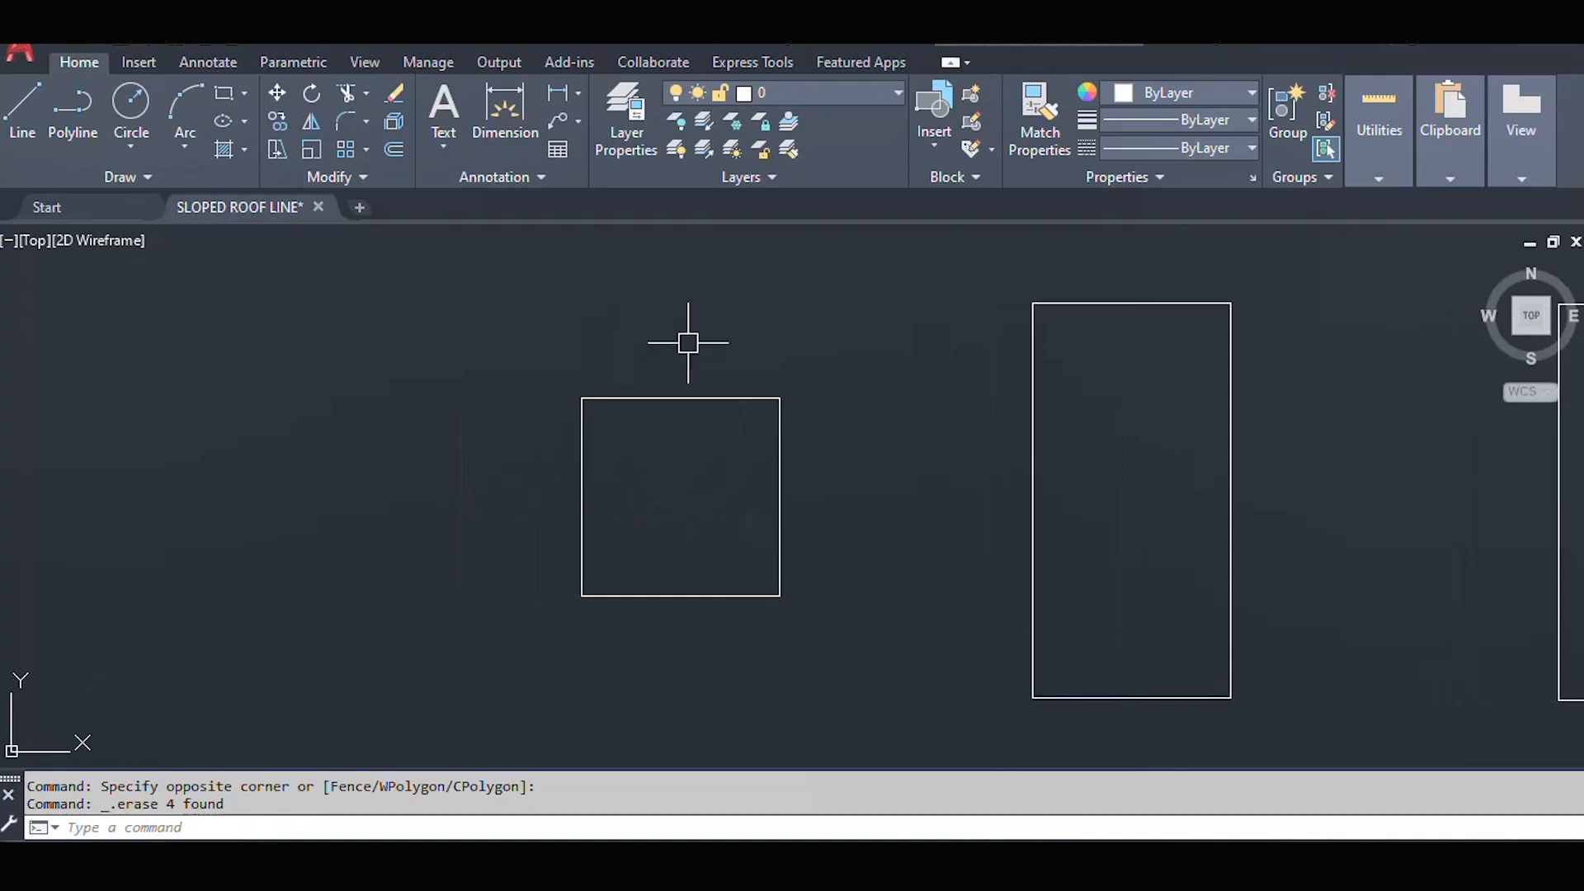
pyautogui.moveTo(678, 557); pyautogui.dragTo(707, 559, button='middle')
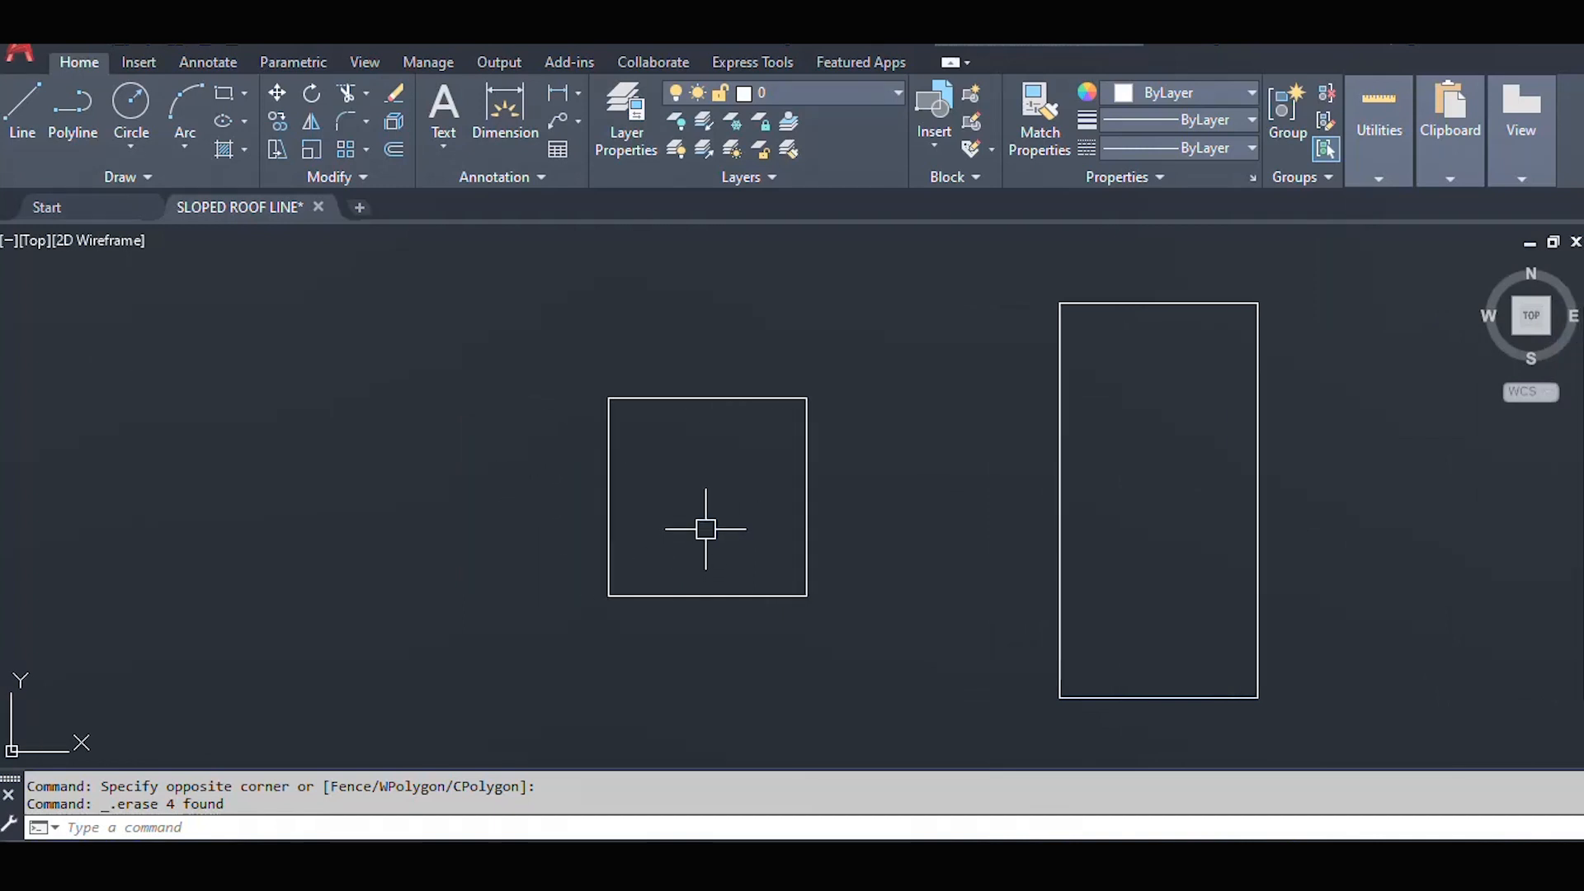
pyautogui.write('XL')
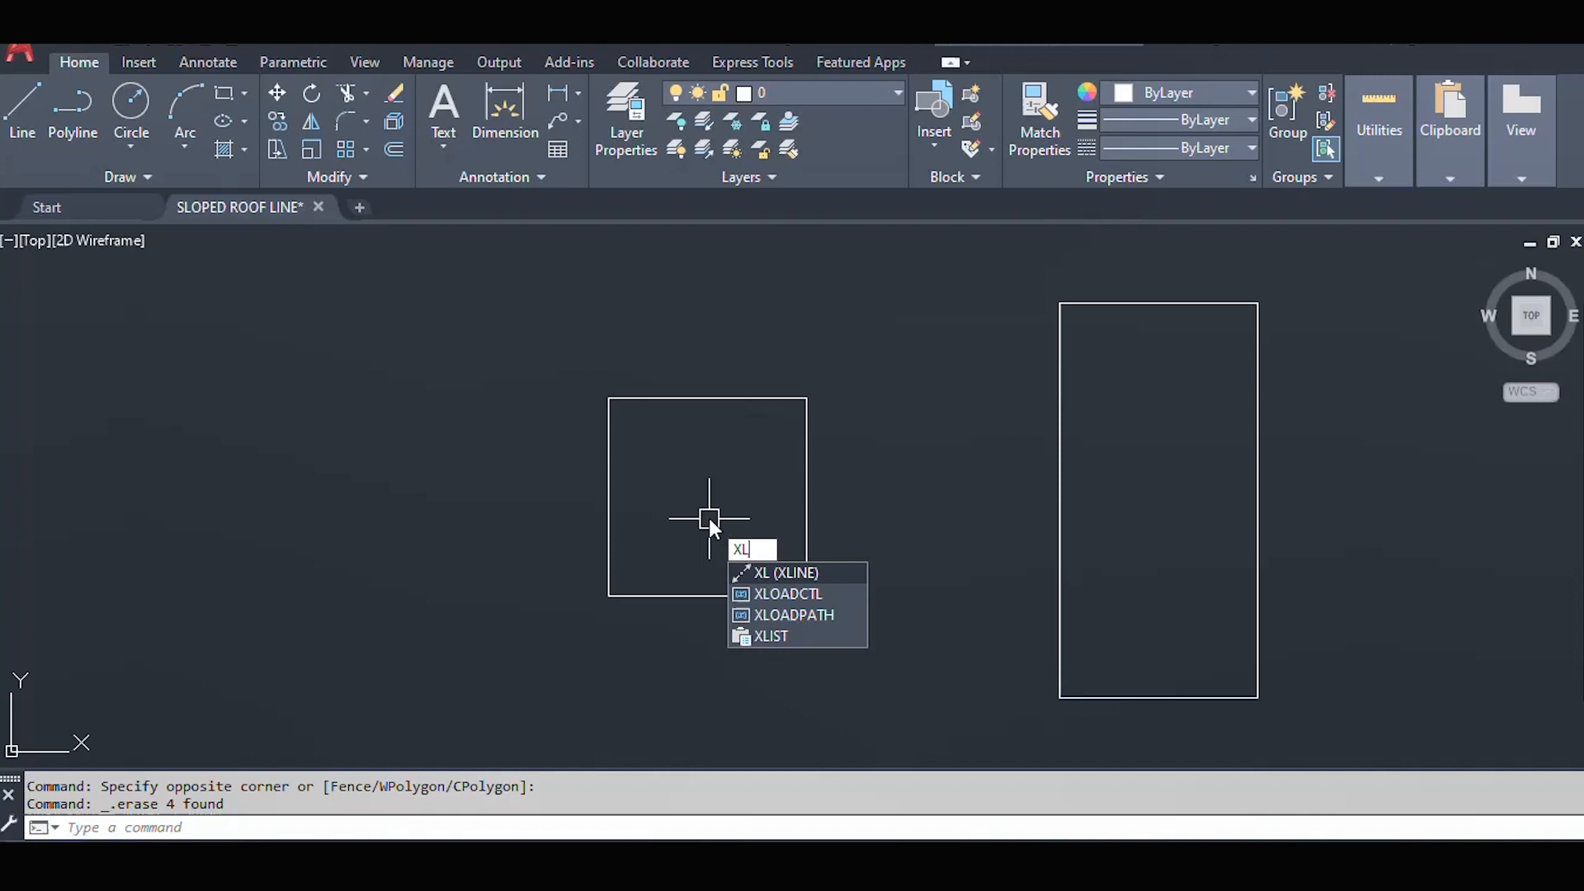
pyautogui.press('Return')
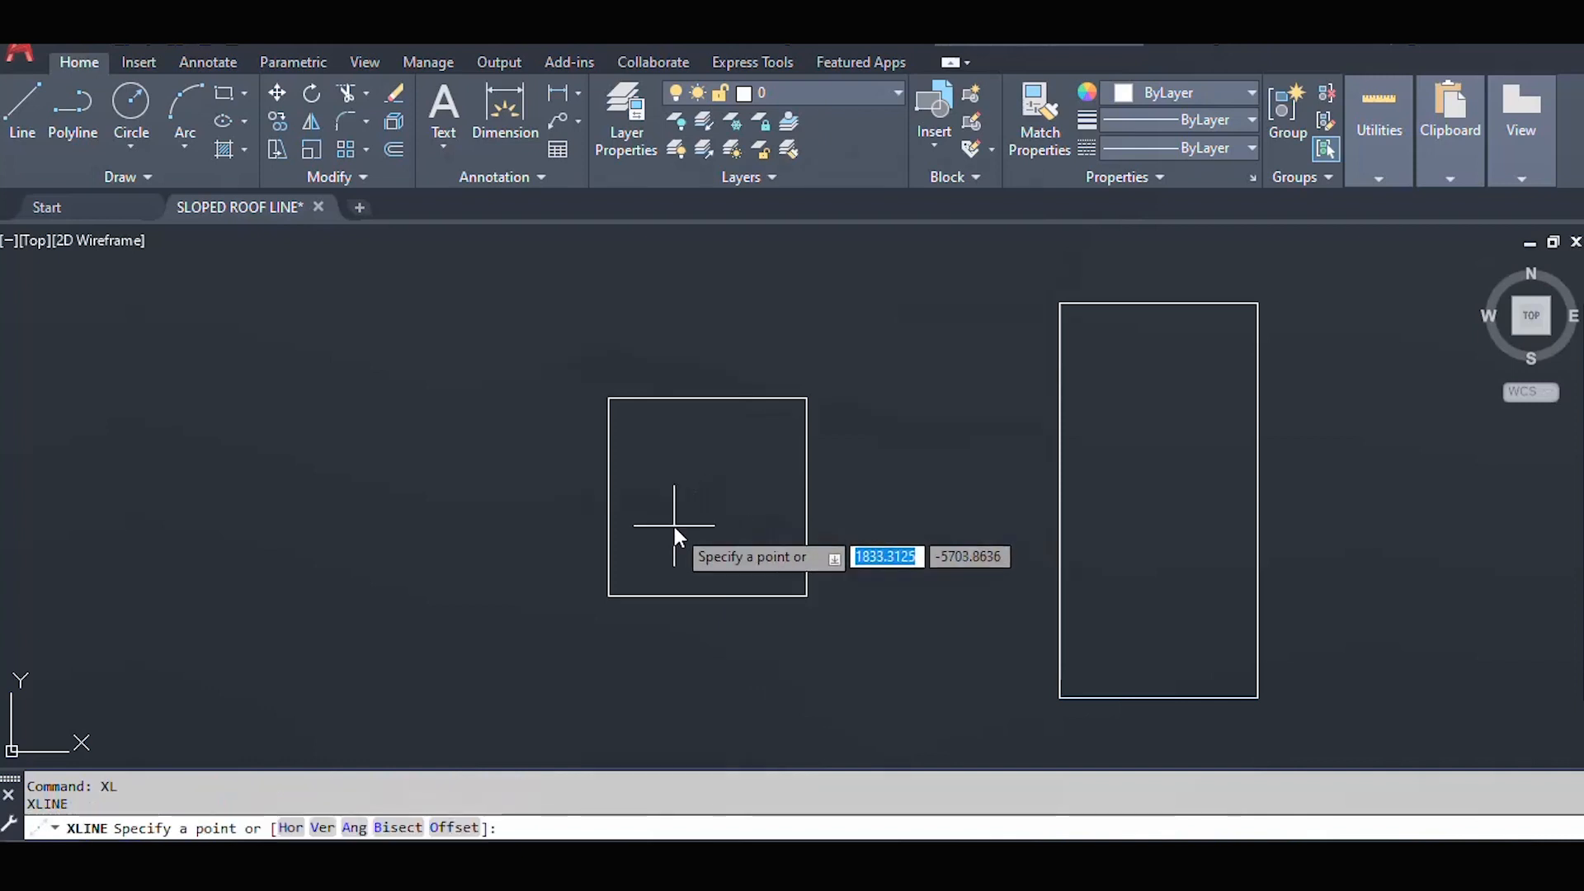
pyautogui.write('A')
pyautogui.press('Return')
pyautogui.write('45')
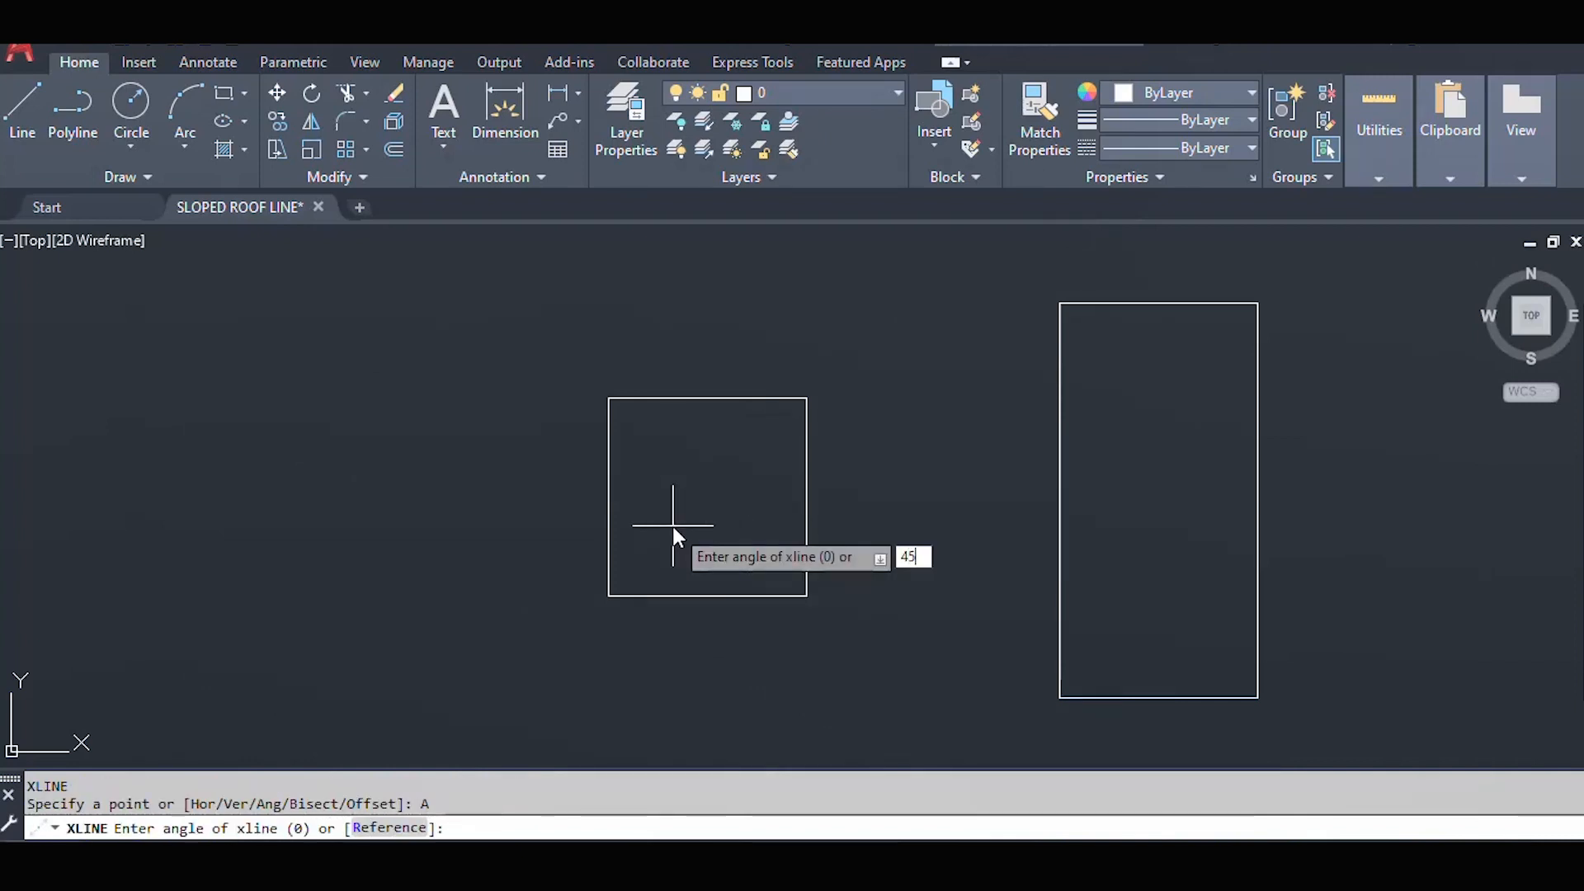
pyautogui.press('Return')
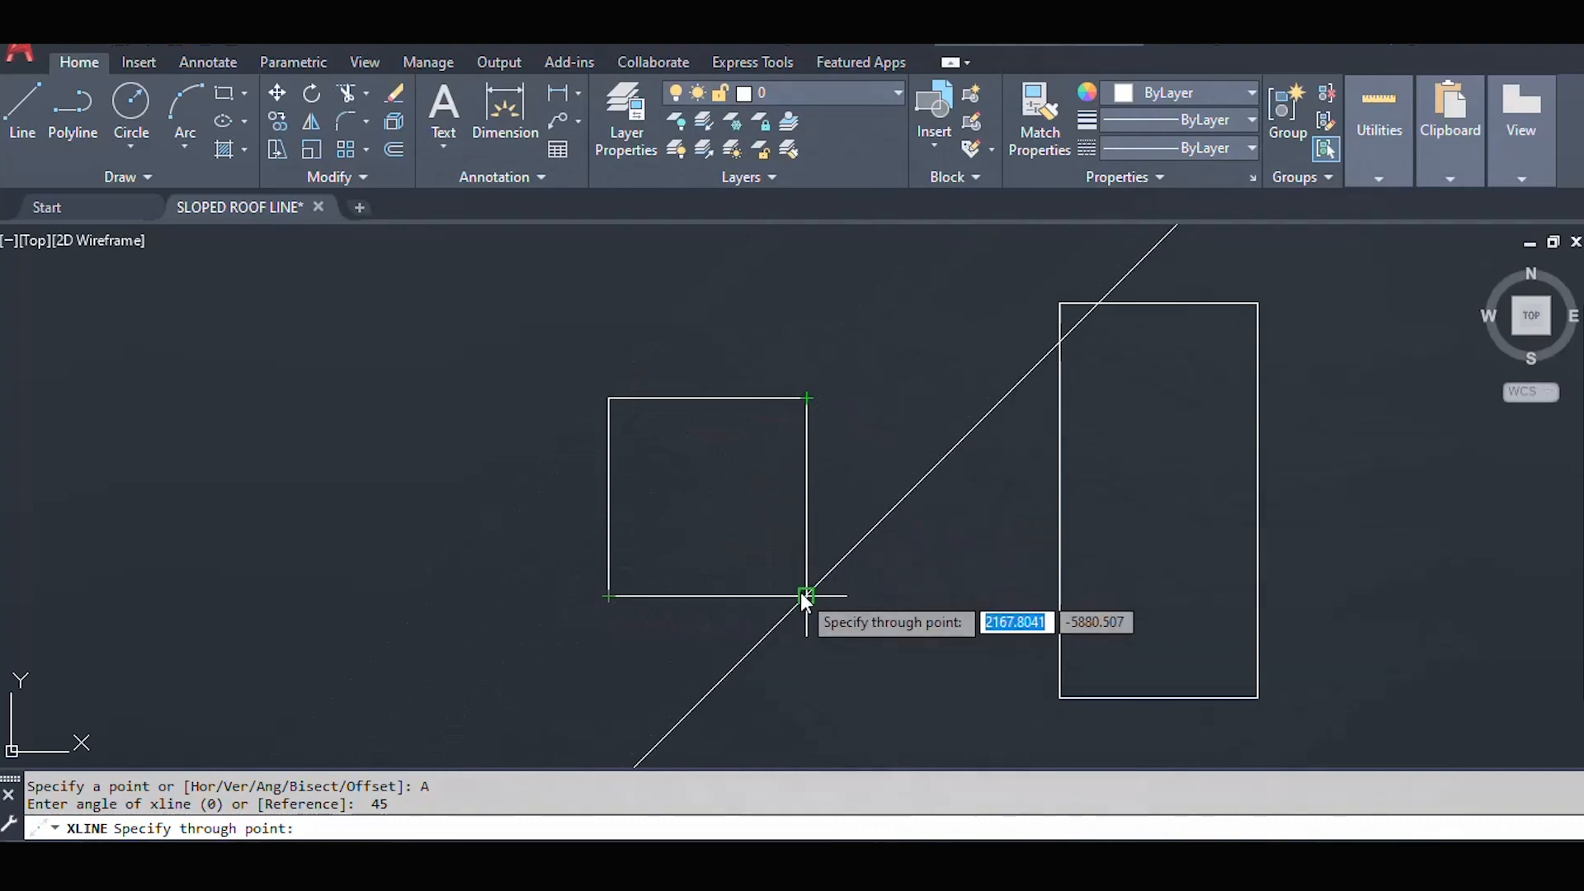
pyautogui.click(610, 595)
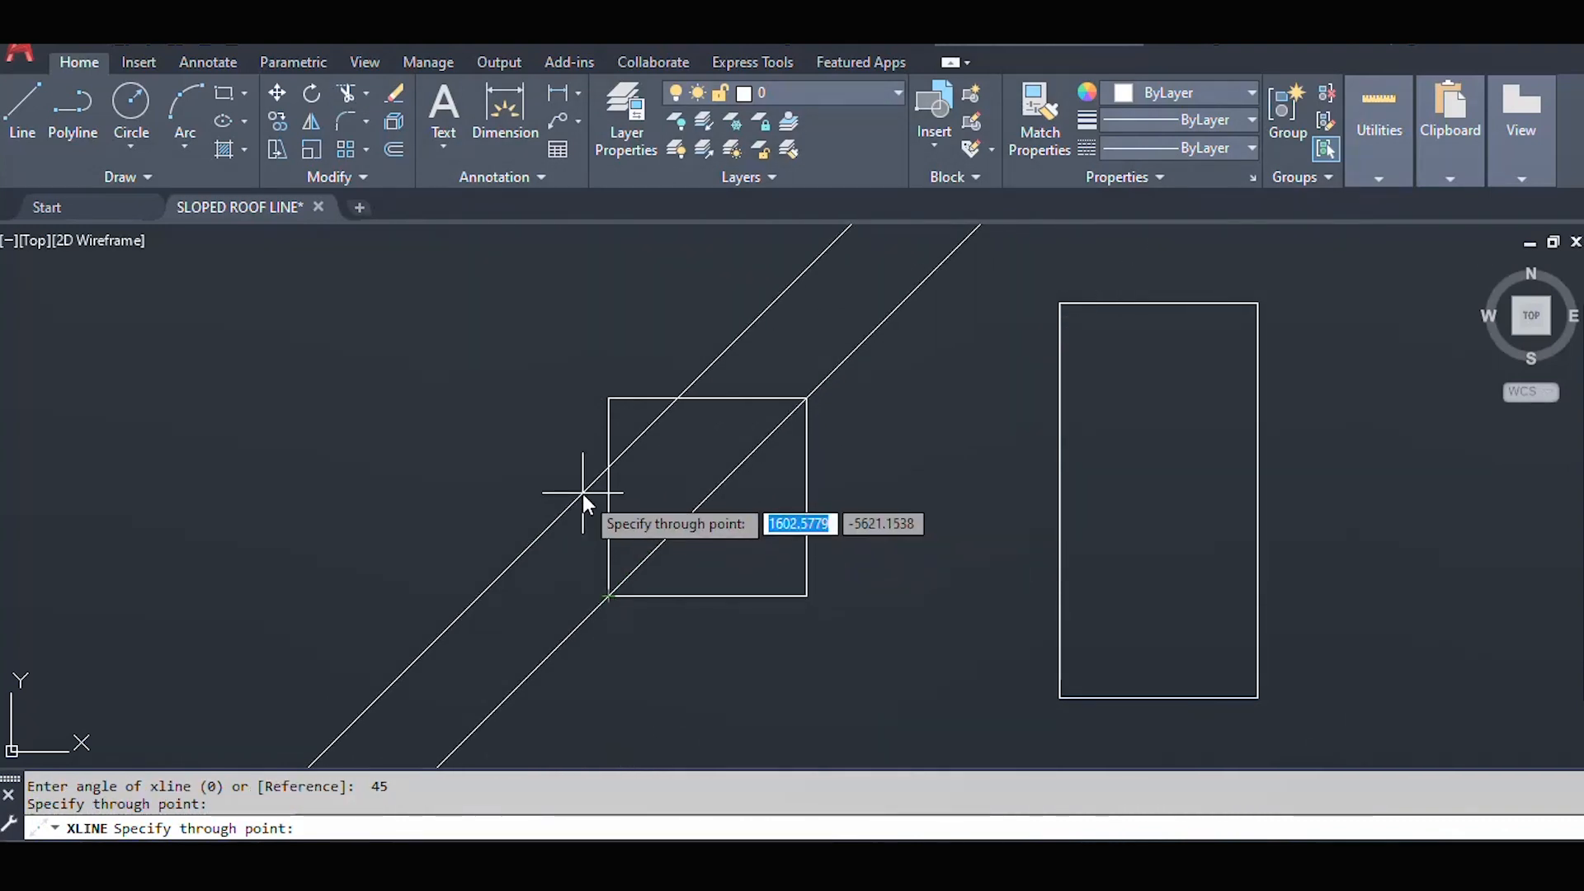
pyautogui.press('Return')
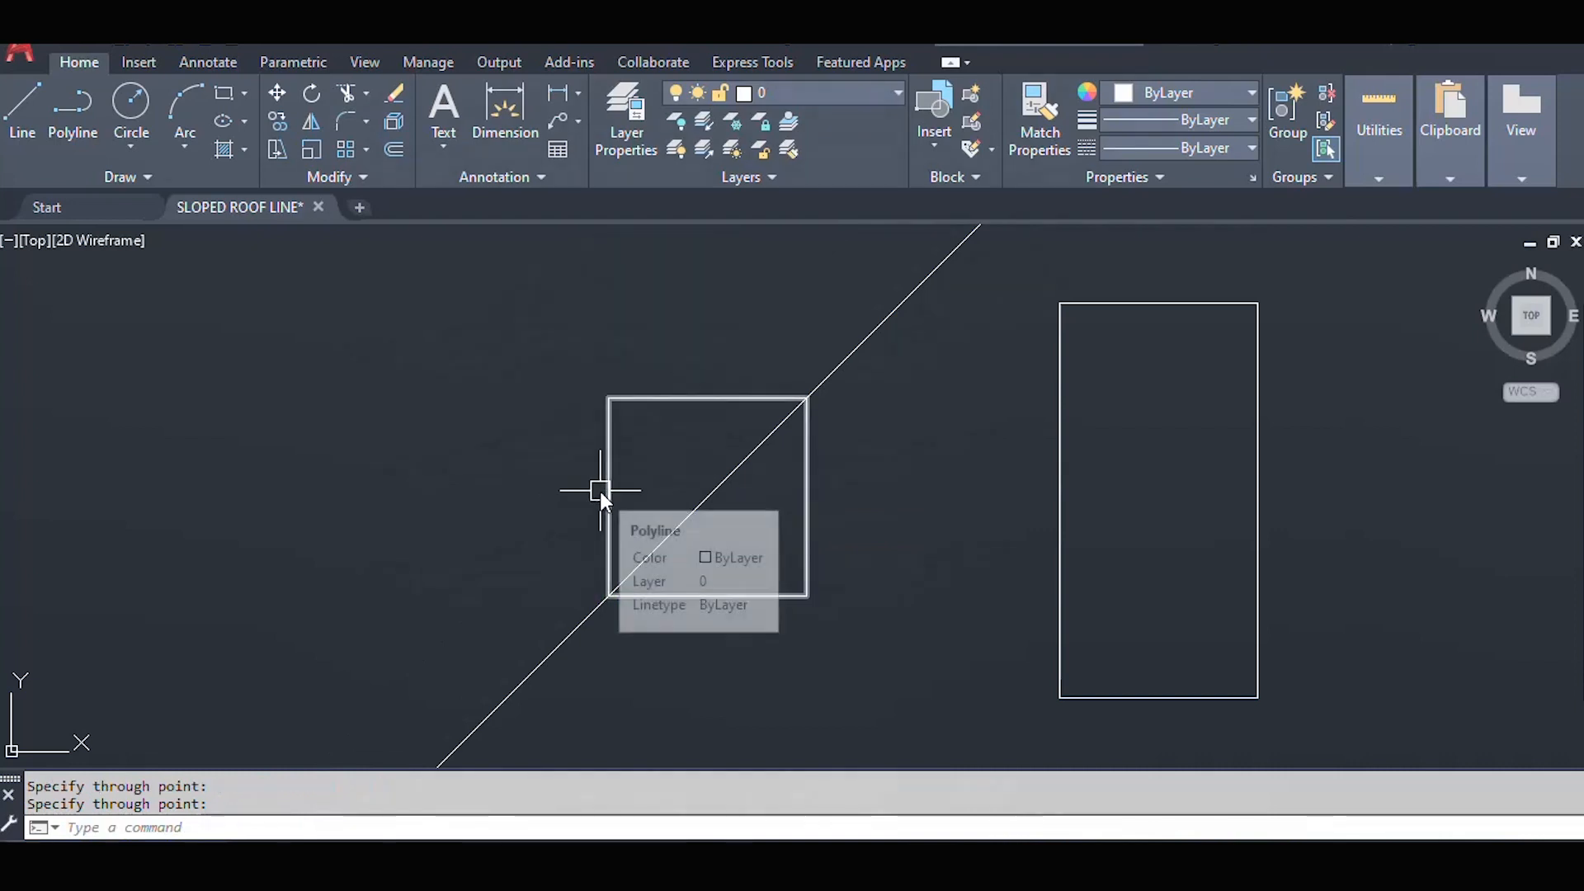
# - Mirror the diagonal construction line about the square's vertical centerline, keeping the source line
pyautogui.click(714, 494)
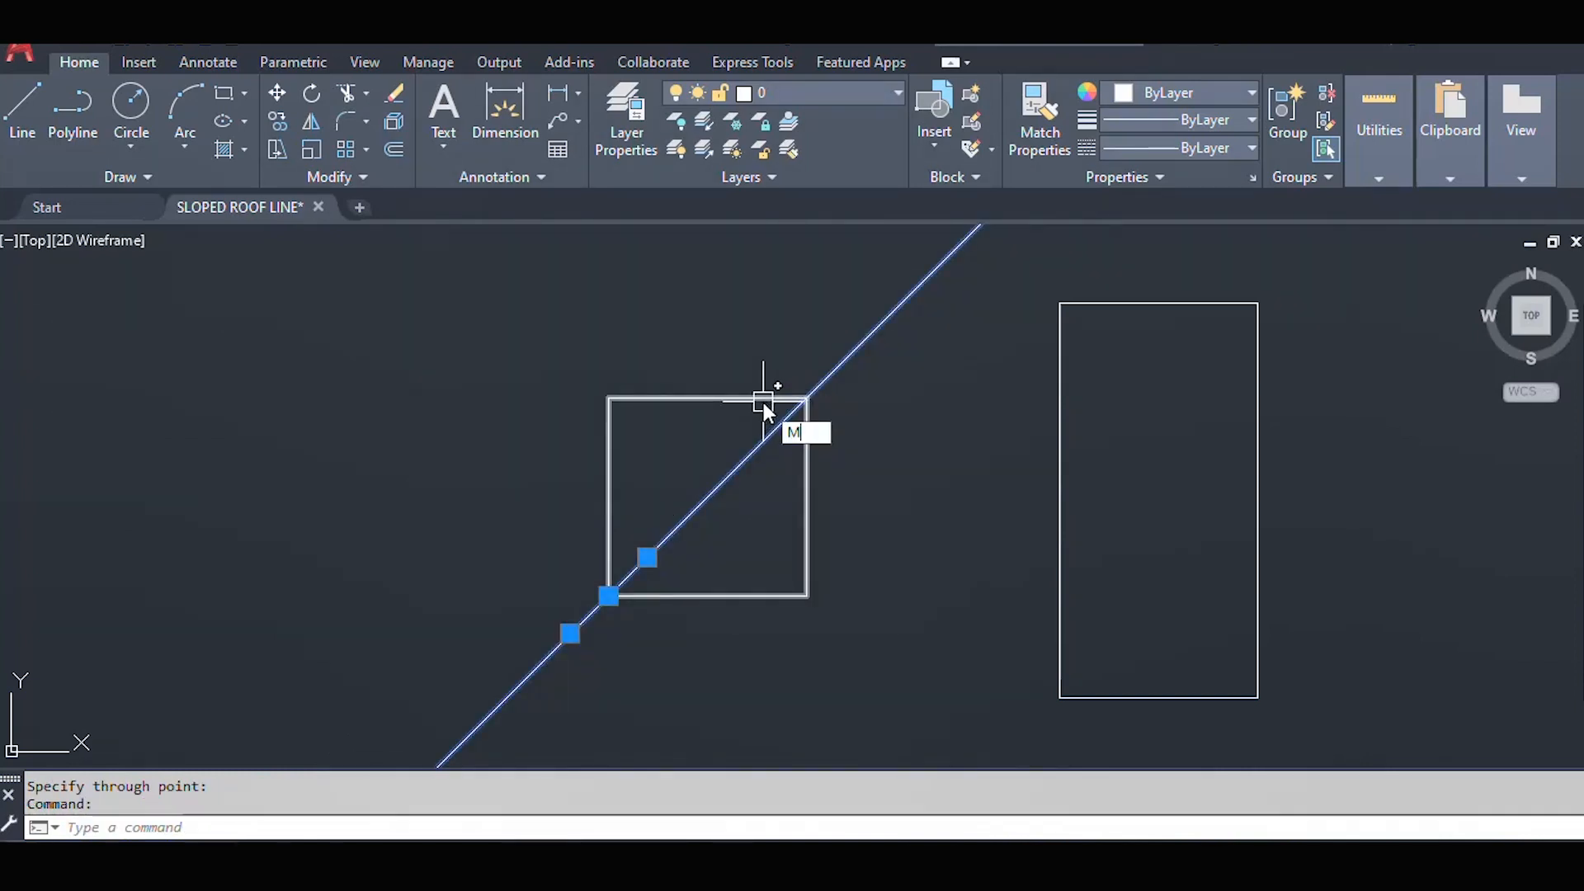
pyautogui.write('mi')
pyautogui.press('Return')
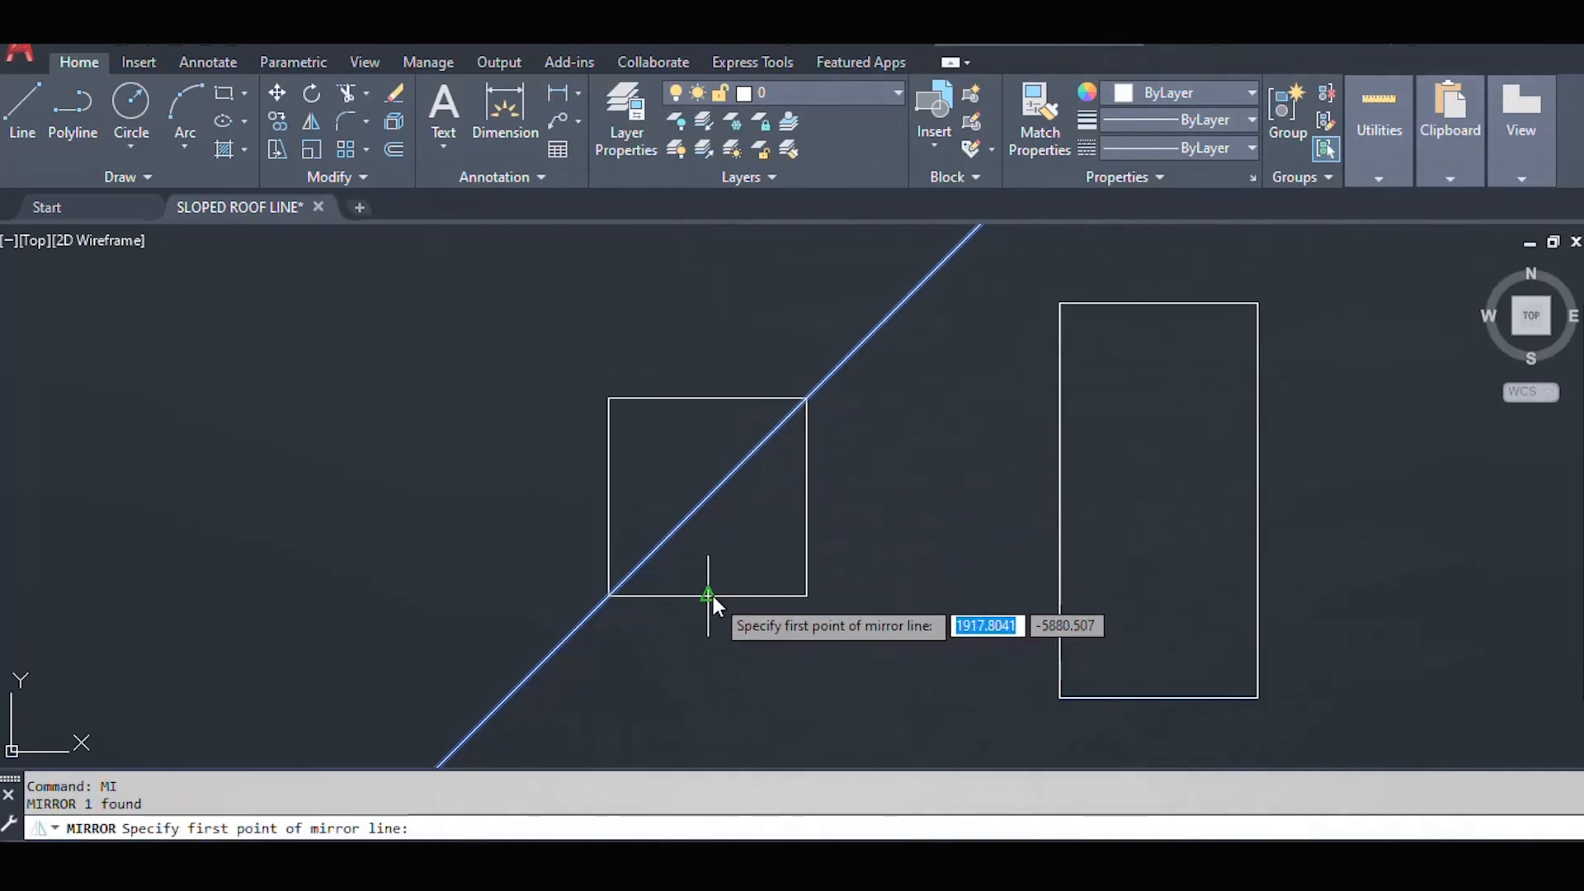
pyautogui.click(709, 595)
pyautogui.click(710, 481)
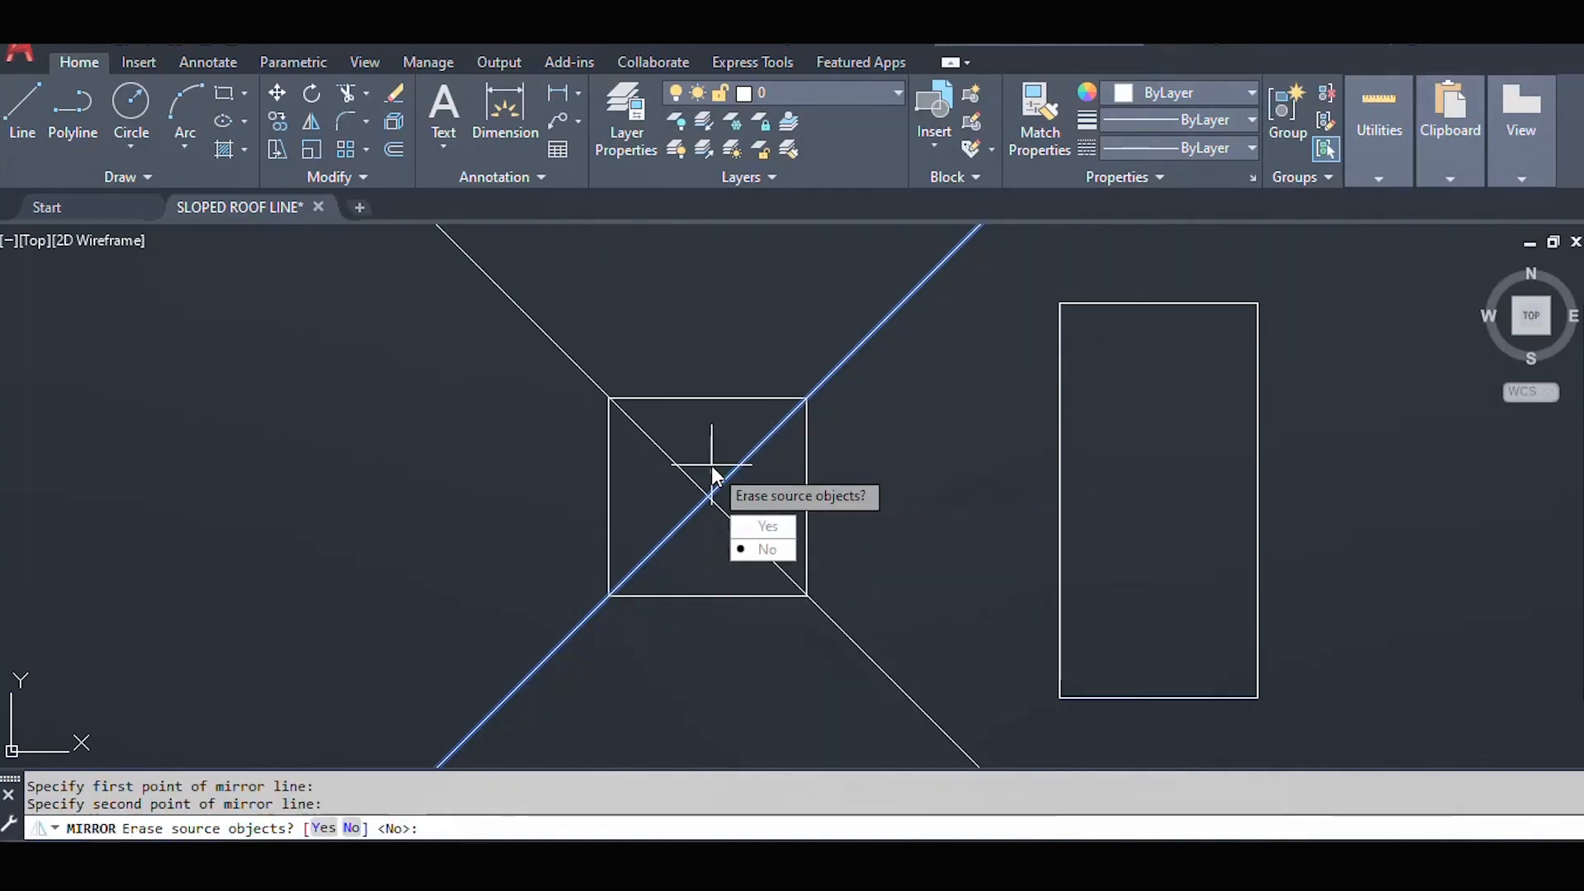
pyautogui.press('Return')
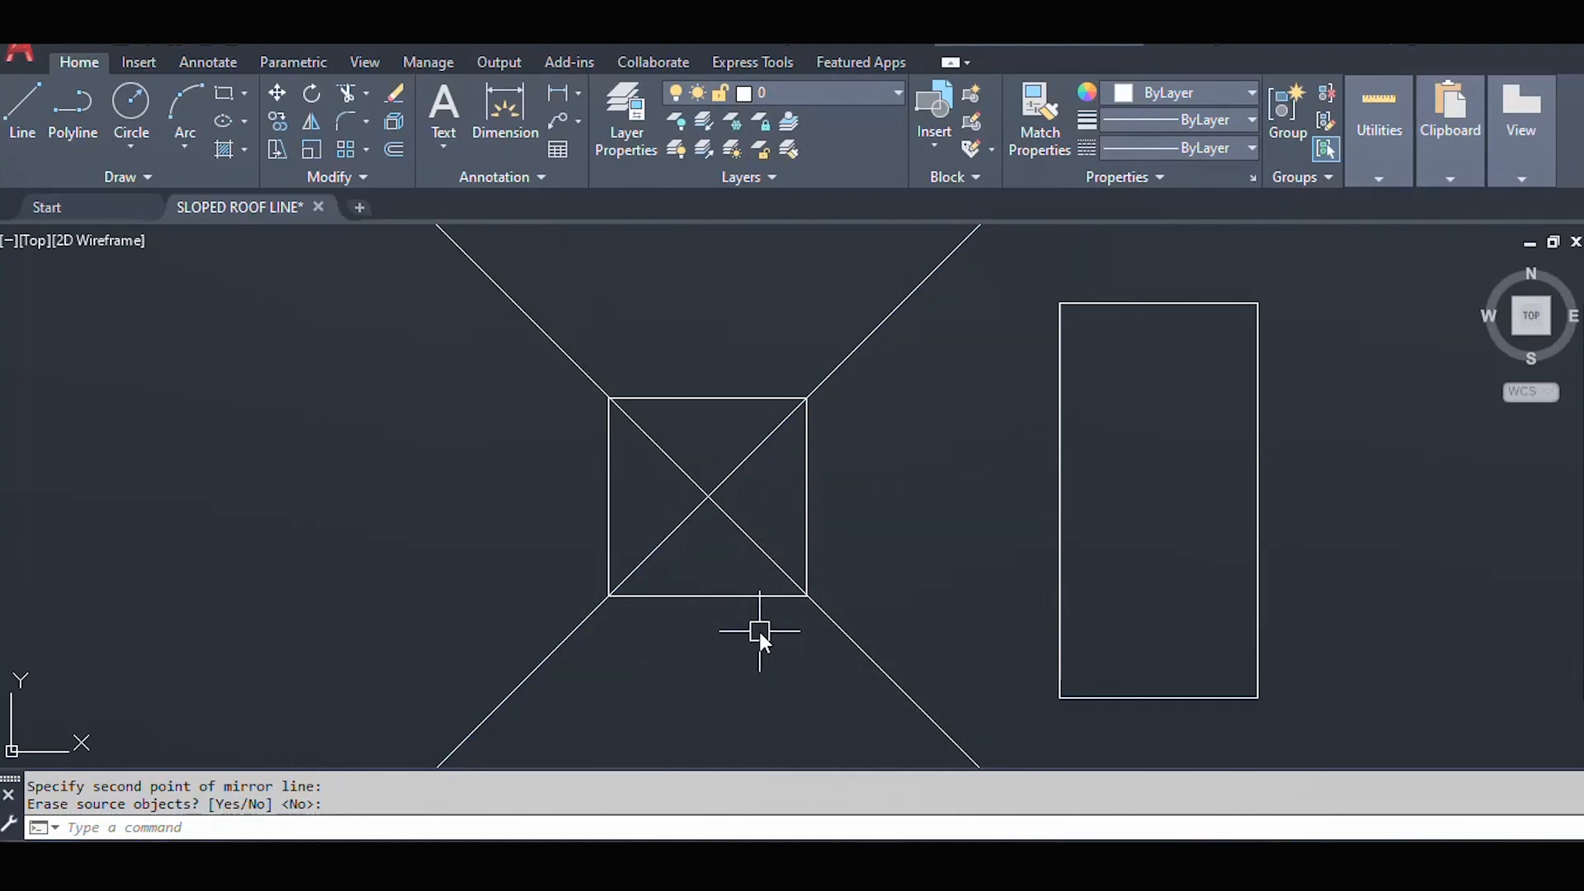
# - Fillet the two crossing diagonals at the square's center into a sharp corner, keeping their lower halves
pyautogui.write('f')
pyautogui.press('Return')
pyautogui.click(690, 512)
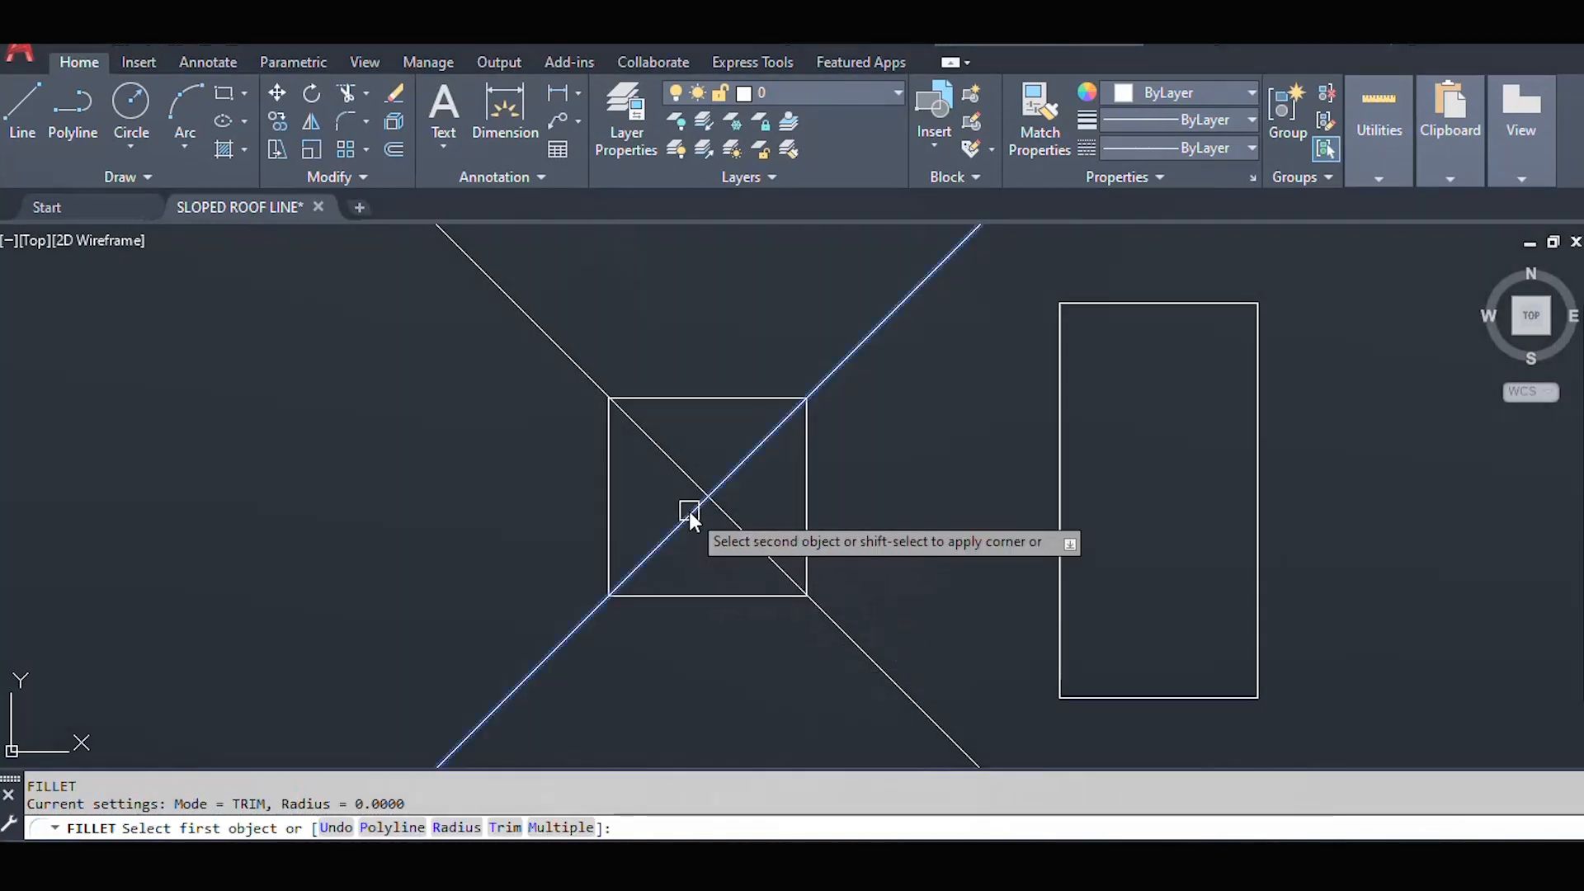
pyautogui.click(721, 508)
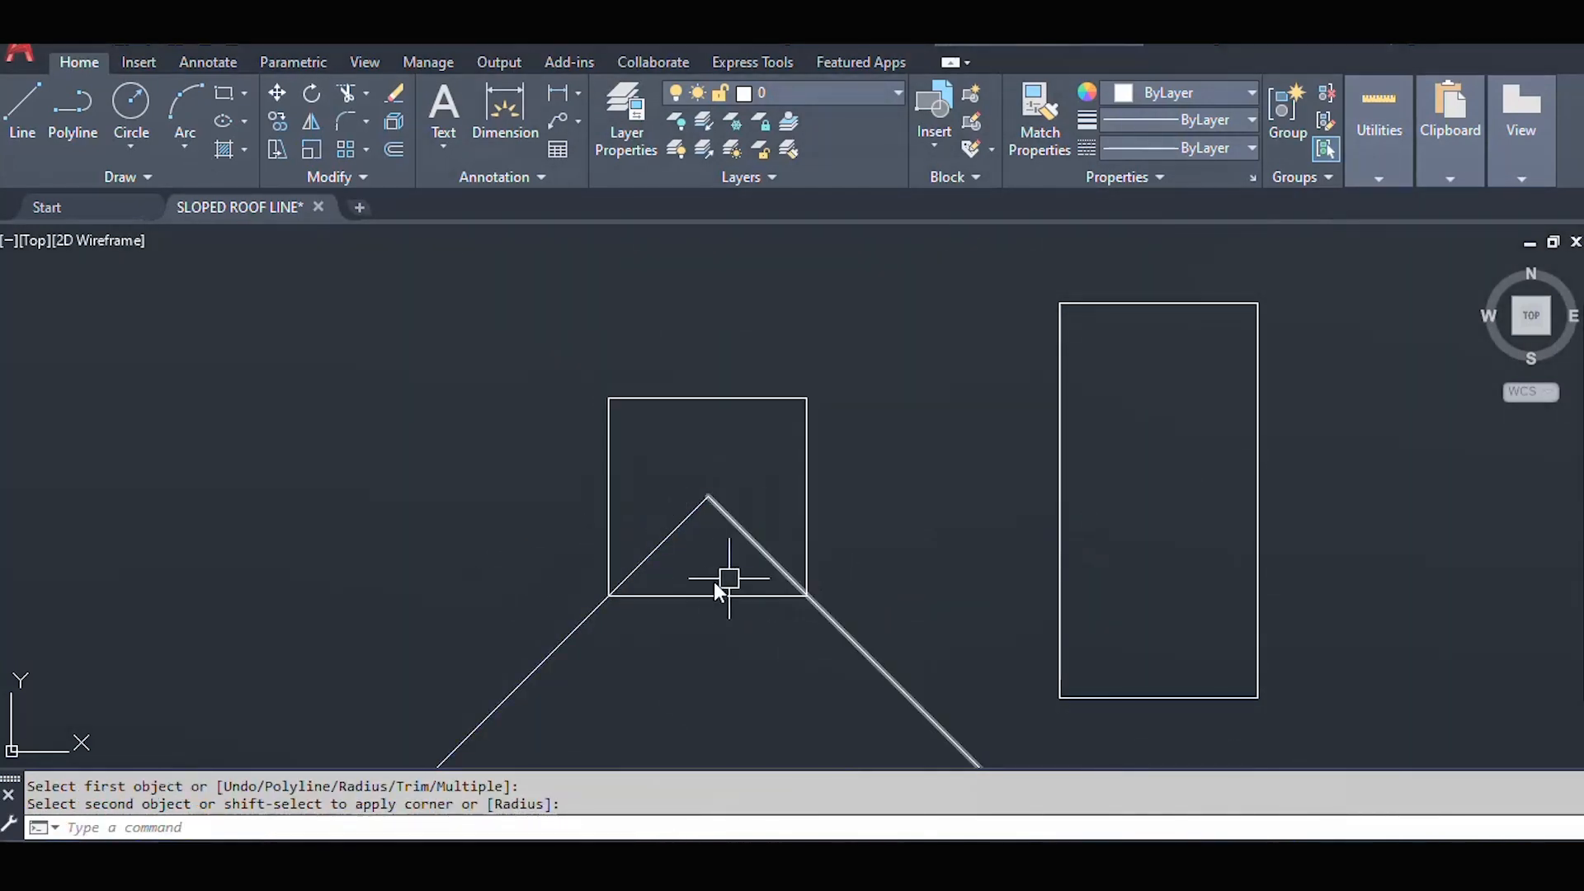
# - Trim both diagonals where they extend outside the square's lower corners
pyautogui.write('tr')
pyautogui.press('Return')
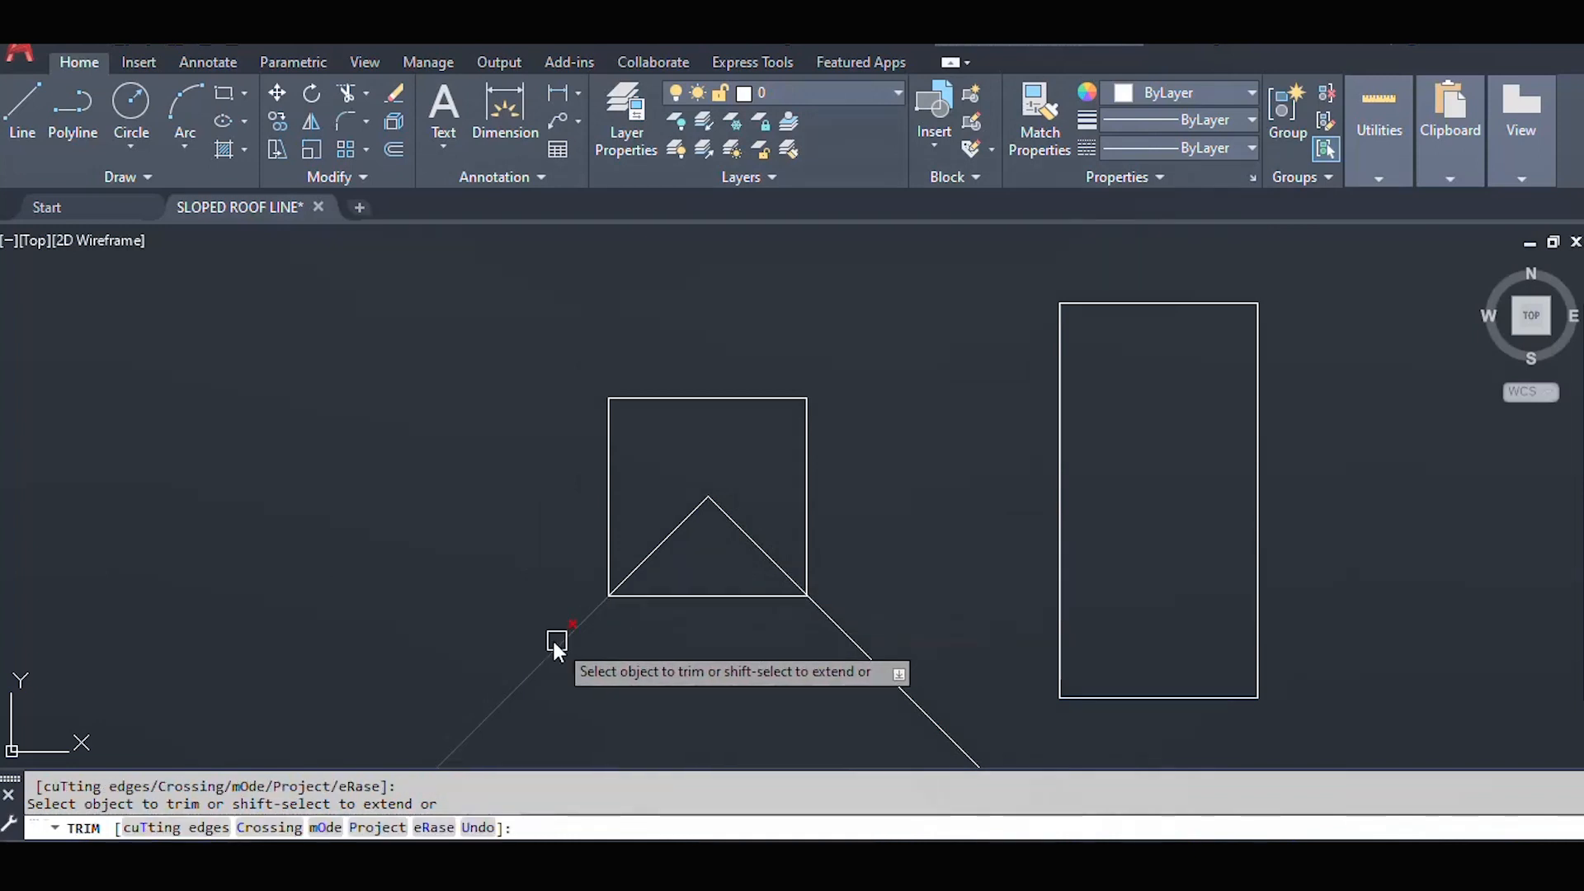
pyautogui.click(566, 640)
pyautogui.click(821, 613)
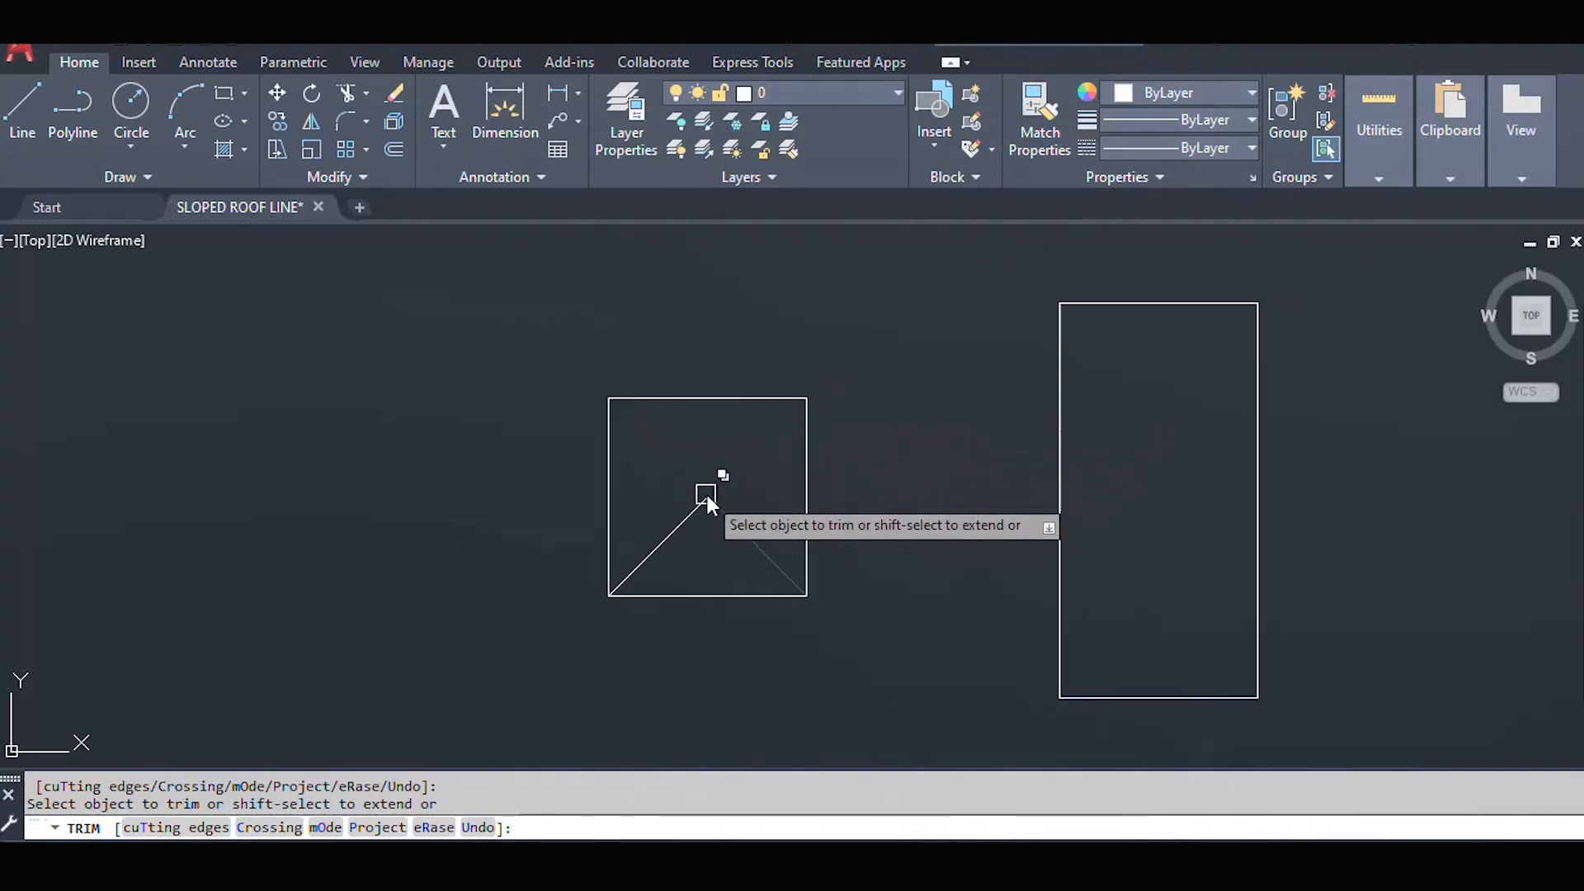
pyautogui.press('Escape')
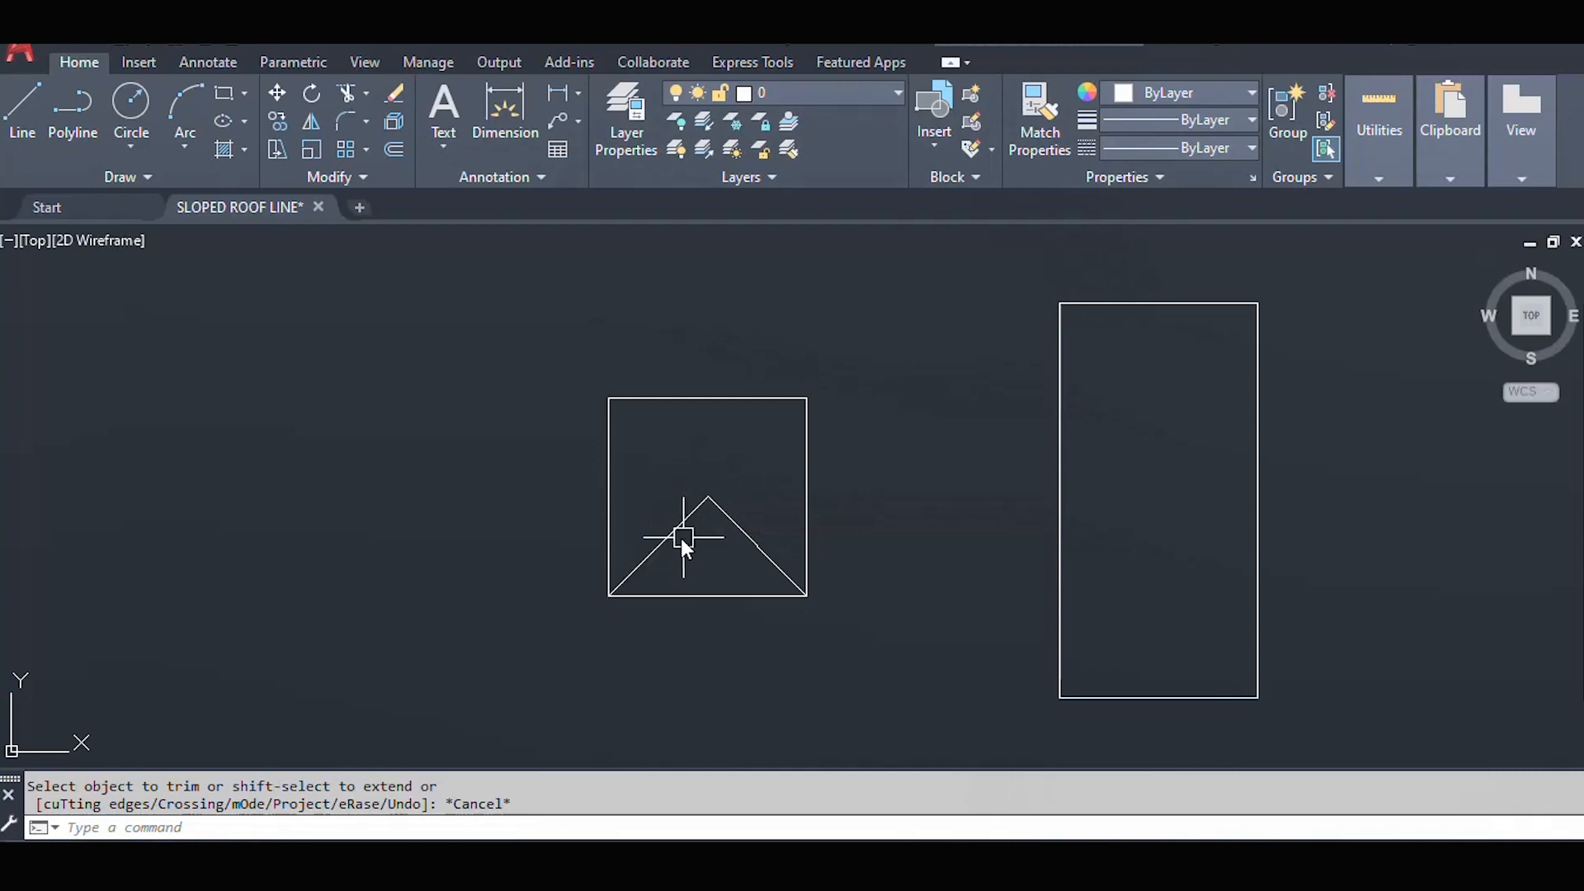
# - Copy the square's lower-left hip line from the center point to the upper-right corner
pyautogui.click(678, 529)
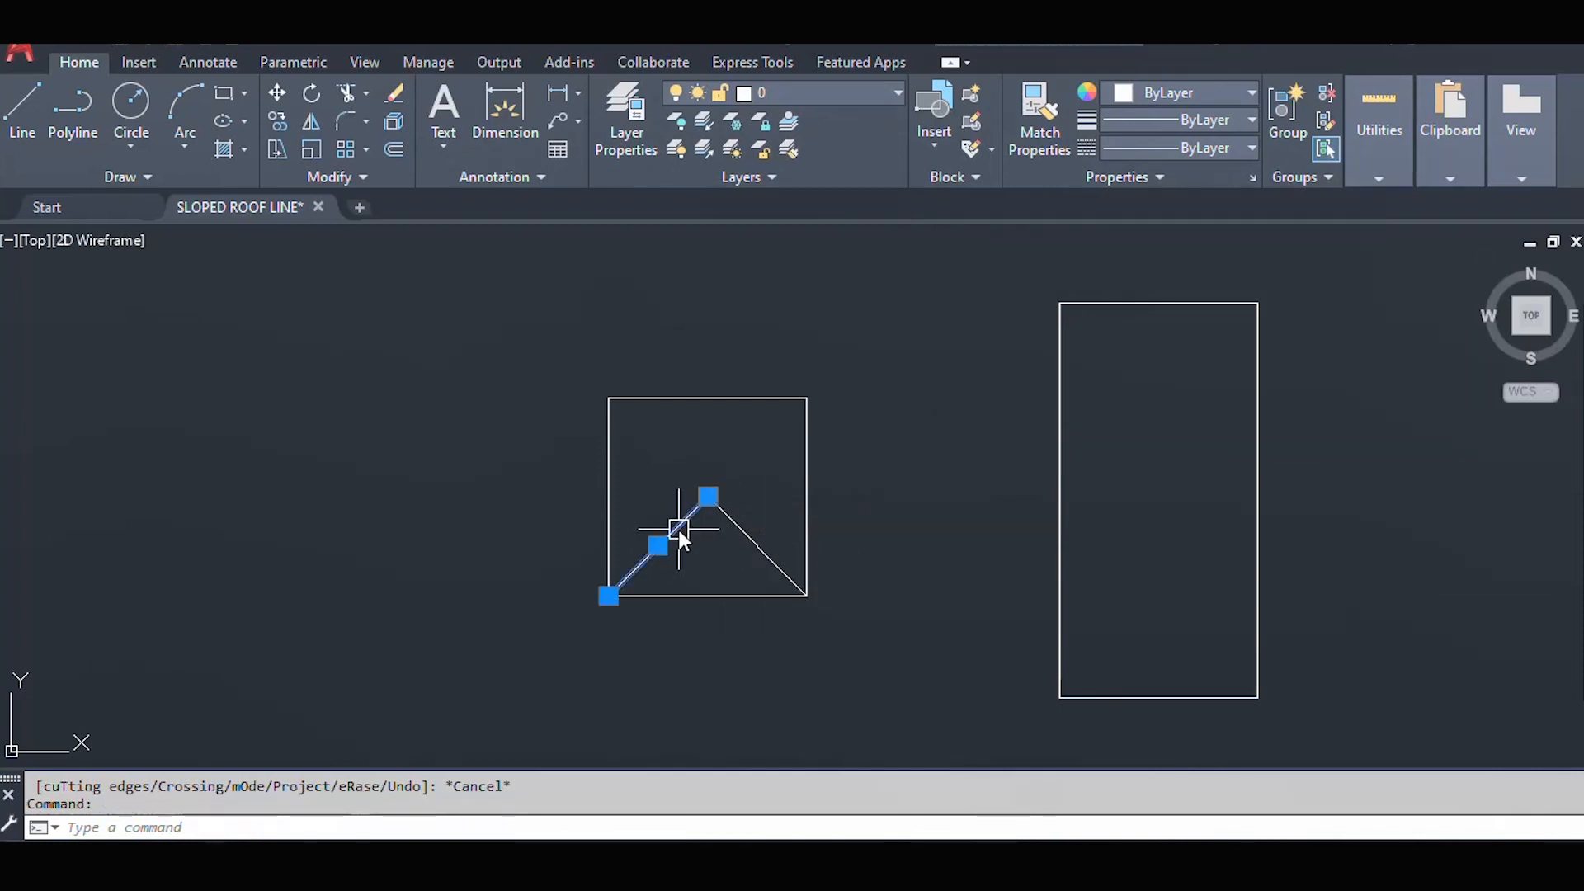
pyautogui.write('CO')
pyautogui.press('Return')
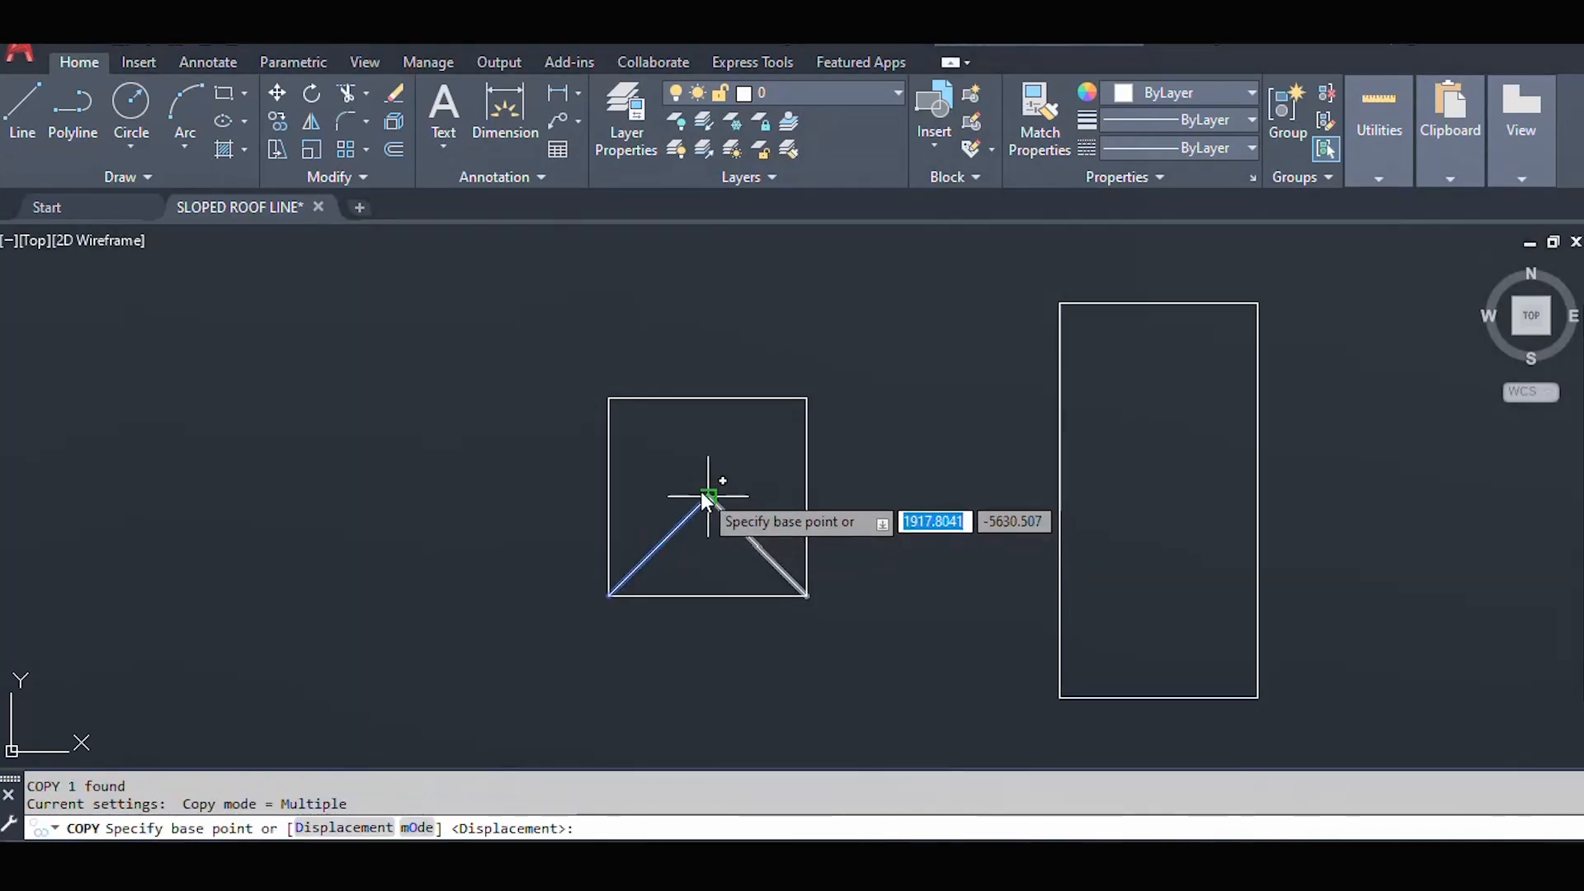
pyautogui.click(708, 495)
pyautogui.click(806, 399)
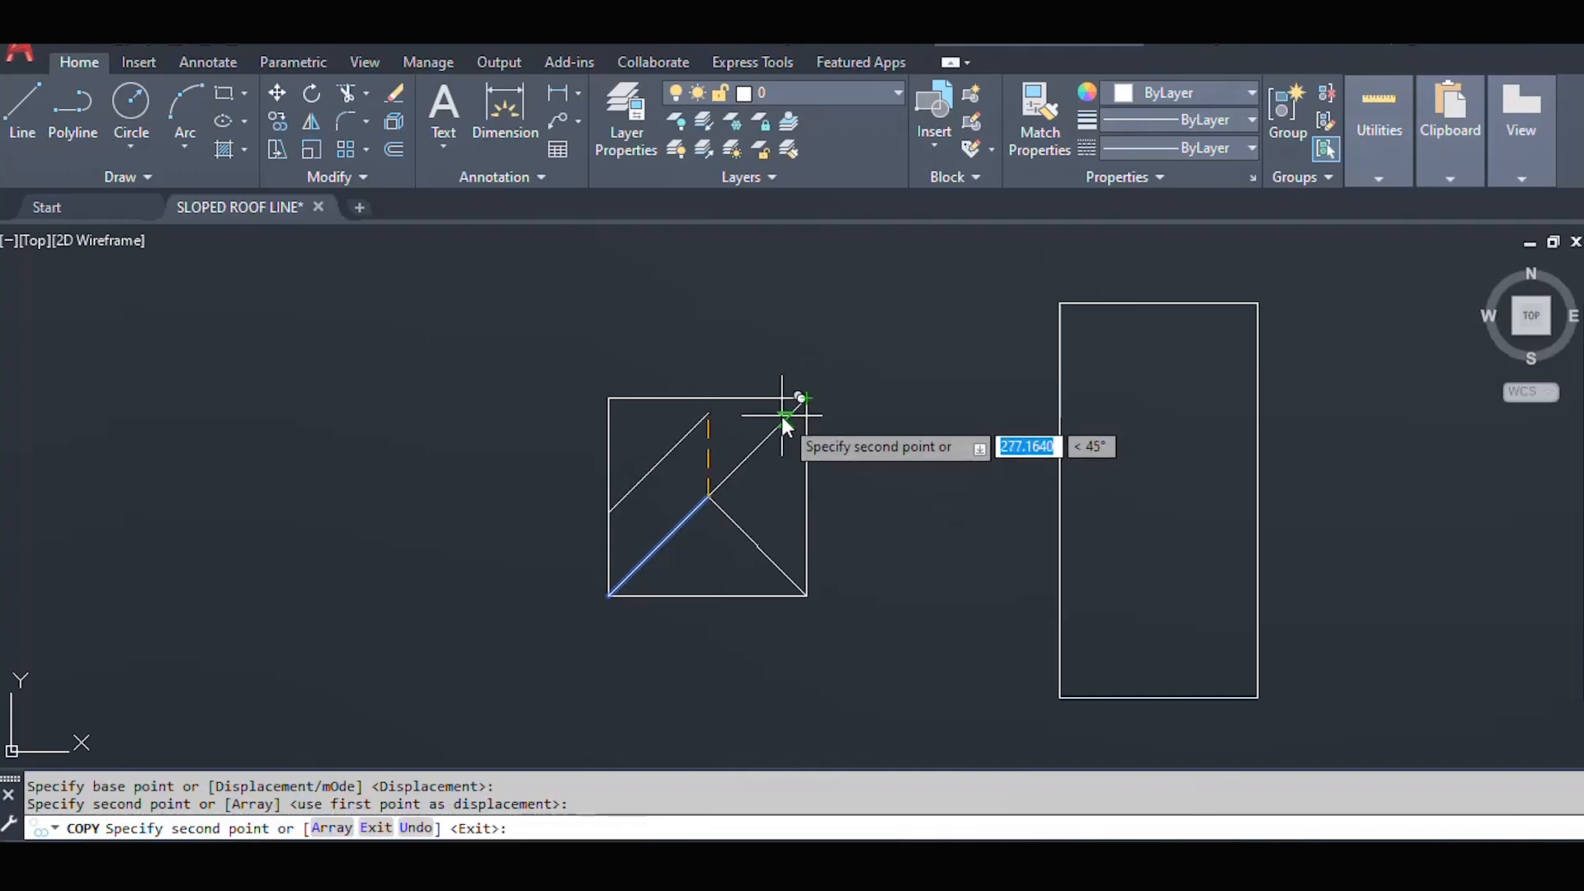
pyautogui.press('Return')
# - Copy the square's lower-right hip line from the center point to the upper-left corner
pyautogui.click(757, 546)
pyautogui.write('C')
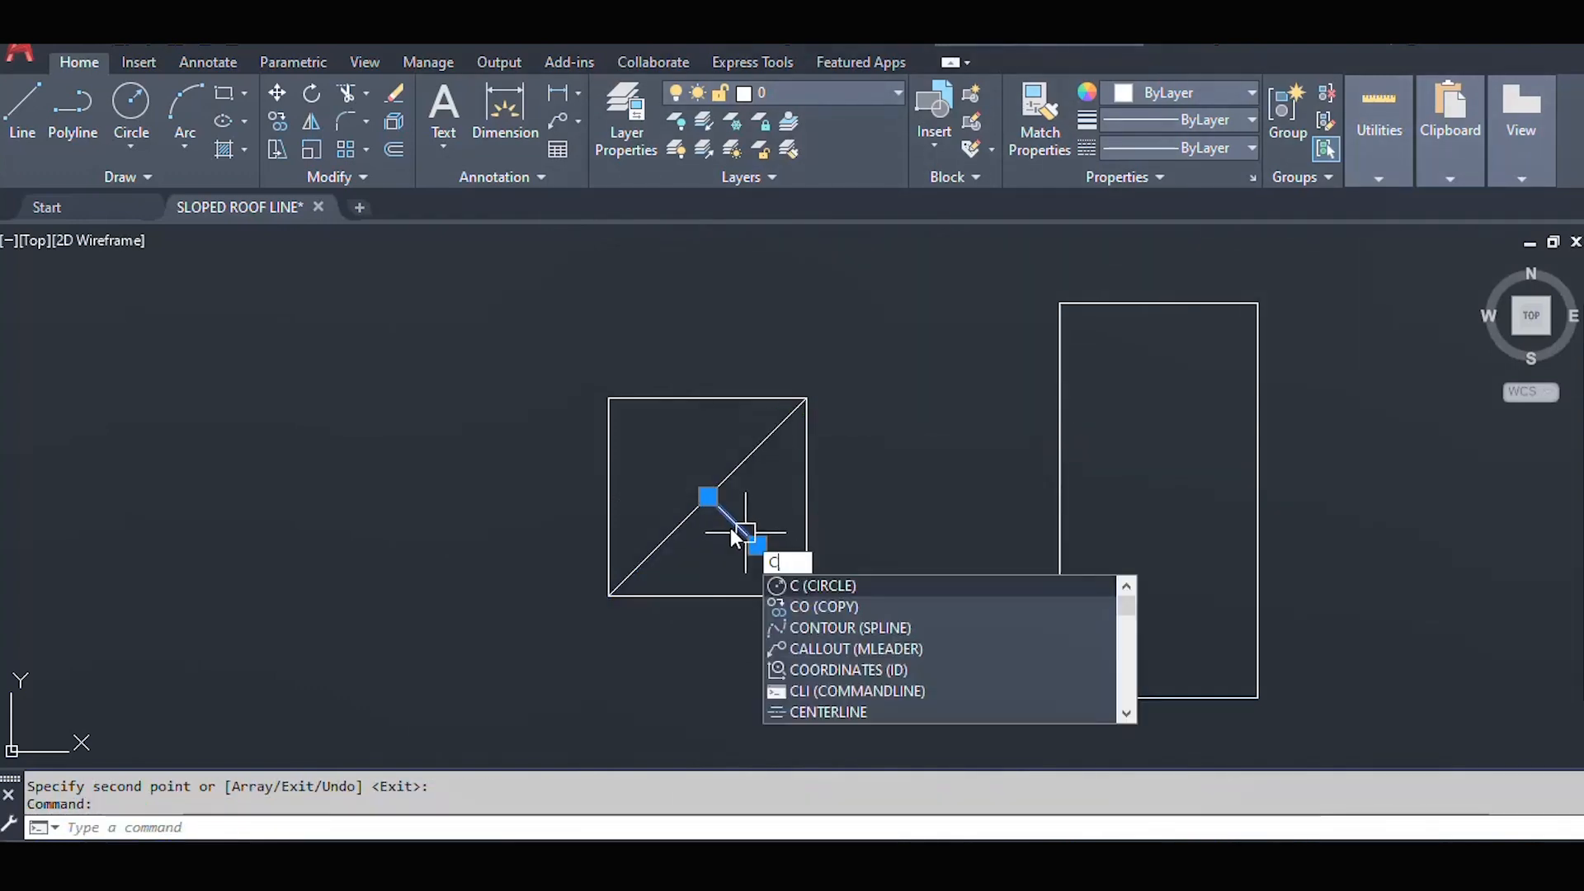
pyautogui.write('O')
pyautogui.press('Return')
pyautogui.click(708, 495)
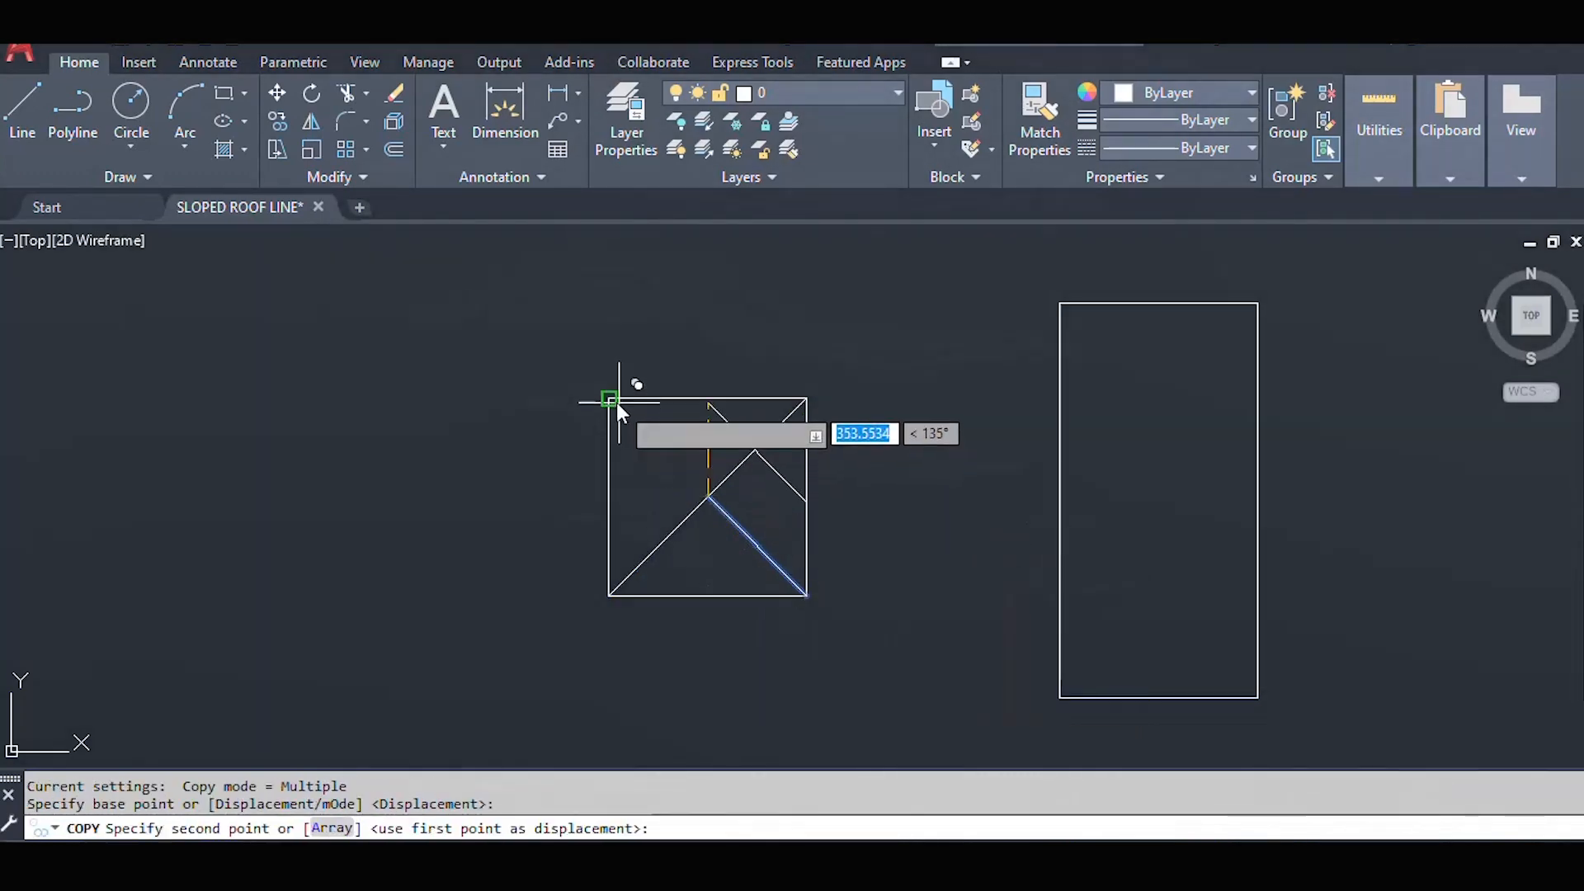
pyautogui.click(611, 398)
pyautogui.press('Return')
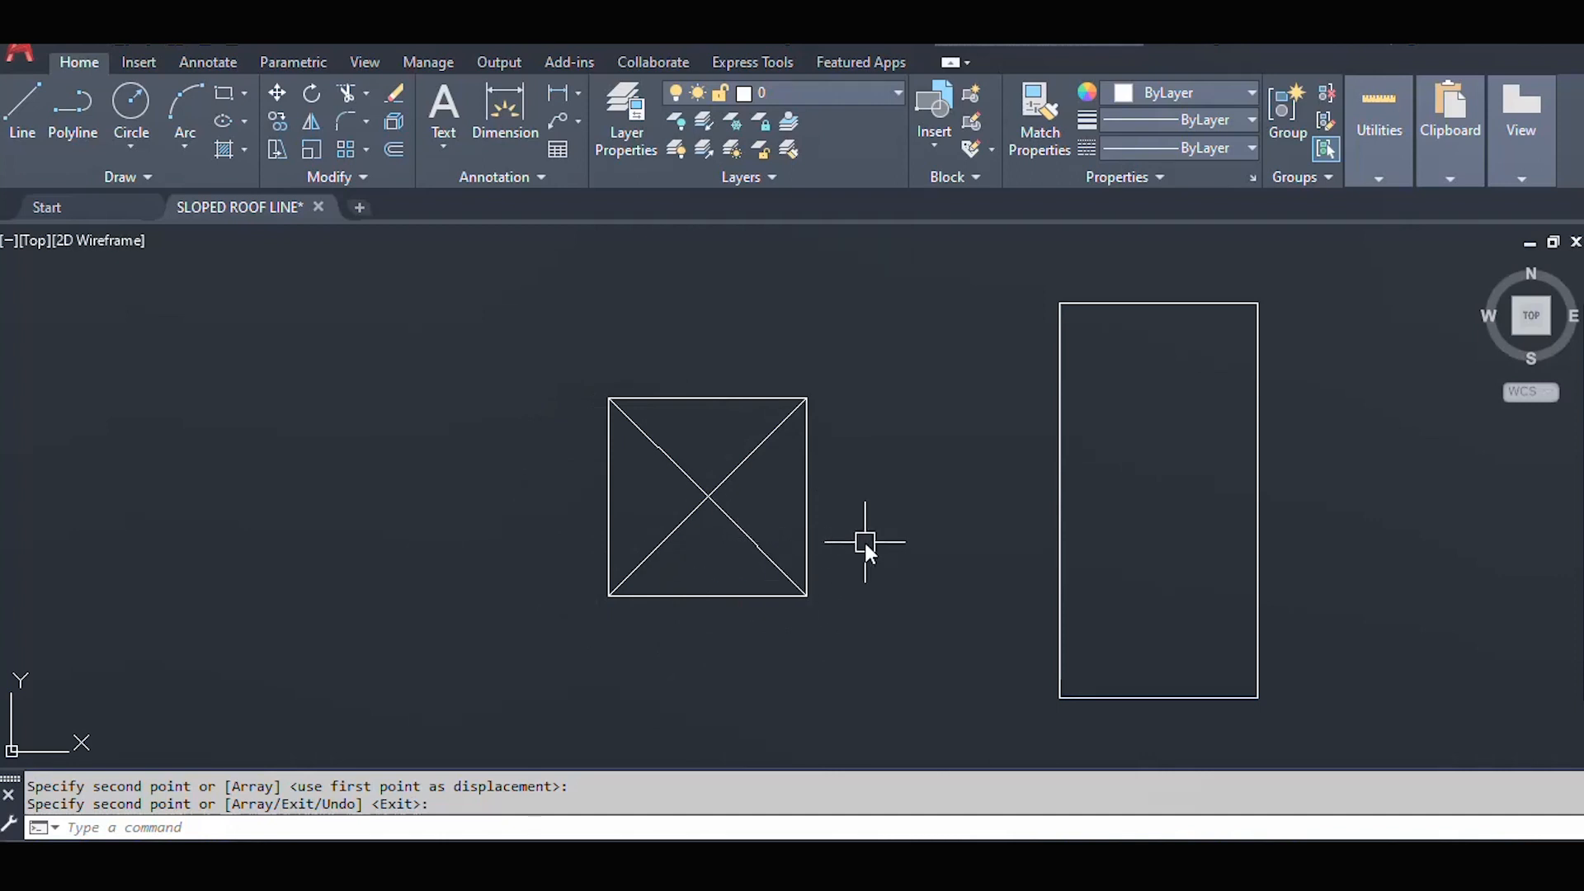
# - Draw a construction line at a 45° angle through the lower-left corner of the tall rectangle
pyautogui.moveTo(967, 517); pyautogui.dragTo(558, 523, button='middle')
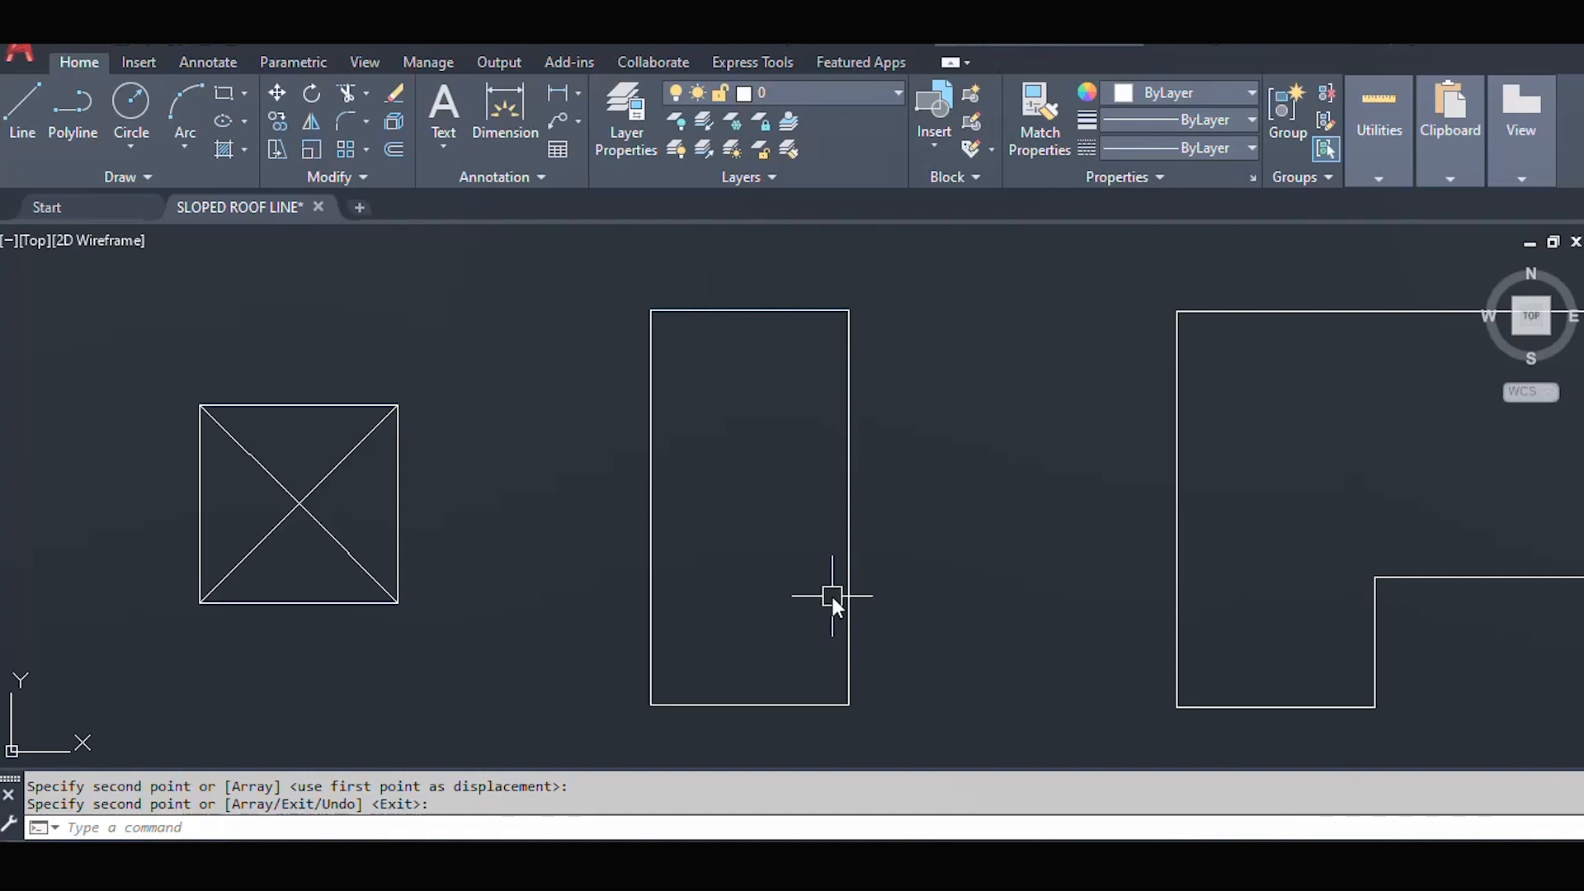
pyautogui.write('XL')
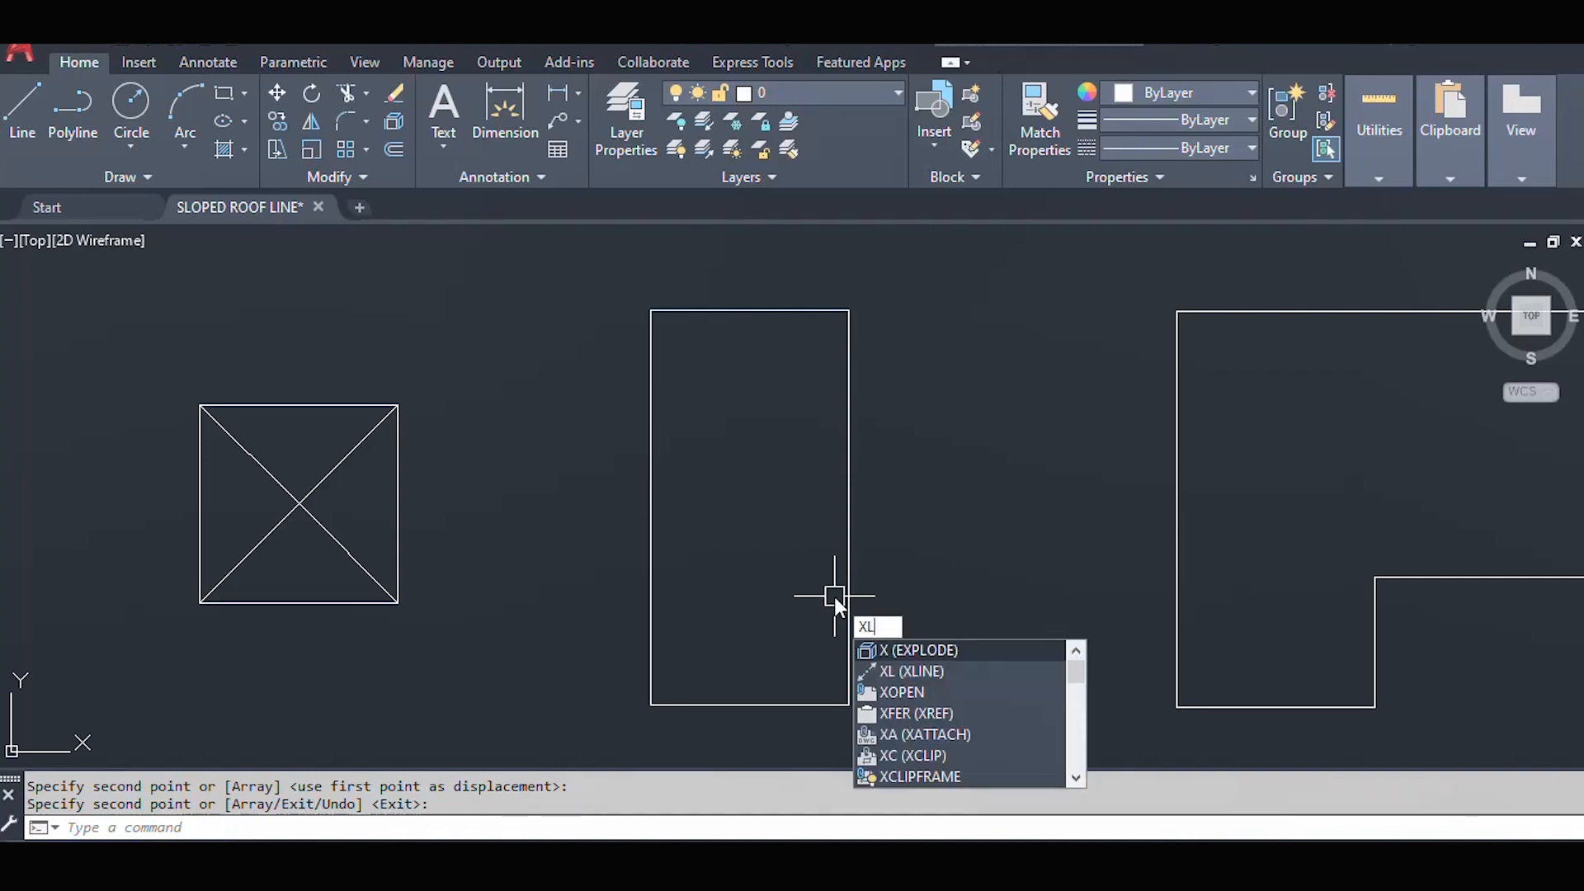
pyautogui.press('Return')
pyautogui.write('A')
pyautogui.press('Return')
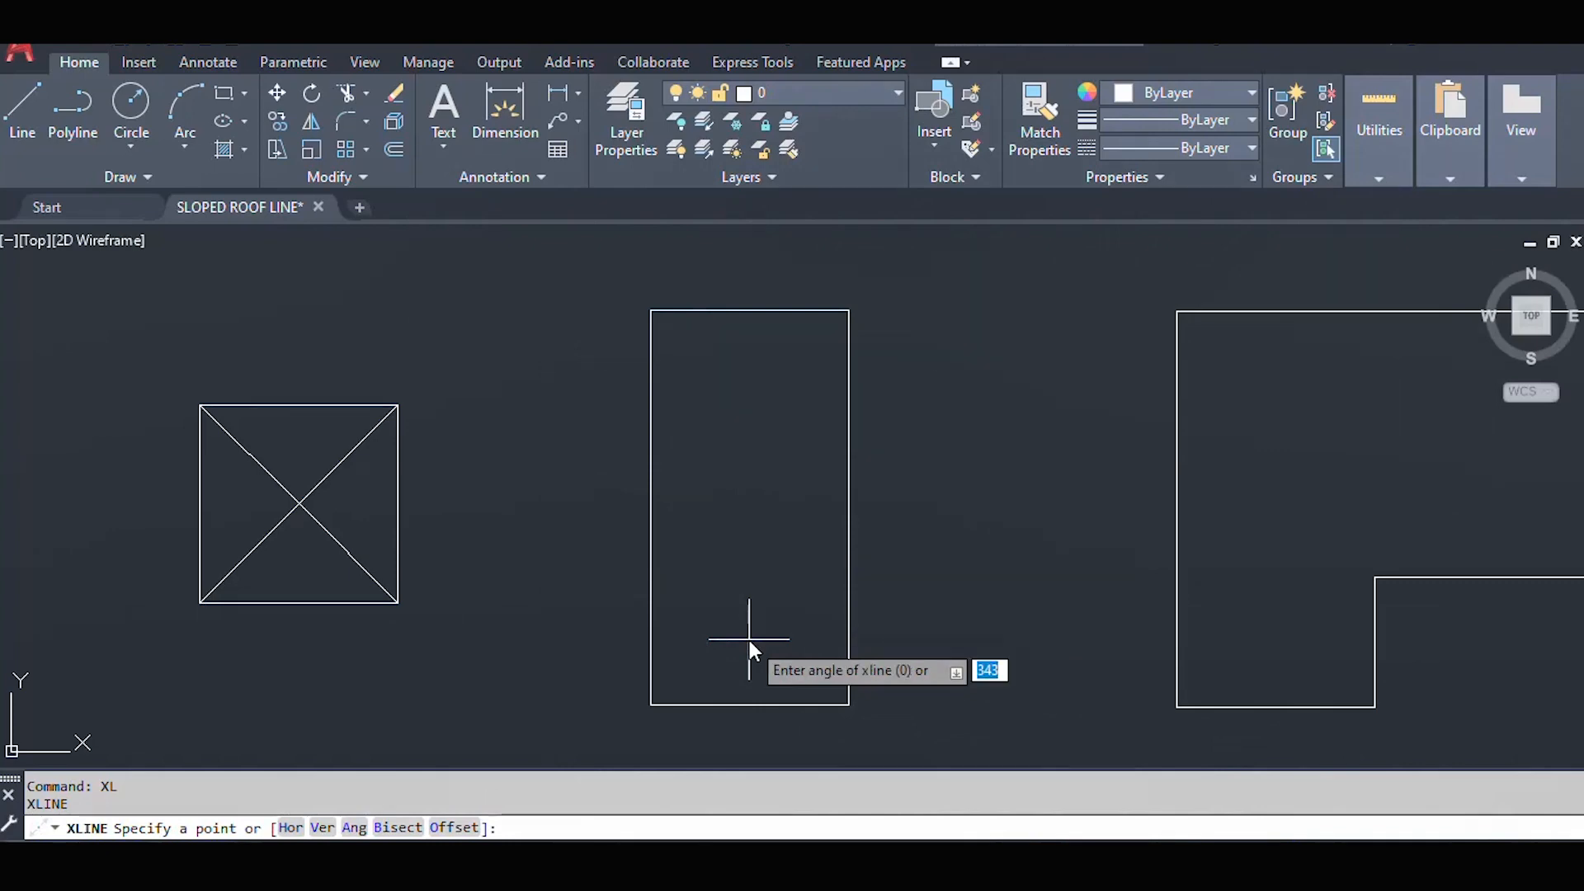
pyautogui.write('45')
pyautogui.press('Return')
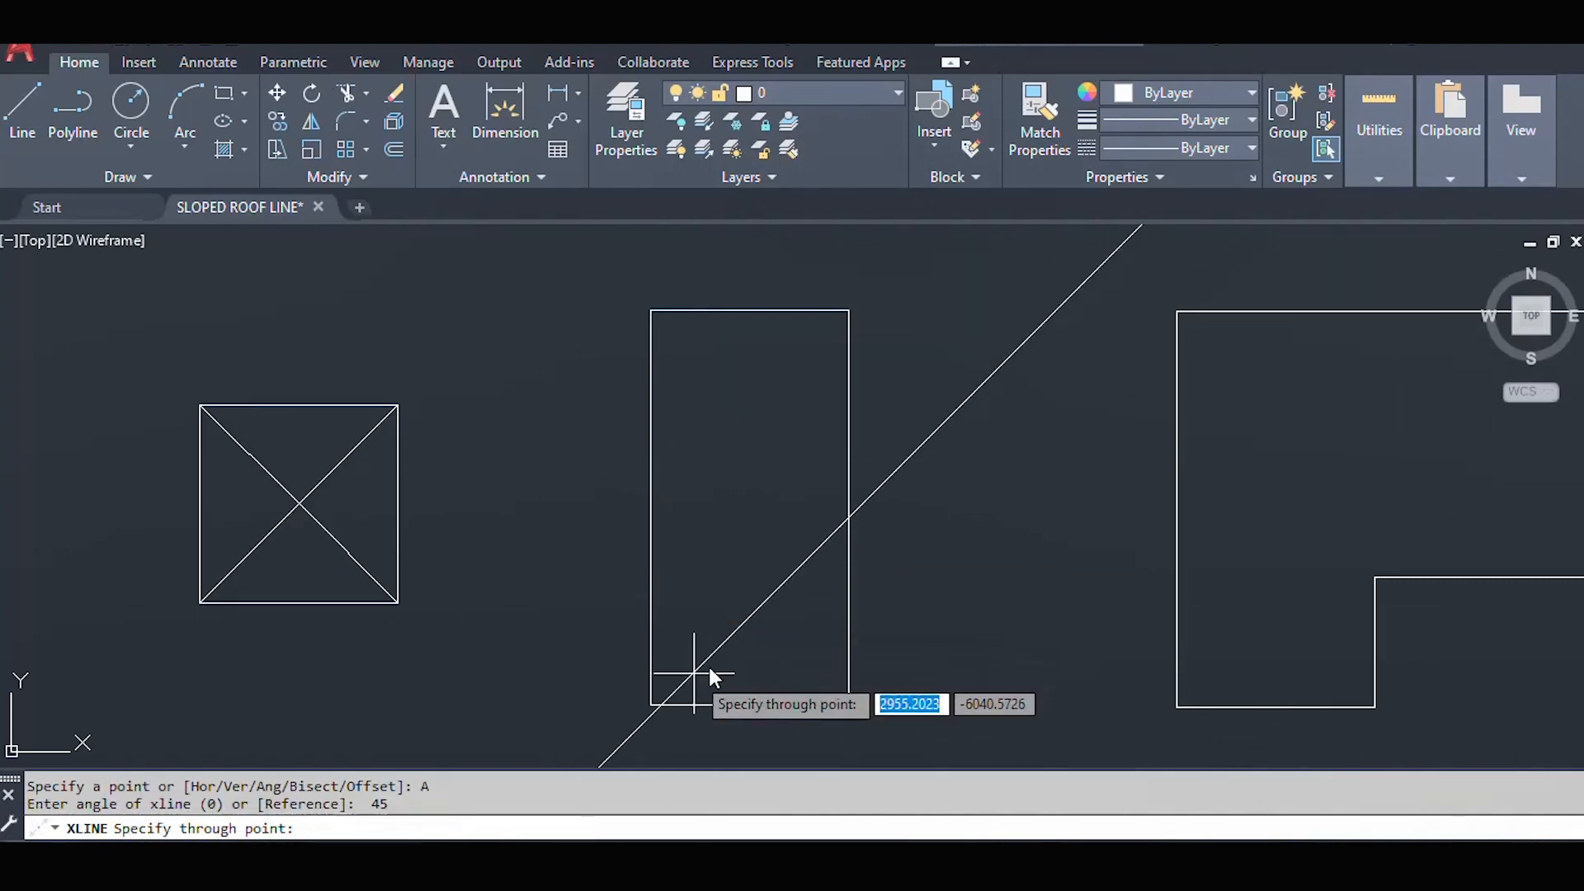
pyautogui.click(652, 705)
pyautogui.press('Return')
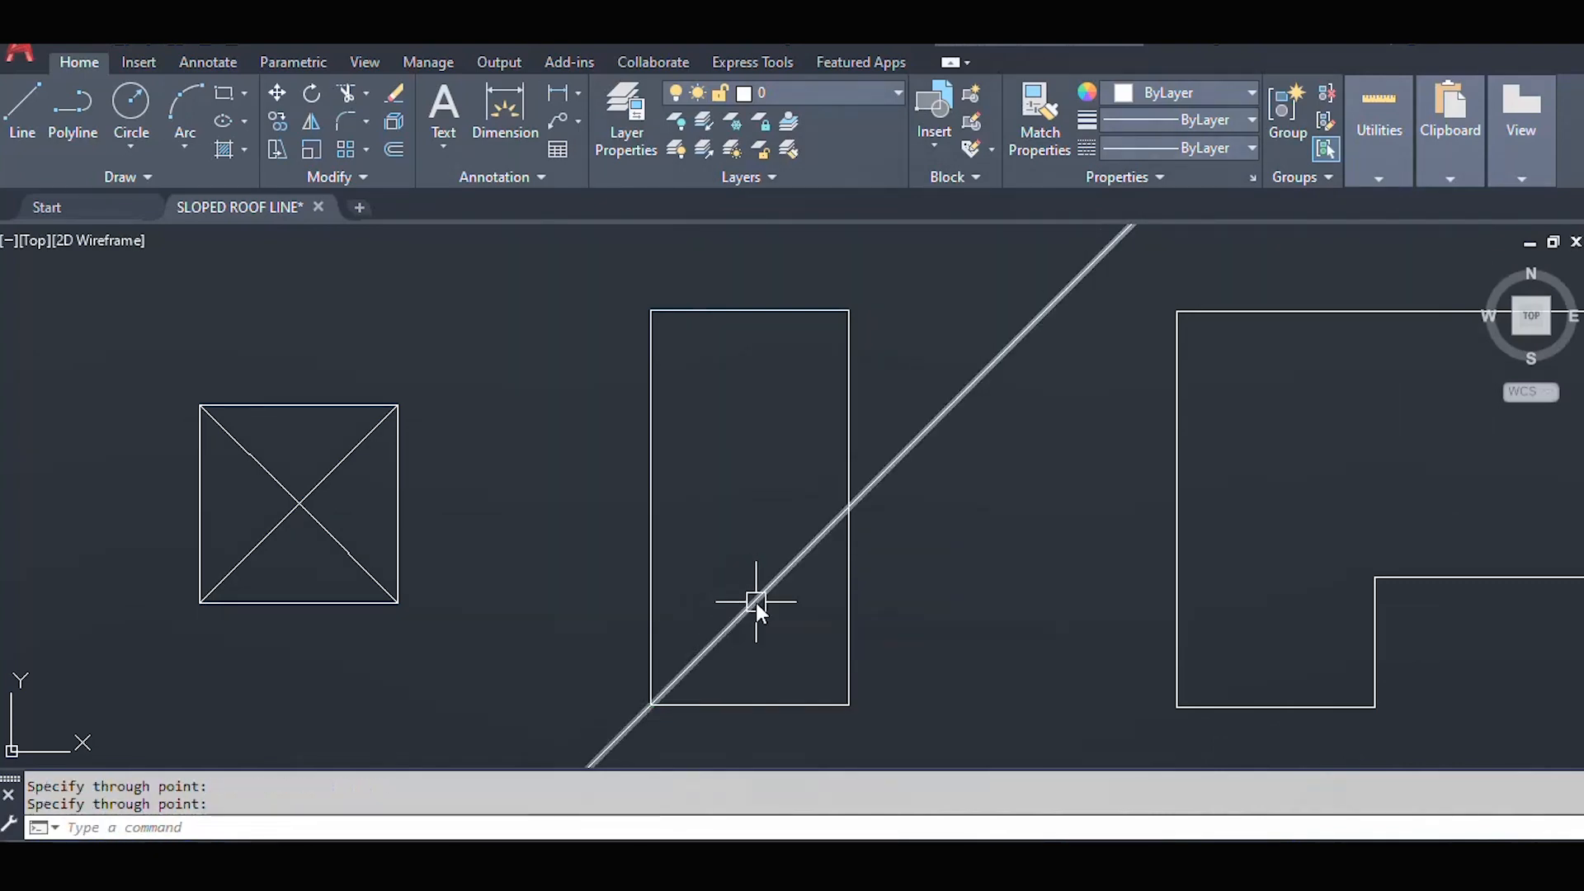
# - Mirror the rectangle's diagonal construction line about its vertical centerline, keeping the source line
pyautogui.write('mi')
pyautogui.press('Return')
pyautogui.click(760, 595)
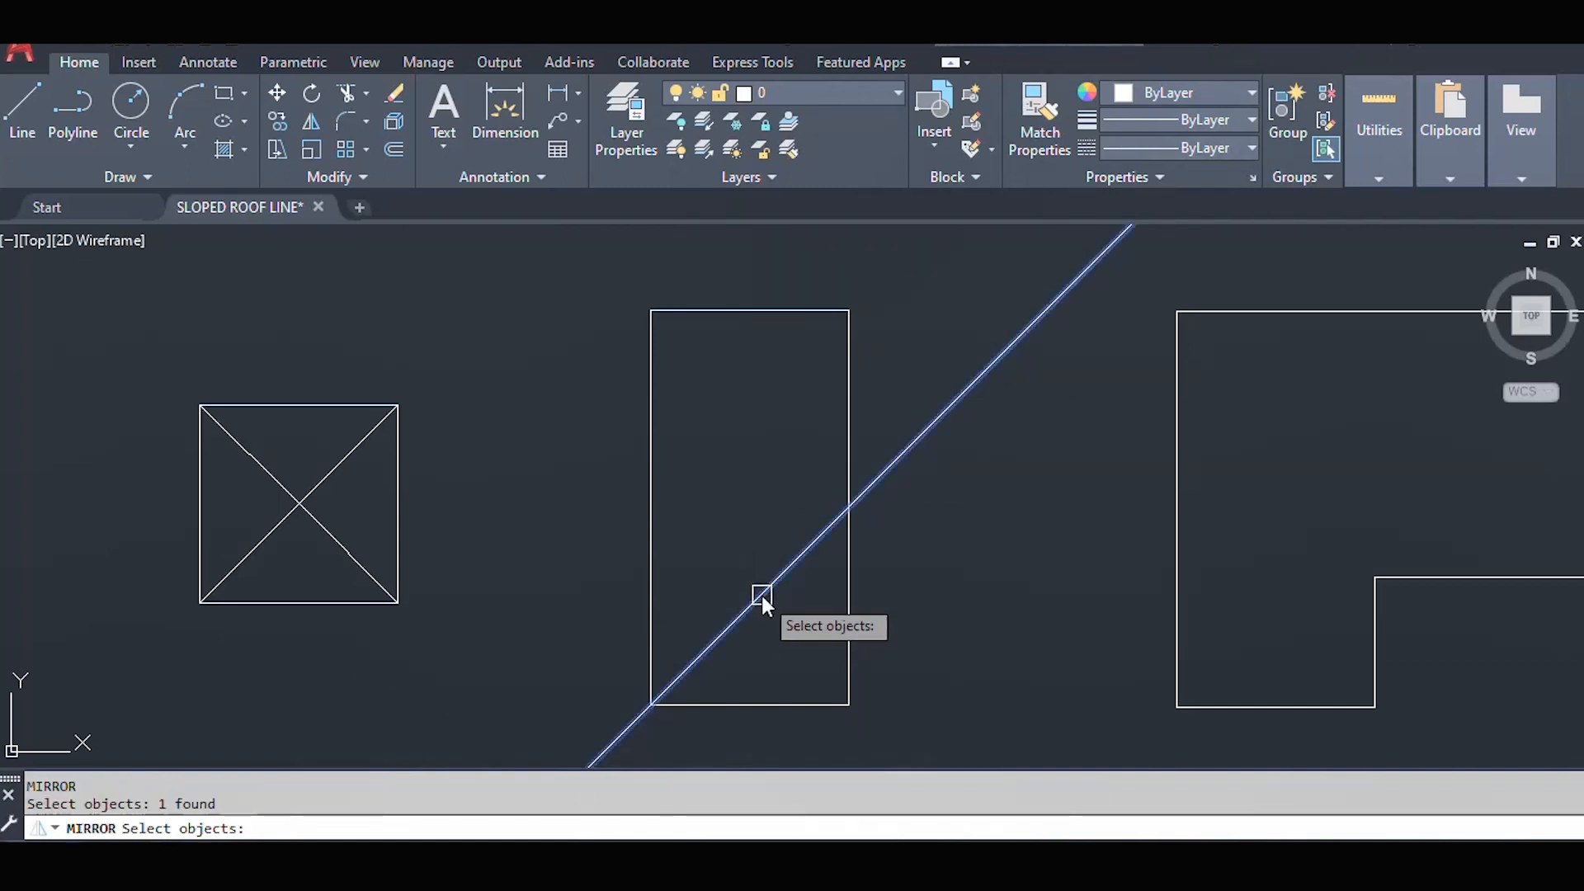
pyautogui.press('Return')
pyautogui.click(750, 705)
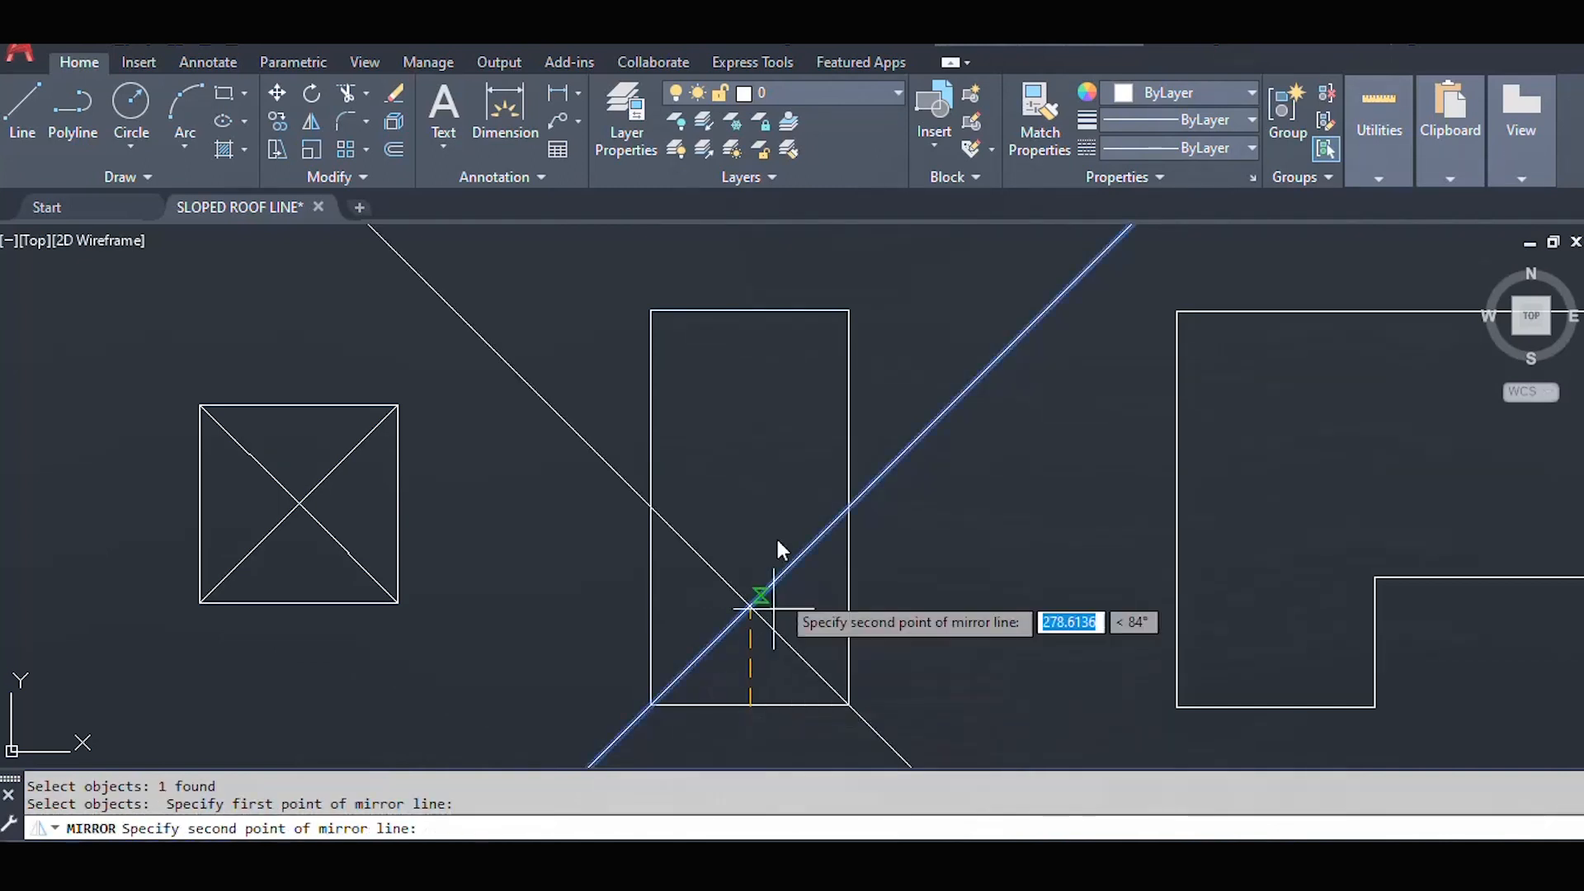
pyautogui.click(769, 507)
pyautogui.press('Return')
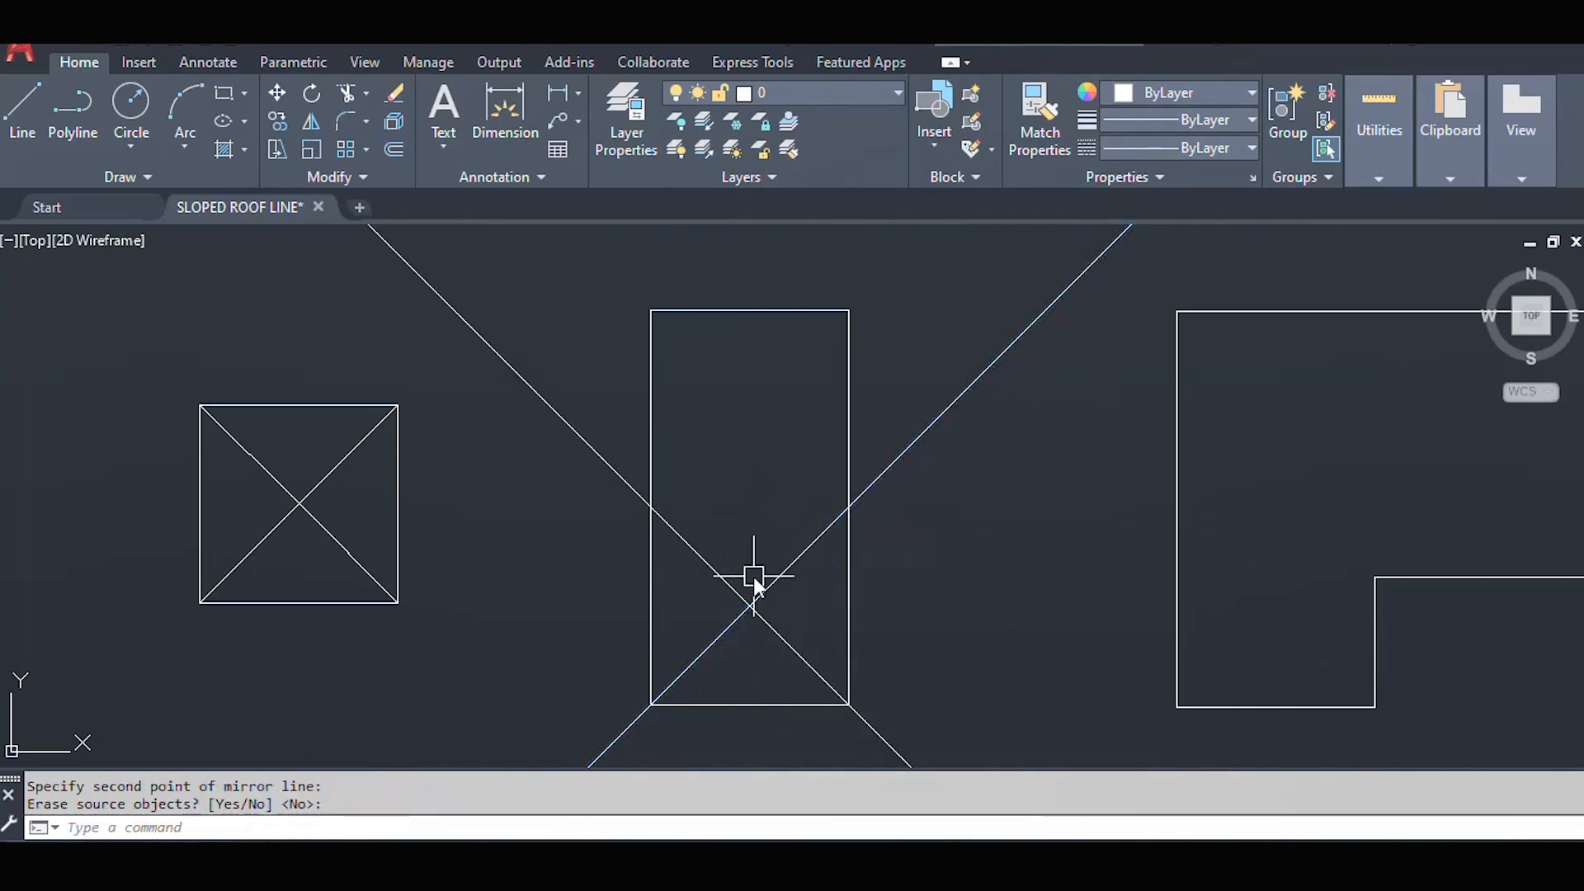
# - Fillet the rectangle's two crossing diagonals into a sharp corner at their intersection, keeping their lower parts
pyautogui.write('f')
pyautogui.press('Return')
pyautogui.click(730, 627)
pyautogui.click(761, 622)
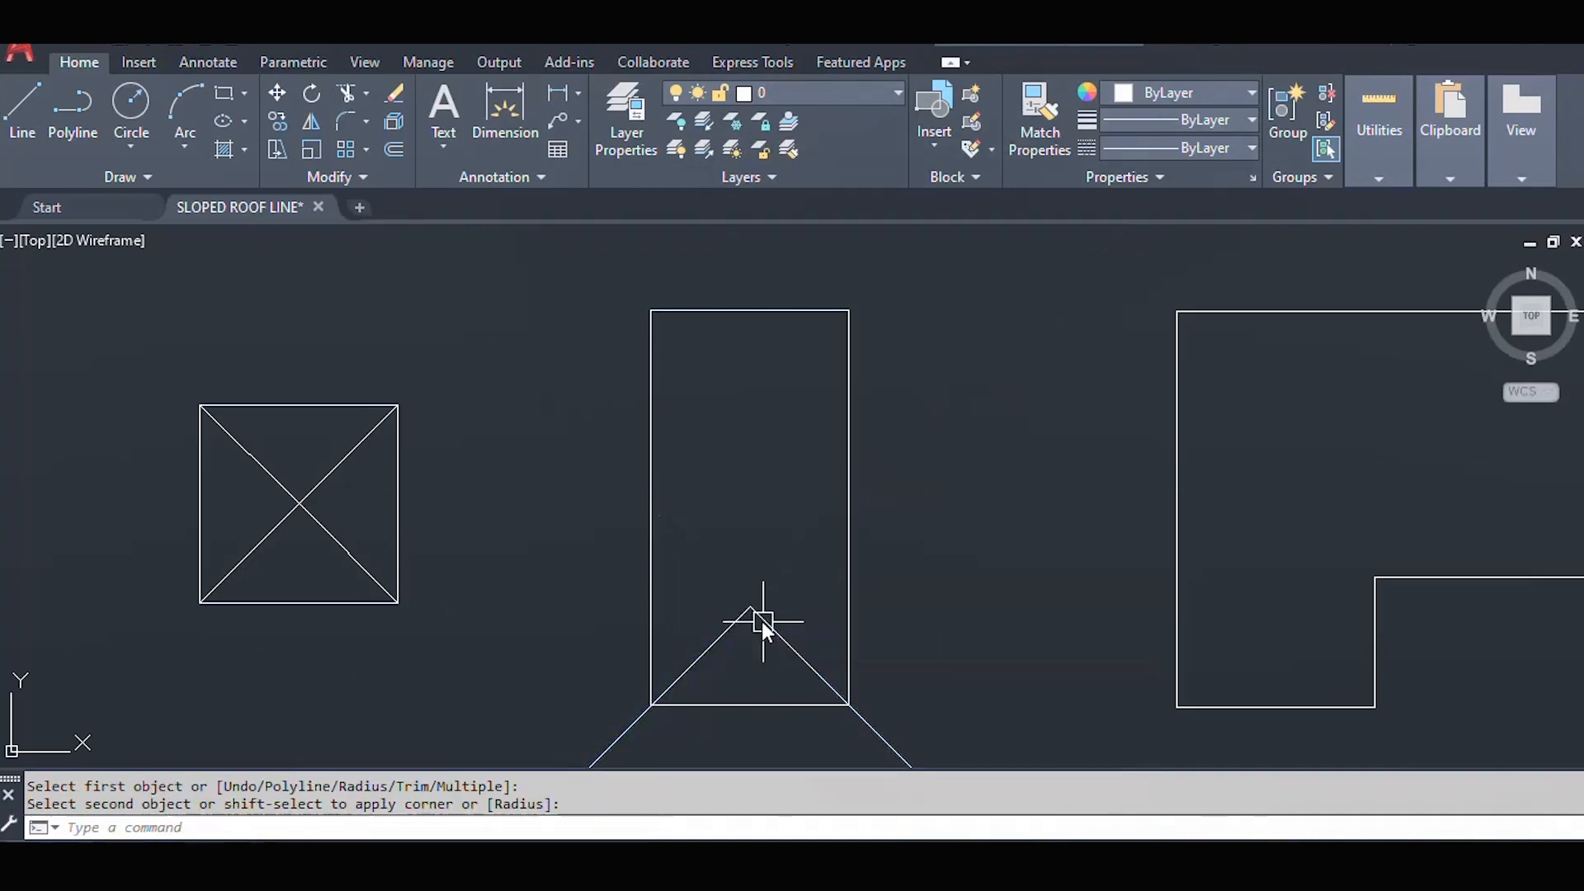
pyautogui.moveTo(719, 616); pyautogui.dragTo(722, 598, button='middle')
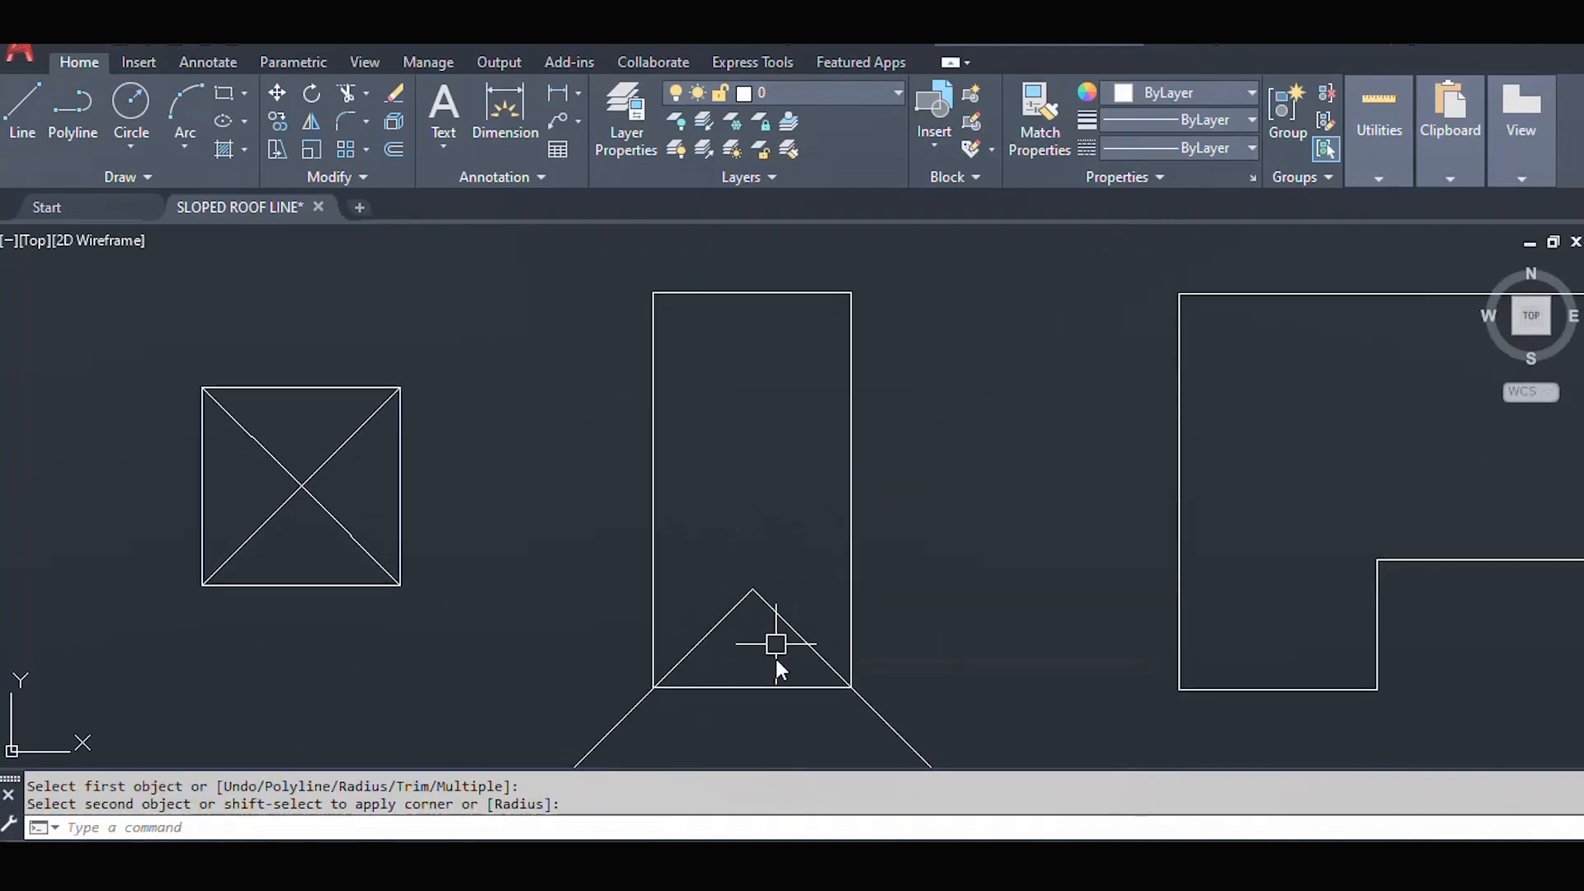
# - Trim off the parts of the two diagonals that extend below the tall rectangle's bottom edge
pyautogui.moveTo(767, 686); pyautogui.dragTo(764, 661, button='middle')
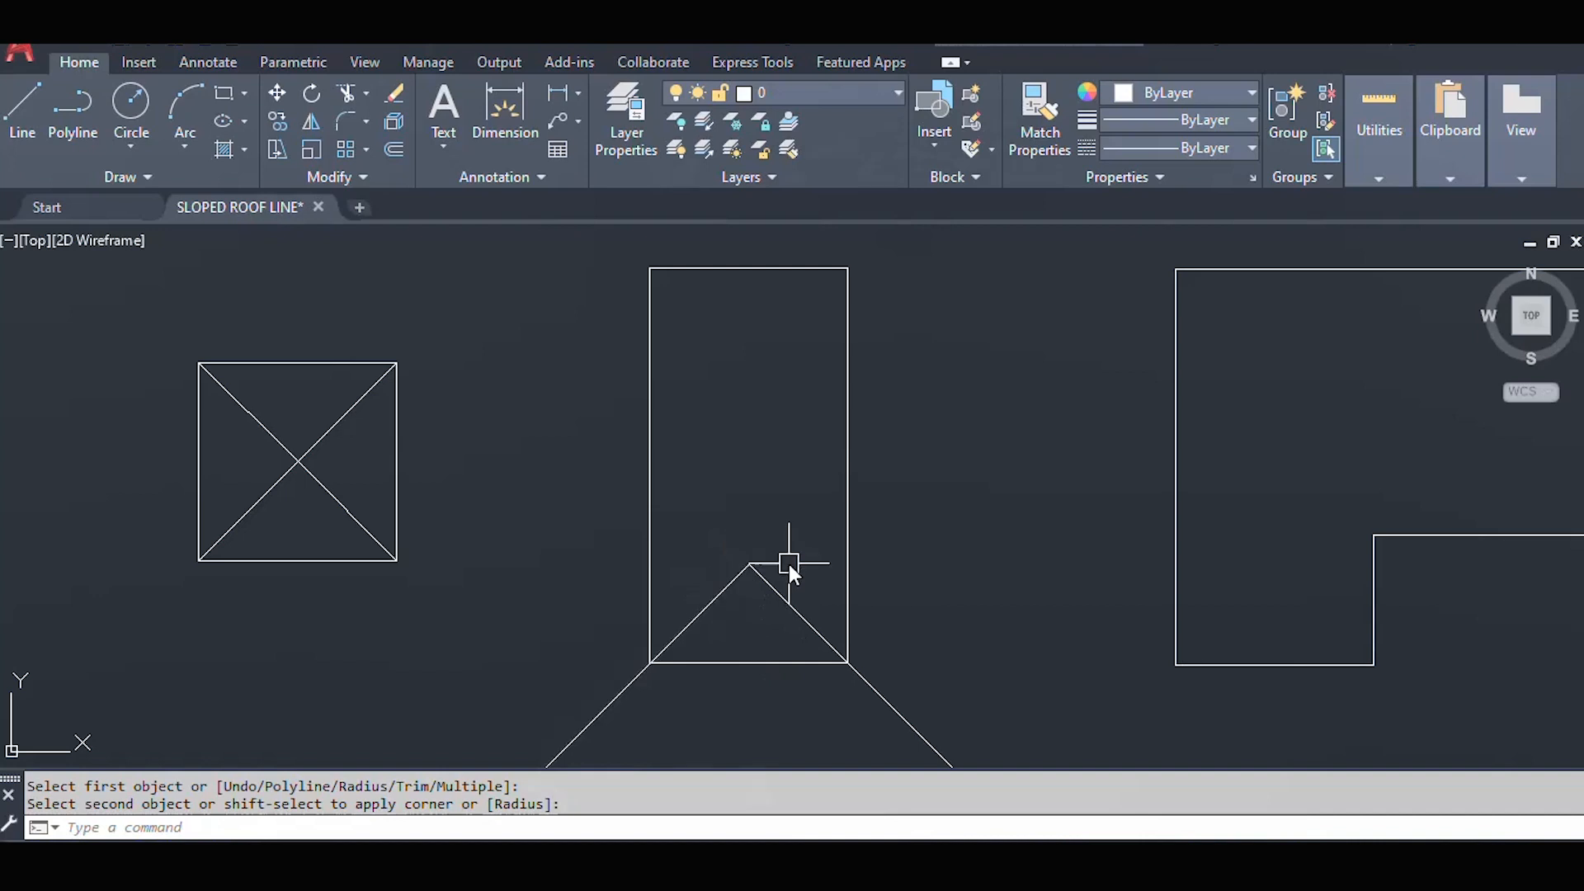
pyautogui.moveTo(724, 691); pyautogui.dragTo(727, 670, button='middle')
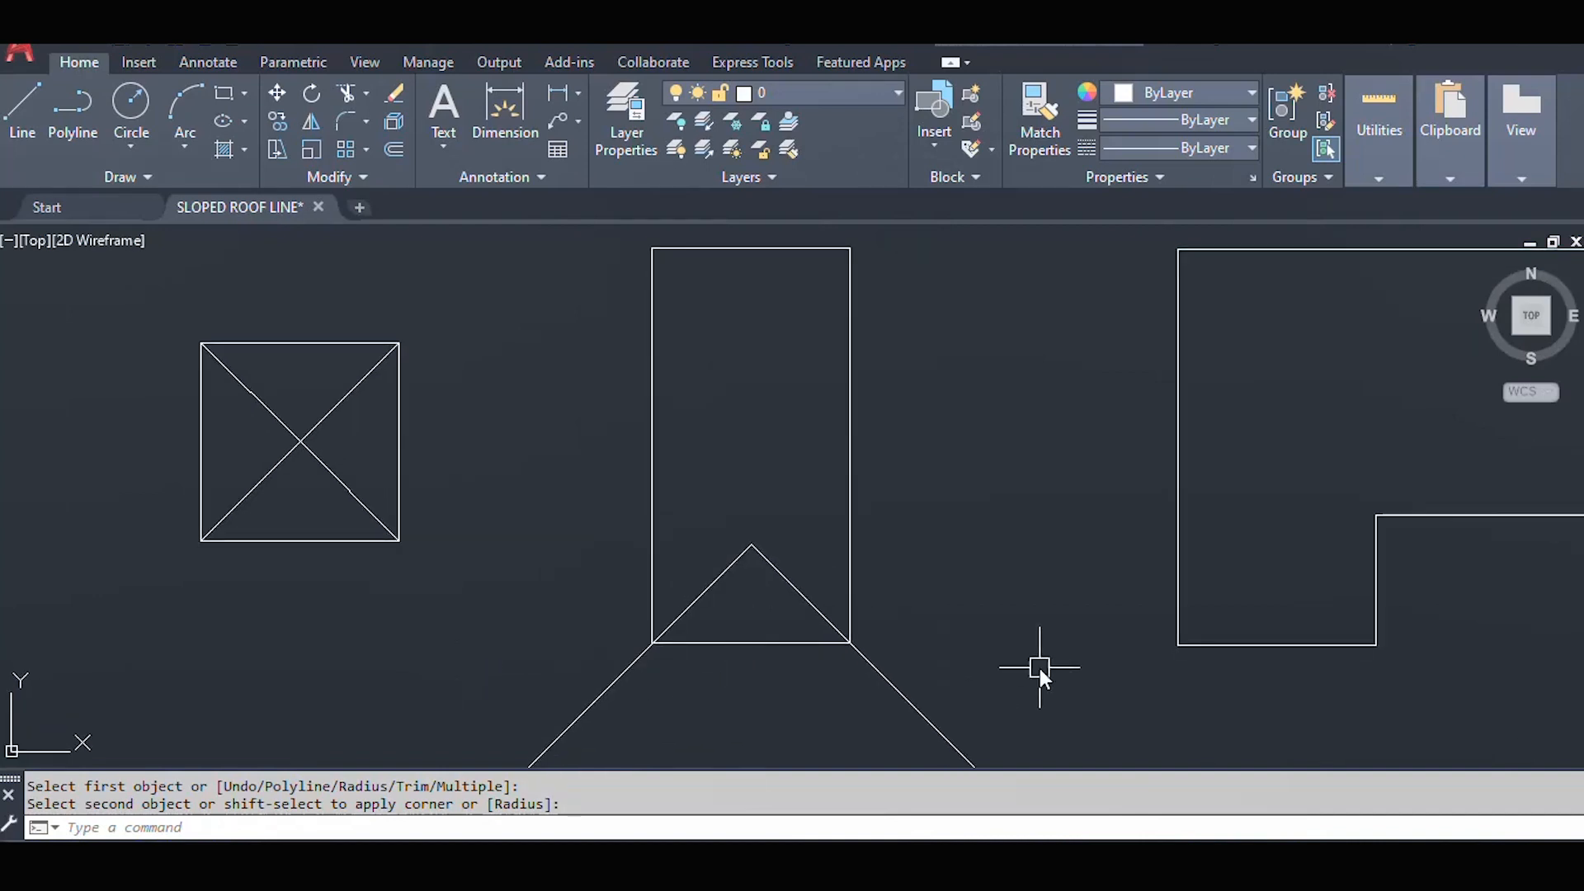
pyautogui.write('tr')
pyautogui.press('Return')
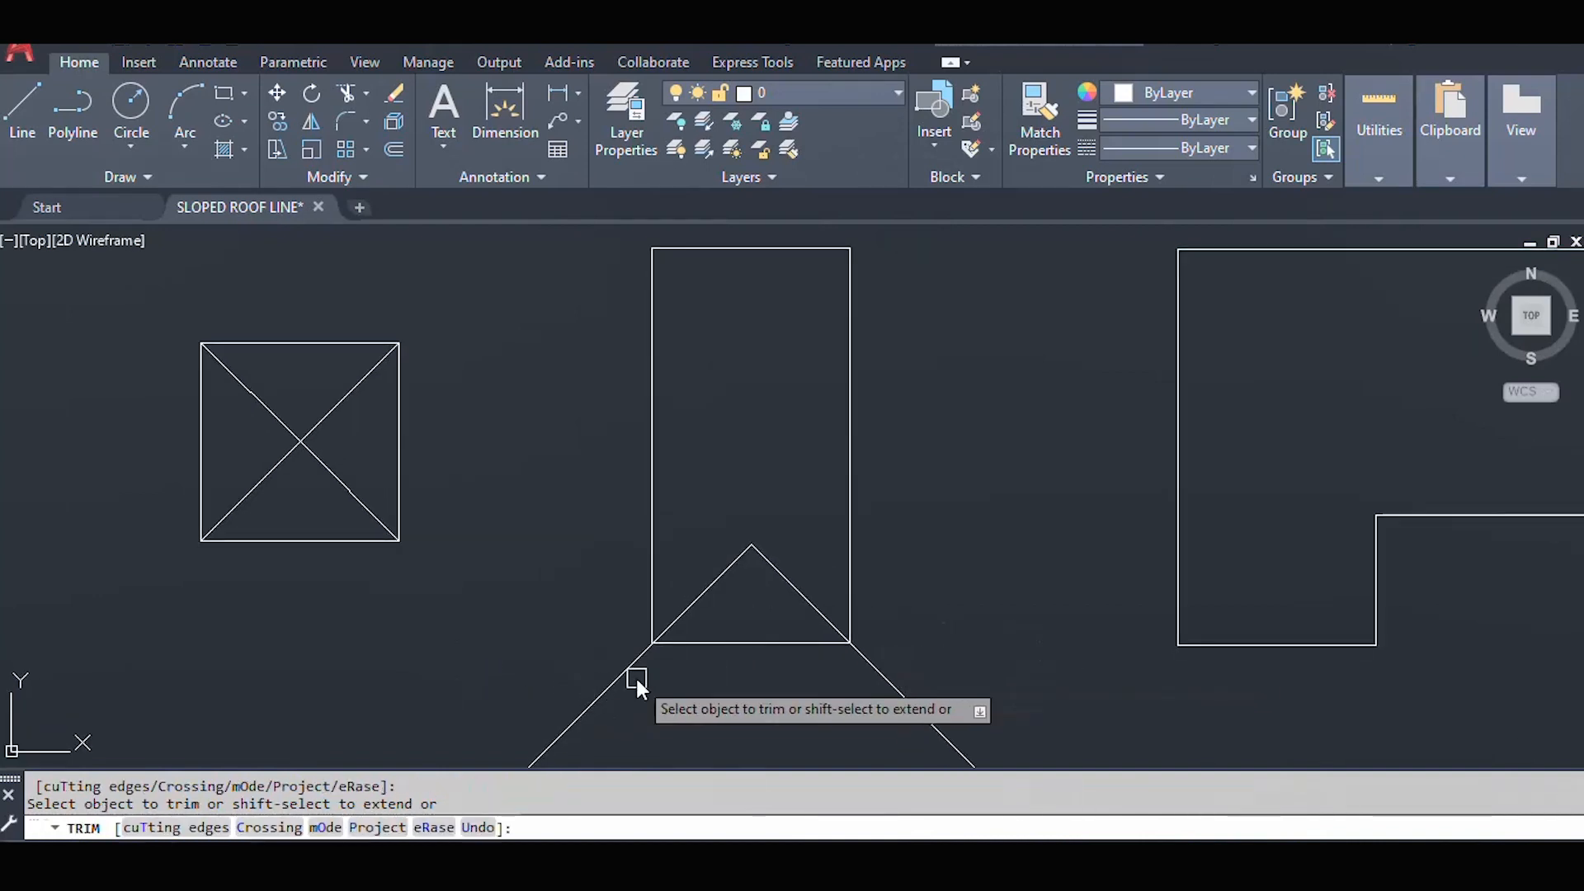
pyautogui.click(631, 672)
pyautogui.click(860, 657)
pyautogui.moveTo(933, 572); pyautogui.dragTo(932, 641, button='middle')
pyautogui.press('Escape')
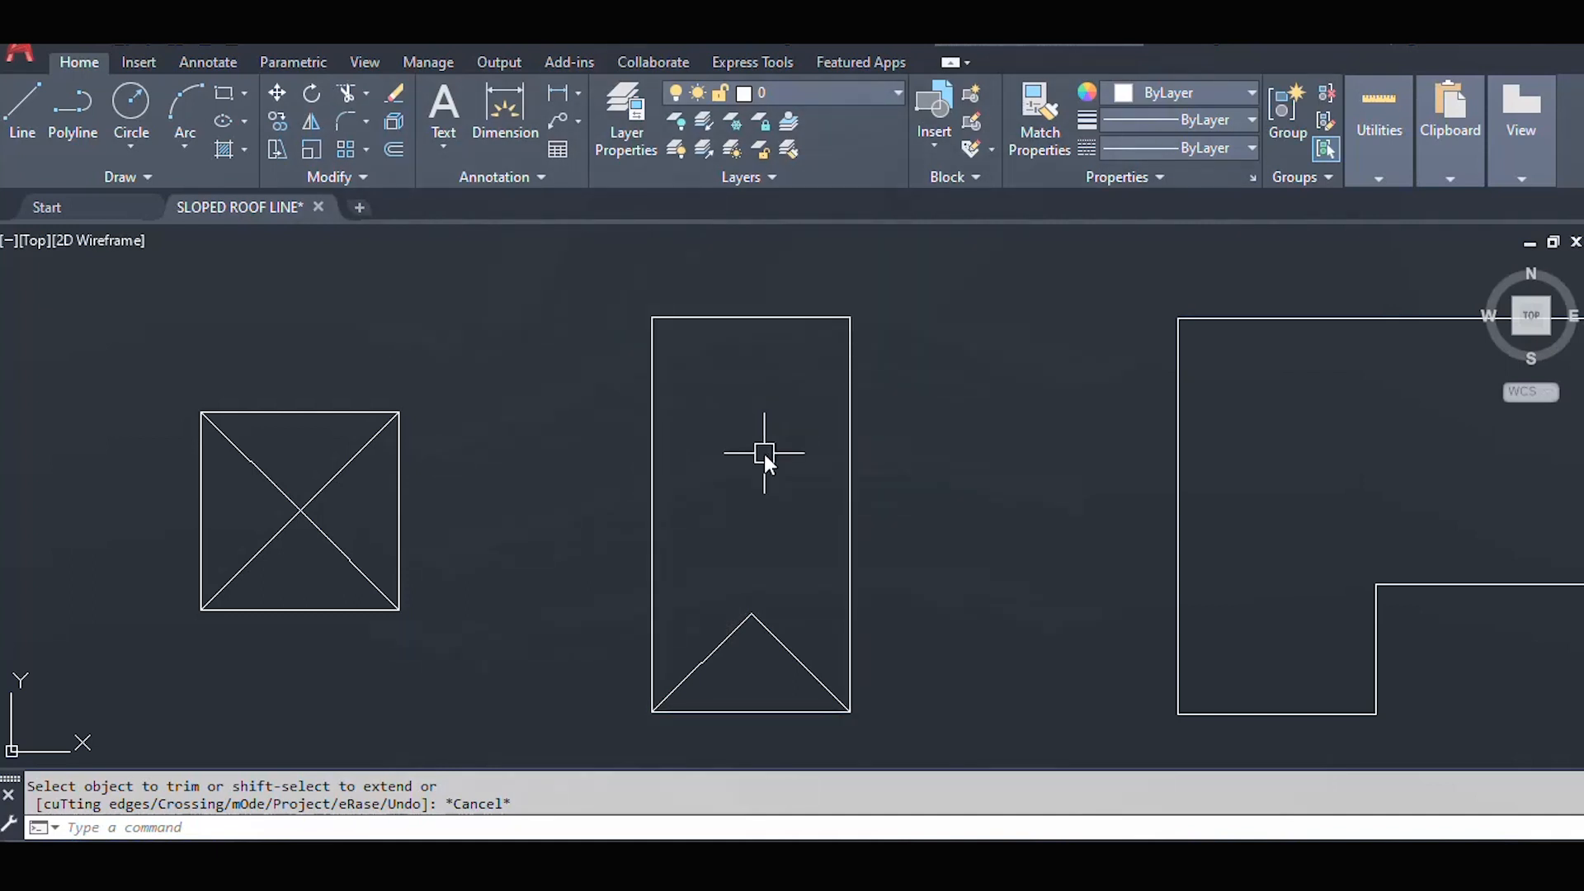
# - Copy the tall rectangle's lower-right hip line from its upper end to the rectangle's upper-left corner
pyautogui.click(789, 647)
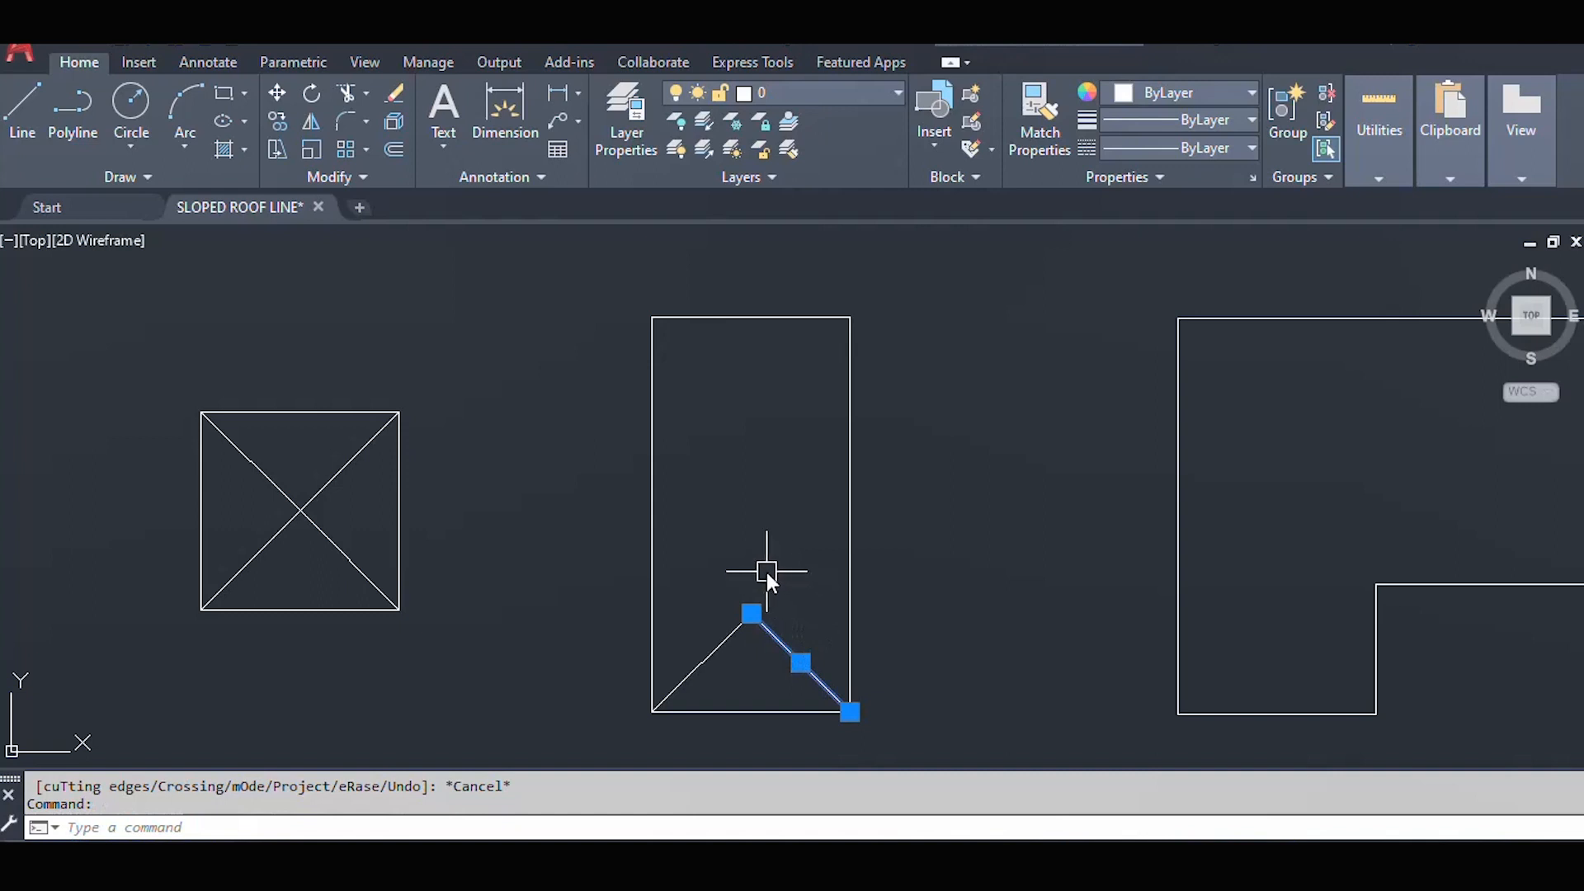
pyautogui.write('co')
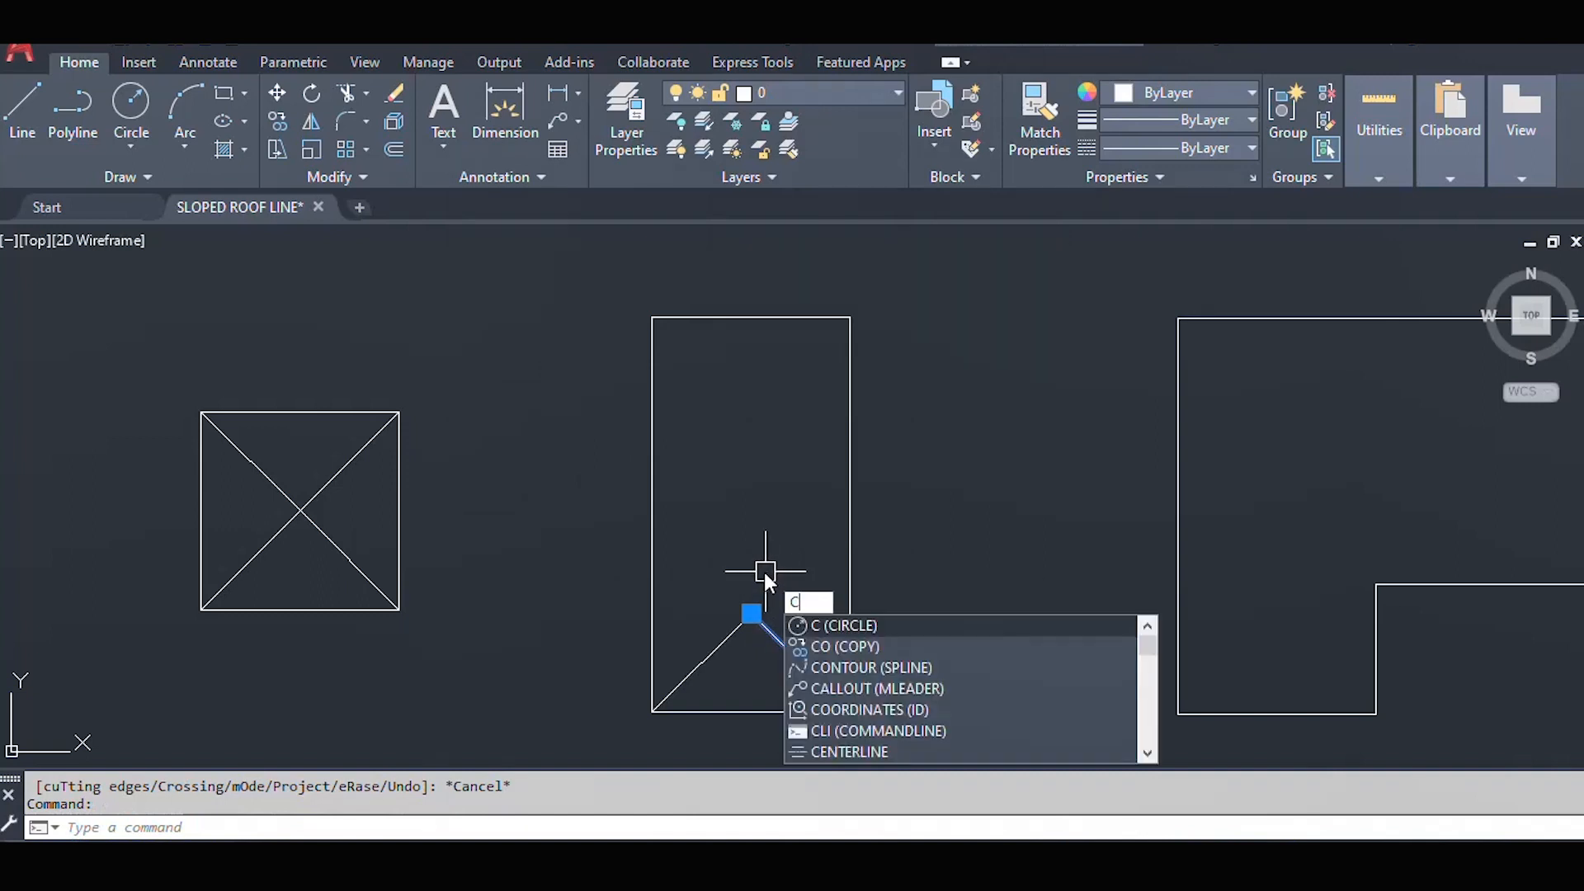
pyautogui.press('Return')
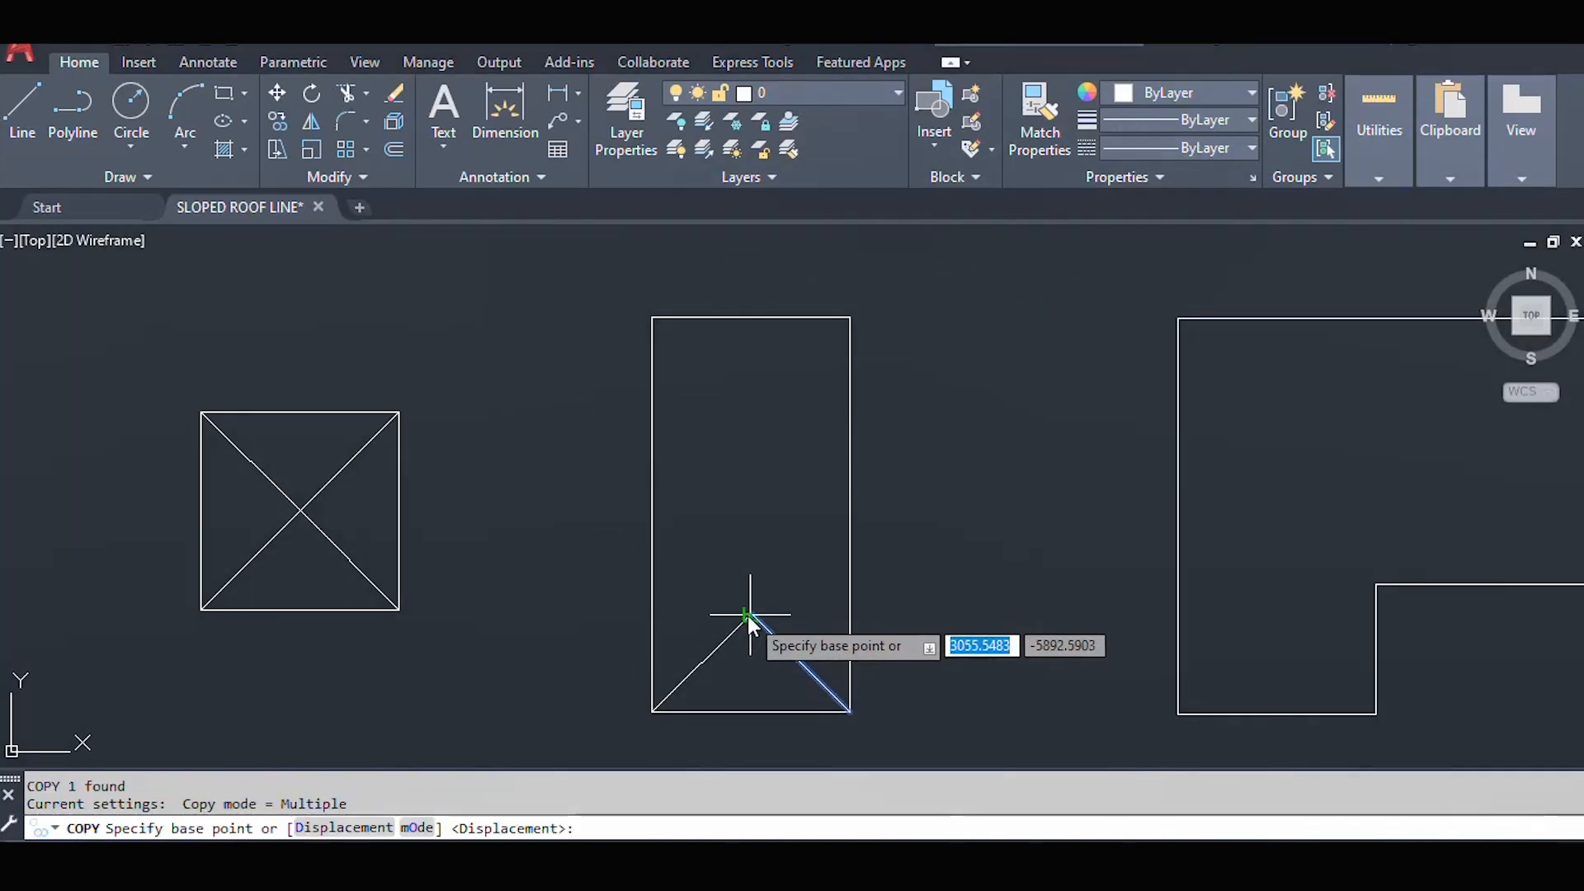
pyautogui.click(750, 614)
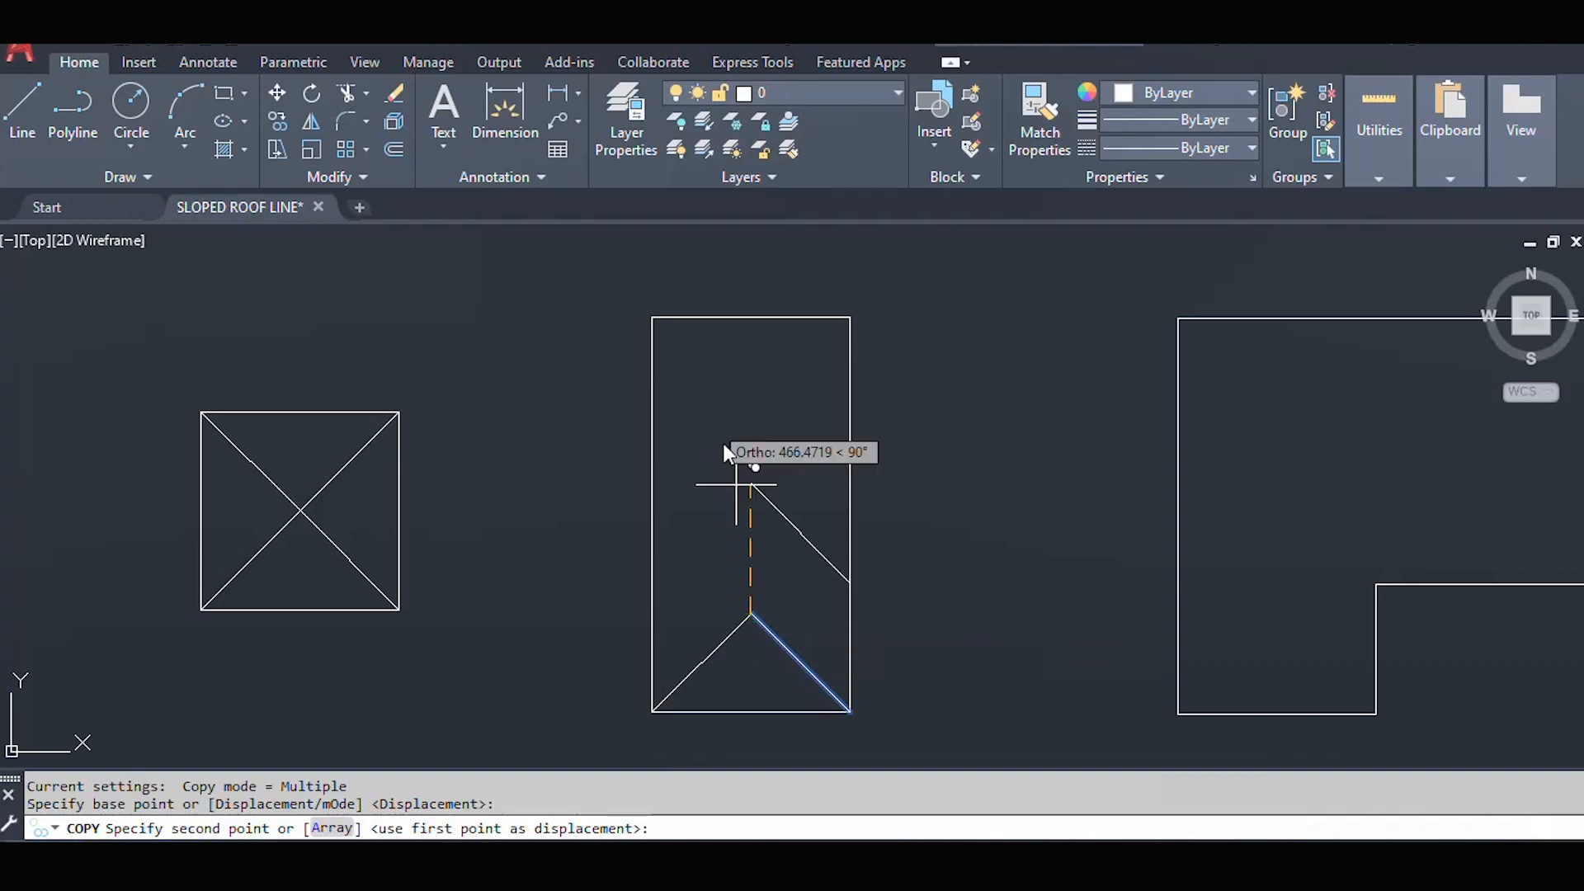
pyautogui.click(651, 323)
pyautogui.press('Return')
# - Copy the tall rectangle's lower-left hip line from its upper end to the rectangle's upper-right corner
pyautogui.click(731, 631)
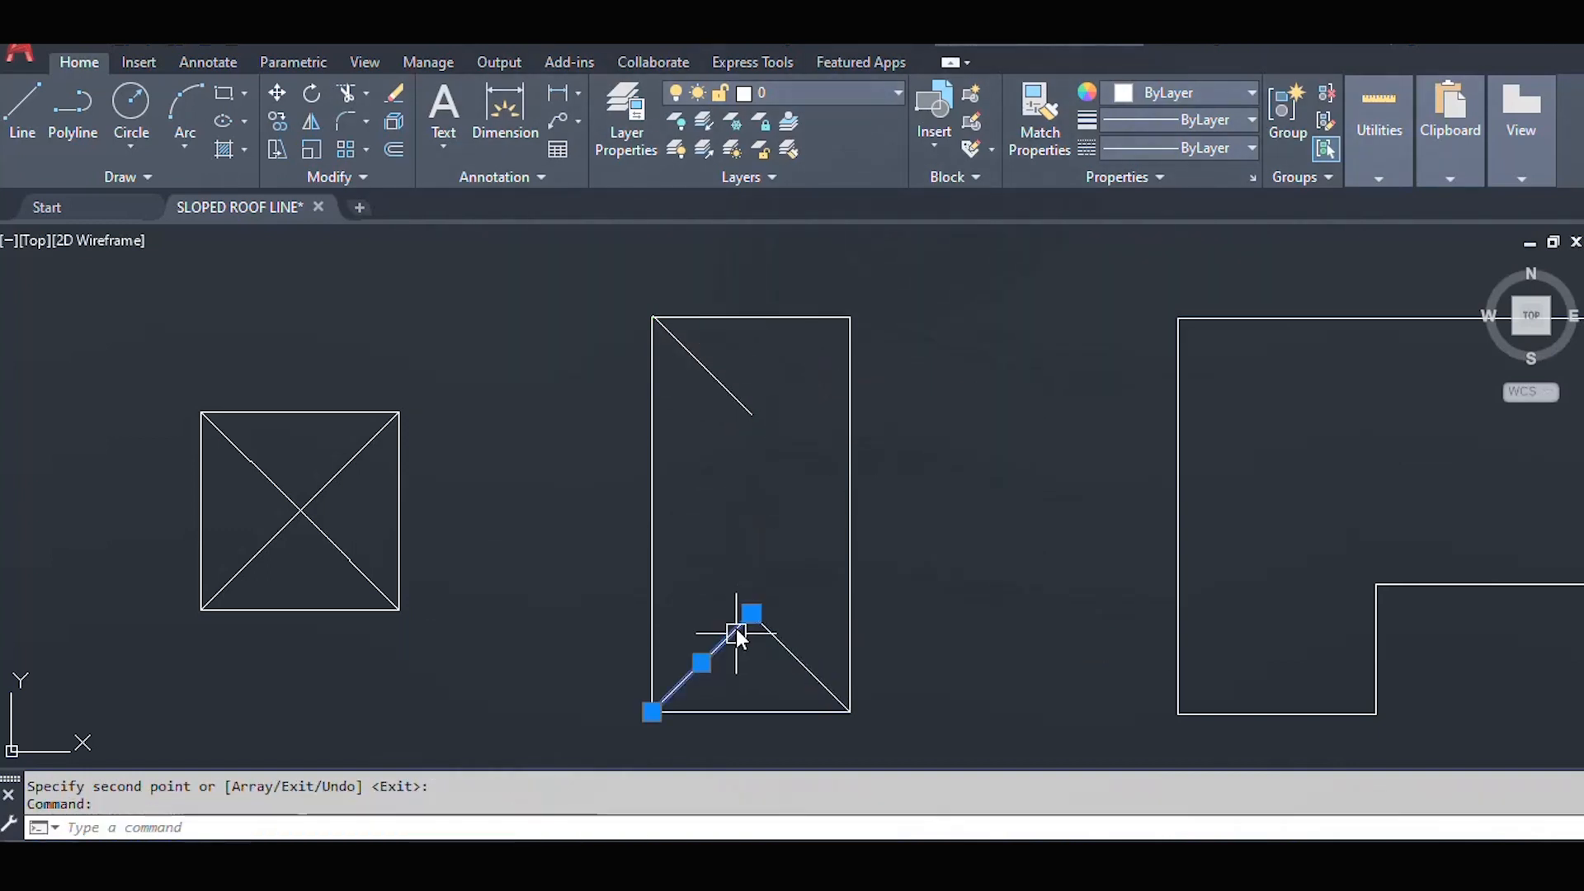
pyautogui.write('CO')
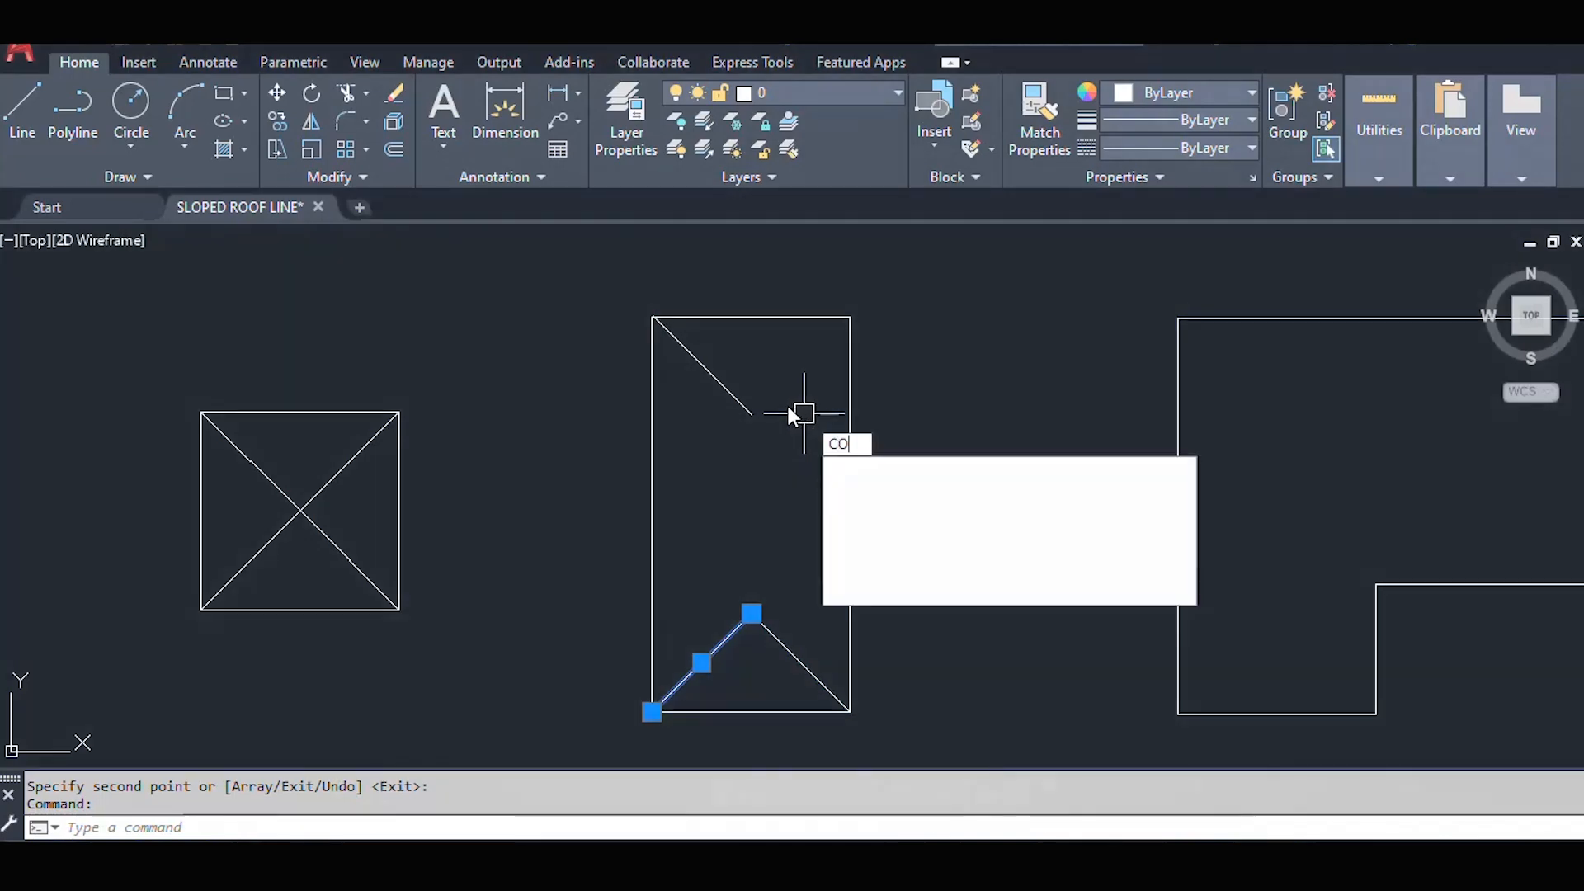
pyautogui.press('Return')
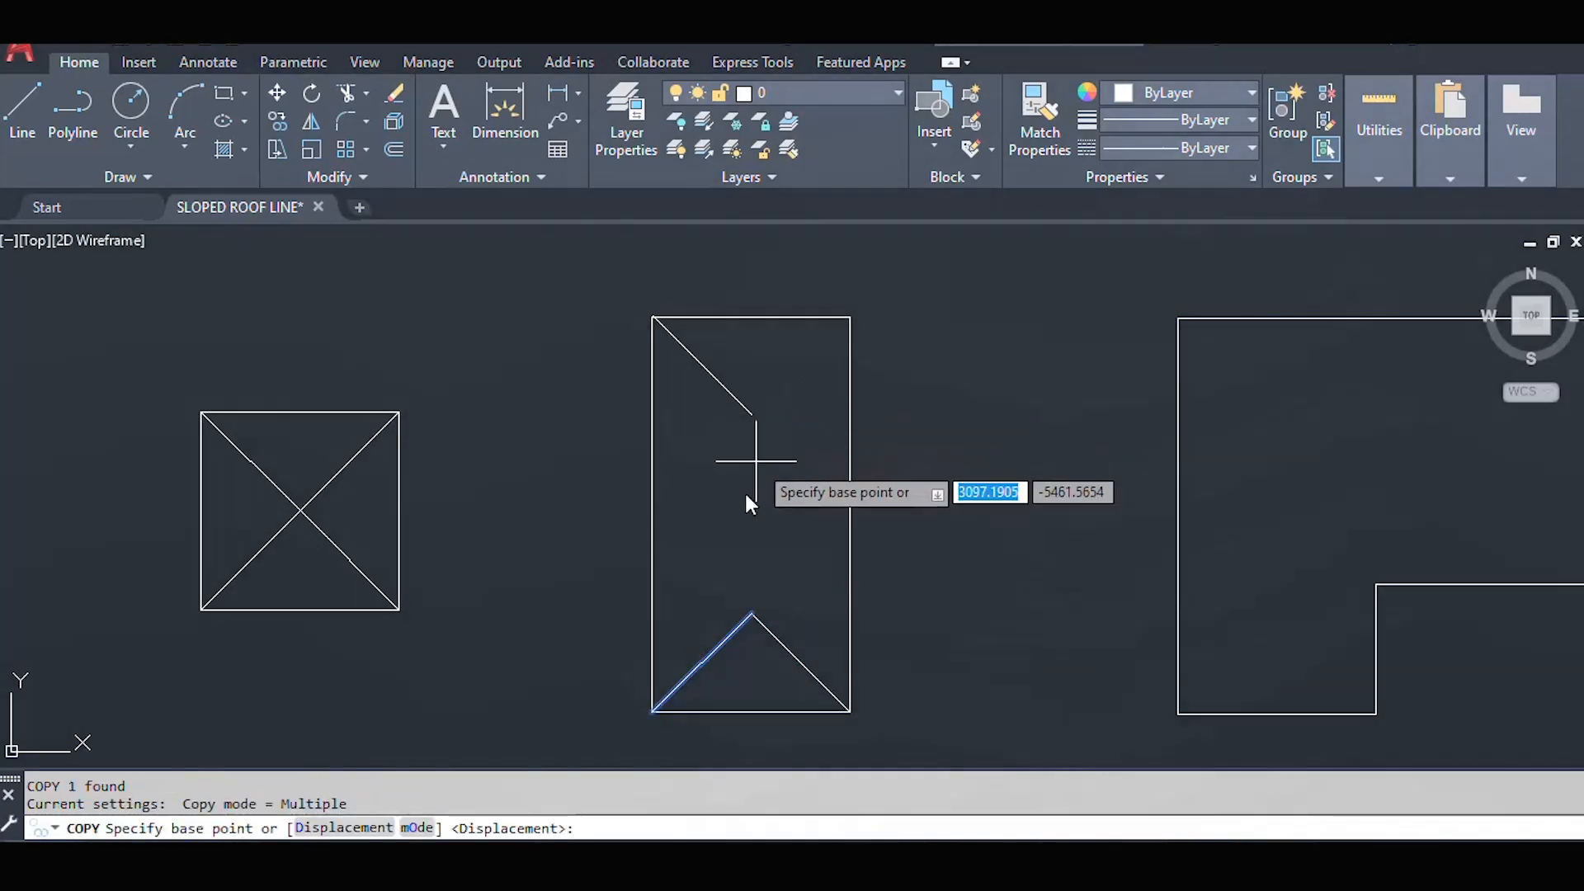
pyautogui.click(752, 613)
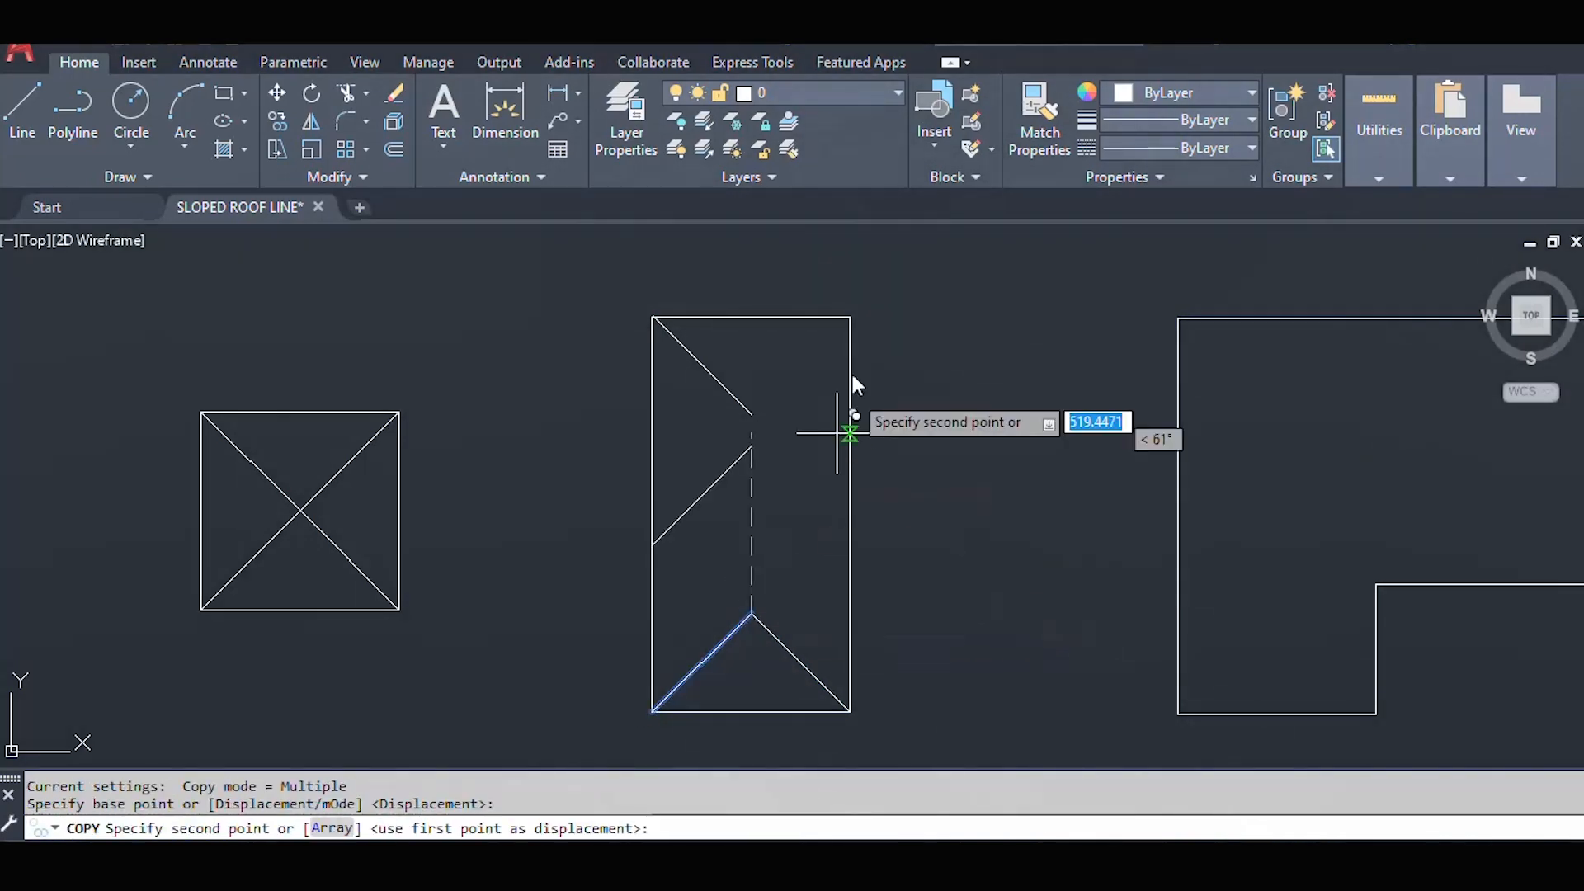
pyautogui.click(847, 312)
pyautogui.press('Return')
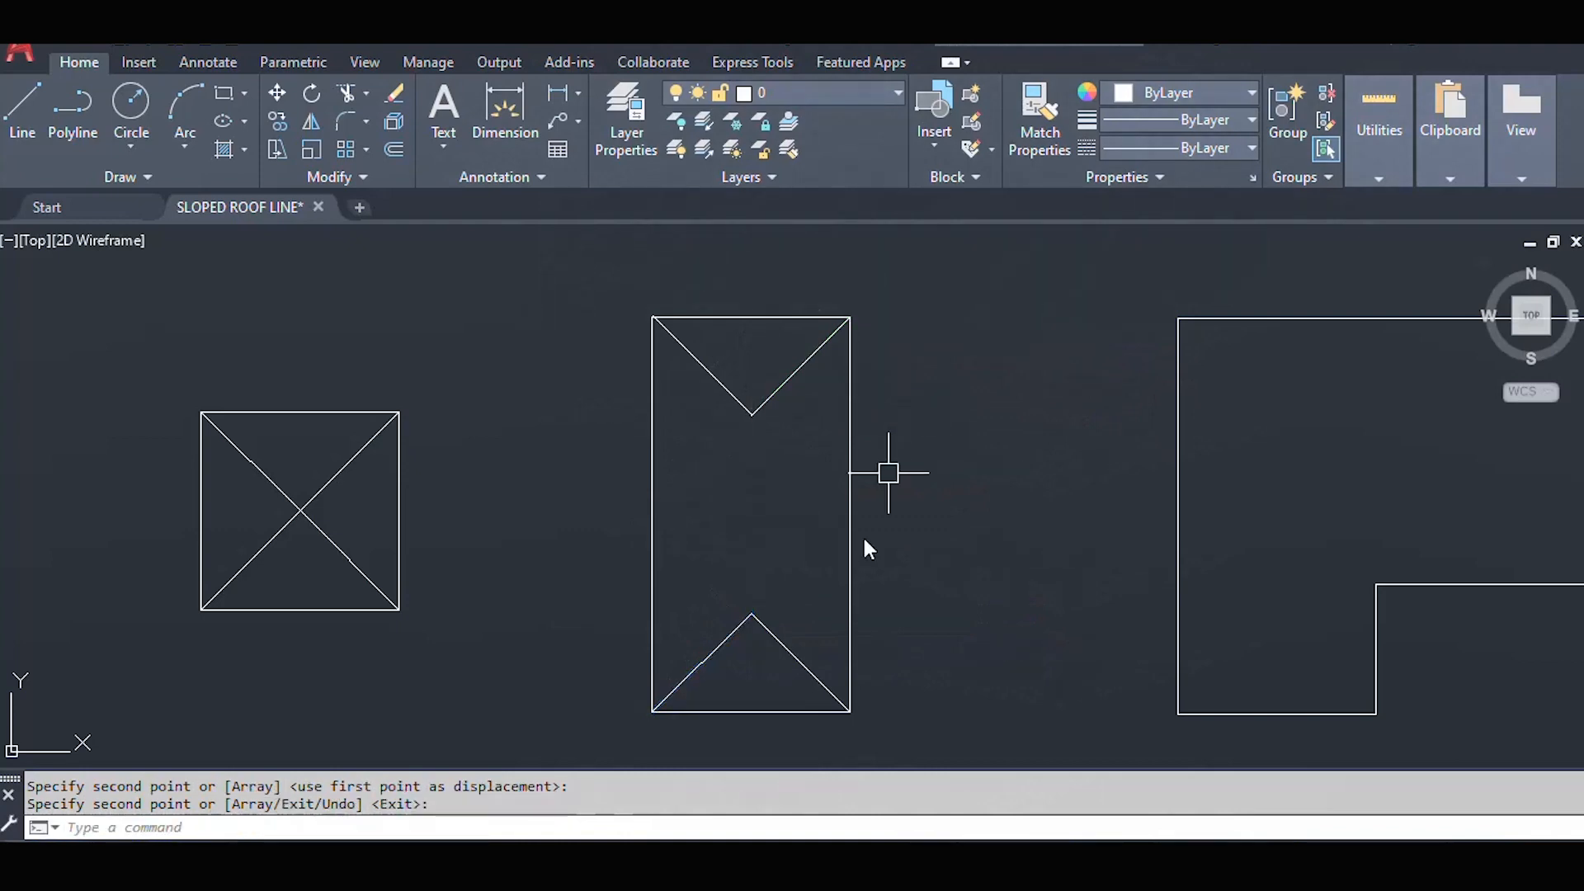
# - Draw the vertical ridge line joining the upper and lower hip intersections of the tall rectangle
pyautogui.click(749, 419)
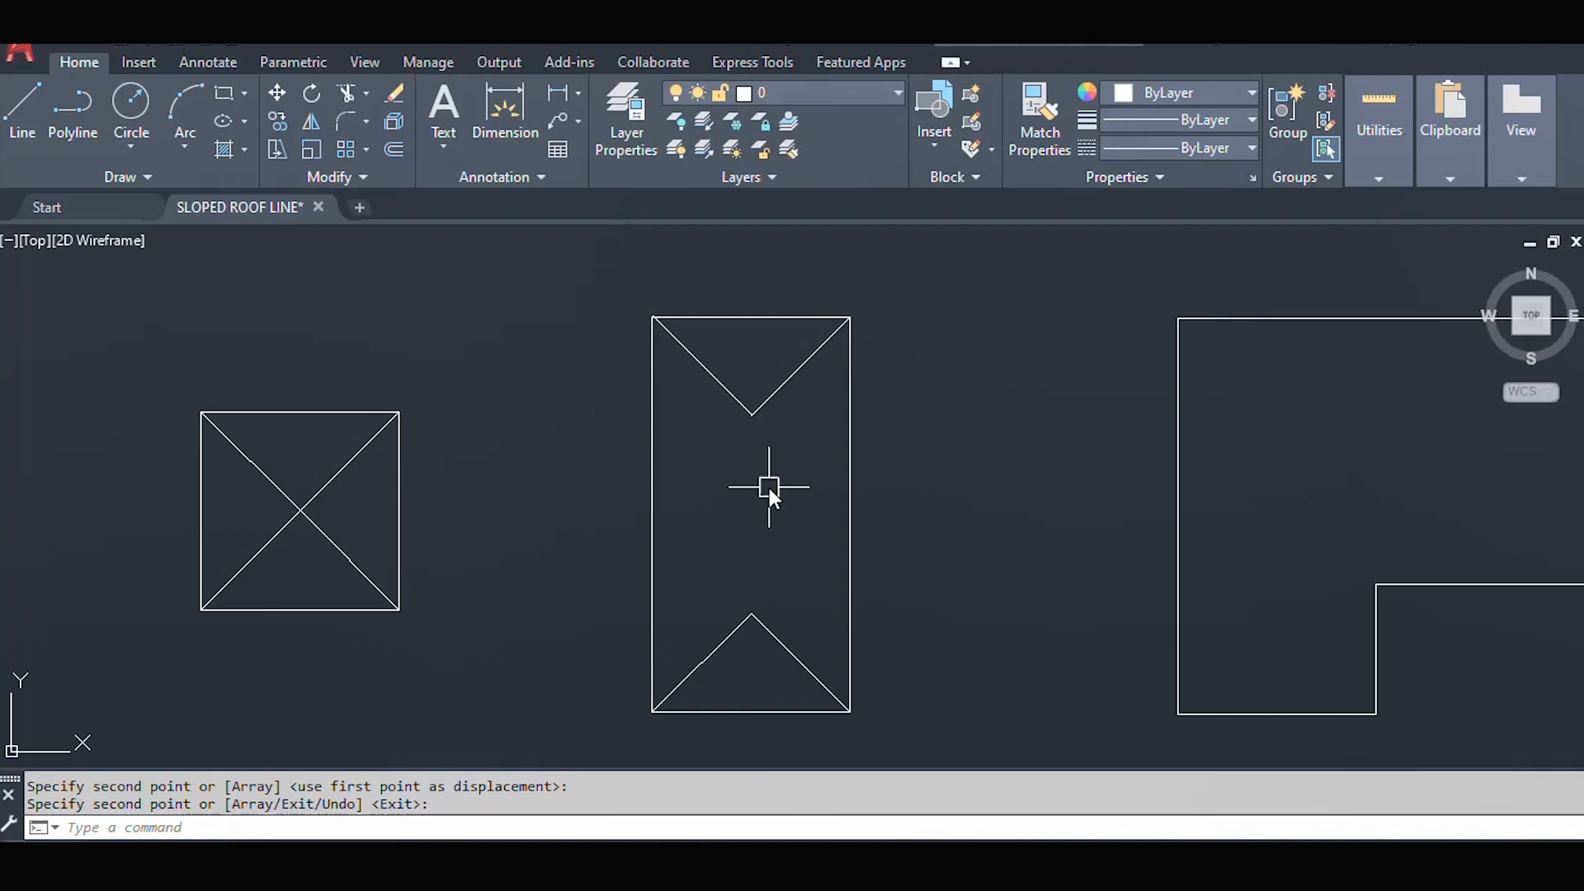
pyautogui.write('l')
pyautogui.press('Return')
pyautogui.click(751, 415)
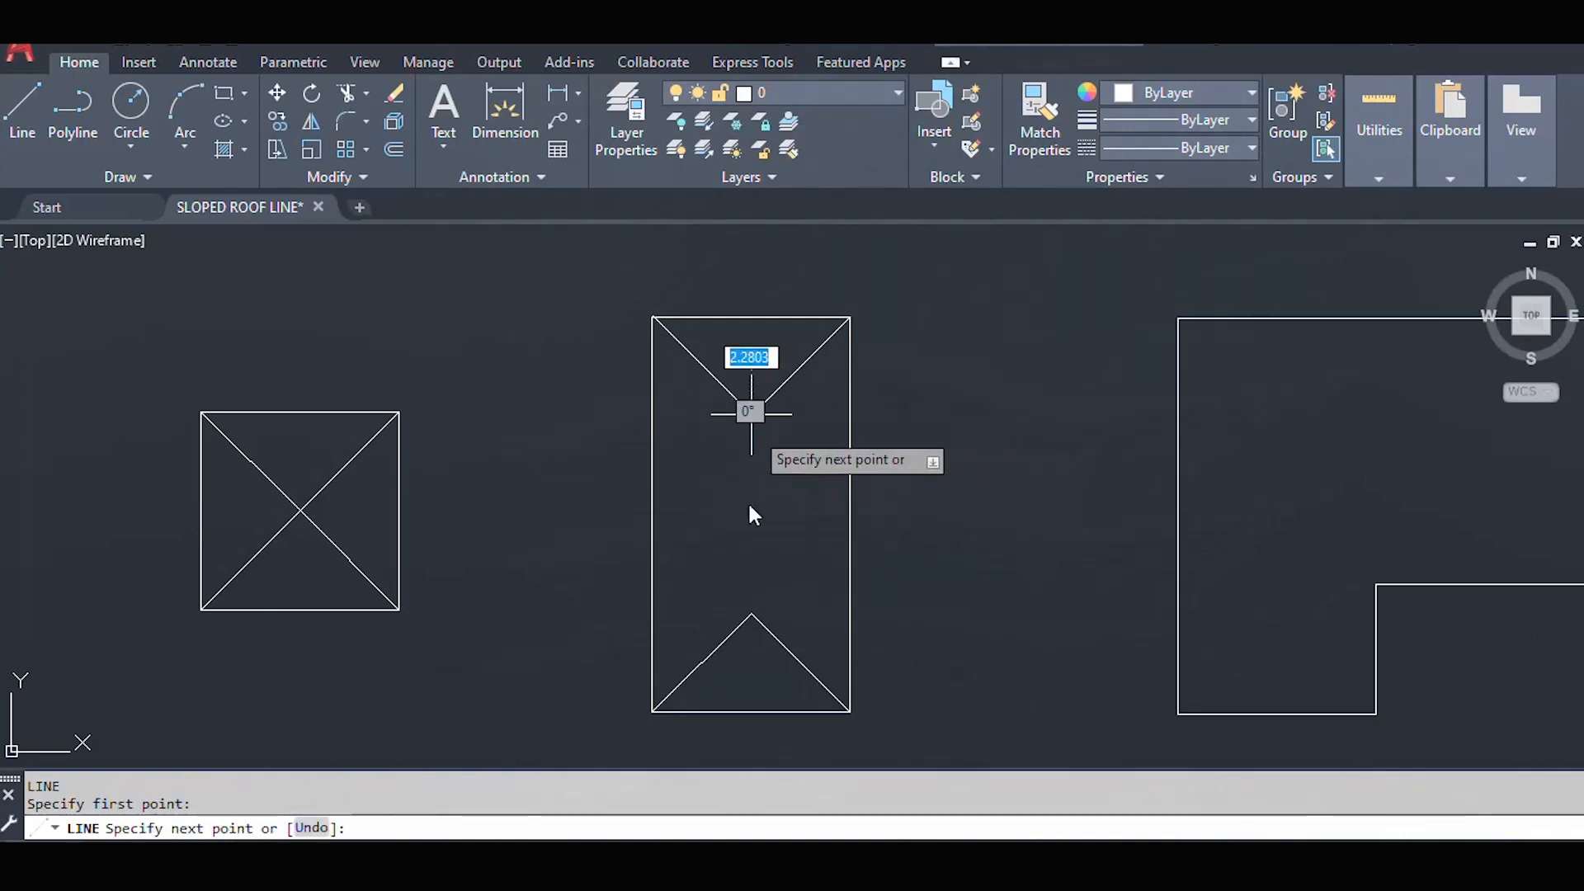
pyautogui.click(754, 611)
pyautogui.press('Return')
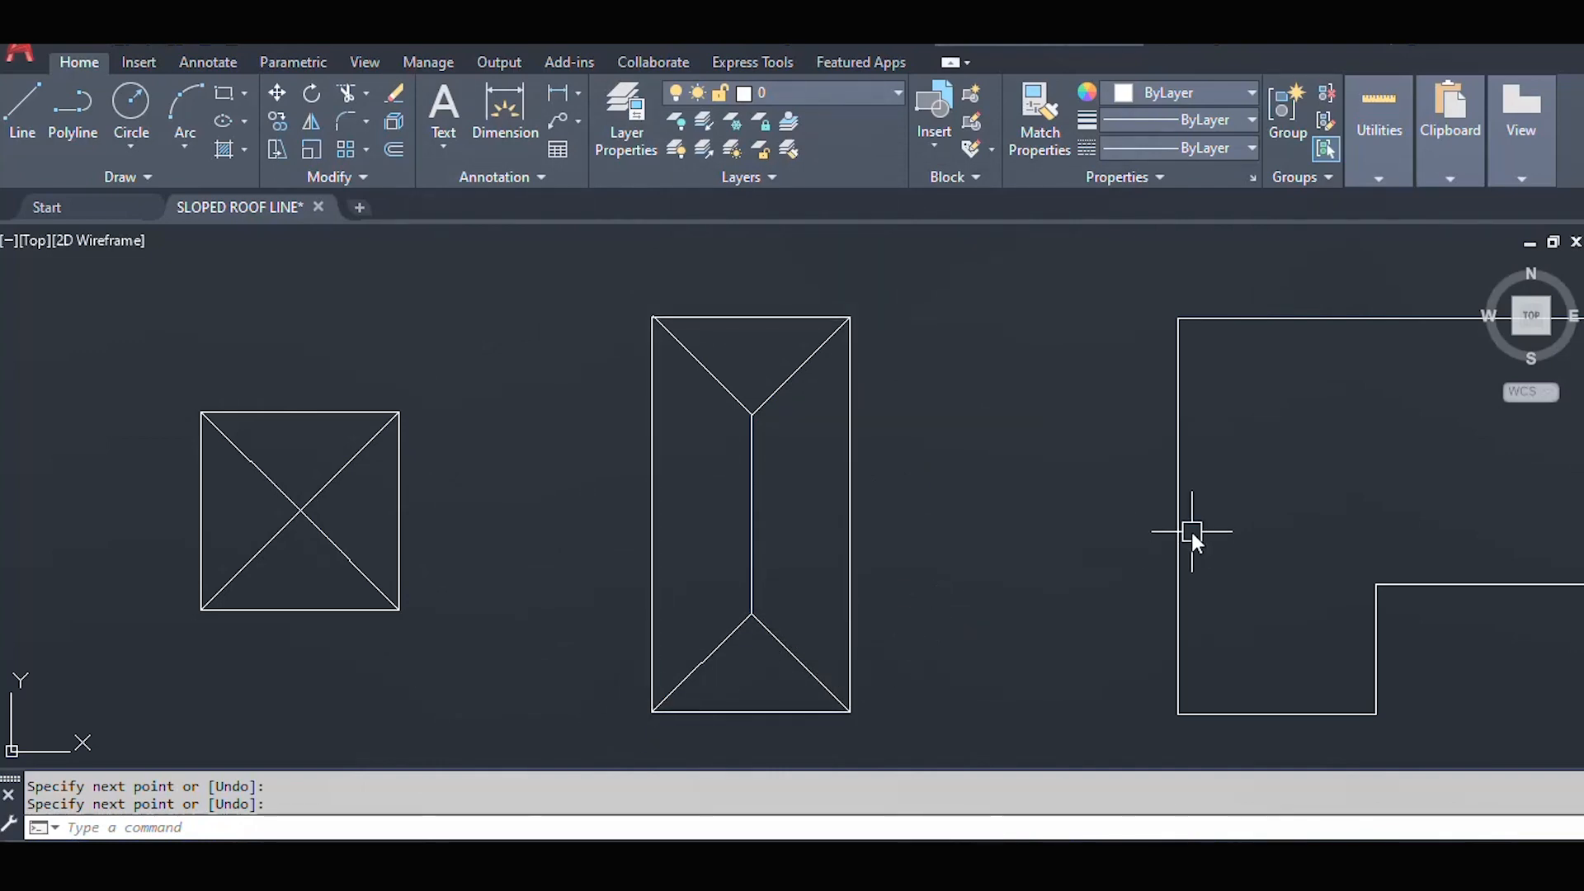
# - Copy the tall rectangle's lower-left hip line from its corner end to the L-shaped outline's lower-left corner
pyautogui.moveTo(1191, 528); pyautogui.dragTo(708, 551, button='middle')
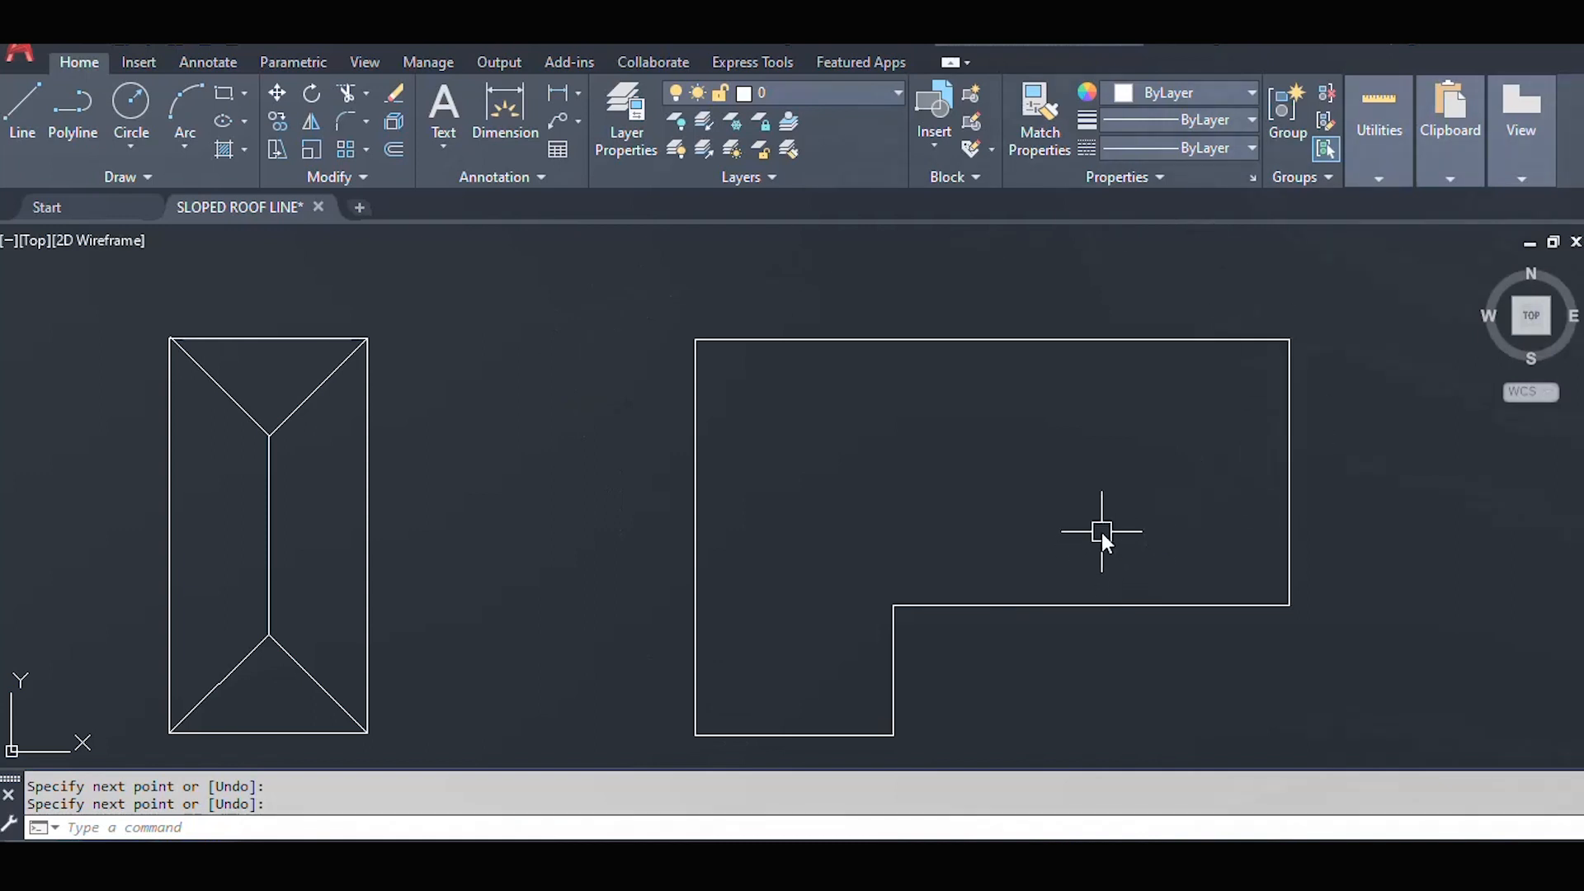
pyautogui.moveTo(963, 568); pyautogui.dragTo(958, 549, button='middle')
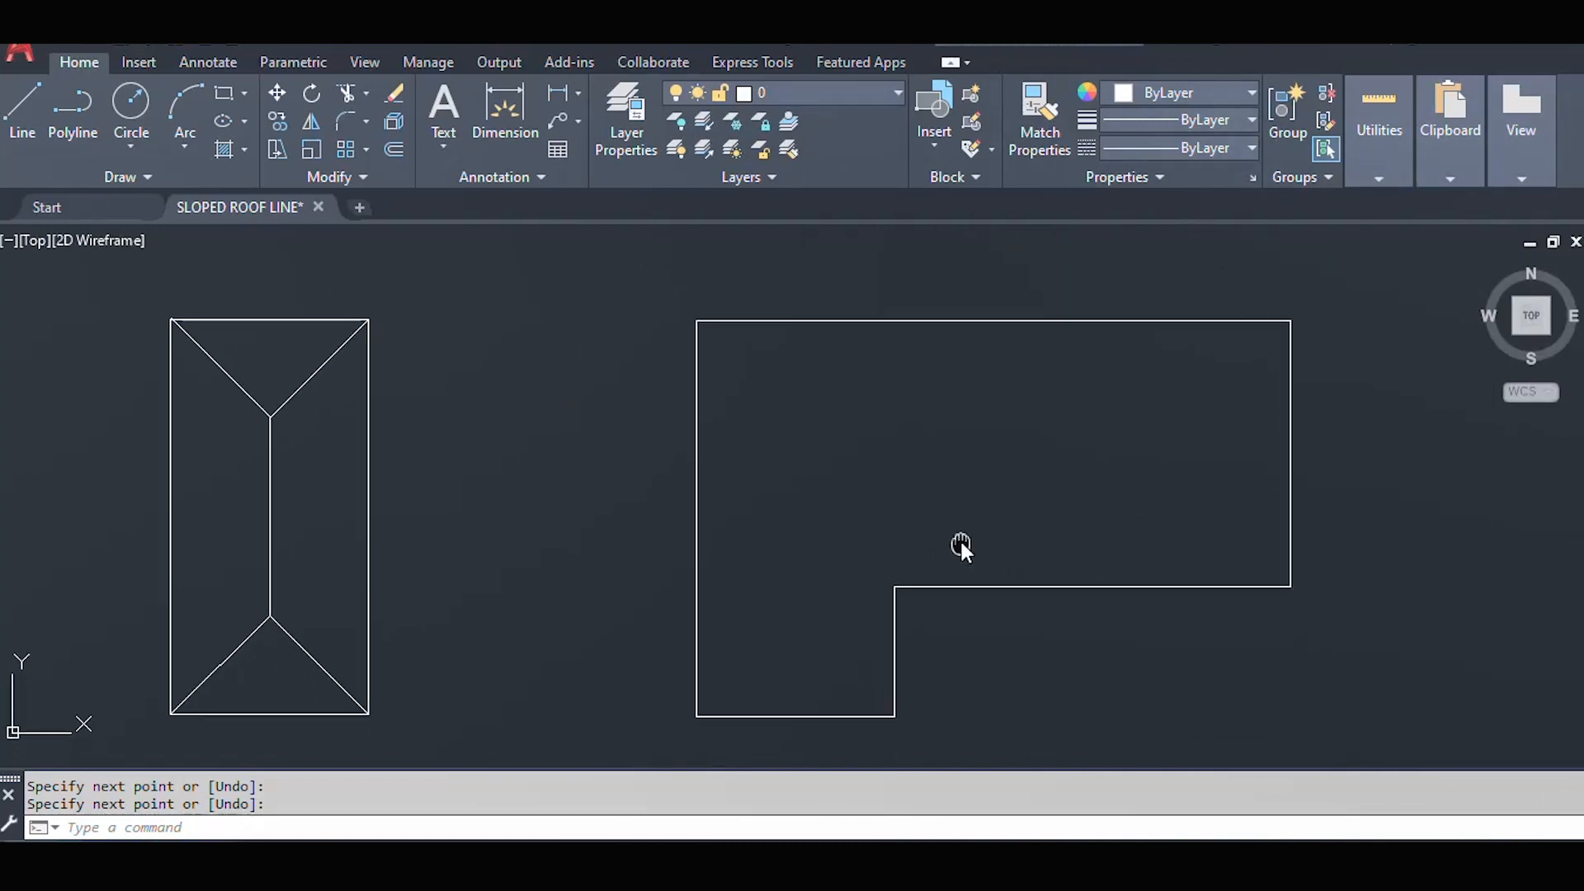
pyautogui.press('Return')
pyautogui.click(220, 665)
pyautogui.write('co')
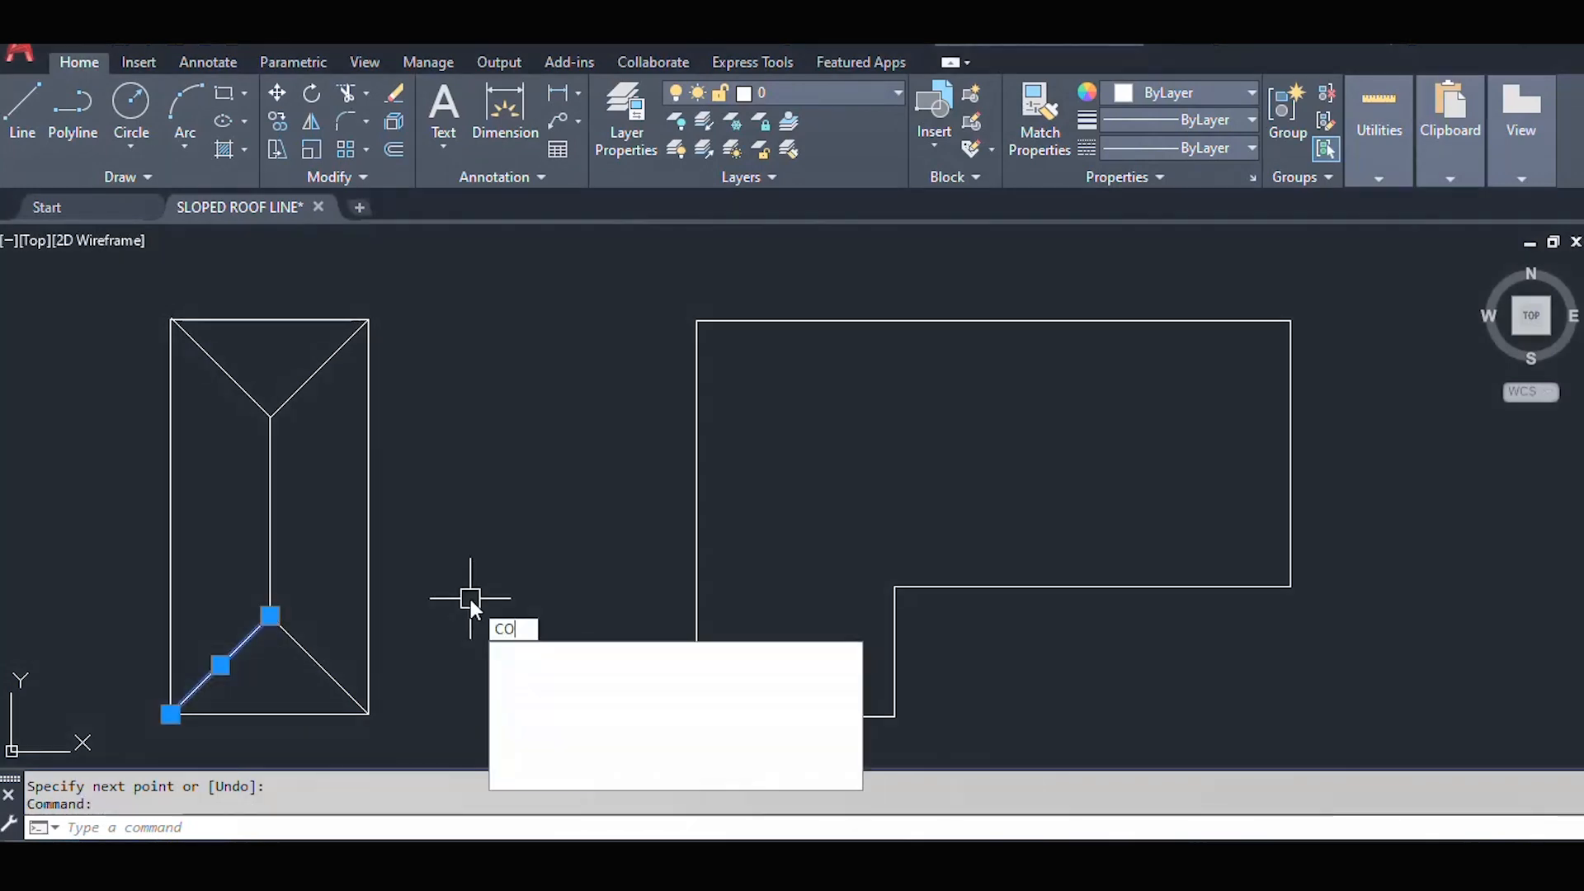
pyautogui.press('Return')
pyautogui.click(170, 714)
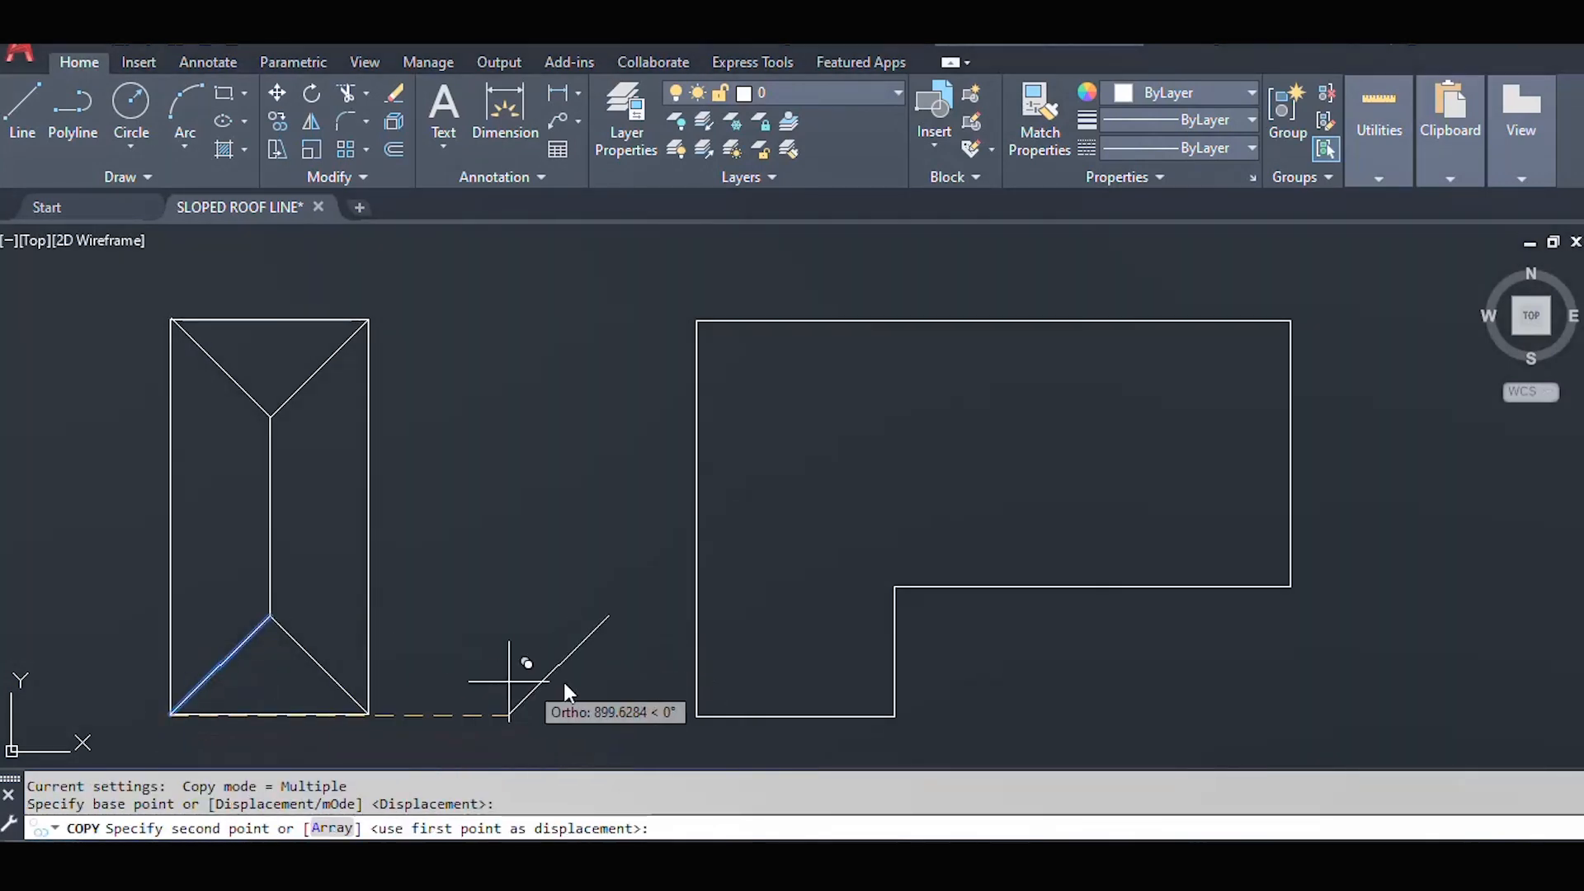
pyautogui.click(697, 715)
pyautogui.press('Return')
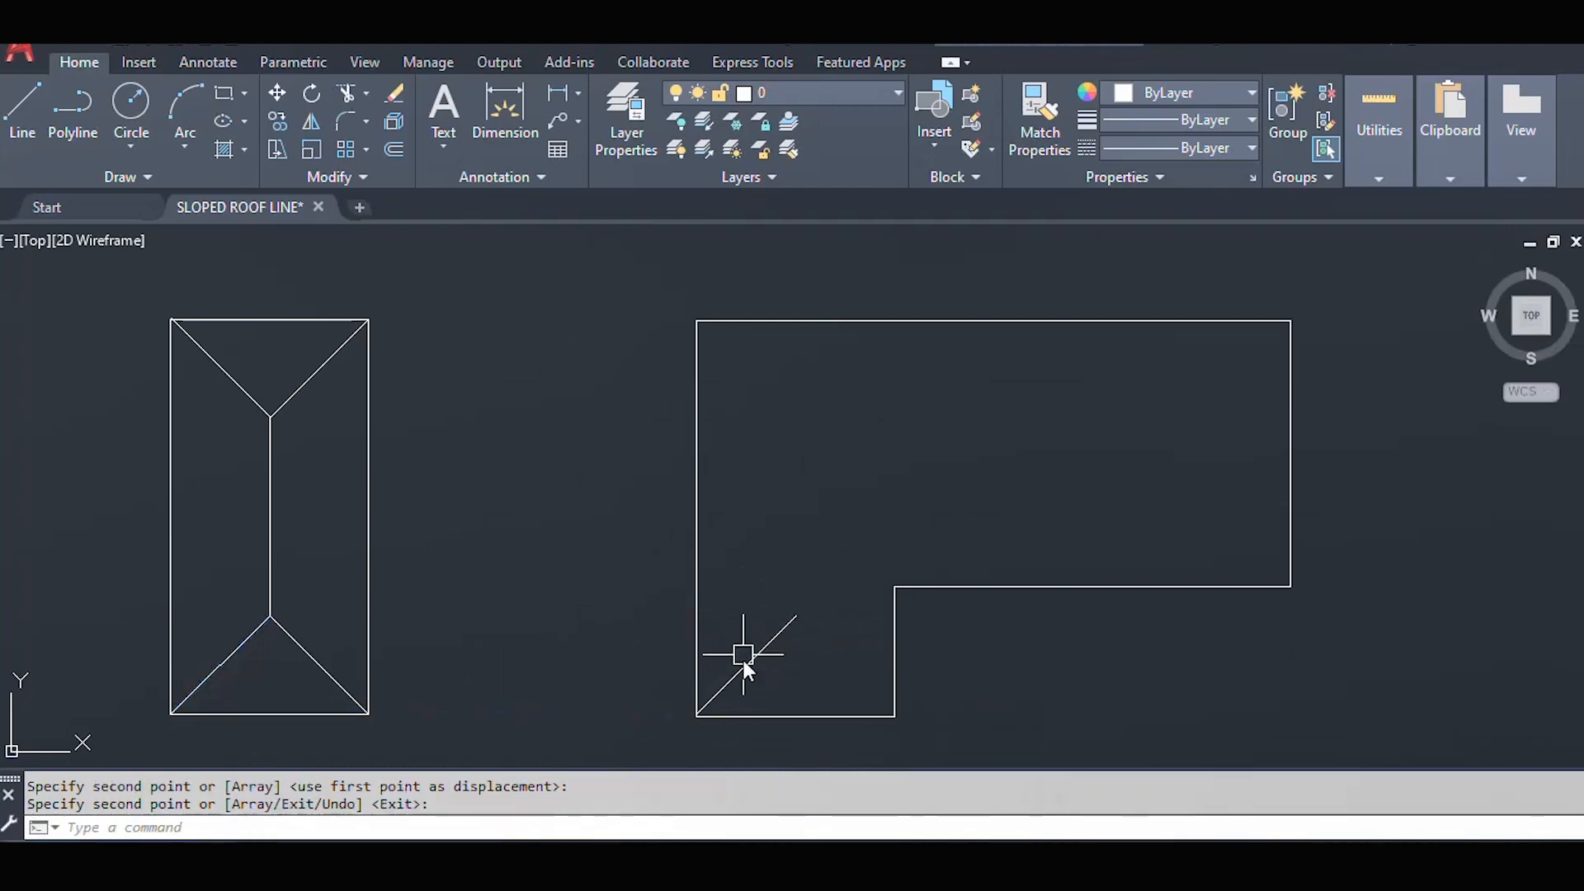
# - Mirror the L-shape's lower-left hip line about the vertical line through the bottom edge's midpoint, keeping the source line
pyautogui.scroll(4, 700, 729)
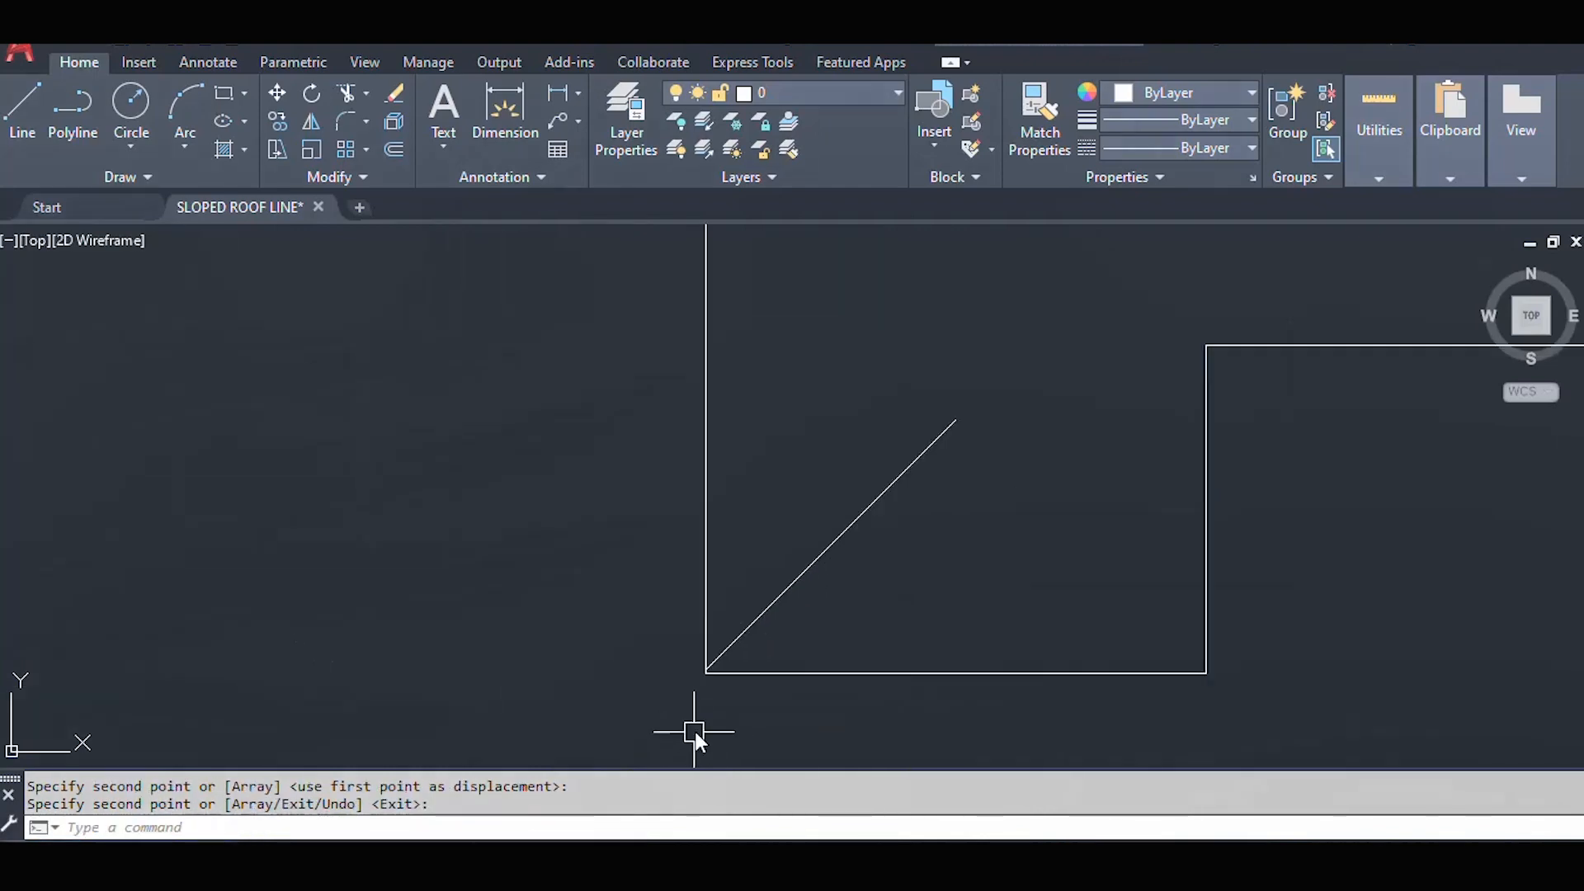
pyautogui.scroll(-4, 698, 724)
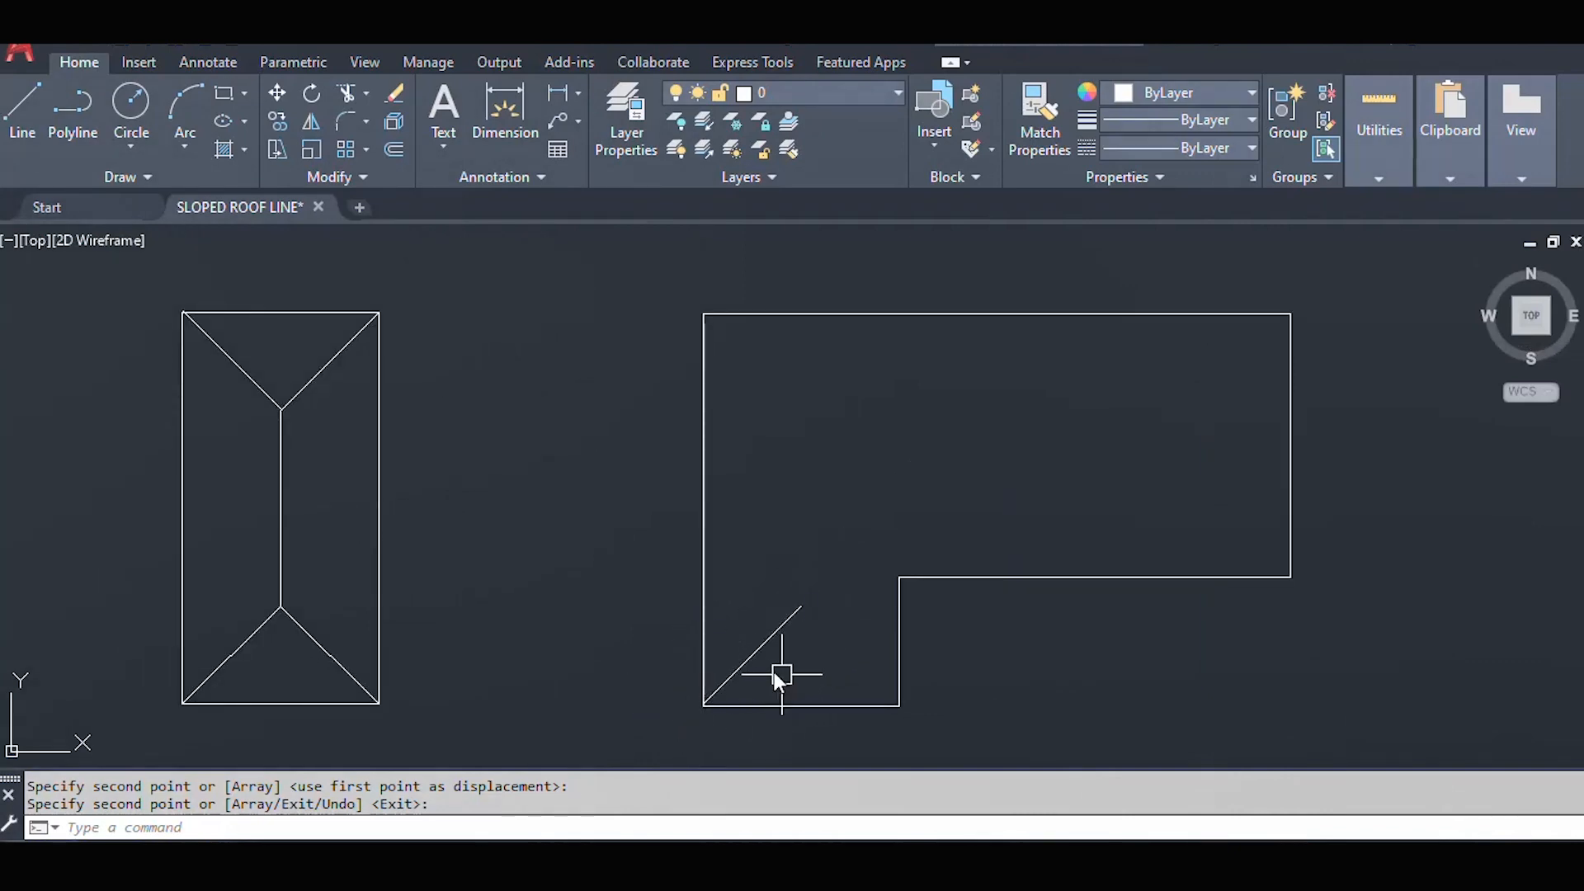
pyautogui.click(774, 640)
pyautogui.write('M')
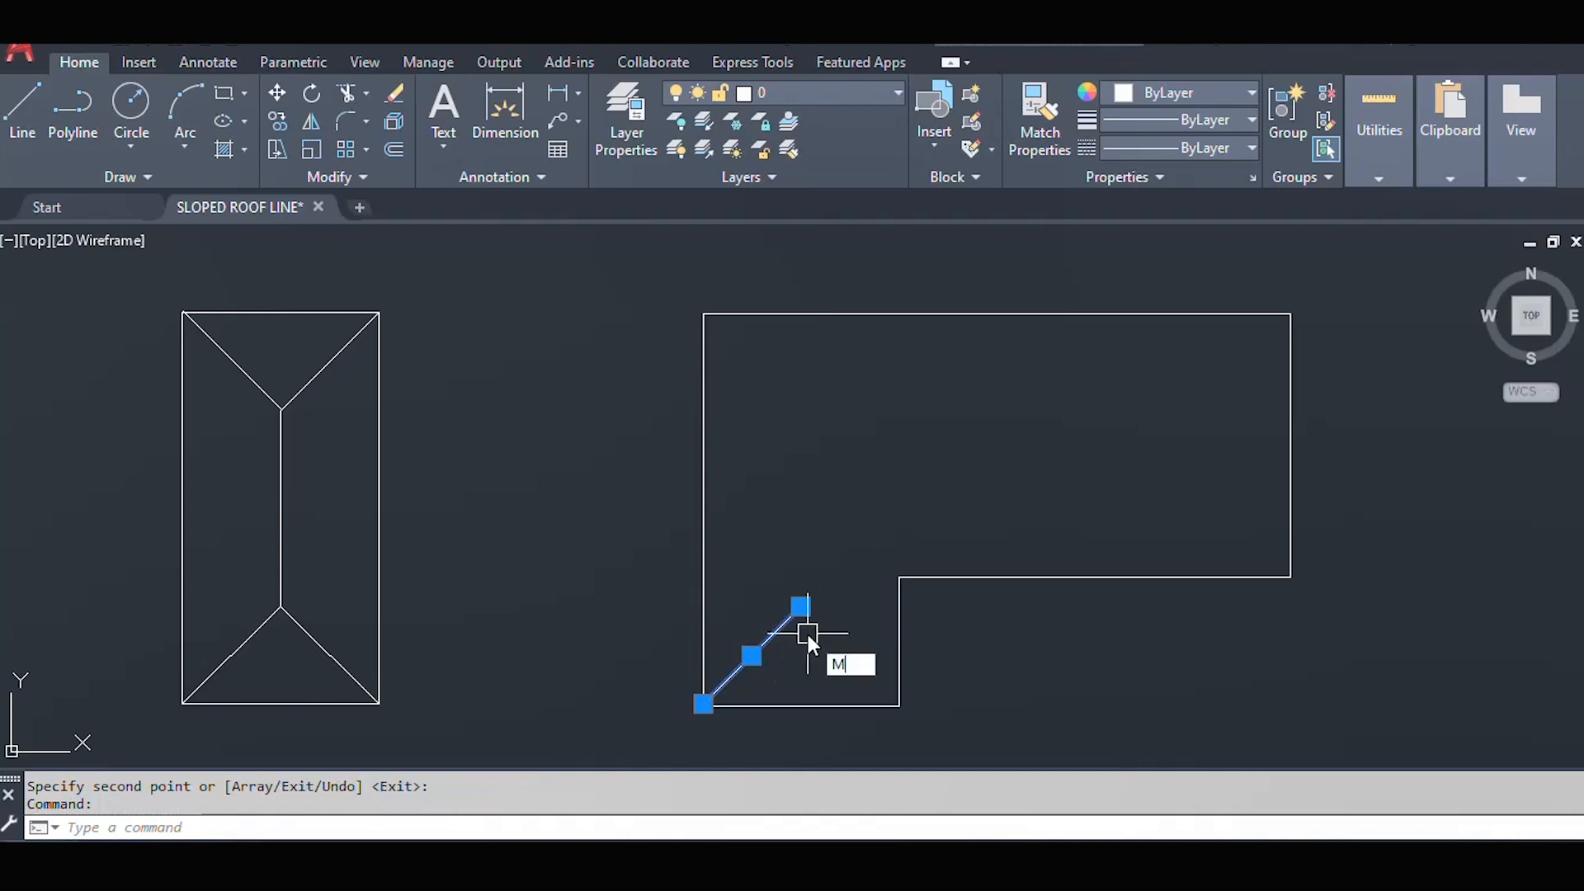
pyautogui.write('I')
pyautogui.press('Return')
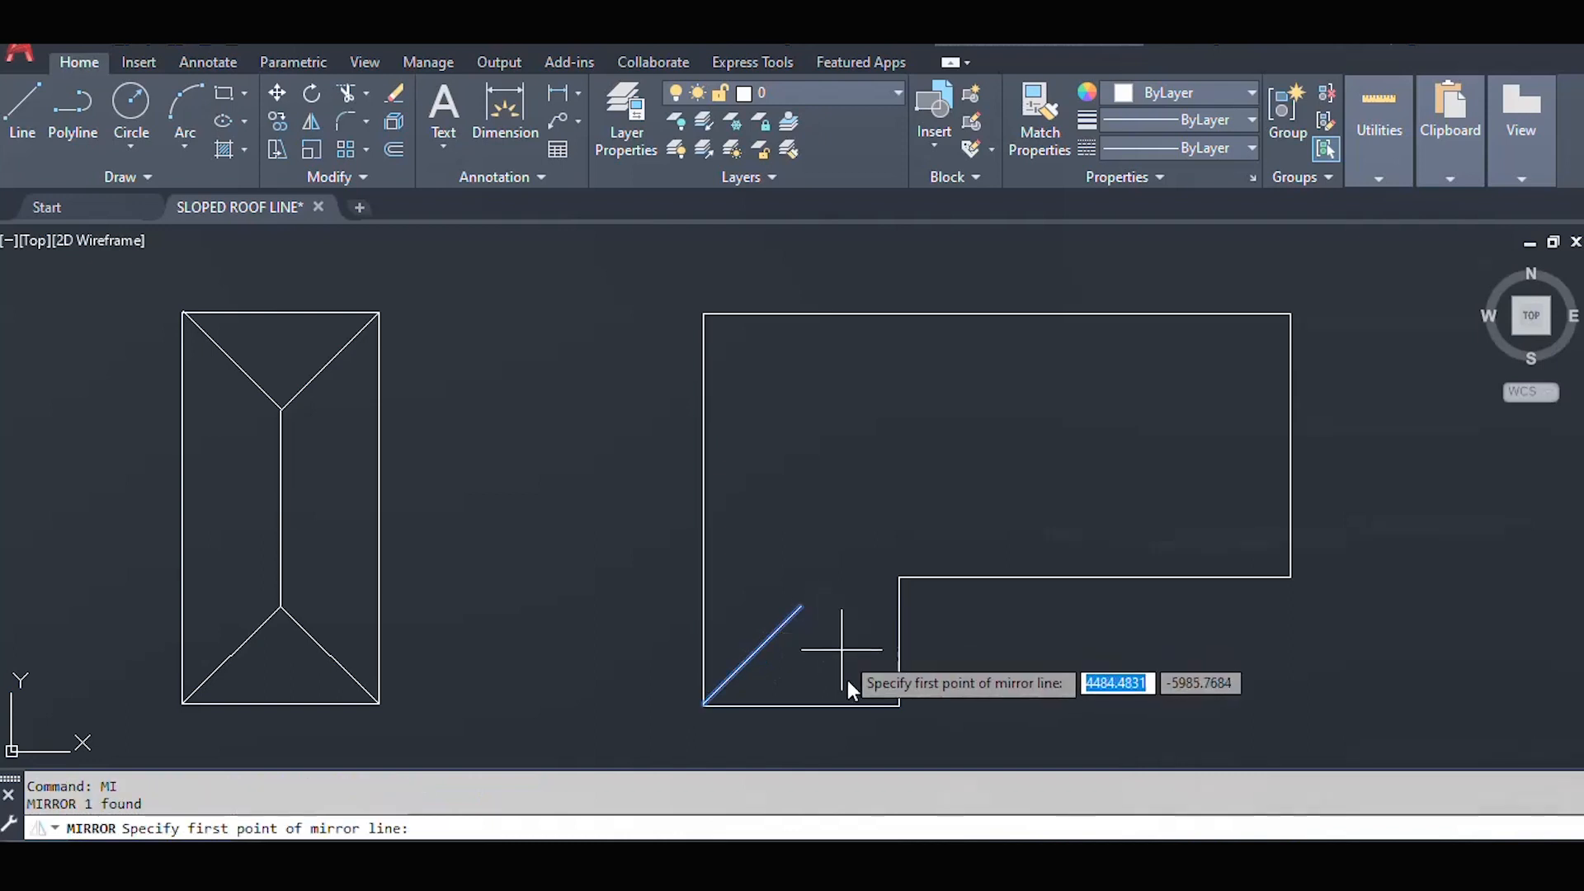
pyautogui.click(802, 705)
pyautogui.click(801, 543)
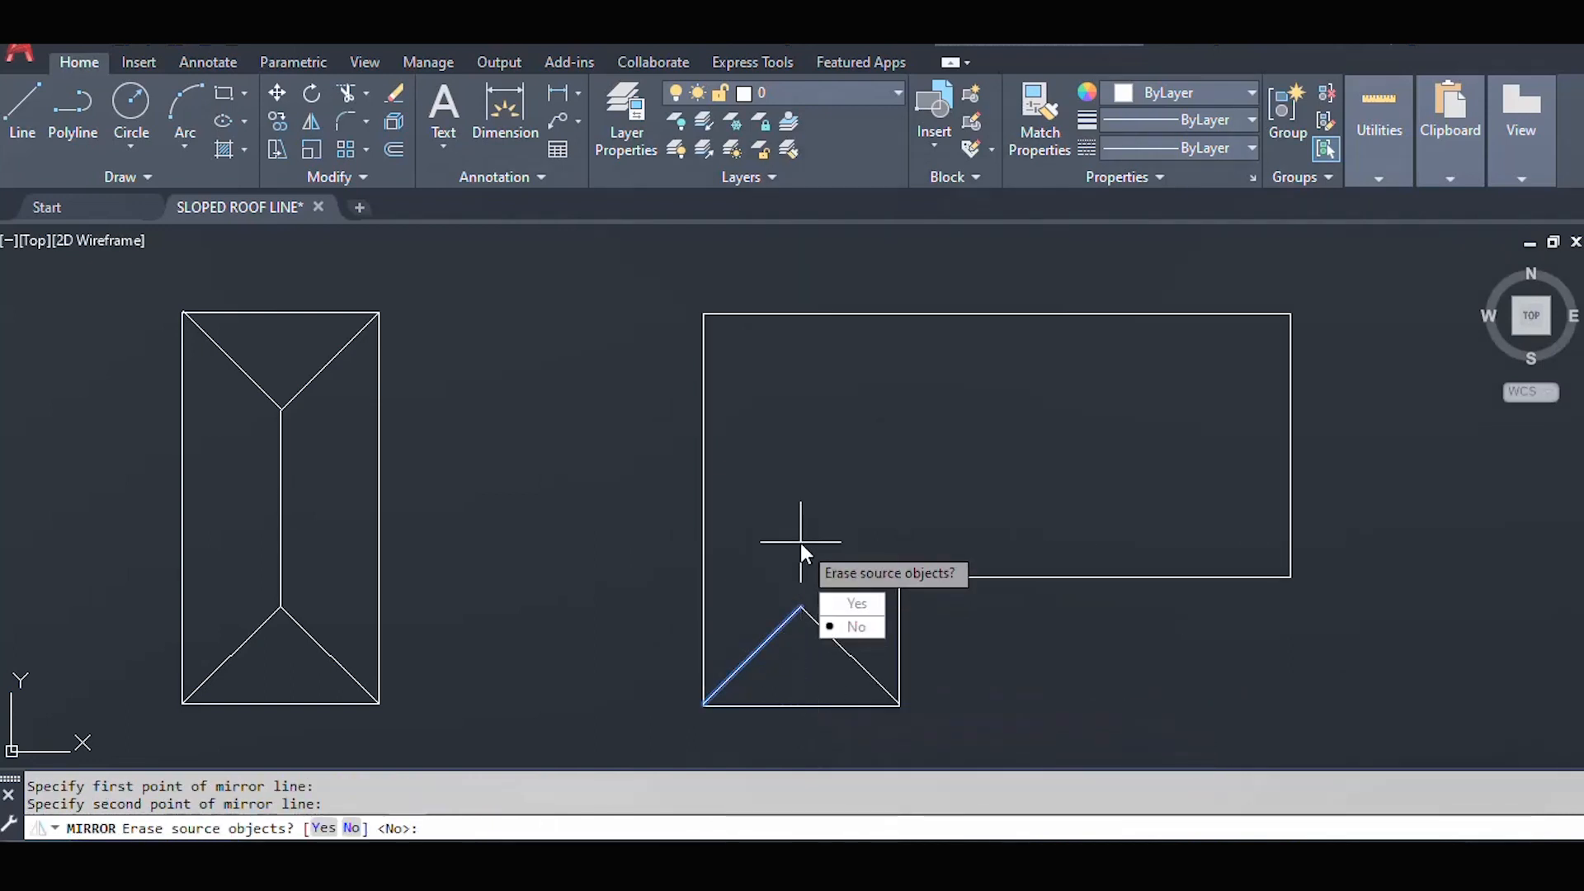
pyautogui.press('Return')
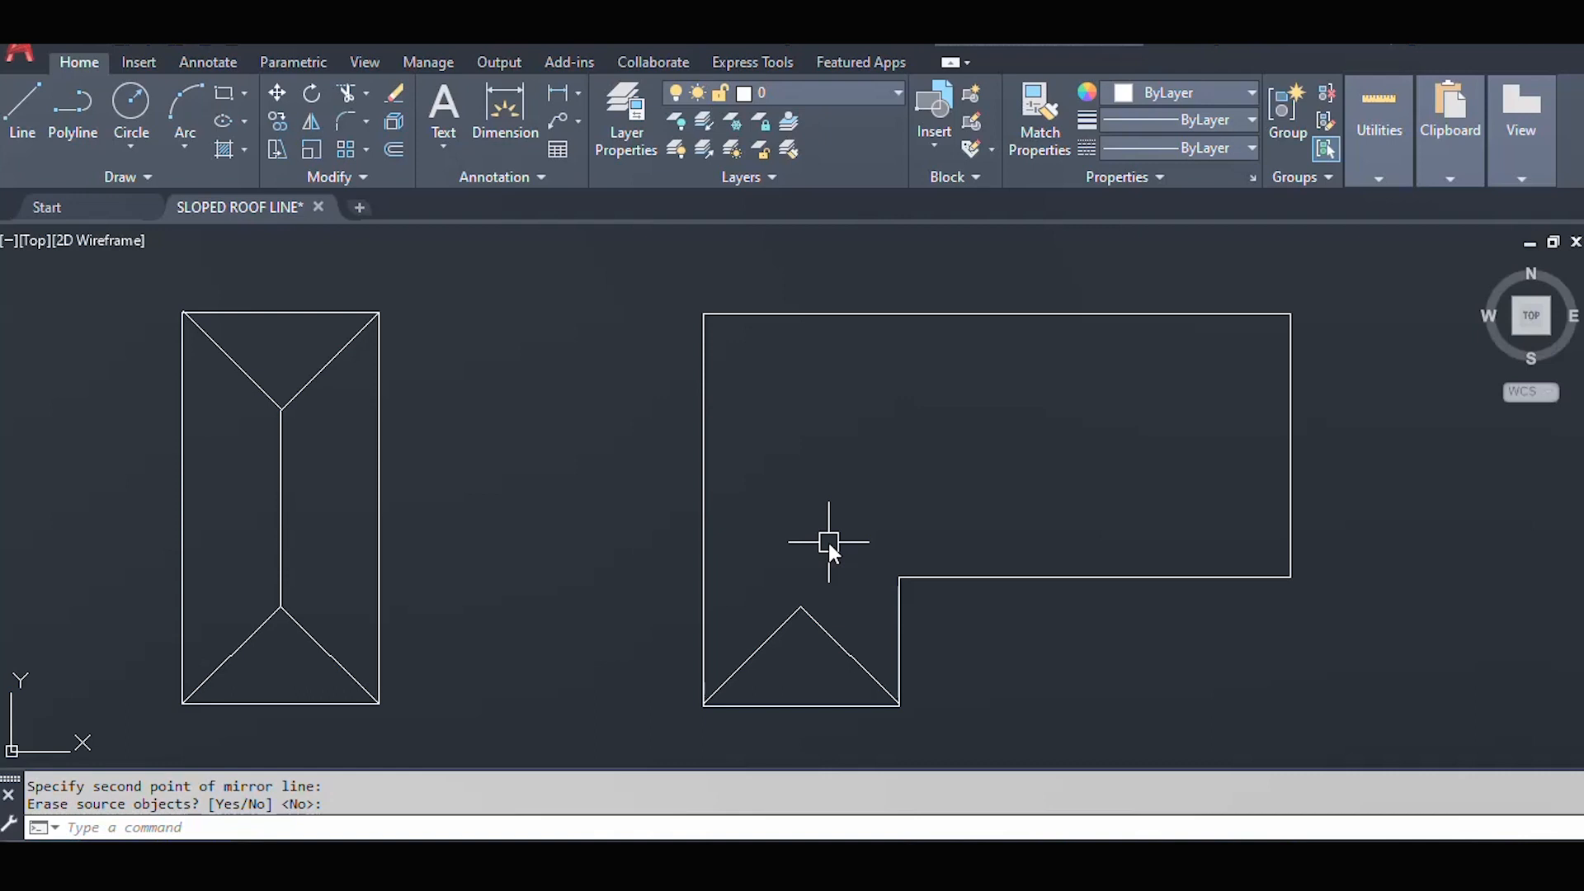
pyautogui.press('Return')
pyautogui.click(765, 642)
pyautogui.click(829, 635)
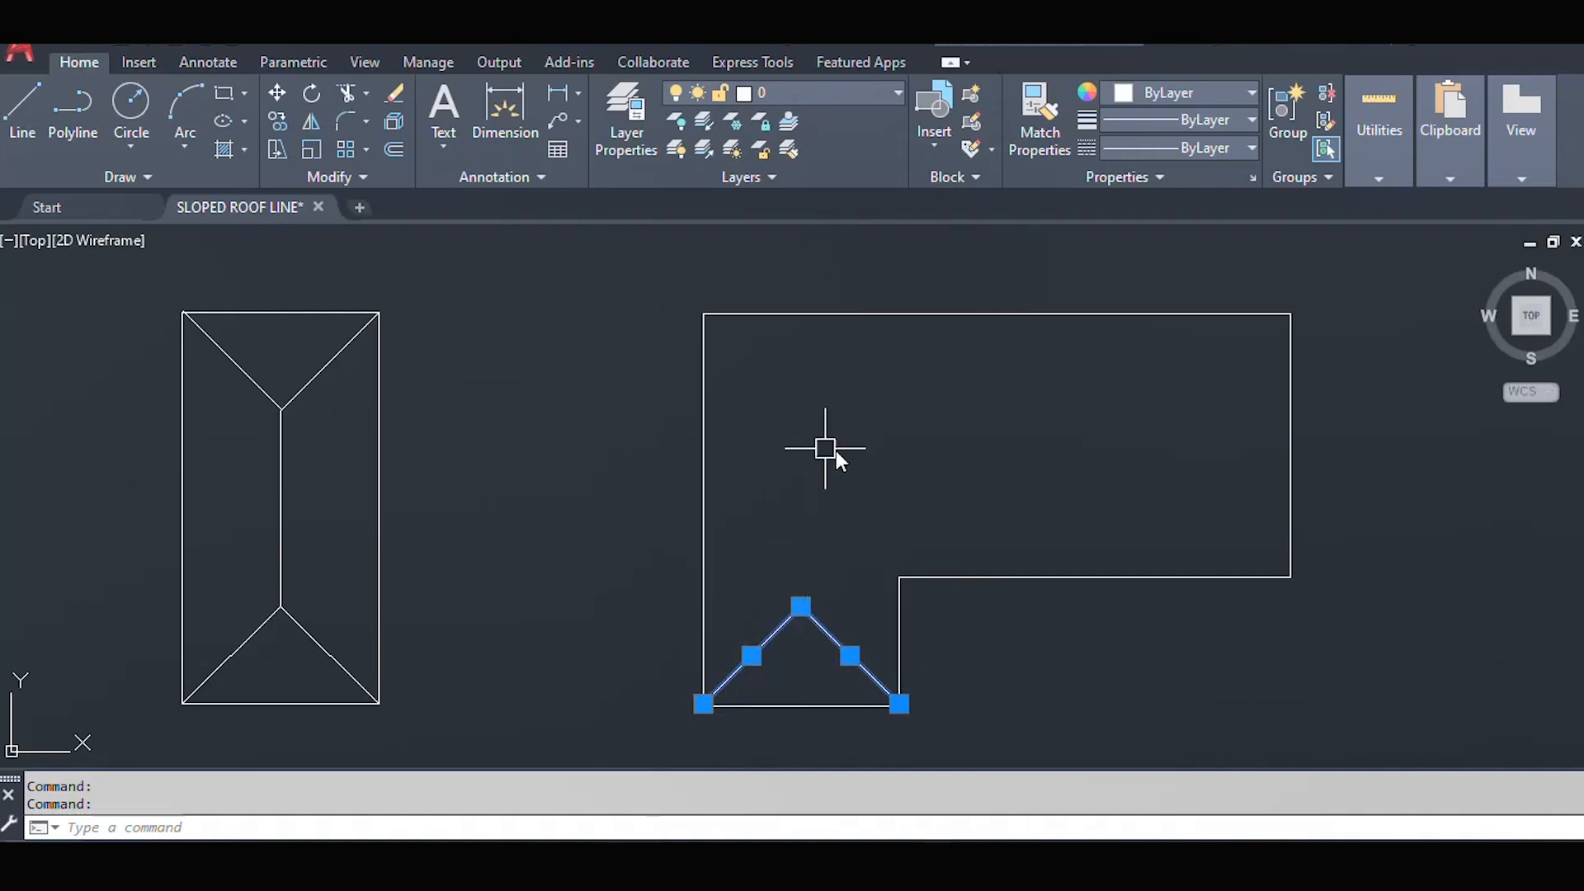
pyautogui.press('Escape')
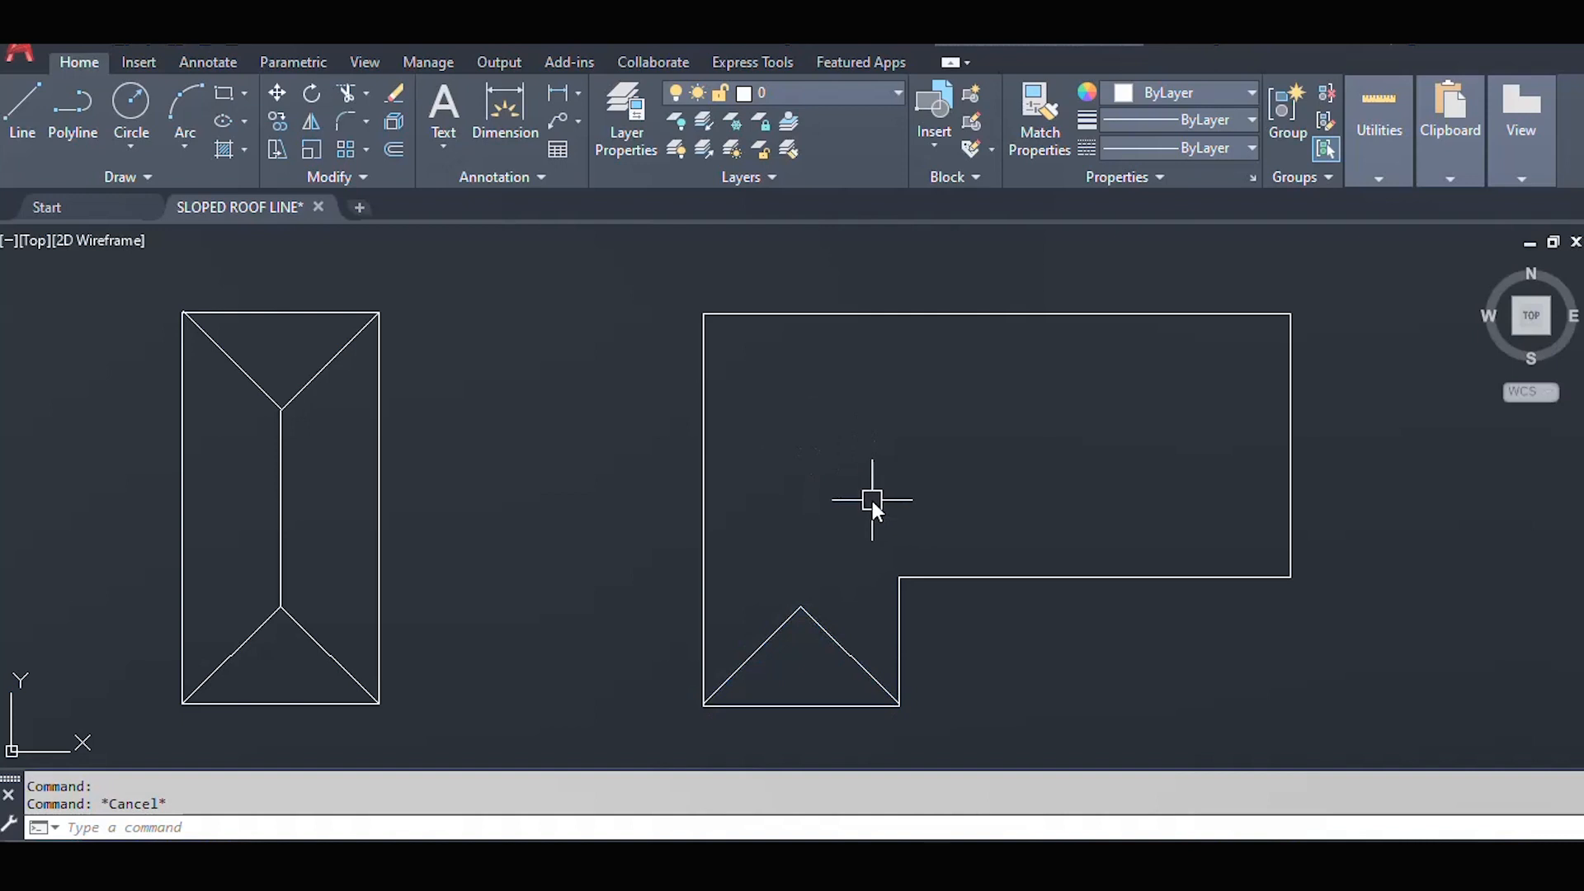
# - Draw a vertical ridge line upward from the L-shape's lower hip intersection into the main body, past the inner corner's level
pyautogui.write('L')
pyautogui.press('Return')
pyautogui.click(801, 607)
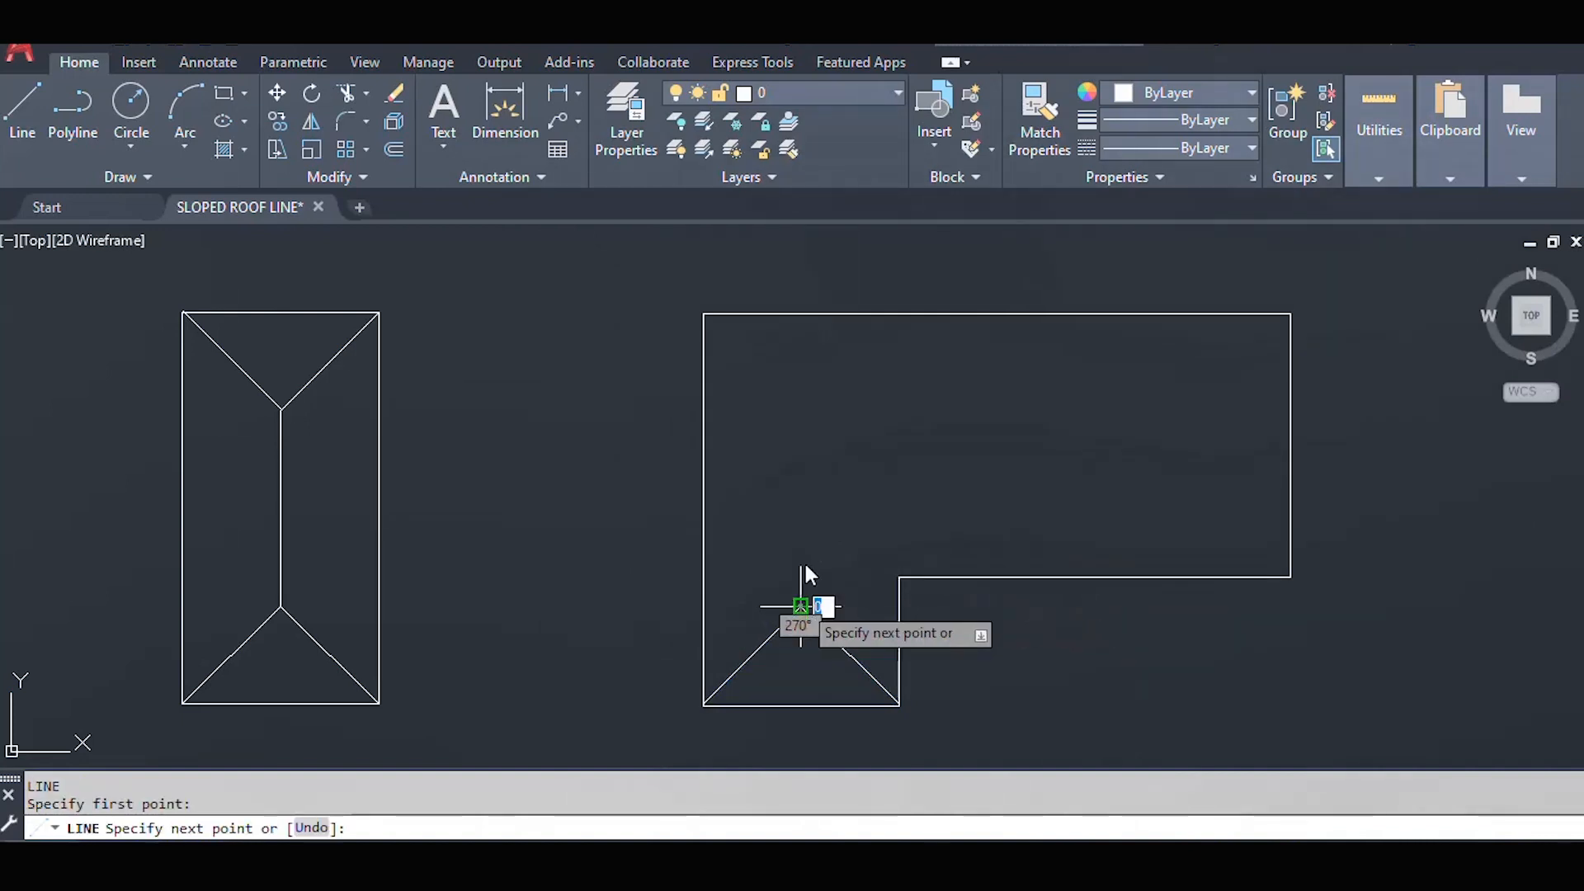
pyautogui.click(804, 489)
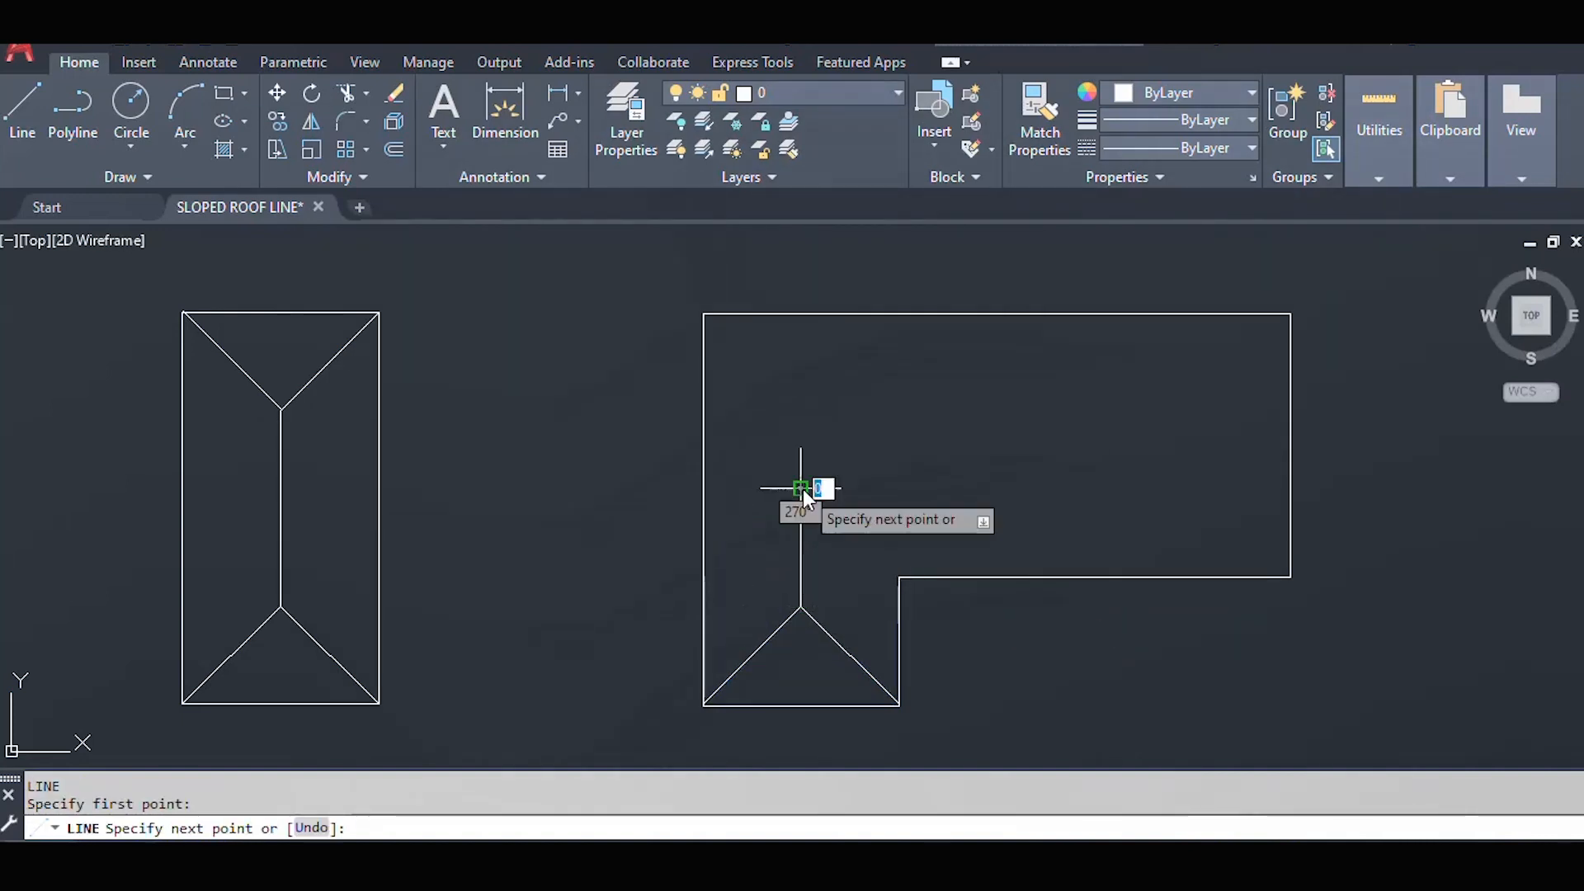
pyautogui.press('Escape')
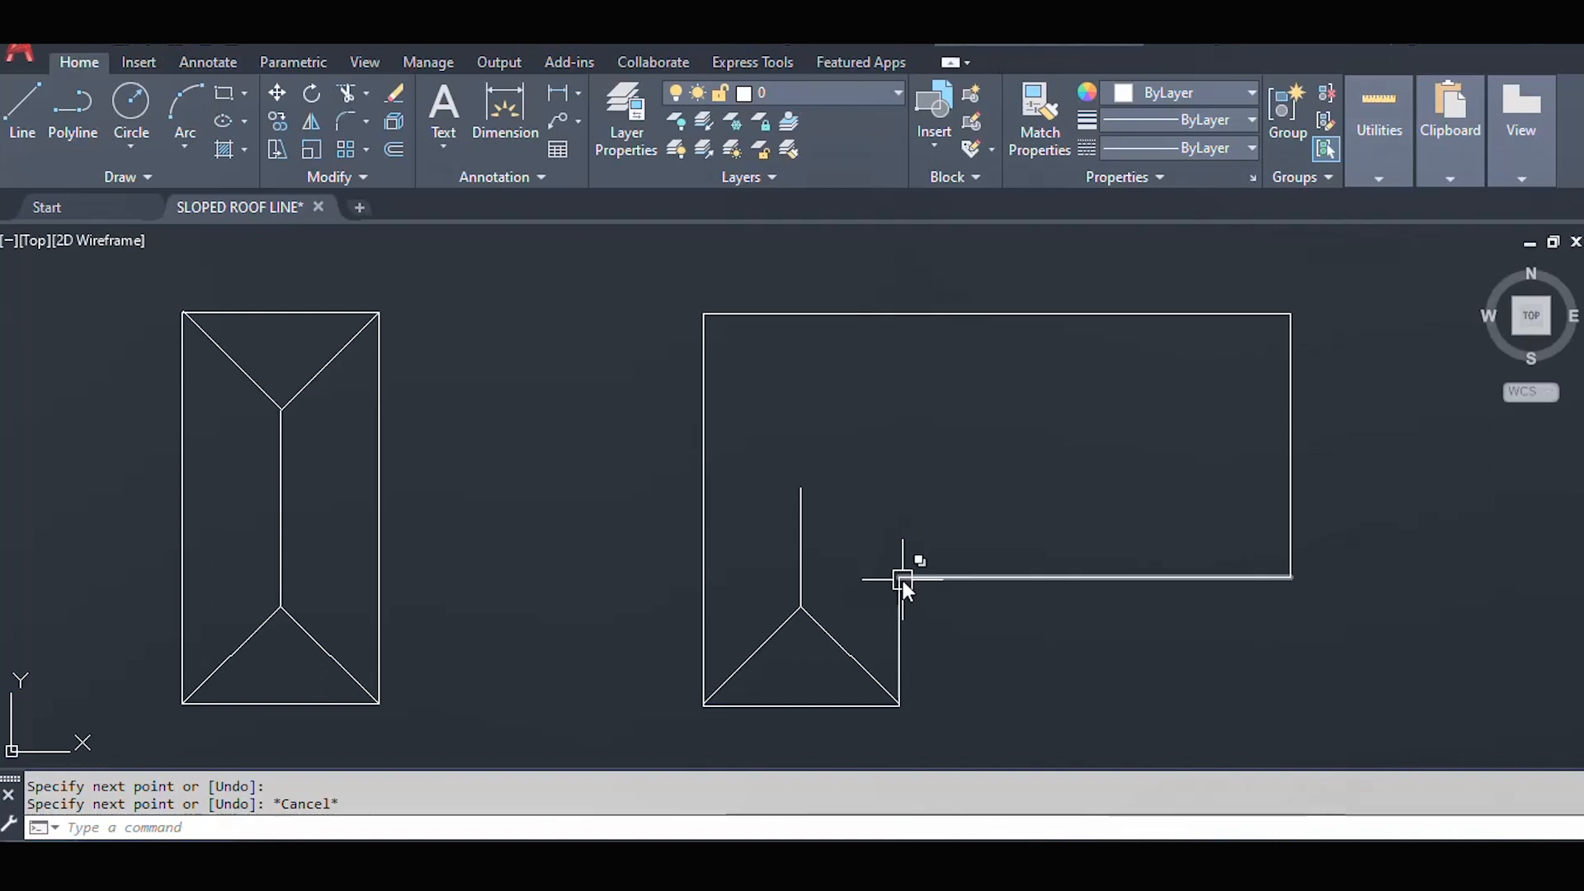
# - Copy the L-shape's lower-right hip line from its corner end to the inner (re-entrant) corner of the outline
pyautogui.click(849, 654)
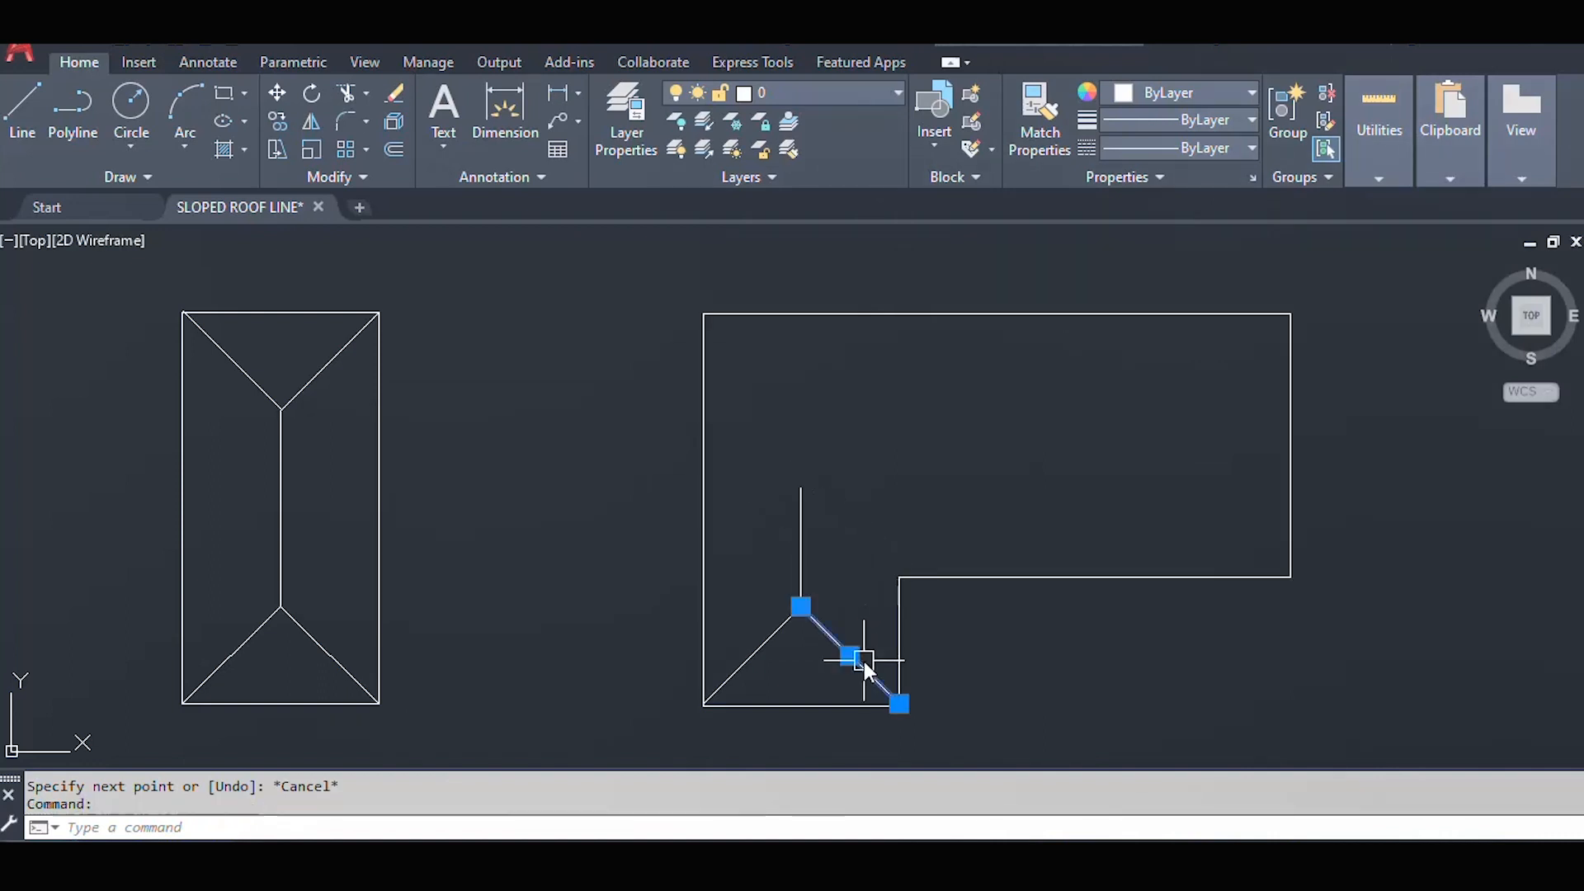
pyautogui.write('CO')
pyautogui.press('Return')
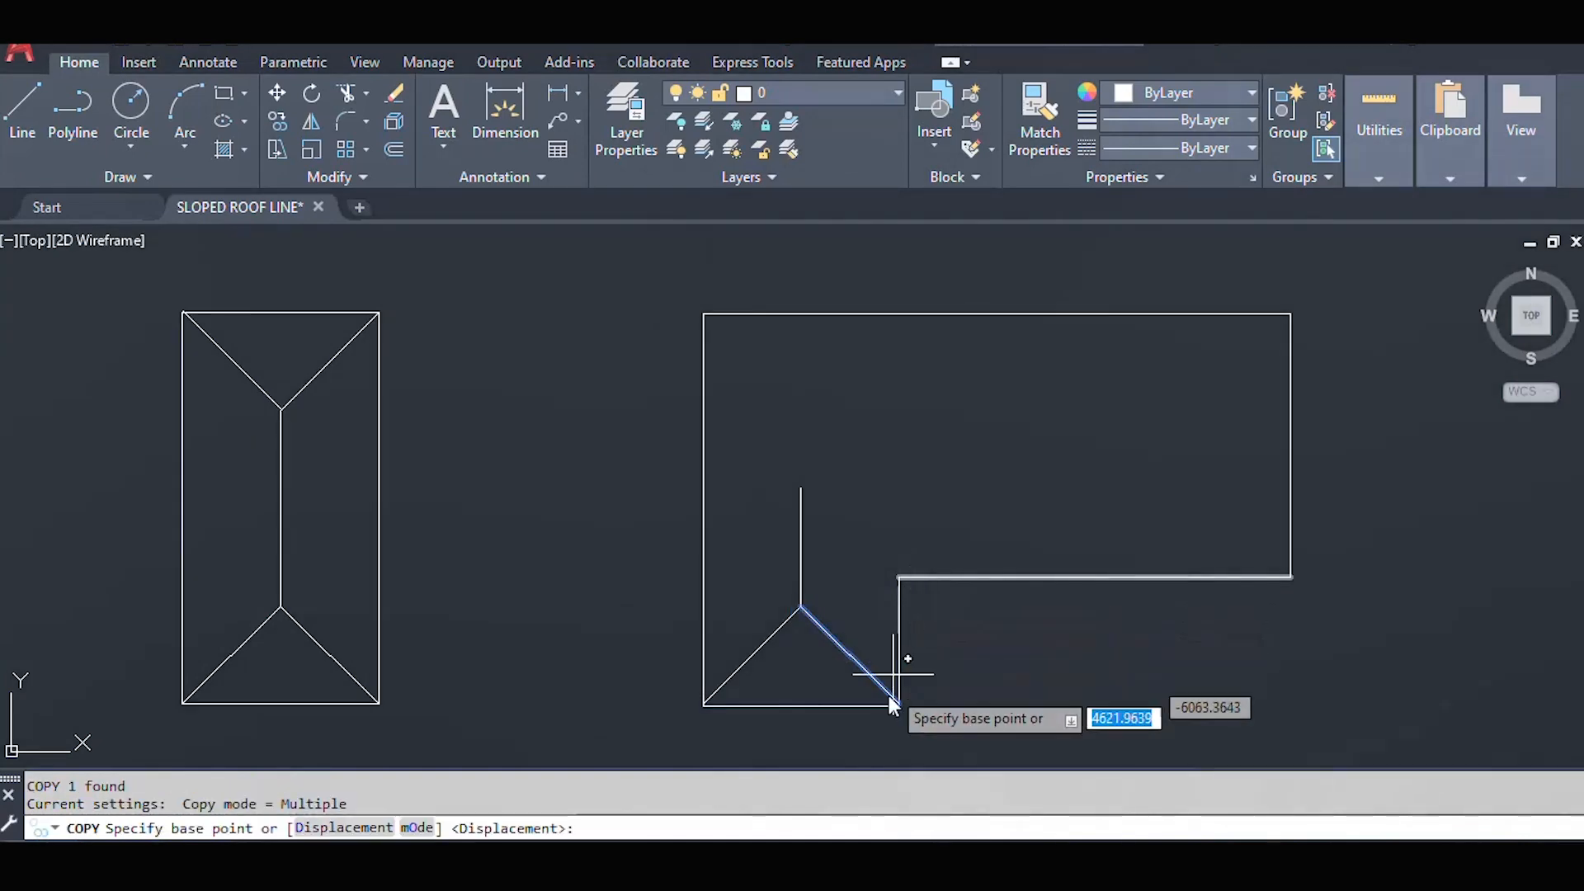
pyautogui.click(899, 705)
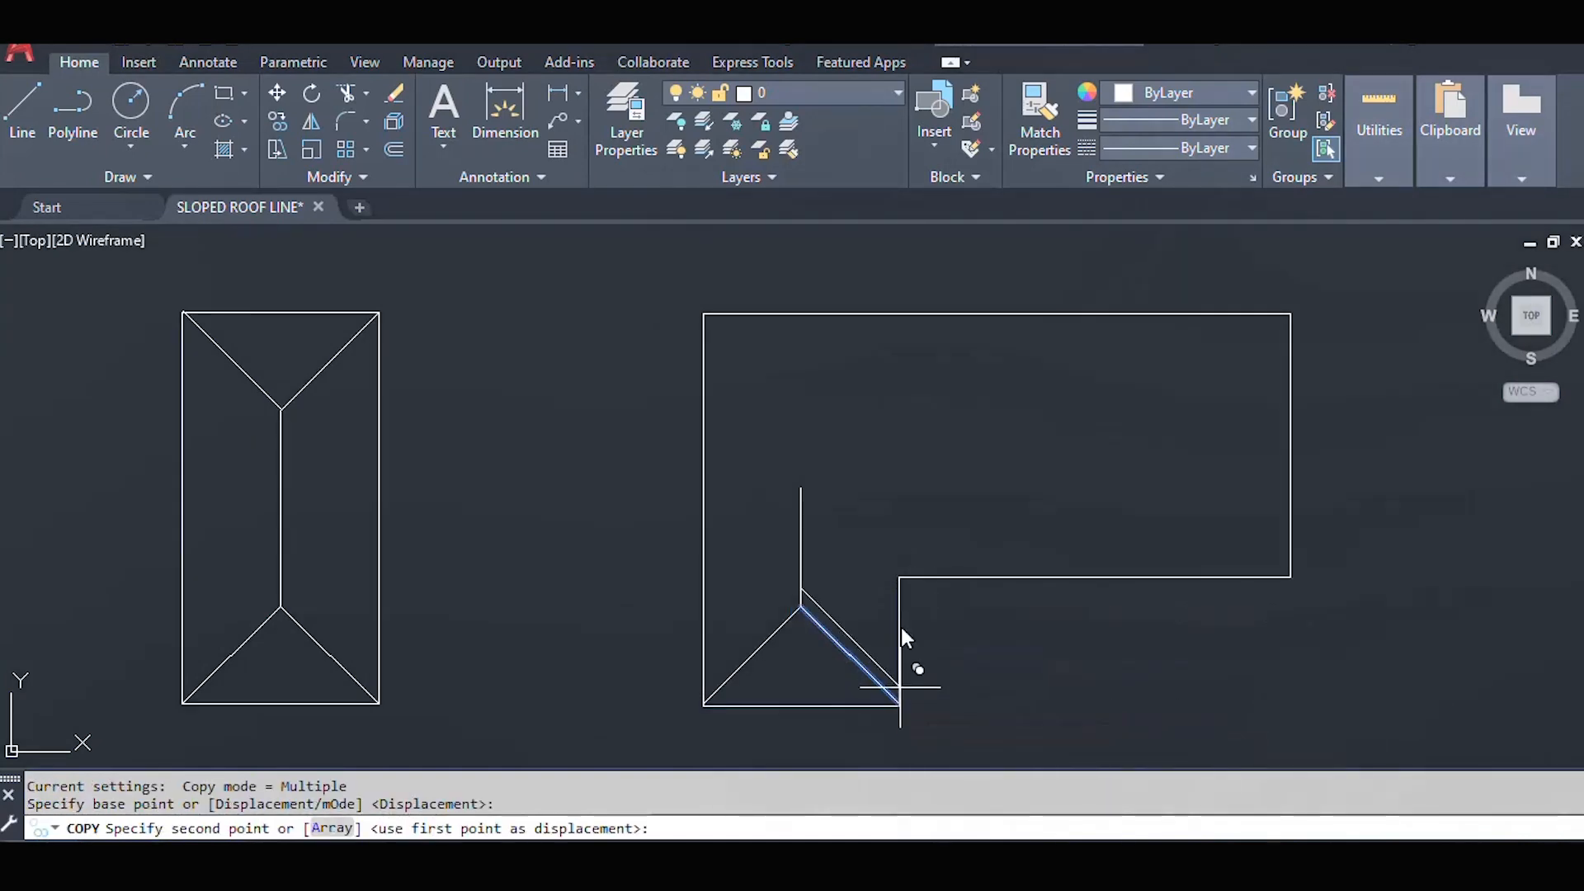
pyautogui.click(899, 576)
pyautogui.press('Escape')
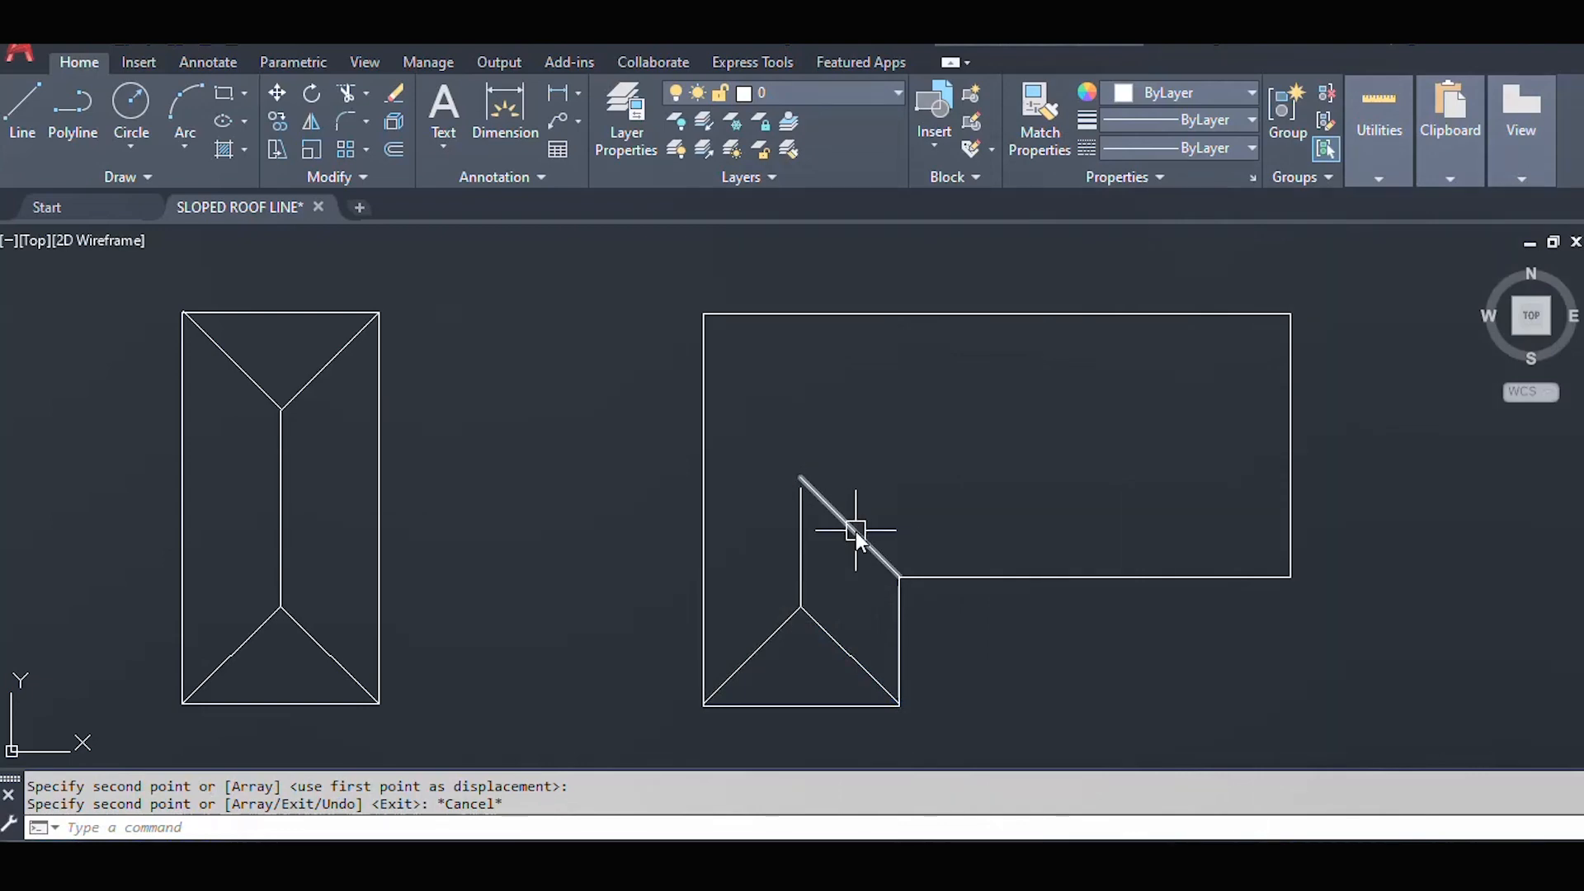
# - Fillet the L-shape's vertical ridge line with the inner-corner valley line so they meet in a sharp corner
pyautogui.write('f')
pyautogui.press('Return')
pyautogui.click(801, 534)
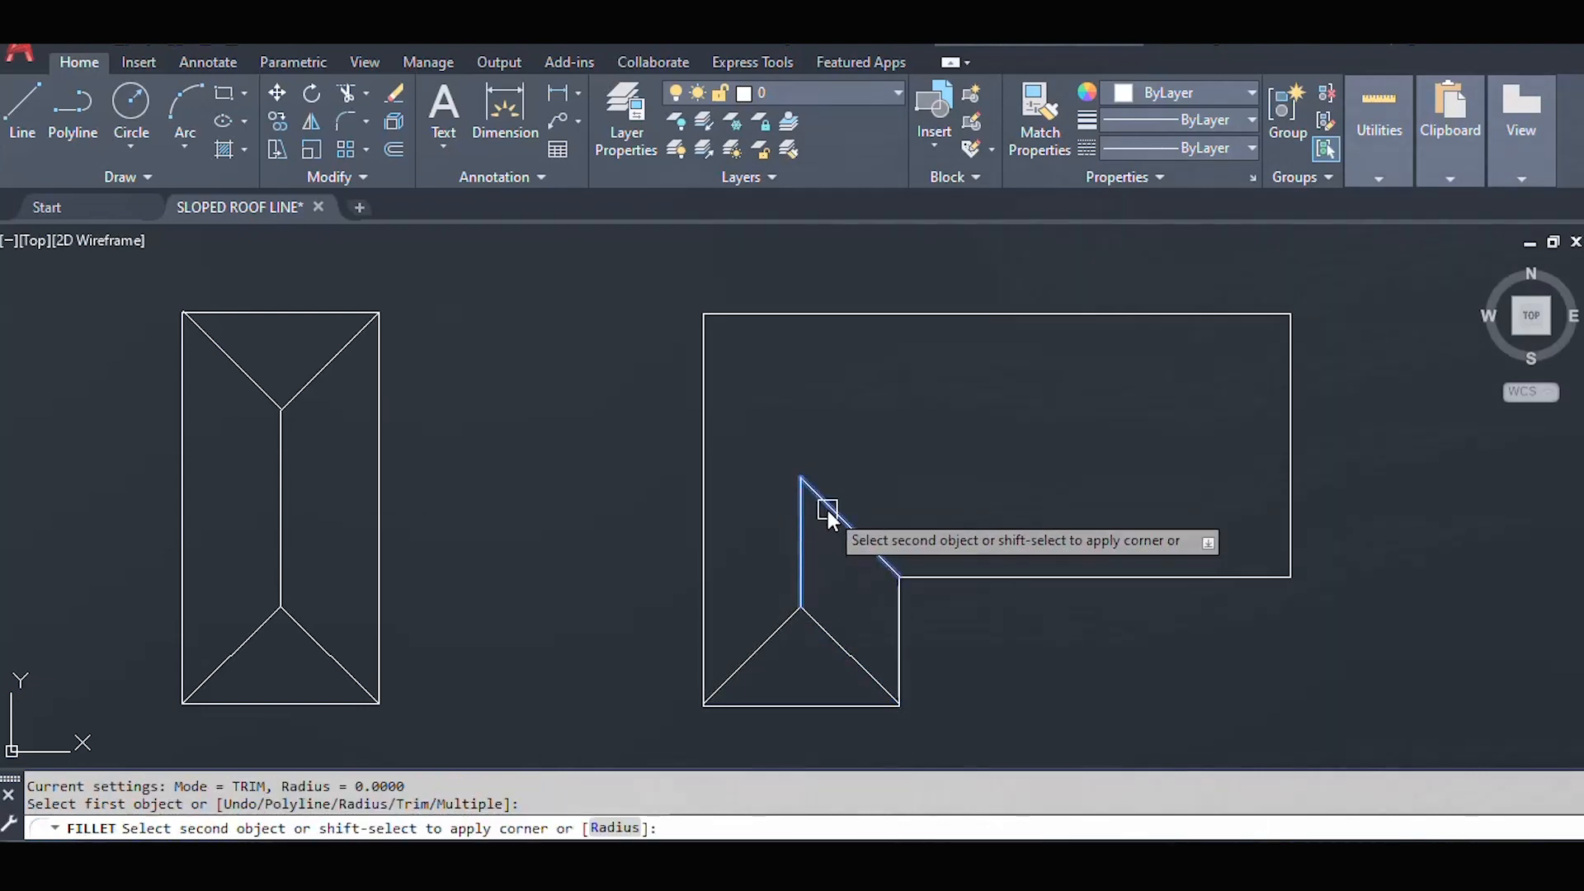
pyautogui.click(828, 511)
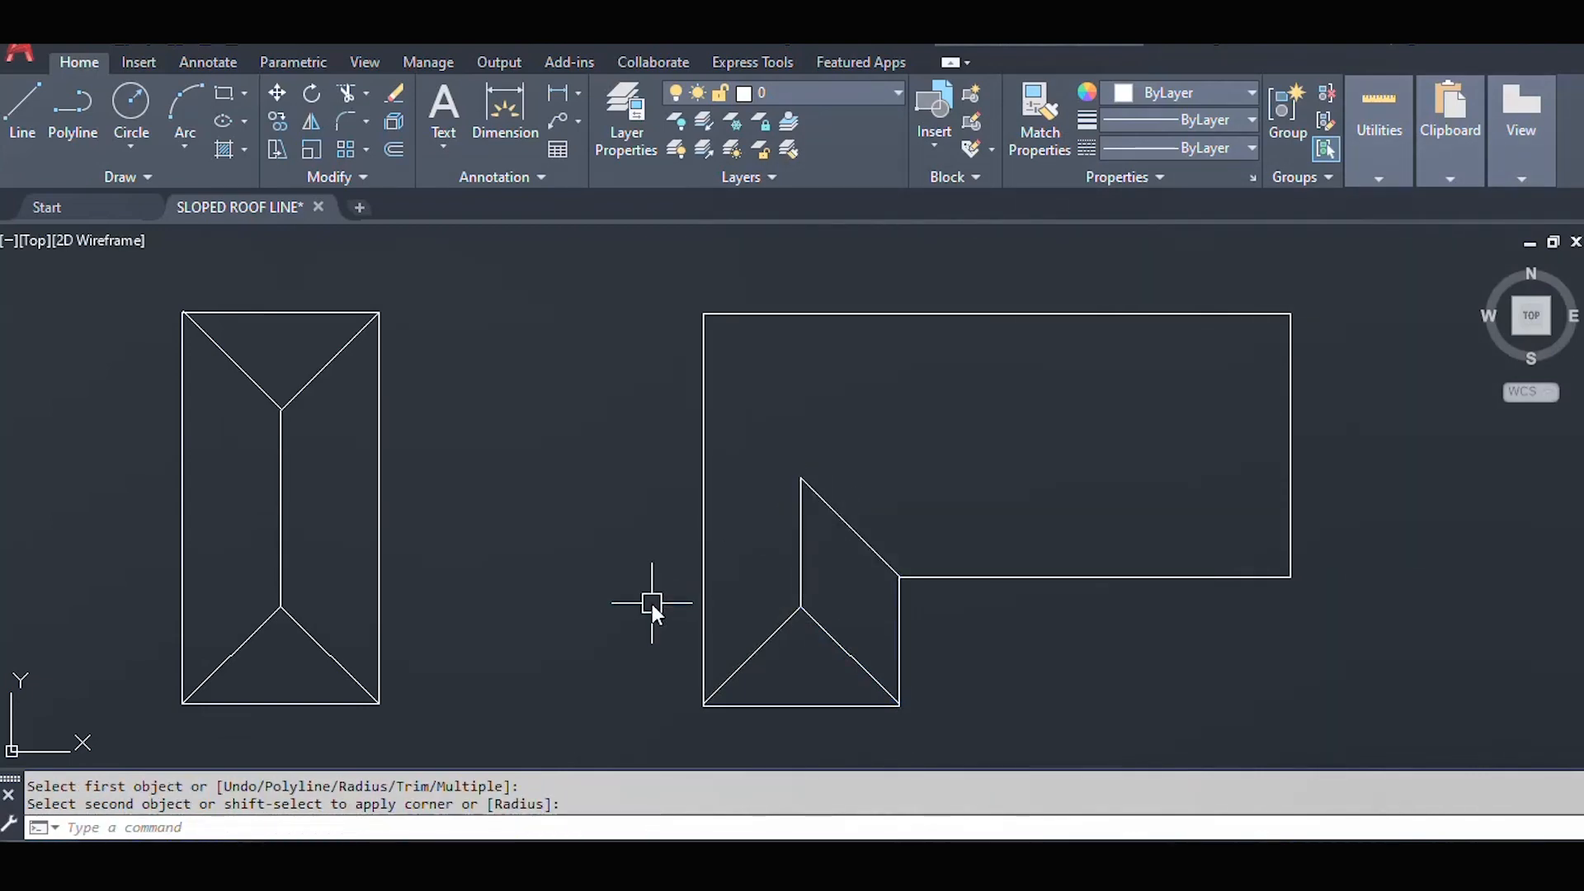
pyautogui.press('Escape')
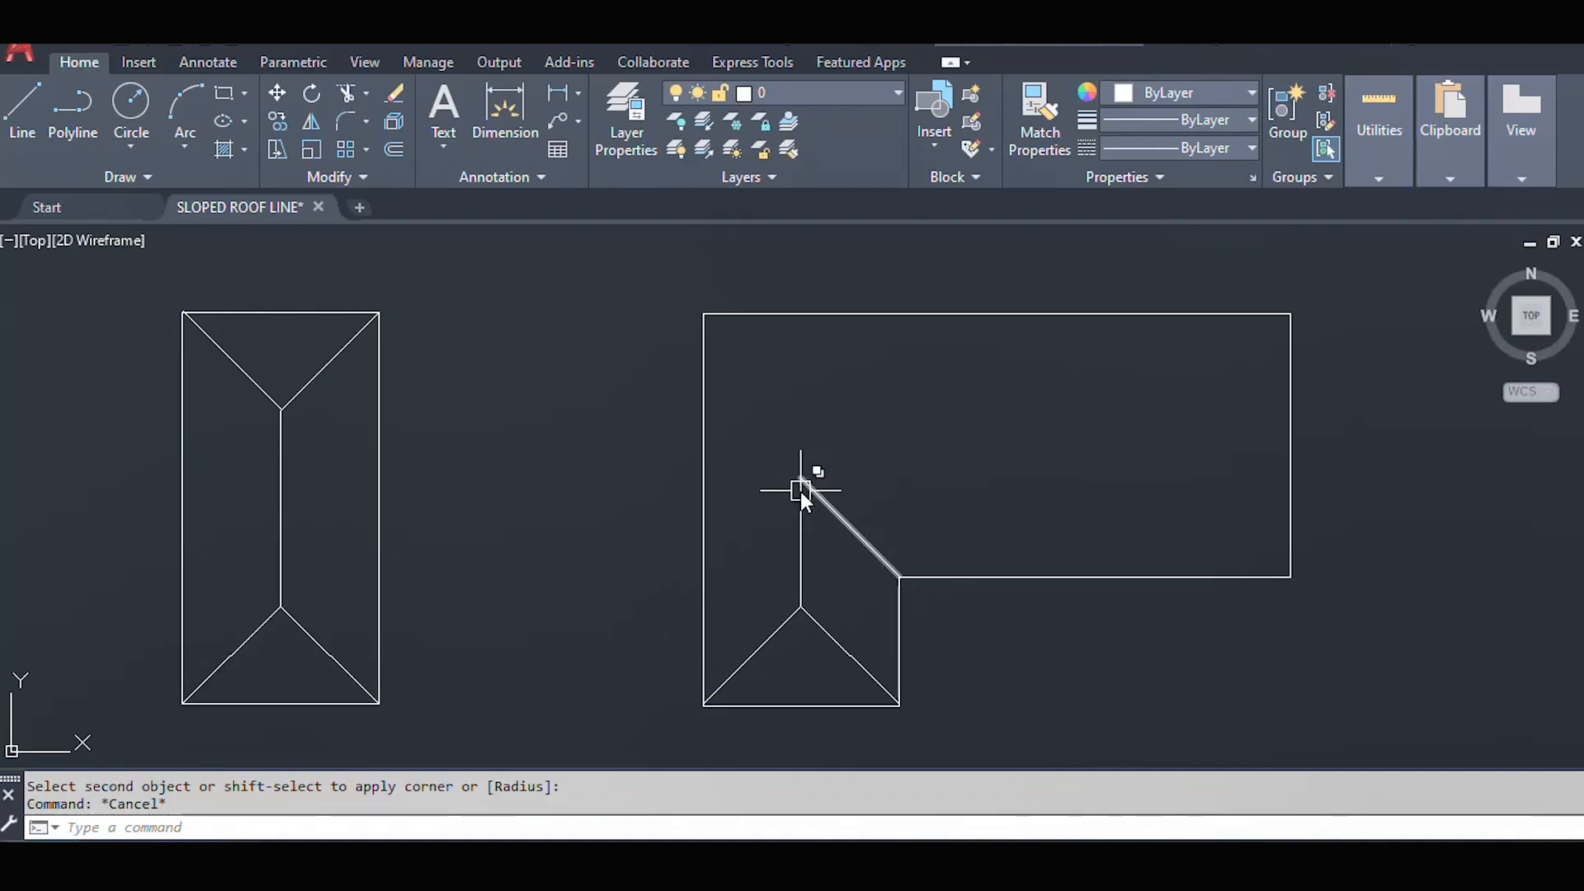
pyautogui.click(766, 643)
pyautogui.click(828, 632)
pyautogui.click(801, 558)
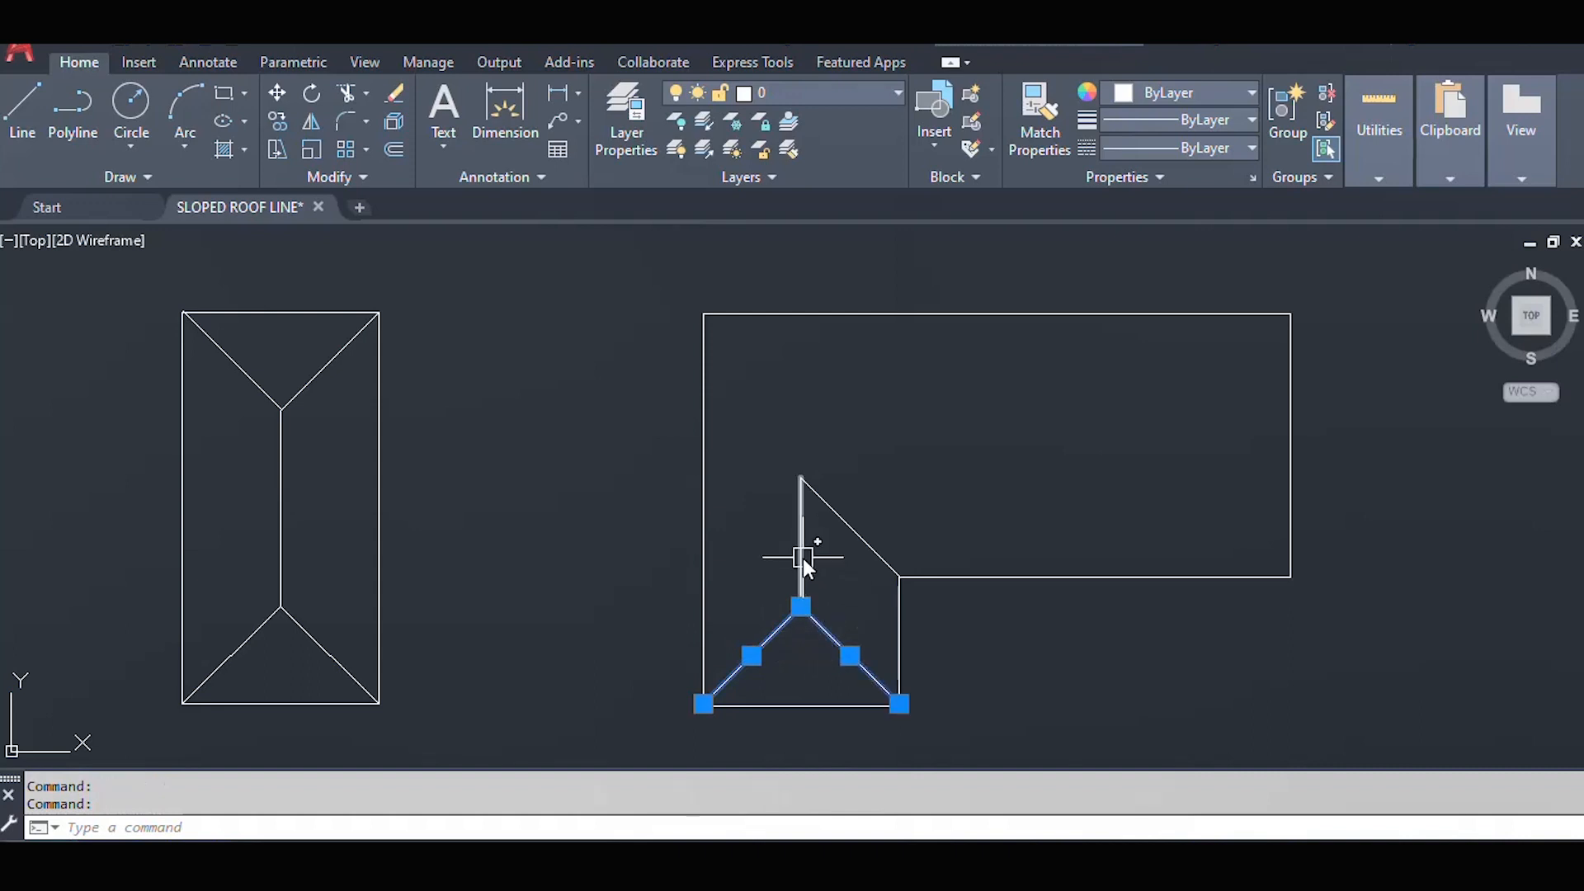
pyautogui.press('Escape')
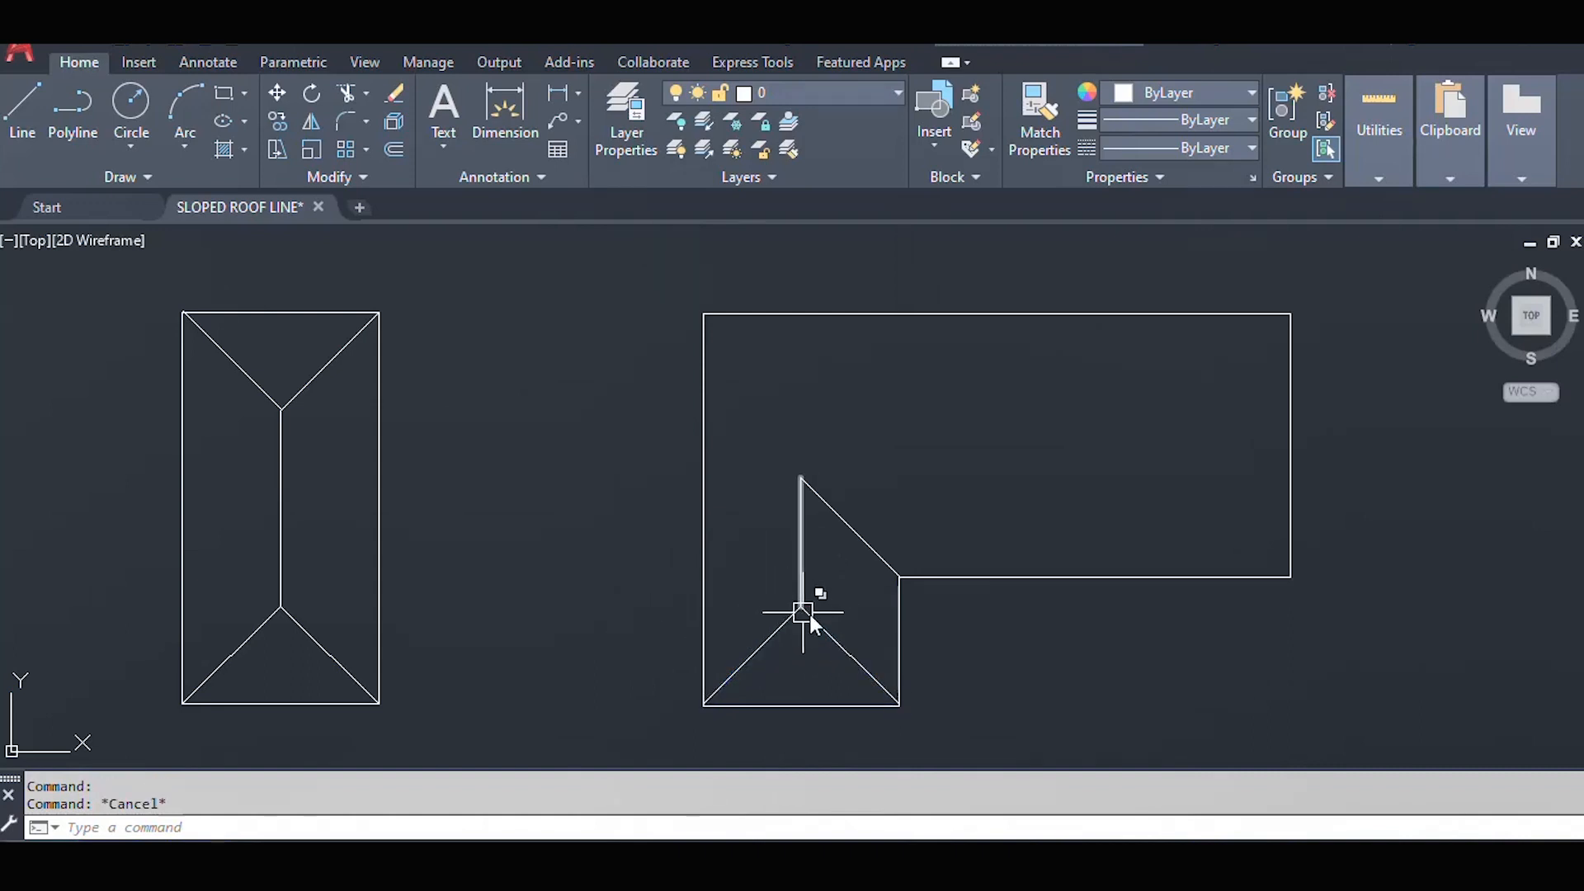
pyautogui.click(800, 508)
pyautogui.click(841, 516)
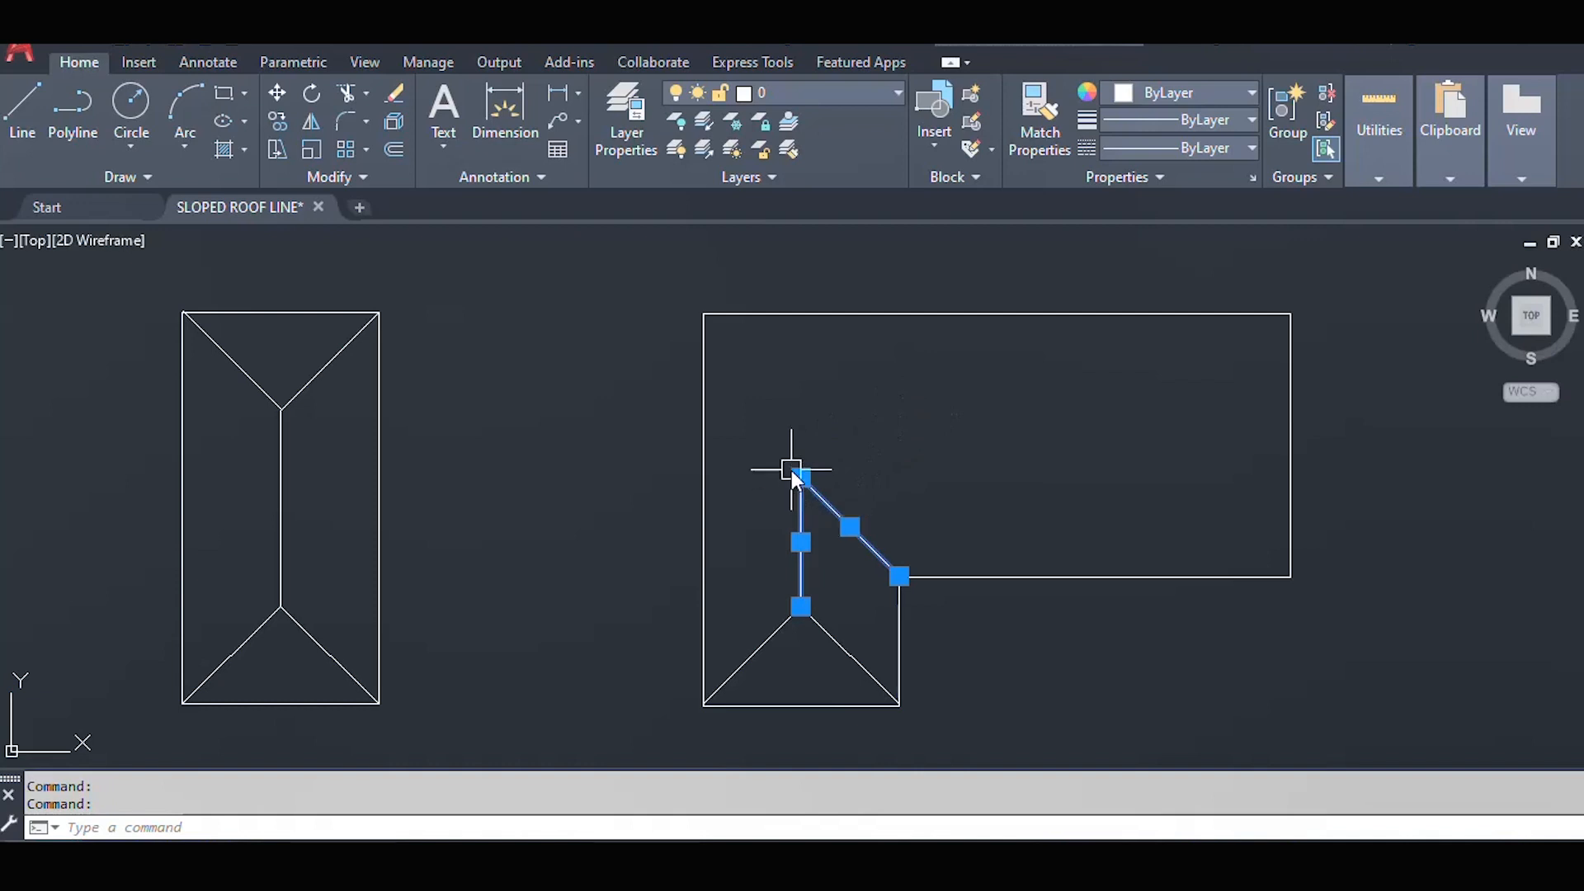
pyautogui.press('Escape')
# - Mirror the inner-corner valley line about a horizontal line through its upper end, keeping the source line
pyautogui.click(843, 515)
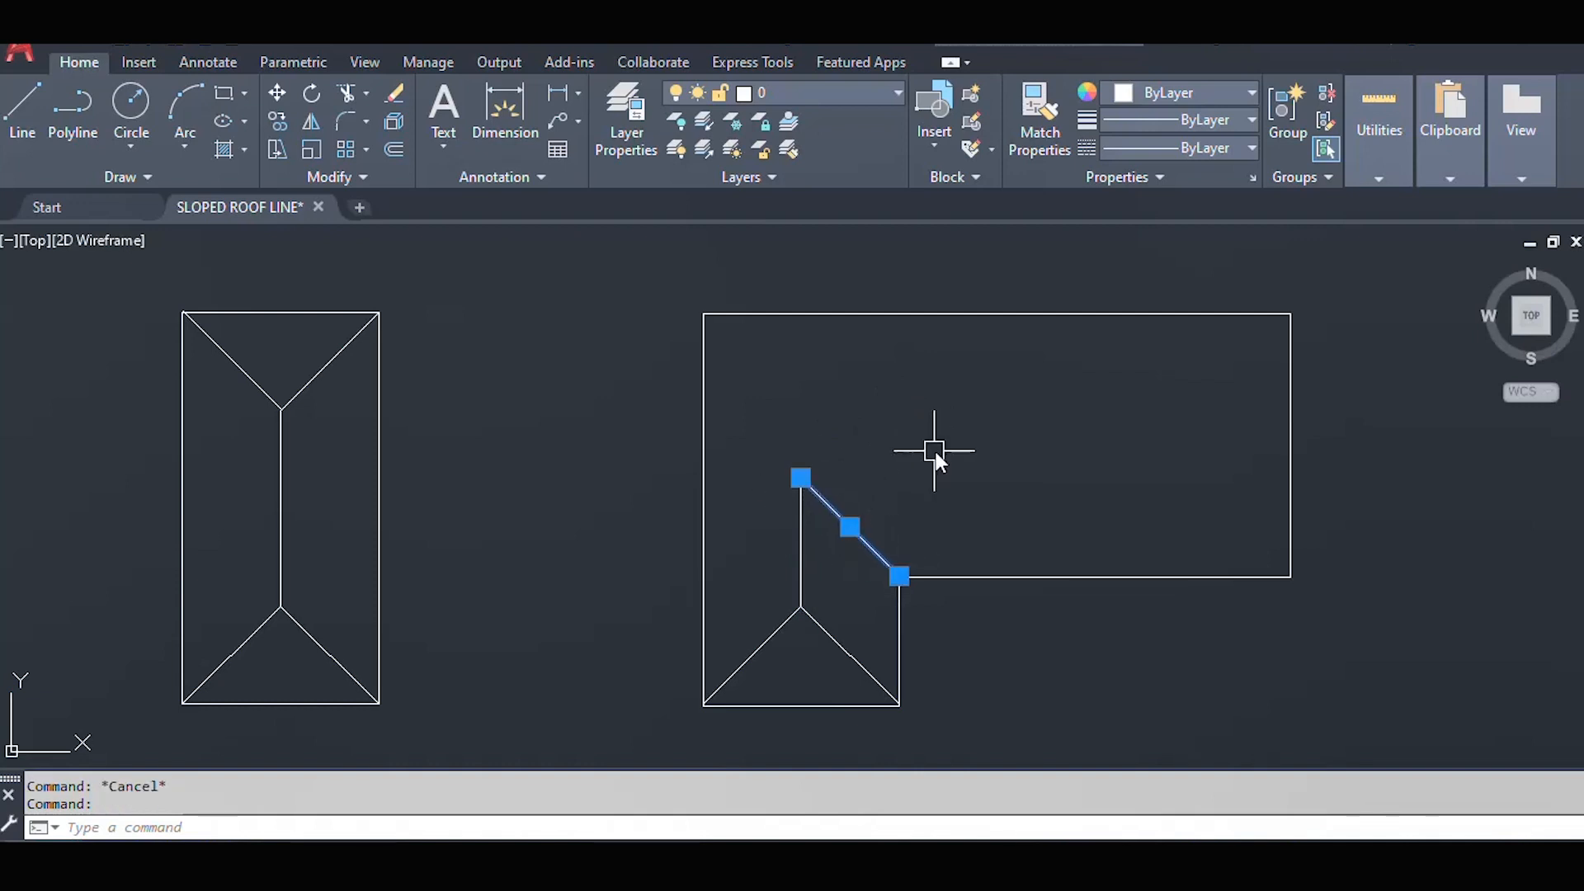
pyautogui.write('MI')
pyautogui.press('Return')
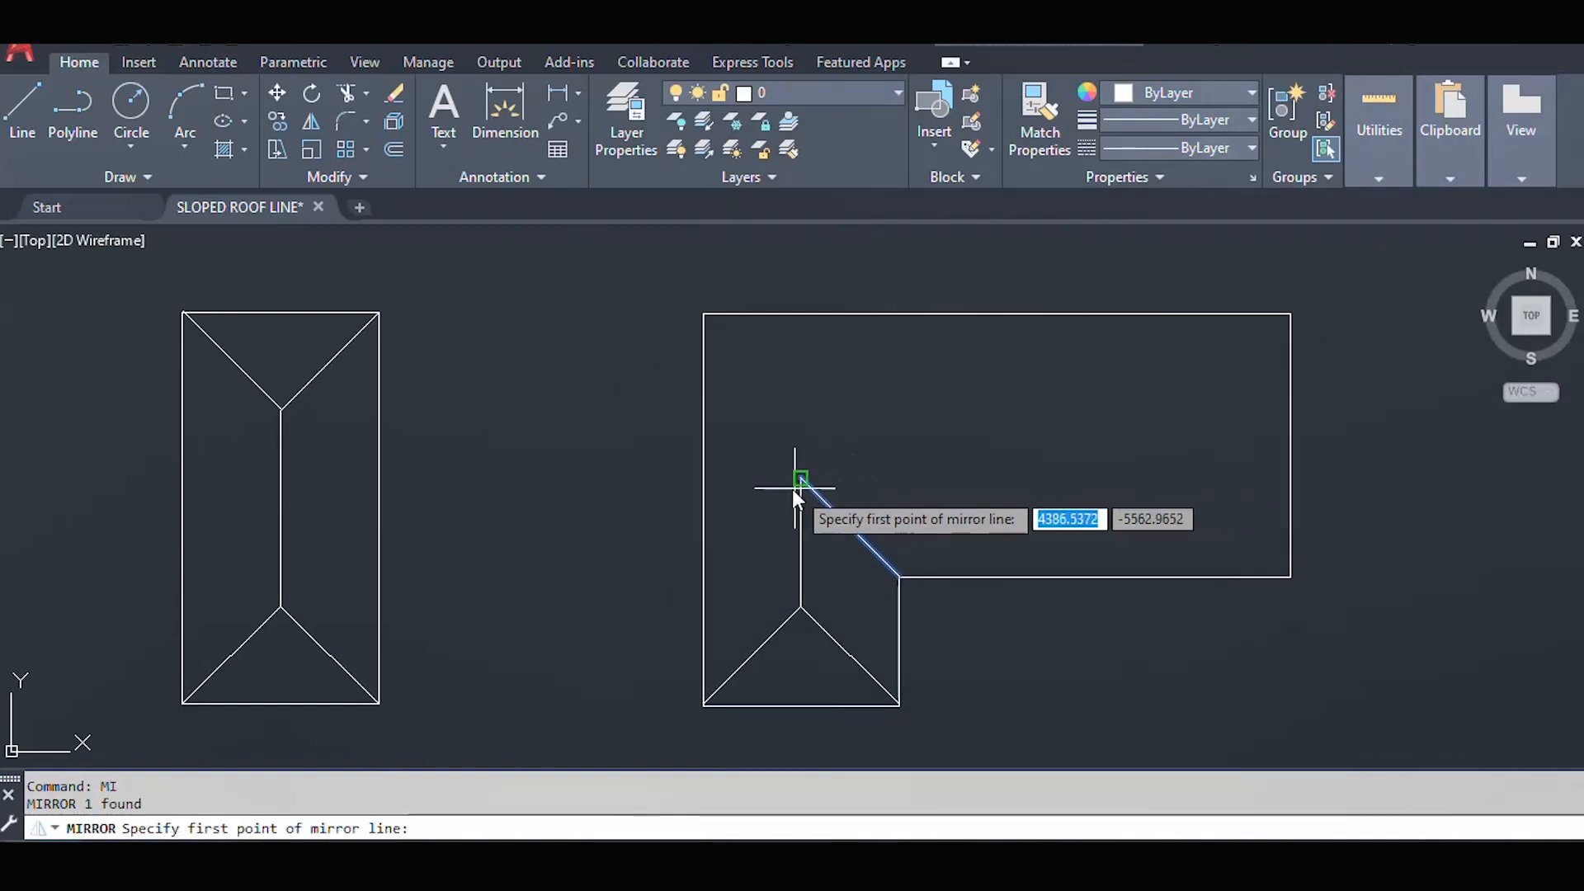
pyautogui.click(801, 478)
pyautogui.click(915, 476)
pyautogui.press('Return')
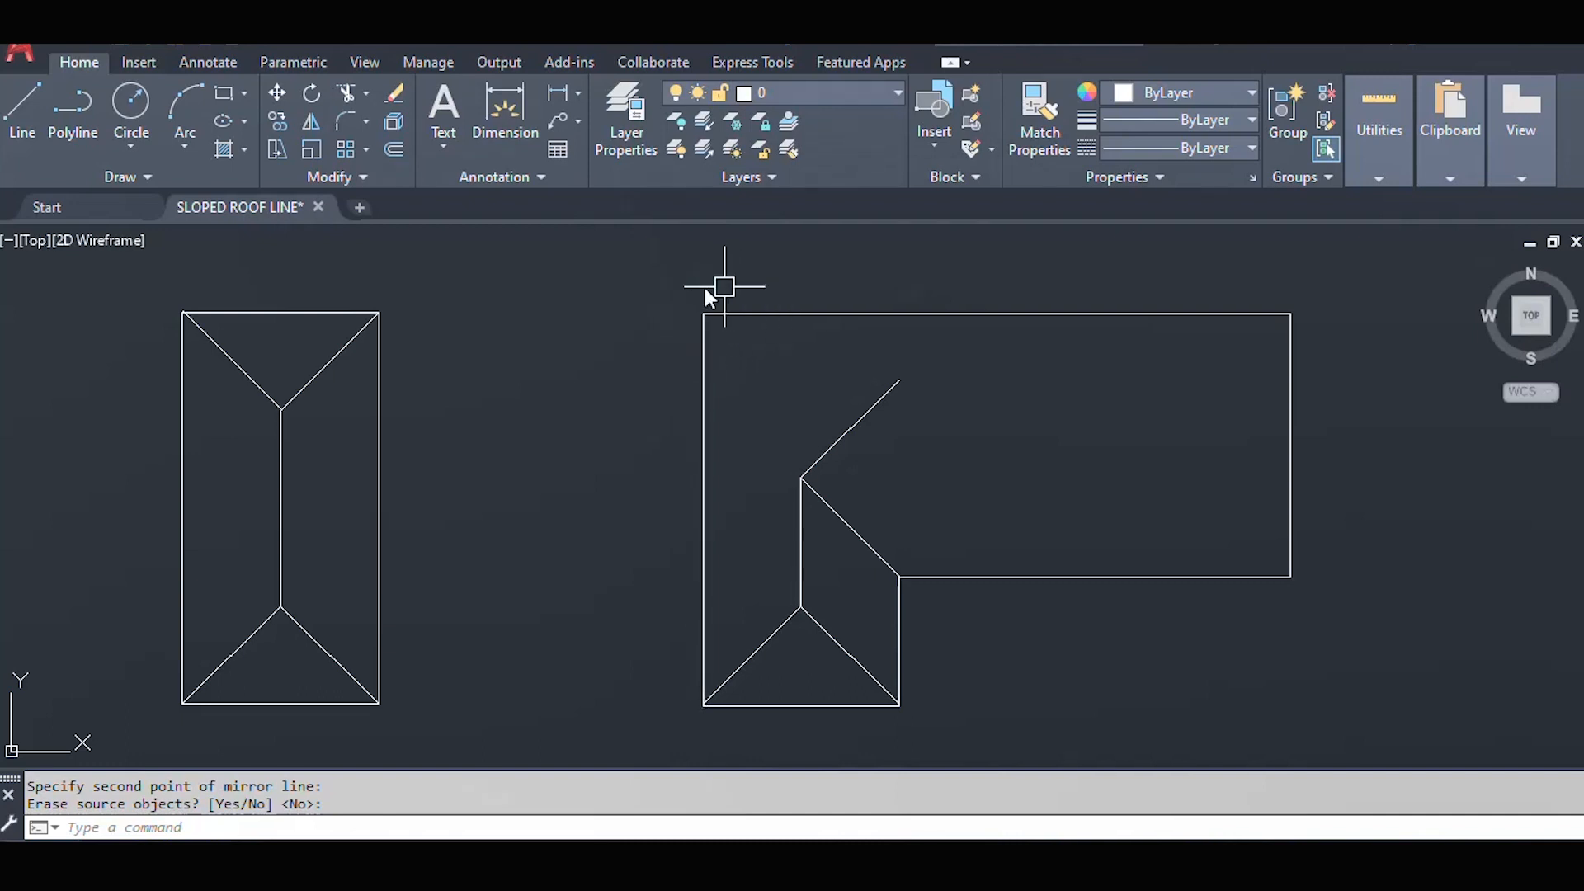
pyautogui.press('Return')
# - Copy the inner-corner valley line from its upper end to the L-shaped outline's upper-left corner
pyautogui.click(850, 529)
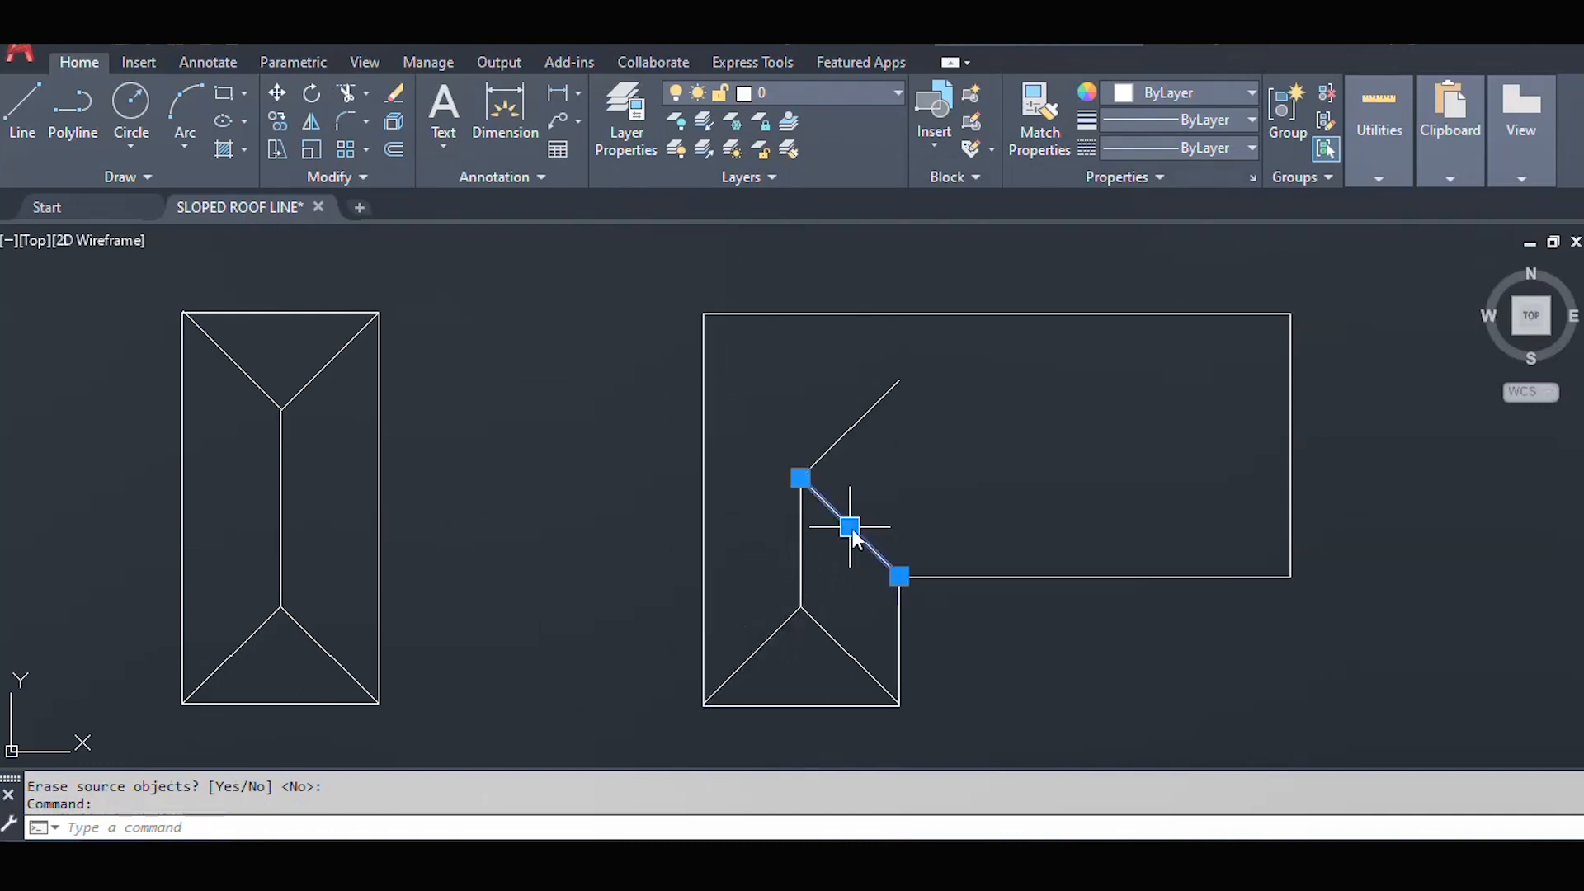
pyautogui.write('CO')
pyautogui.press('Return')
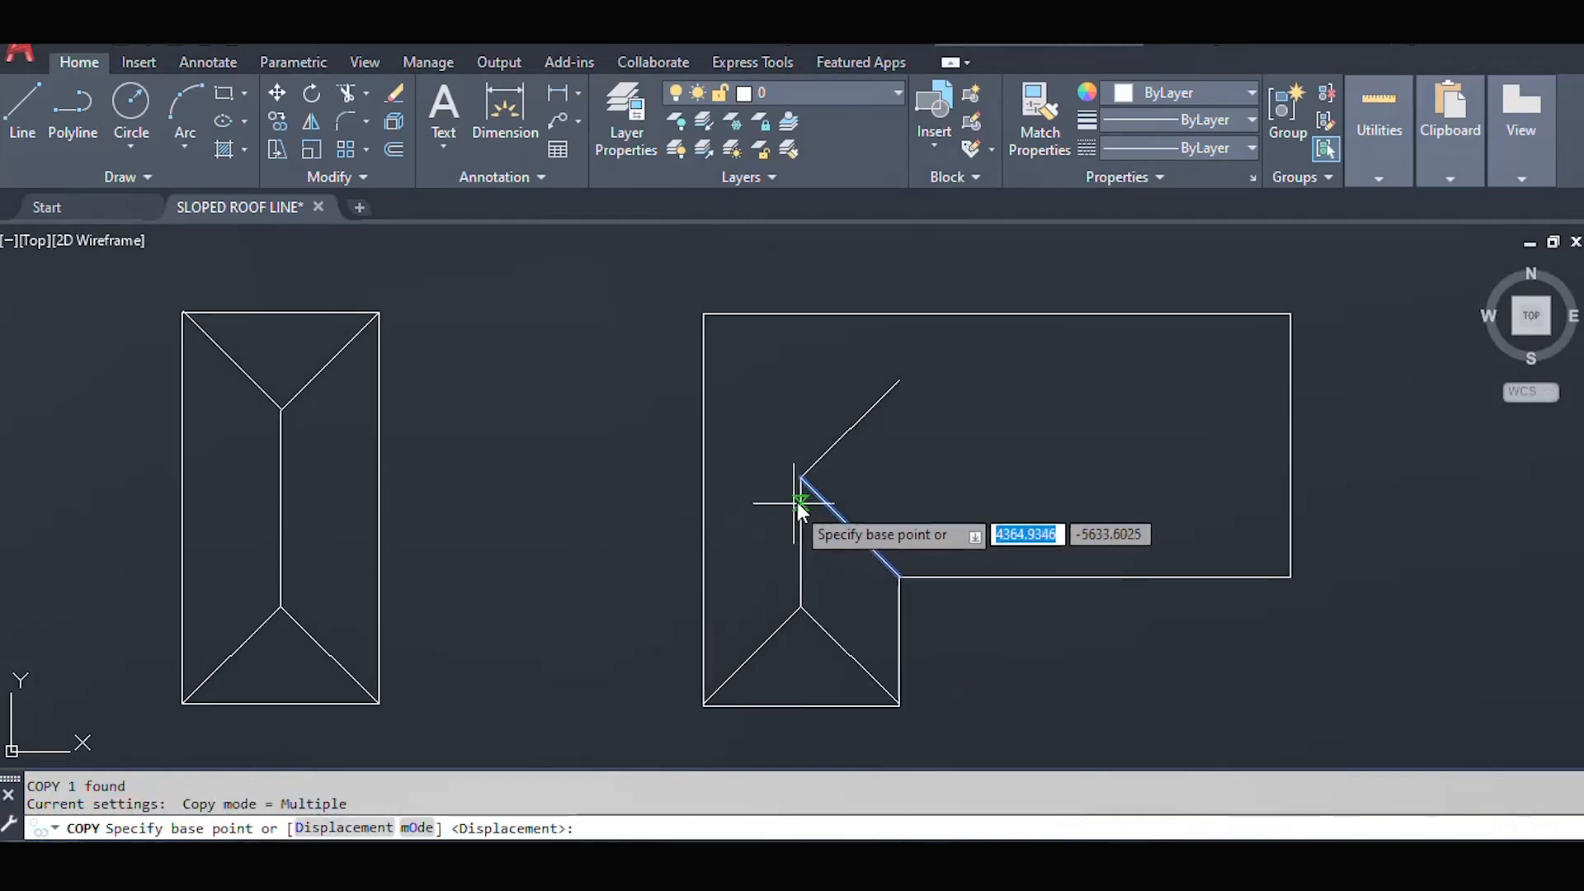
pyautogui.click(802, 478)
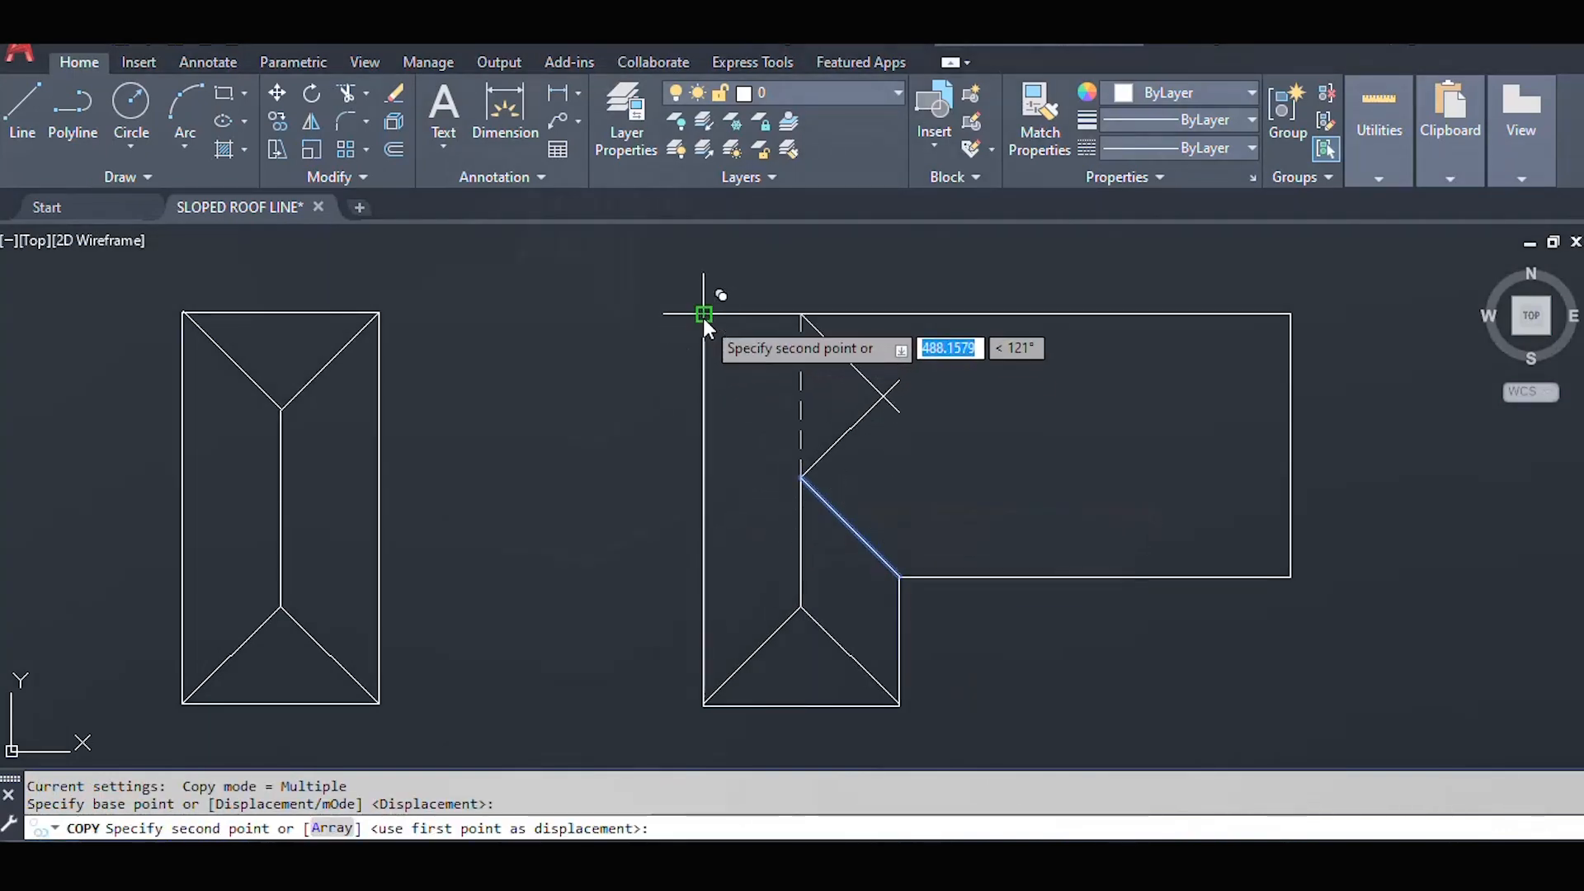
pyautogui.press('Return')
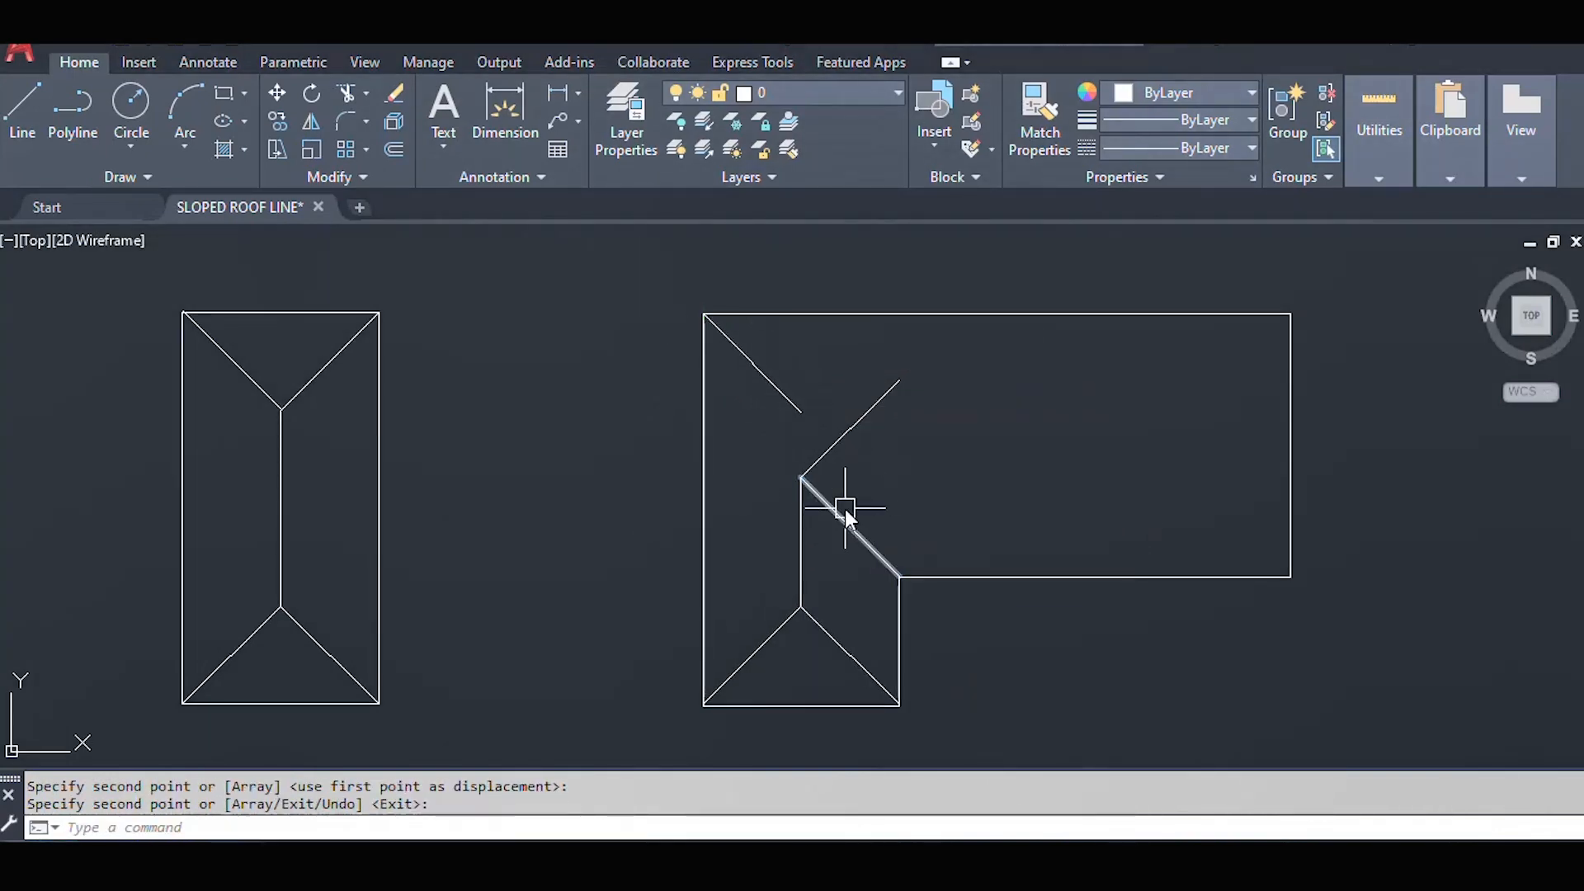
# - Fillet the upper-left hip line with the mirrored diagonal, keeping the diagonal's lower part that joins the vertical ridge
pyautogui.write('f')
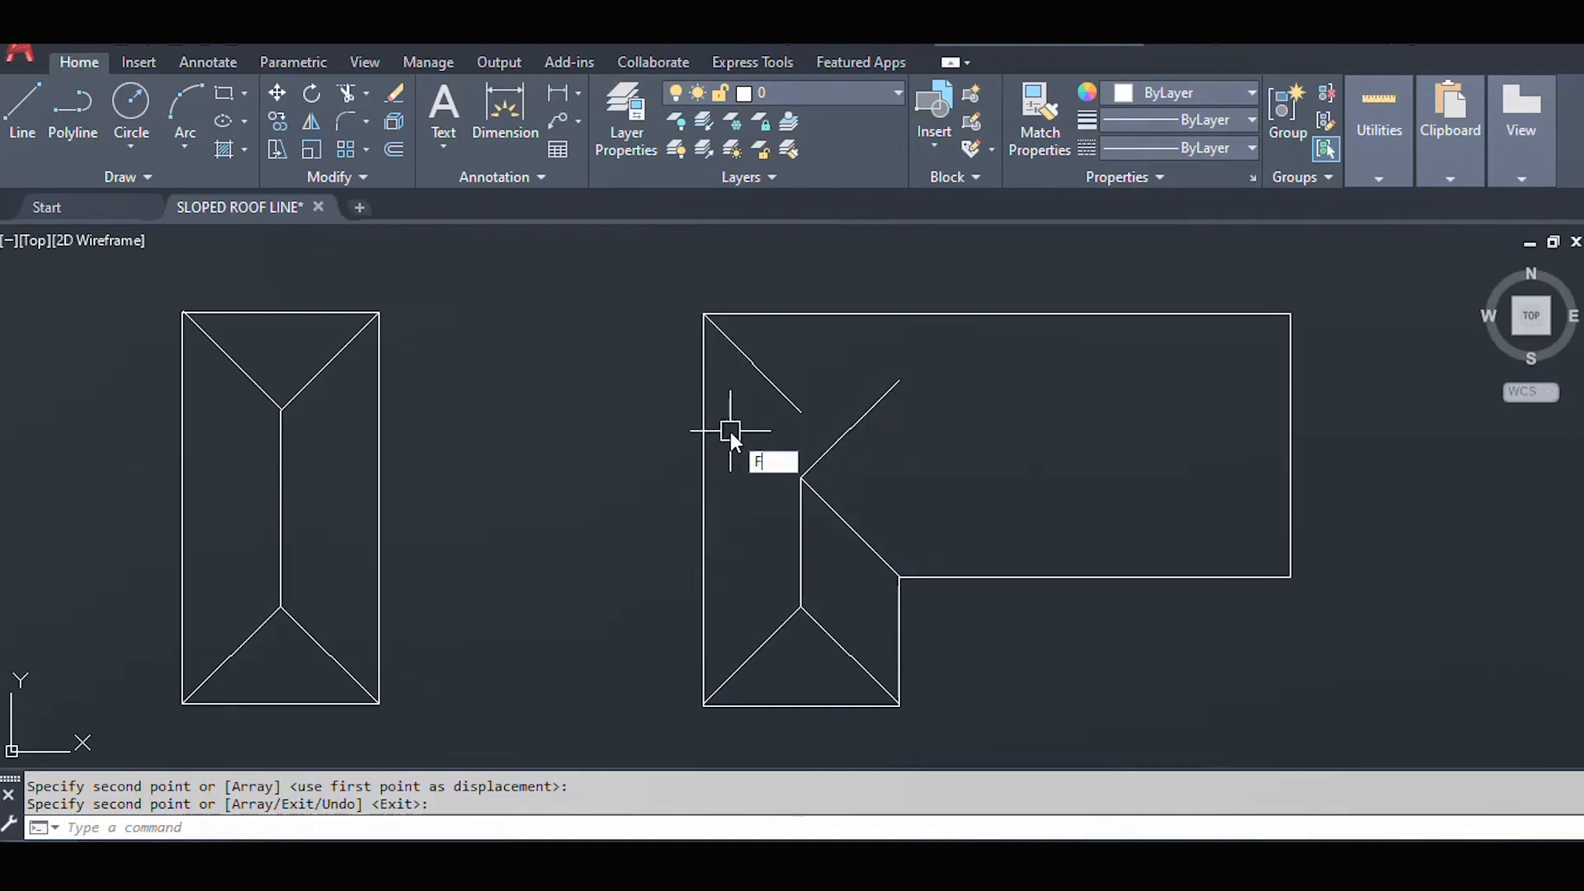
pyautogui.press('Return')
pyautogui.click(765, 381)
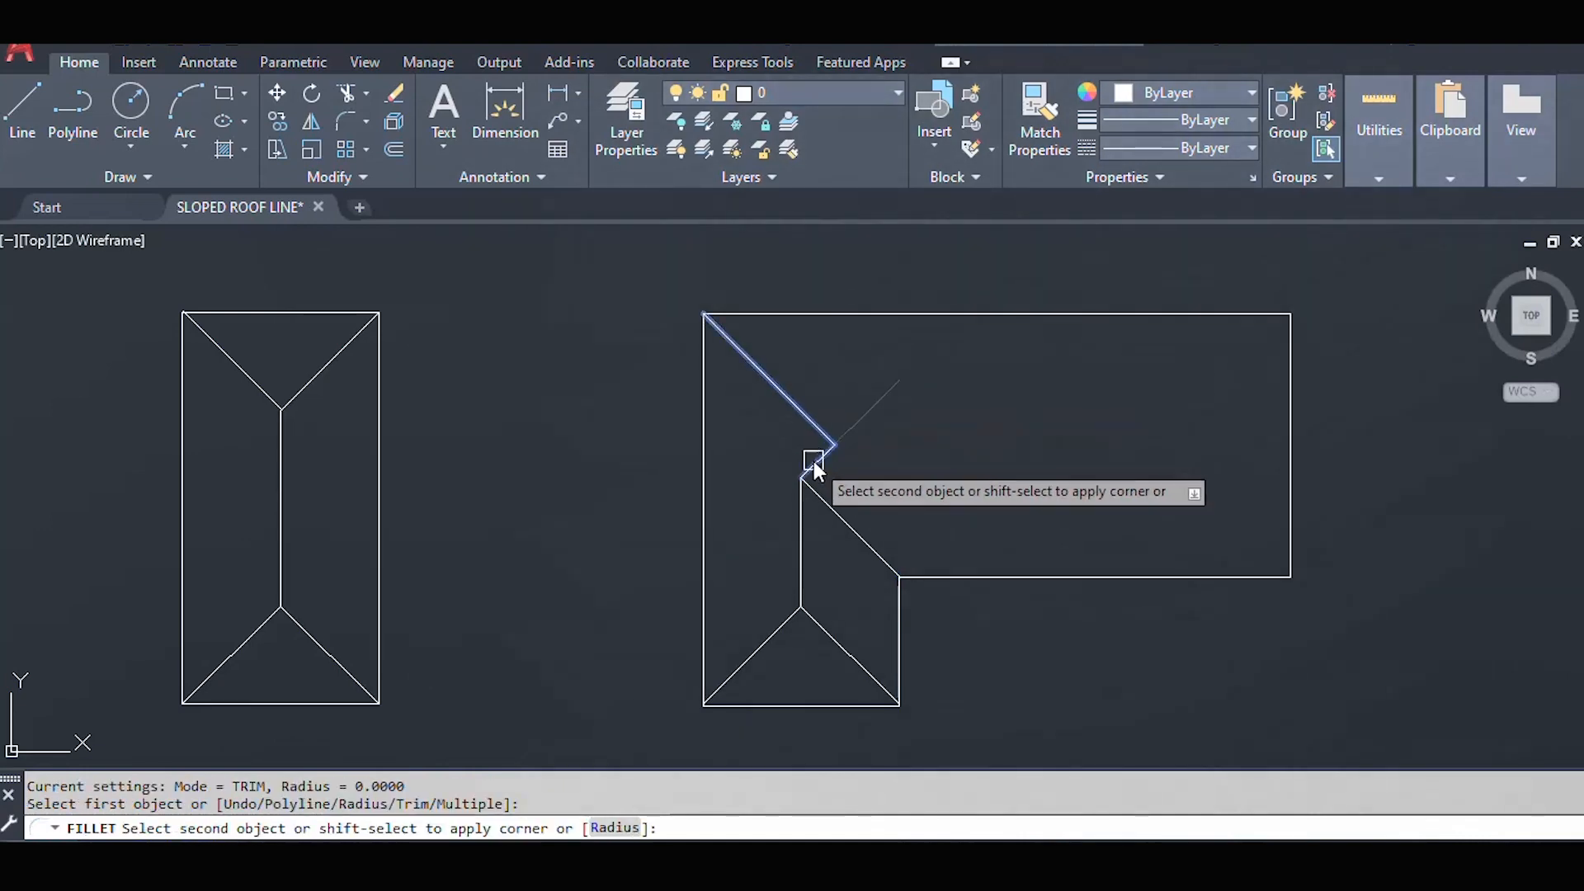
pyautogui.click(813, 464)
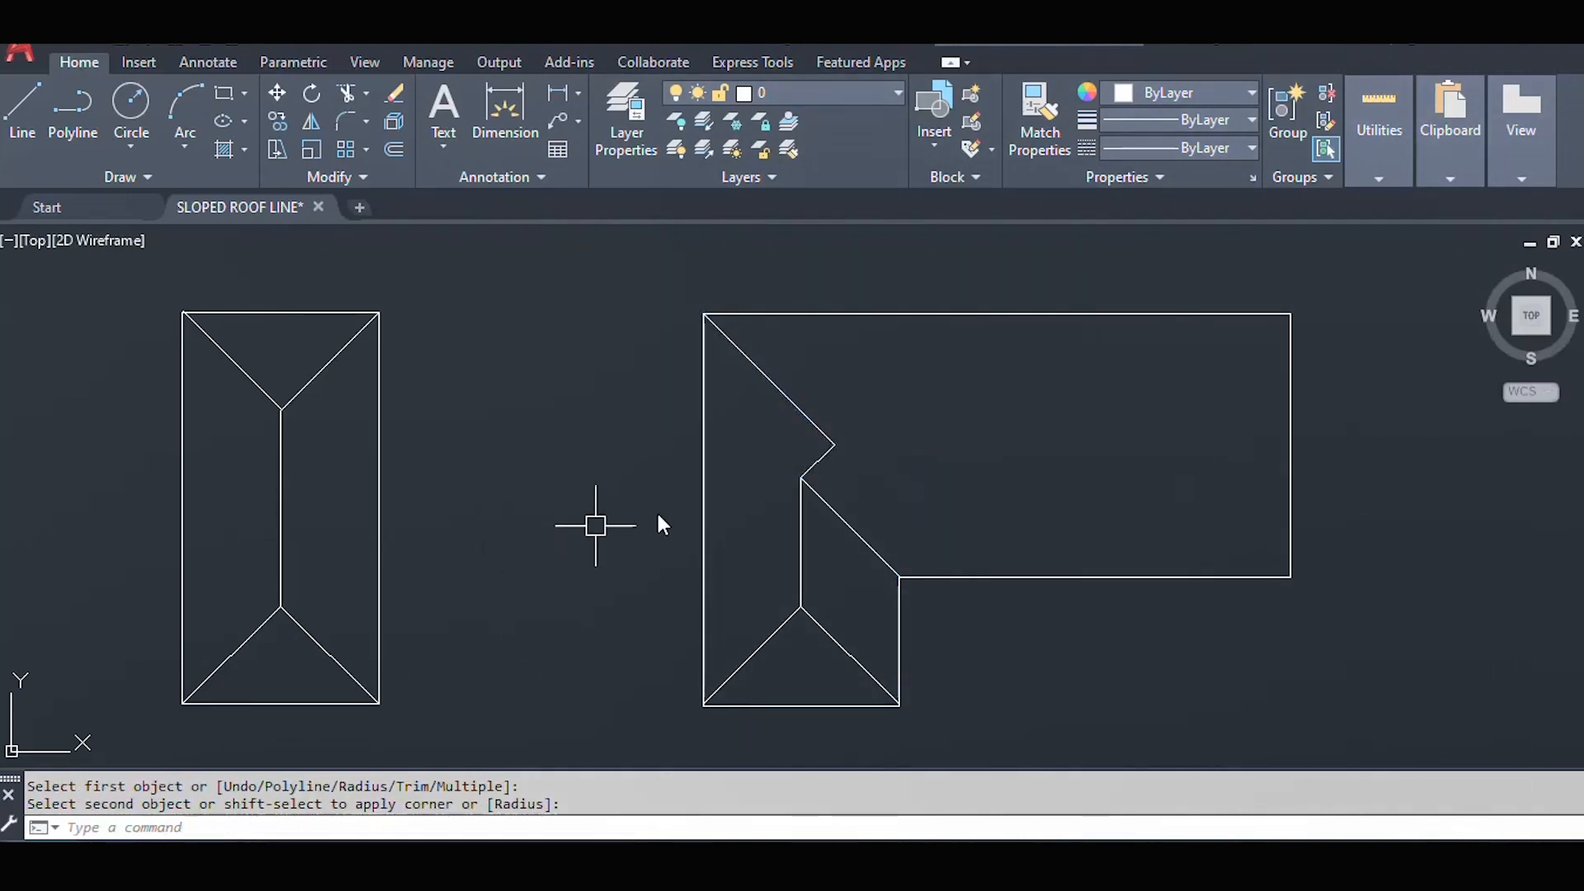
pyautogui.click(817, 457)
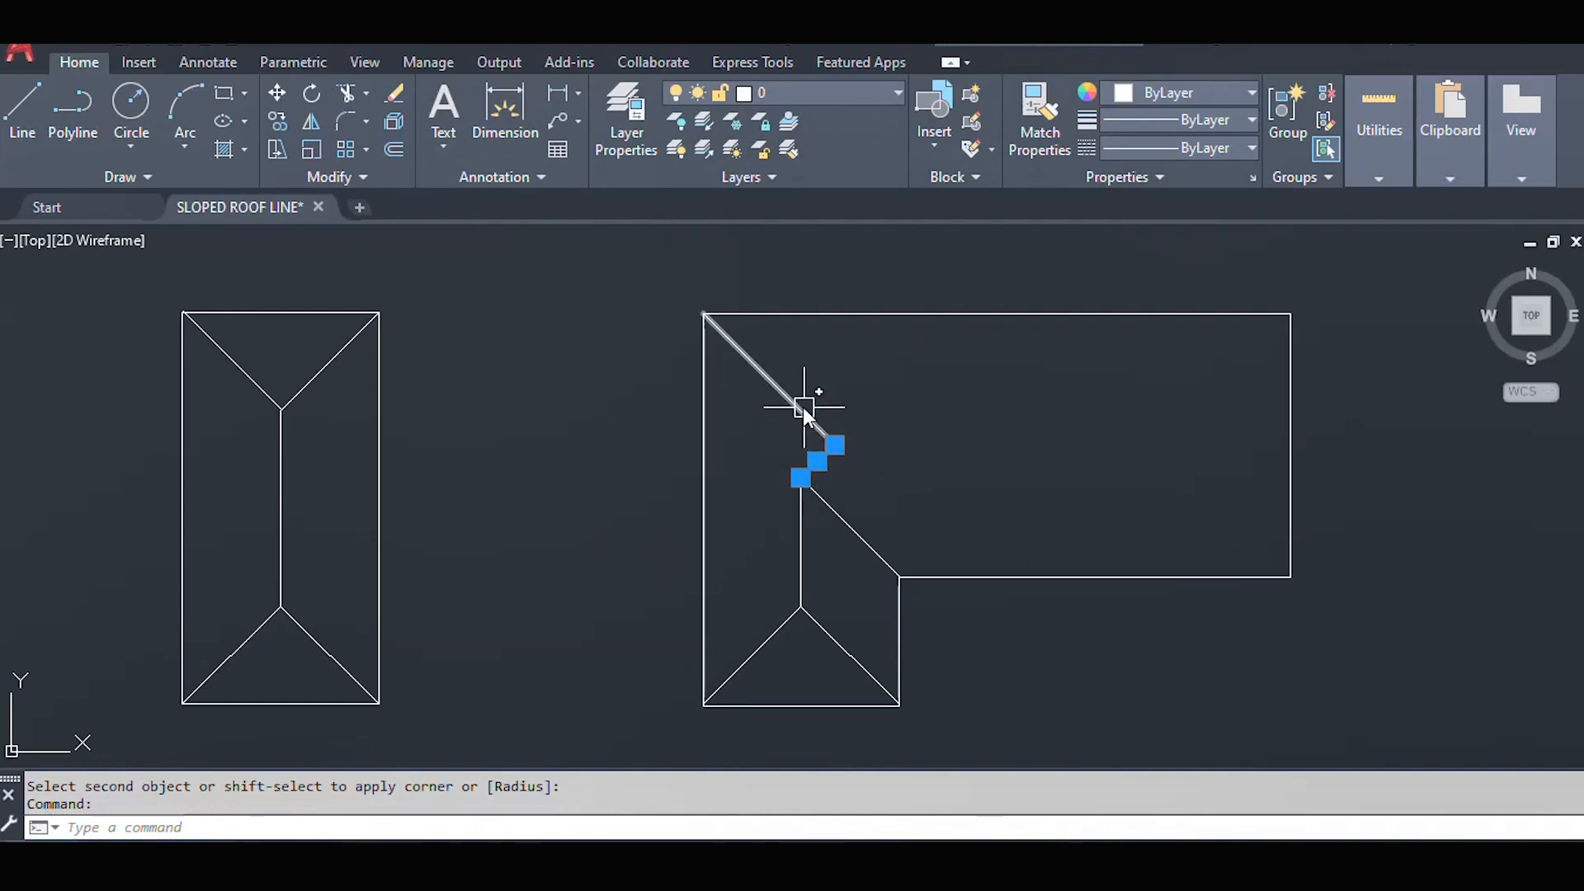
pyautogui.click(780, 389)
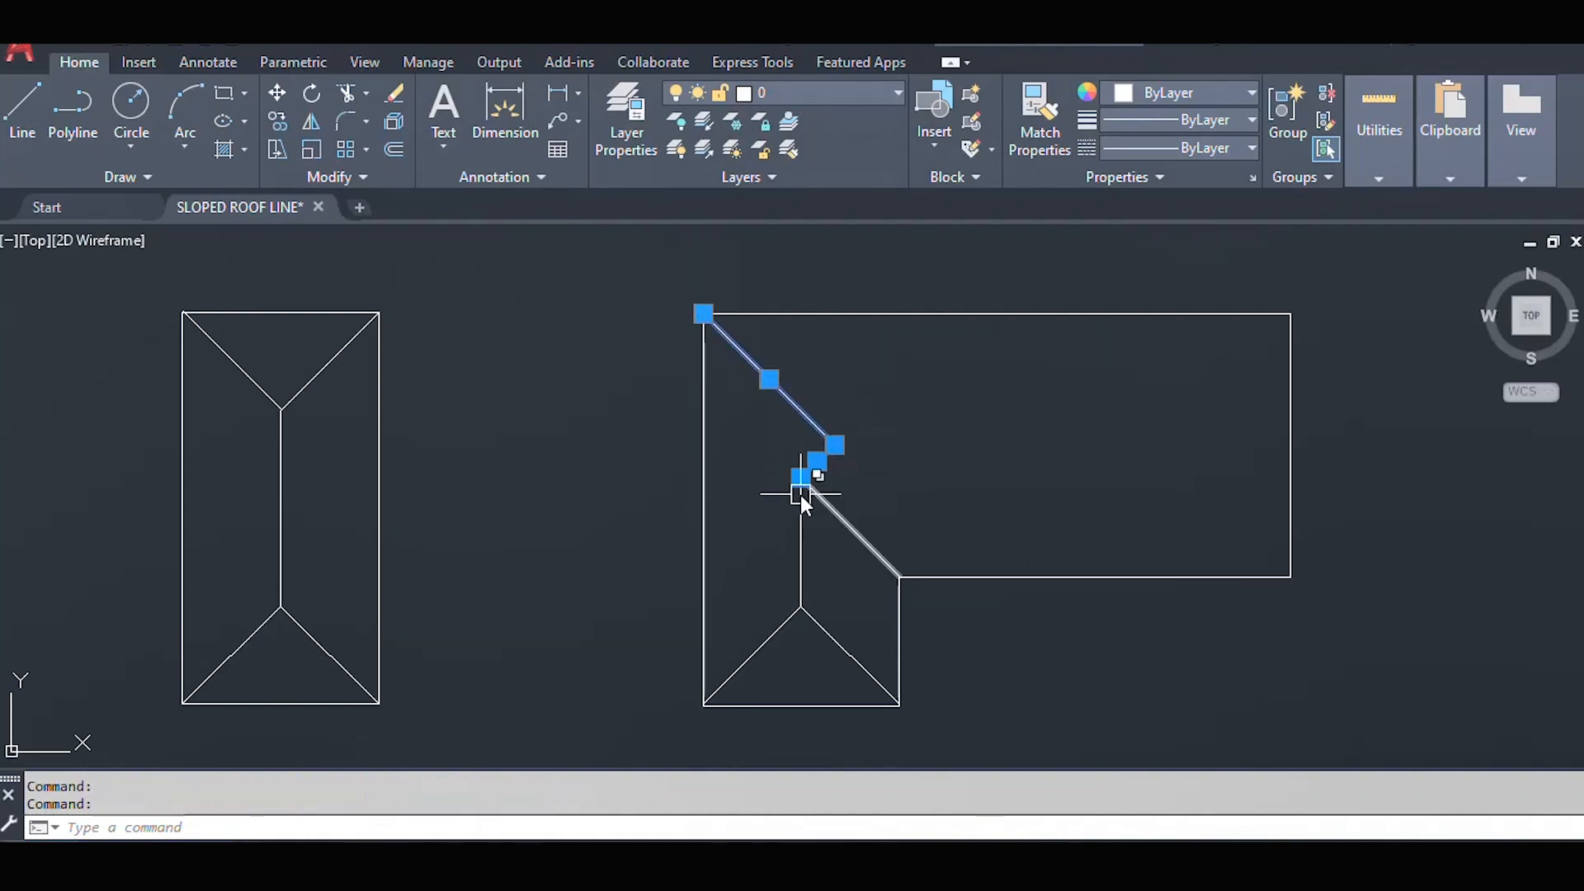
pyautogui.press('Escape')
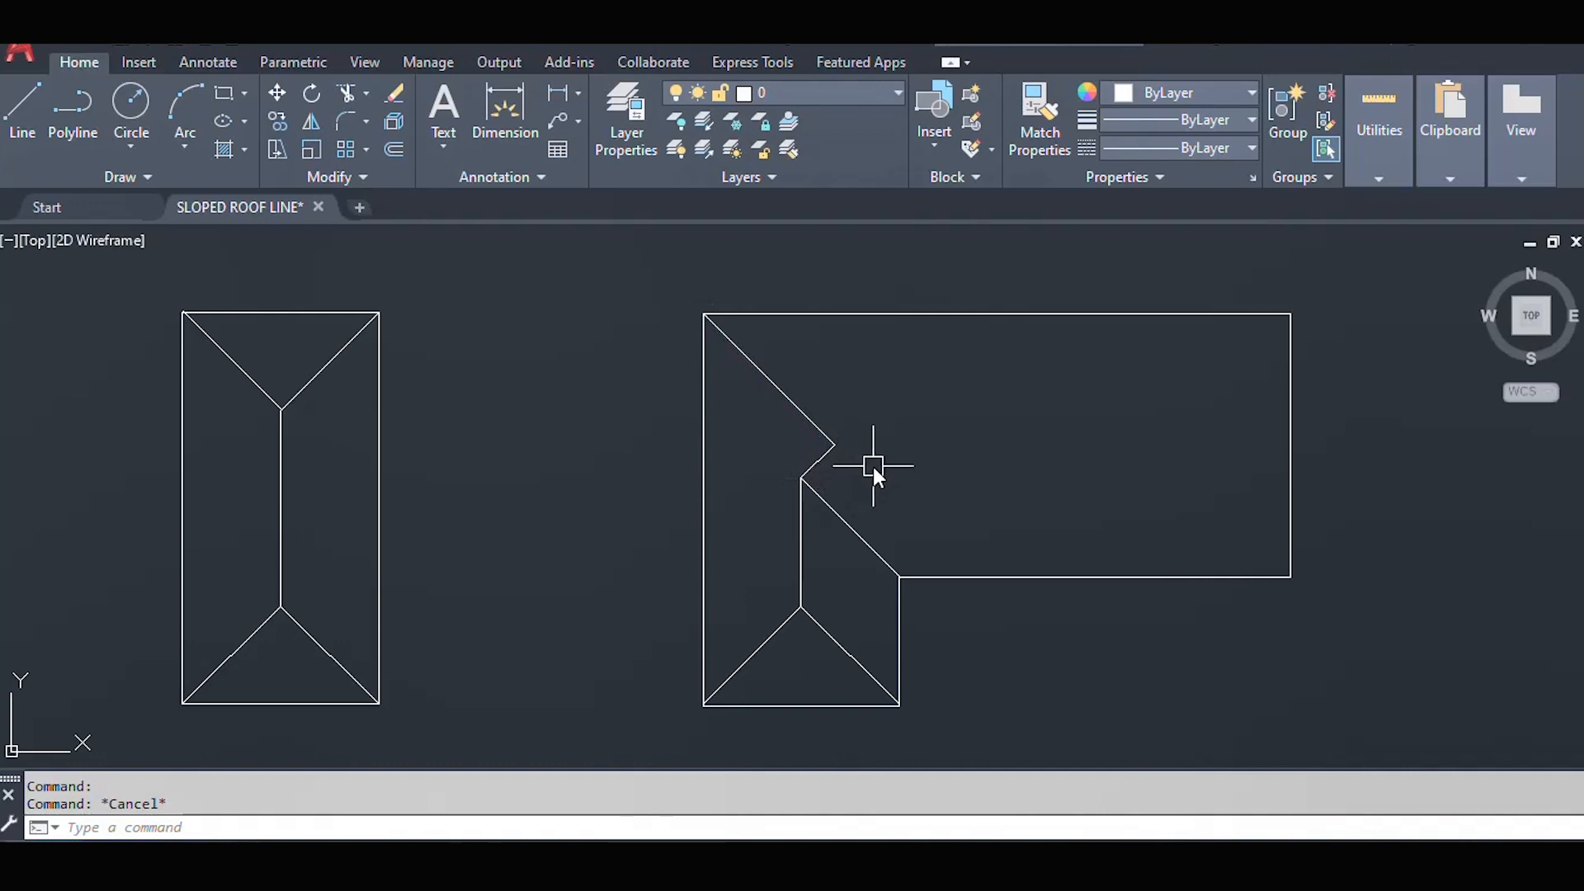
# - Draw a horizontal ridge line from the upper-left hip's lower end to the right edge of the L-shaped outline
pyautogui.write('L')
pyautogui.press('Return')
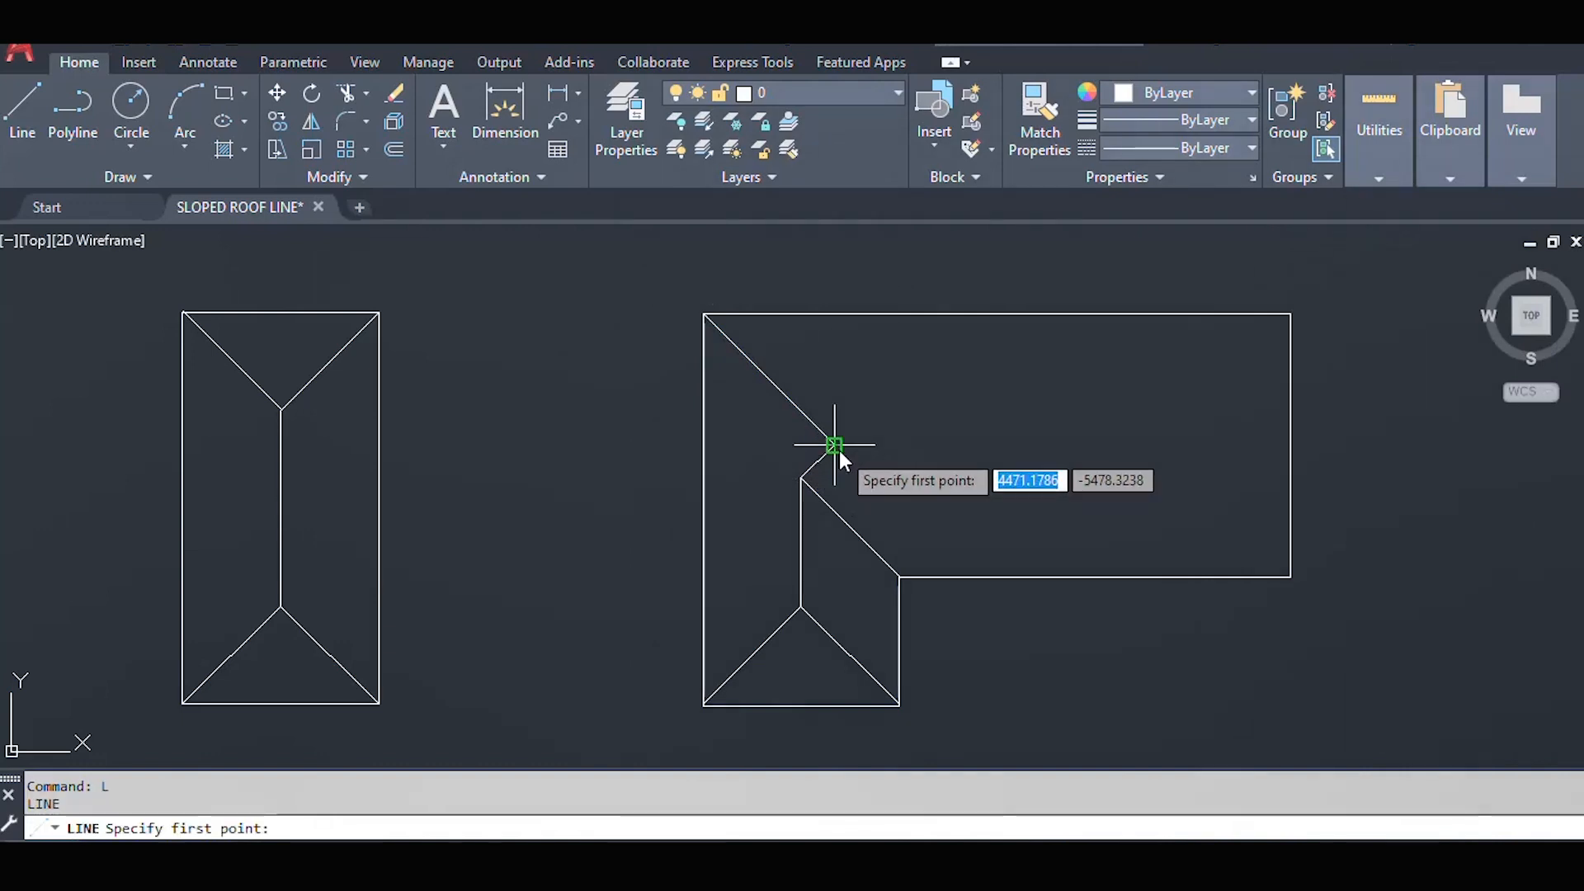
pyautogui.click(835, 446)
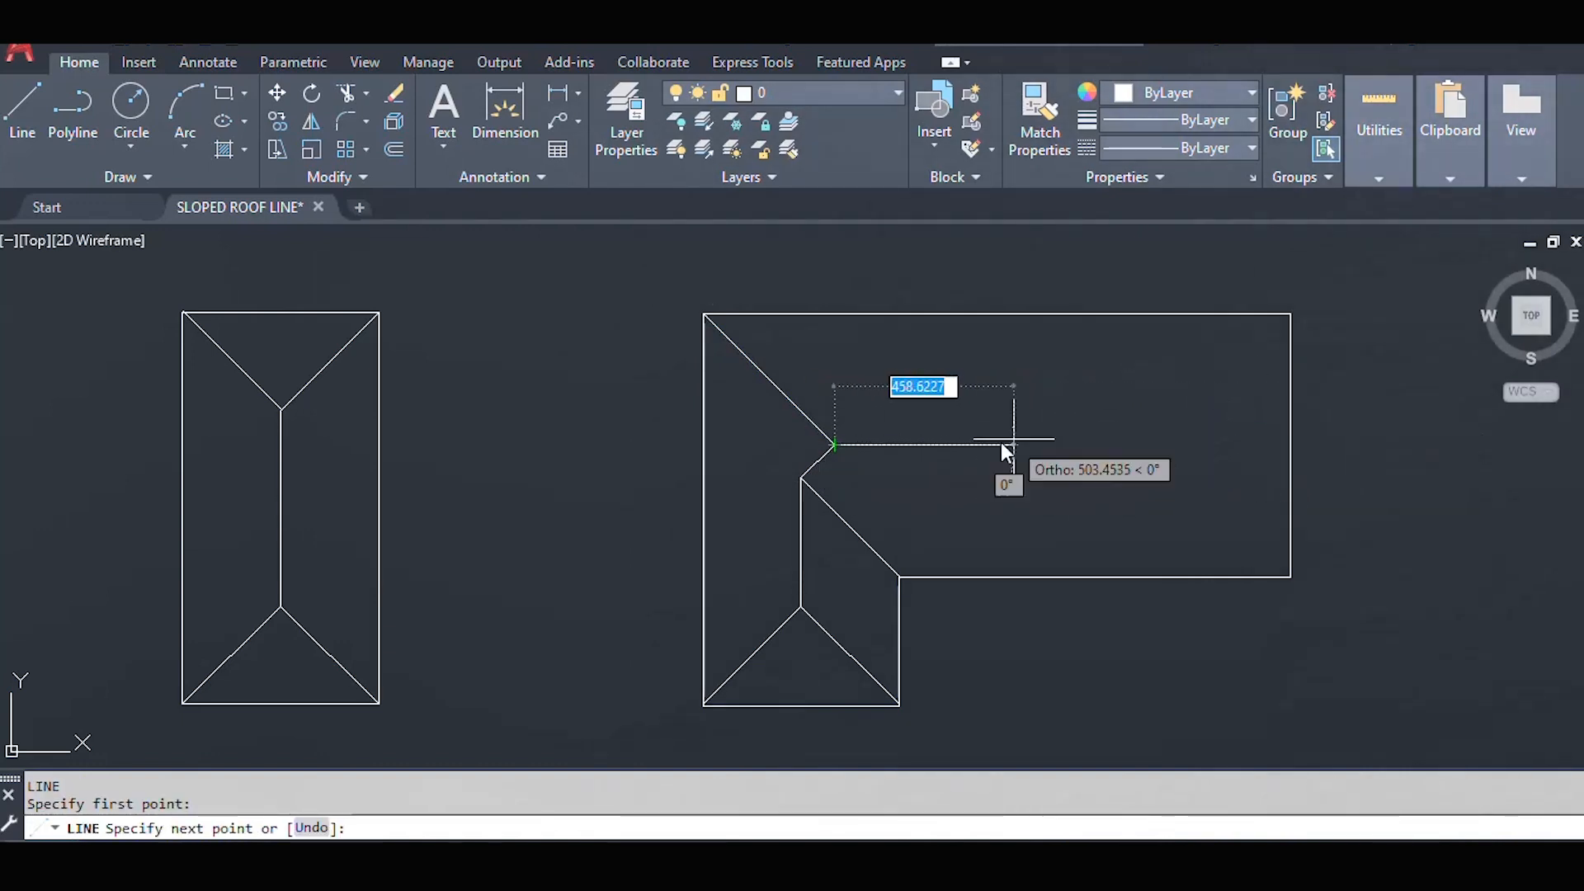
pyautogui.click(1287, 445)
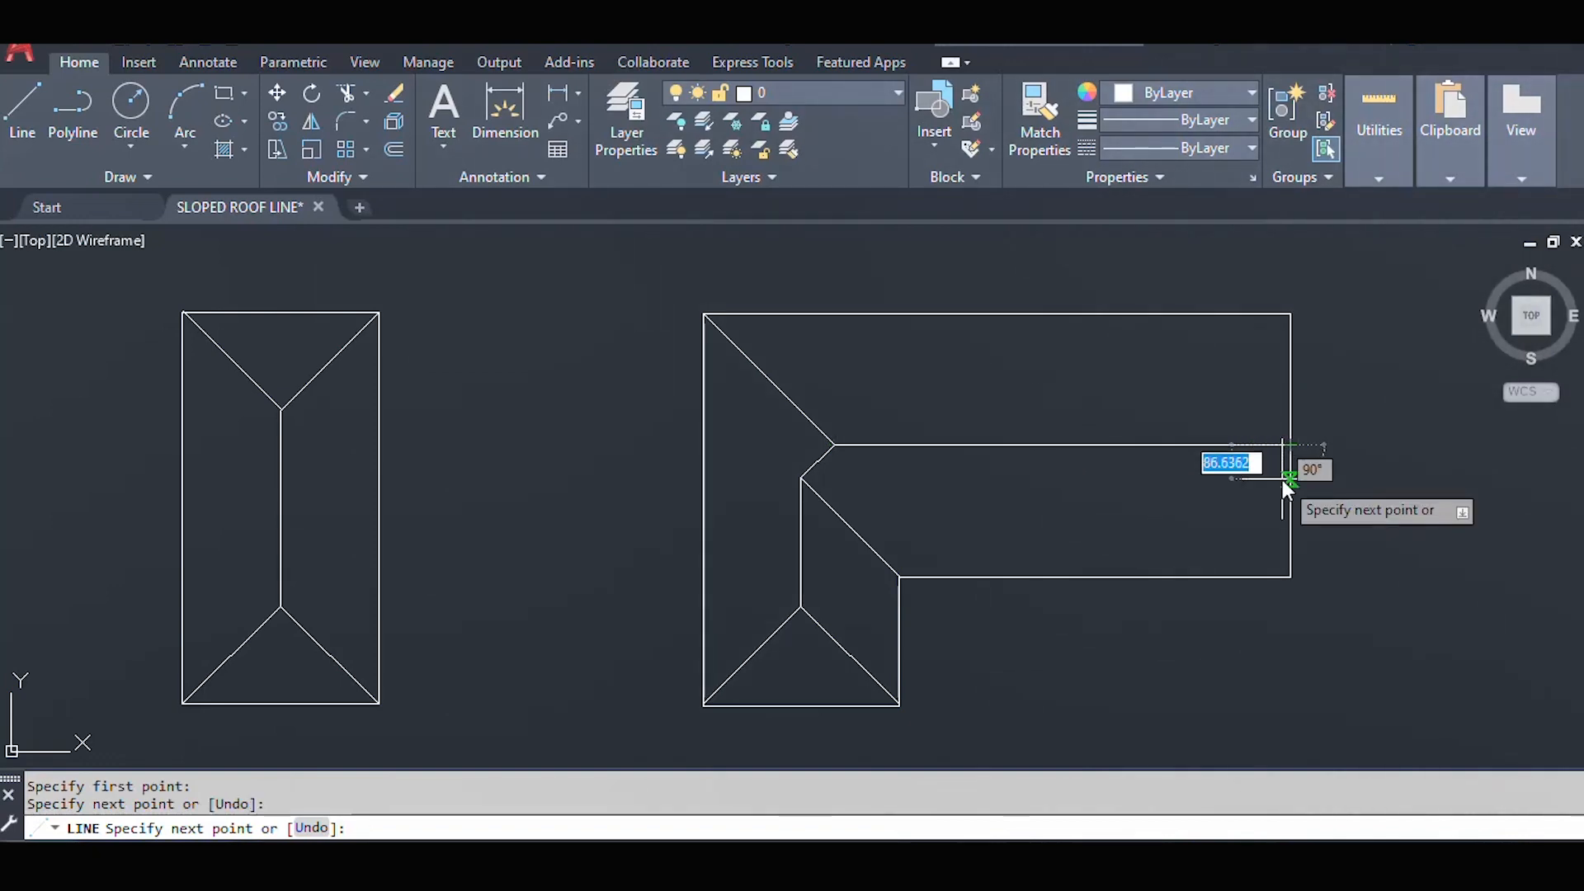
pyautogui.press('Return')
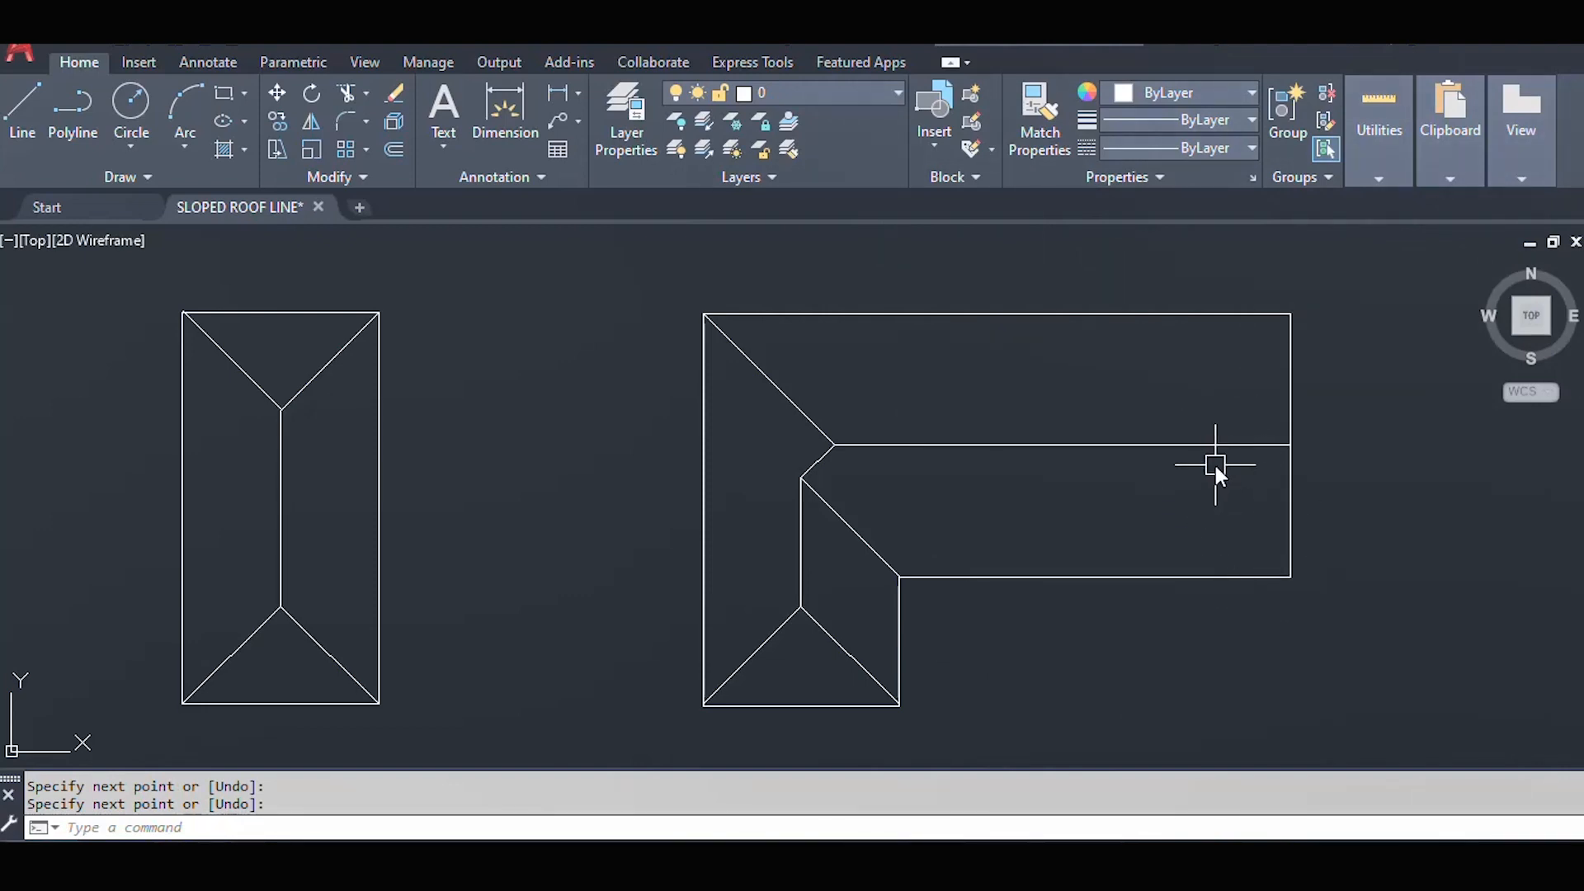
pyautogui.press('Escape')
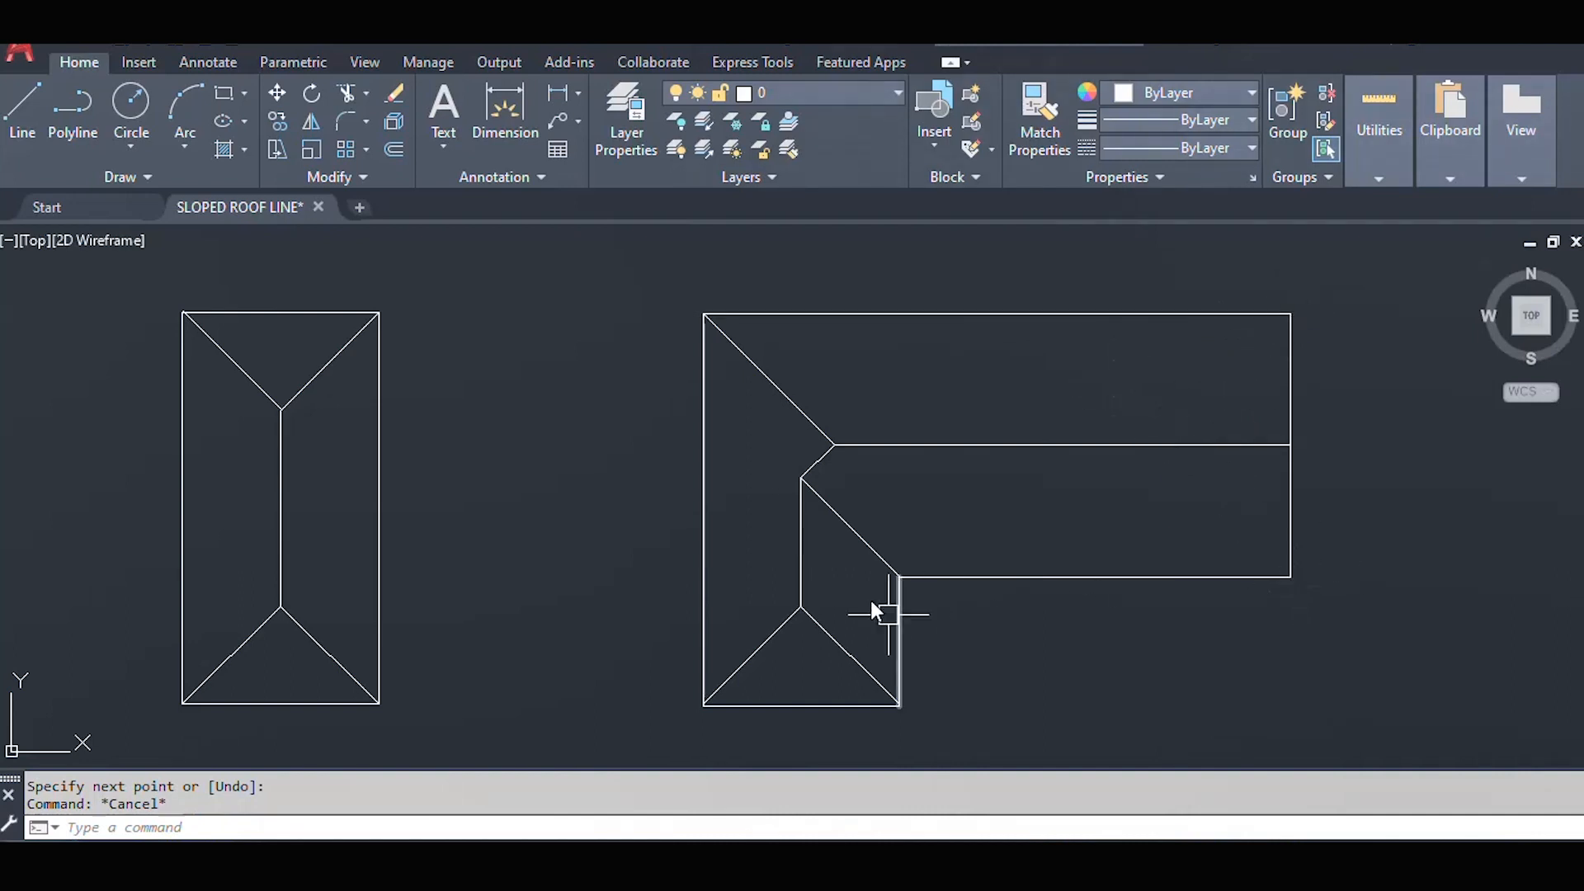
# - Copy the valley line from the inner corner to the lower-right corner of the L-shape's right wing
pyautogui.click(867, 541)
pyautogui.write('c')
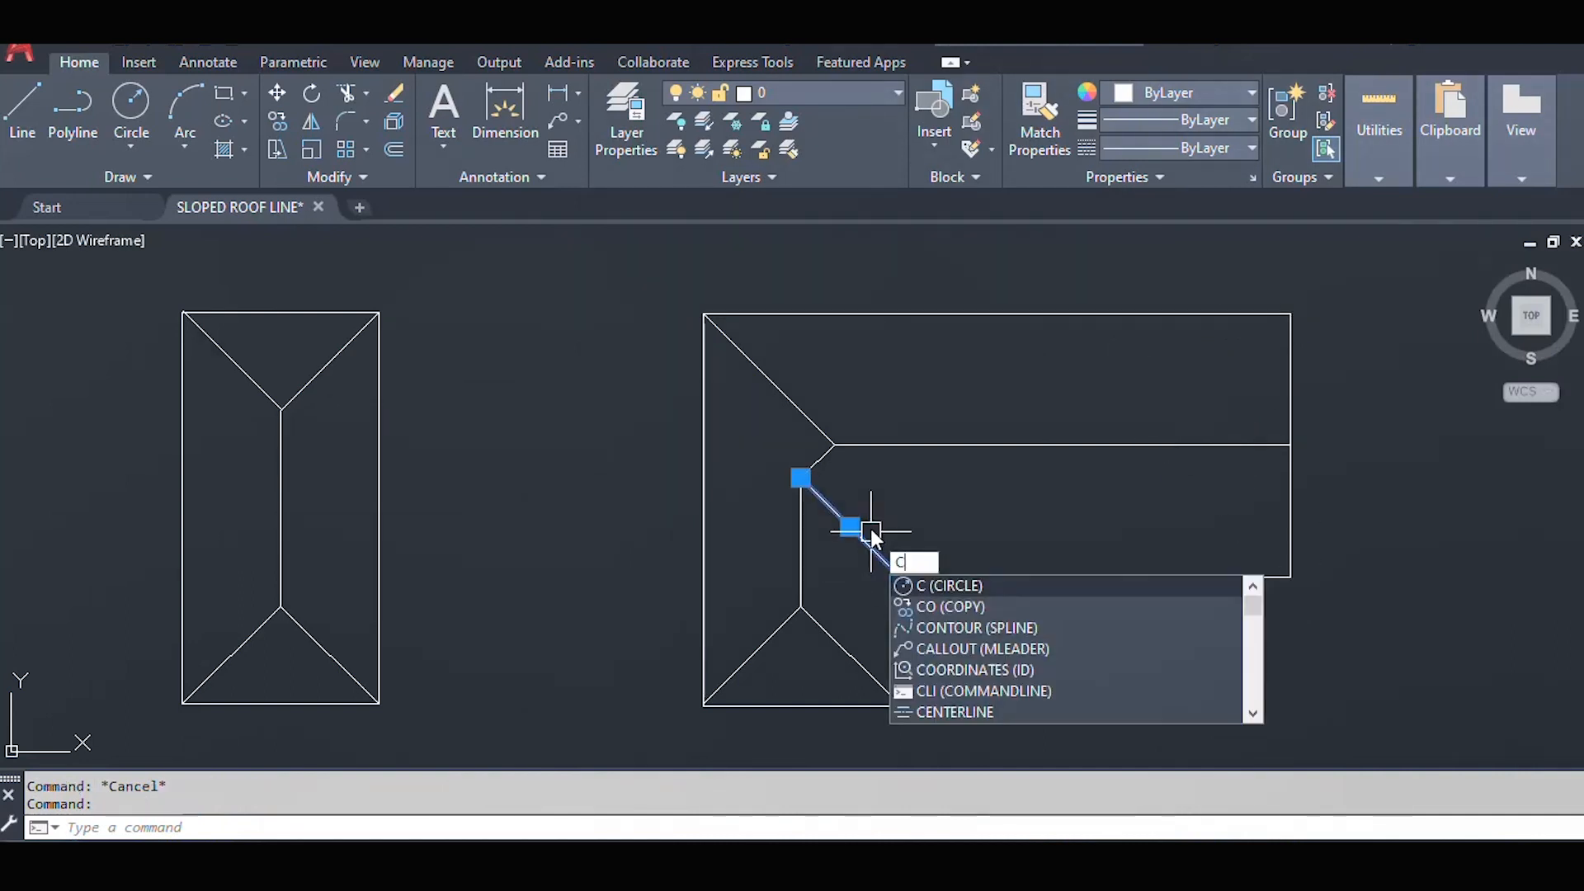
pyautogui.write('o')
pyautogui.press('Return')
pyautogui.click(899, 576)
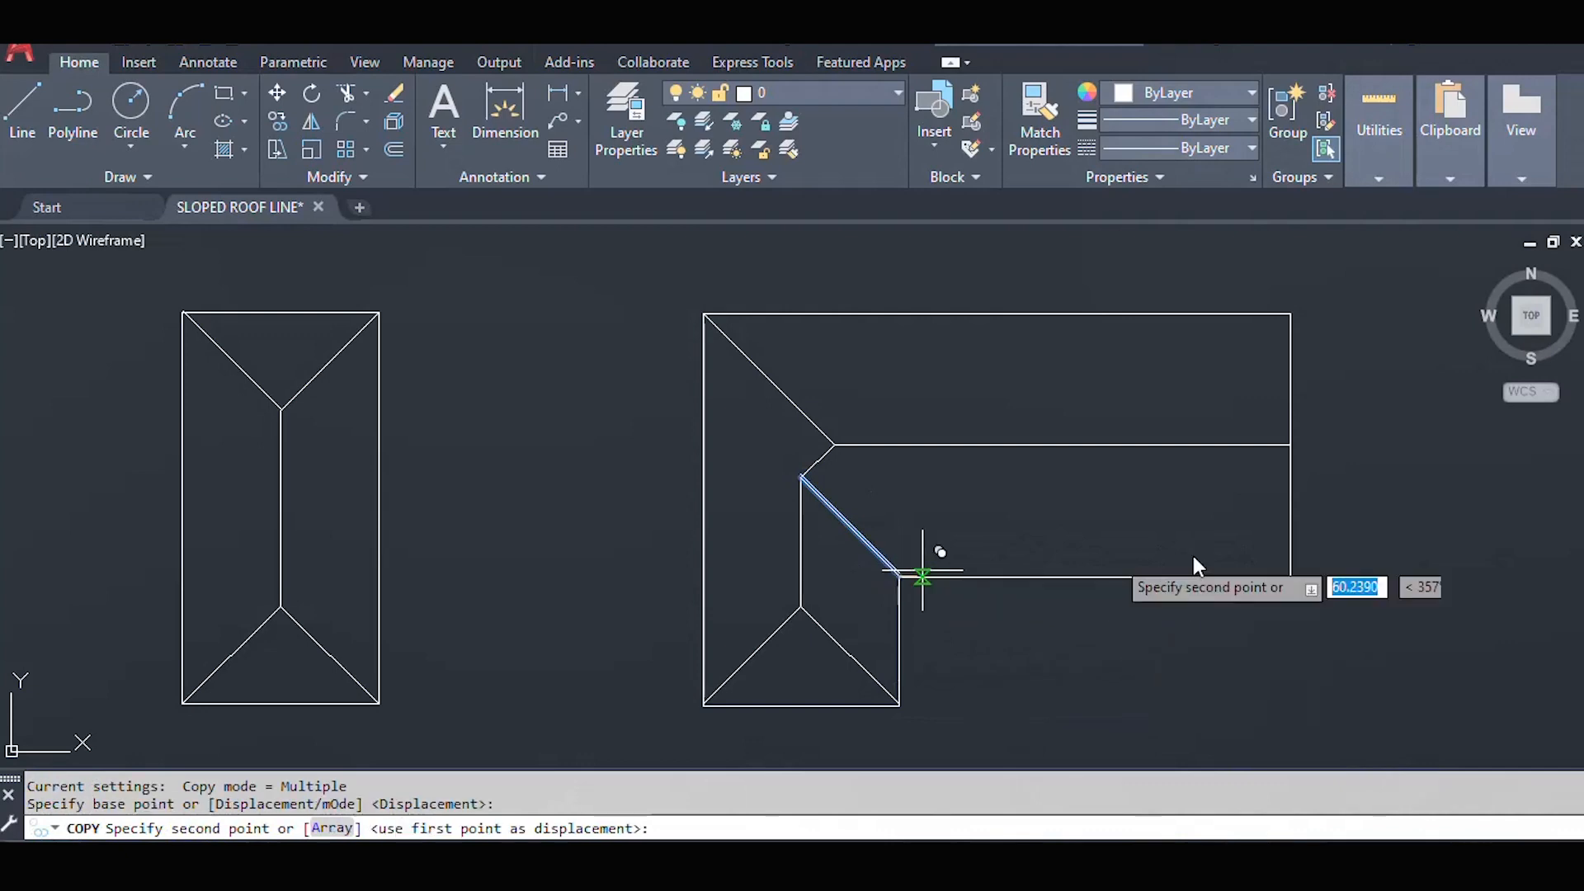
pyautogui.click(1287, 576)
pyautogui.press('Return')
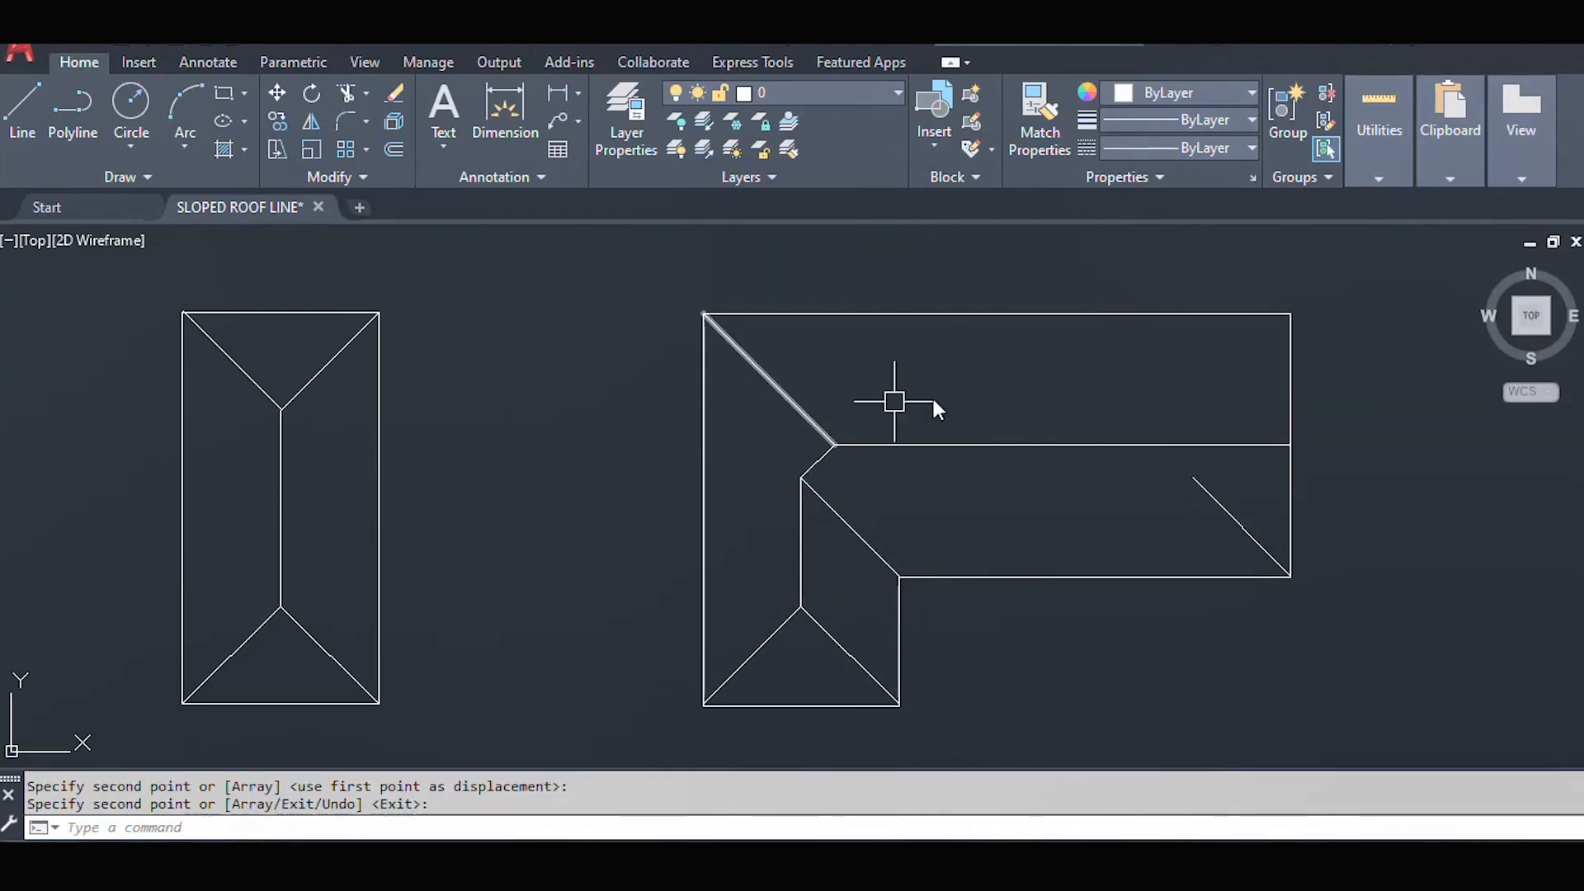
# - Copy the L-shape's lower-left hip line from its upper end to the outline's upper-right corner
pyautogui.click(760, 661)
pyautogui.write('co')
pyautogui.press('Return')
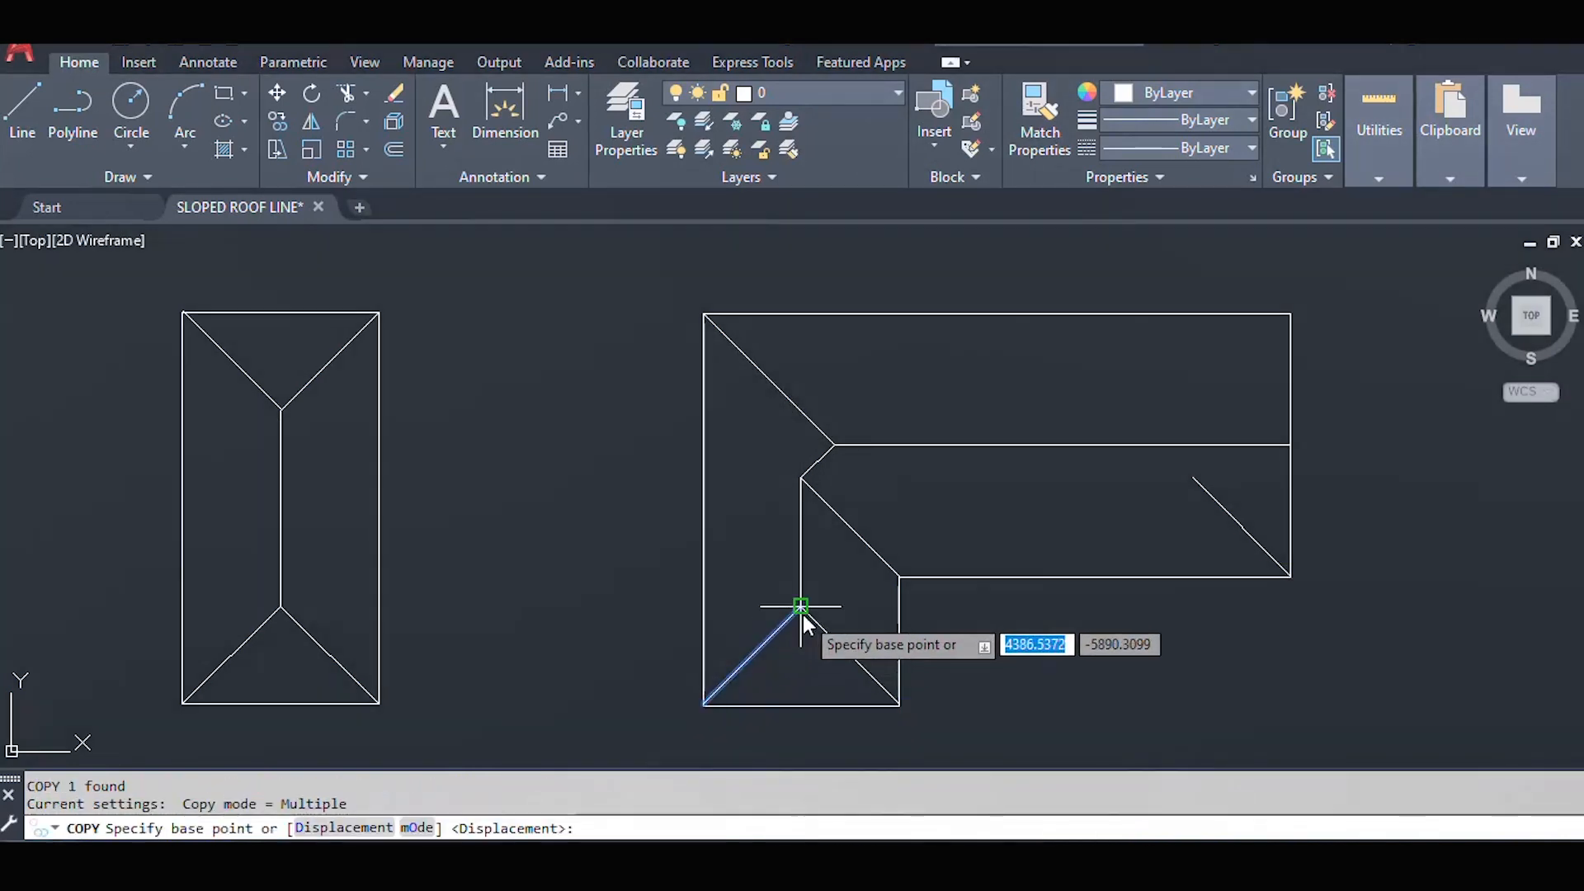
pyautogui.click(801, 608)
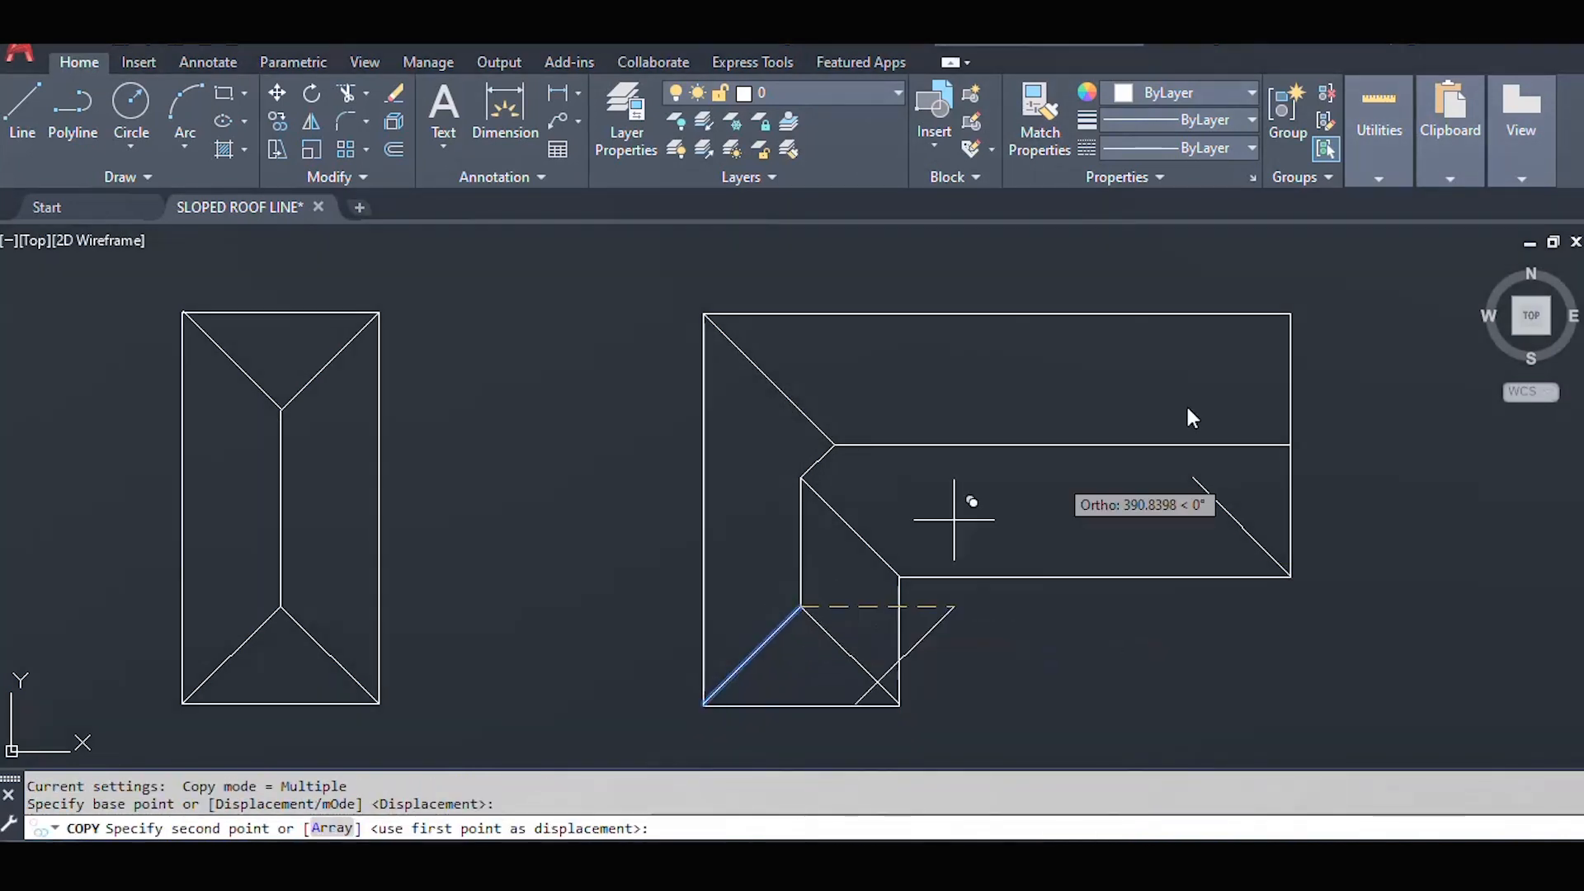
pyautogui.click(1292, 317)
pyautogui.press('Return')
# - Fillet the right wing's two hip lines so they meet in a sharp corner on the horizontal ridge
pyautogui.write('f')
pyautogui.press('Return')
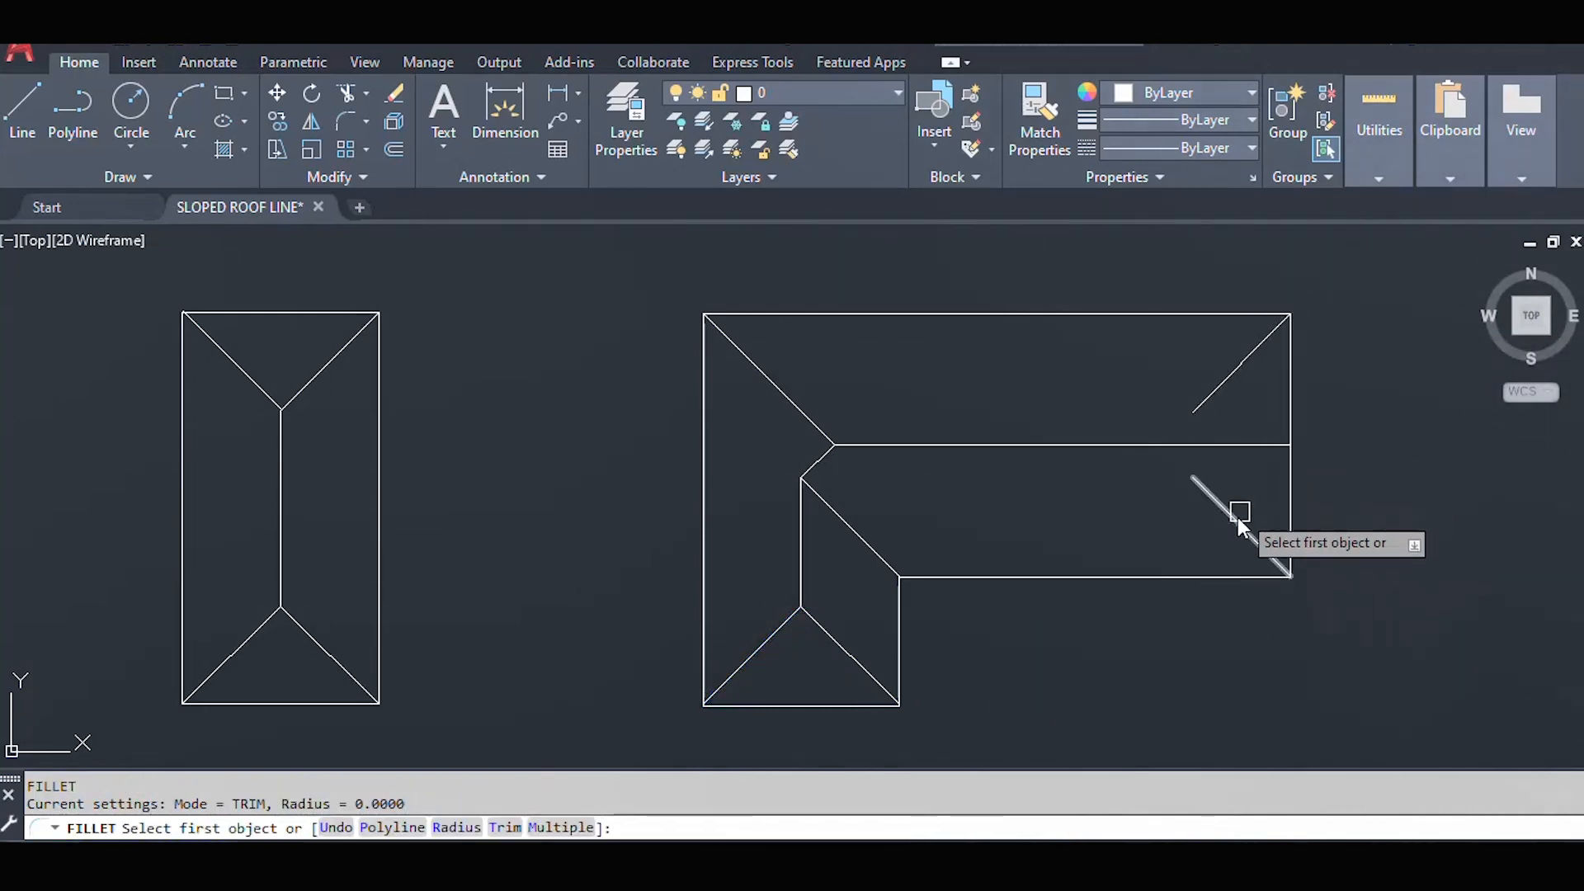
pyautogui.click(1237, 517)
pyautogui.click(1206, 391)
pyautogui.press('Escape')
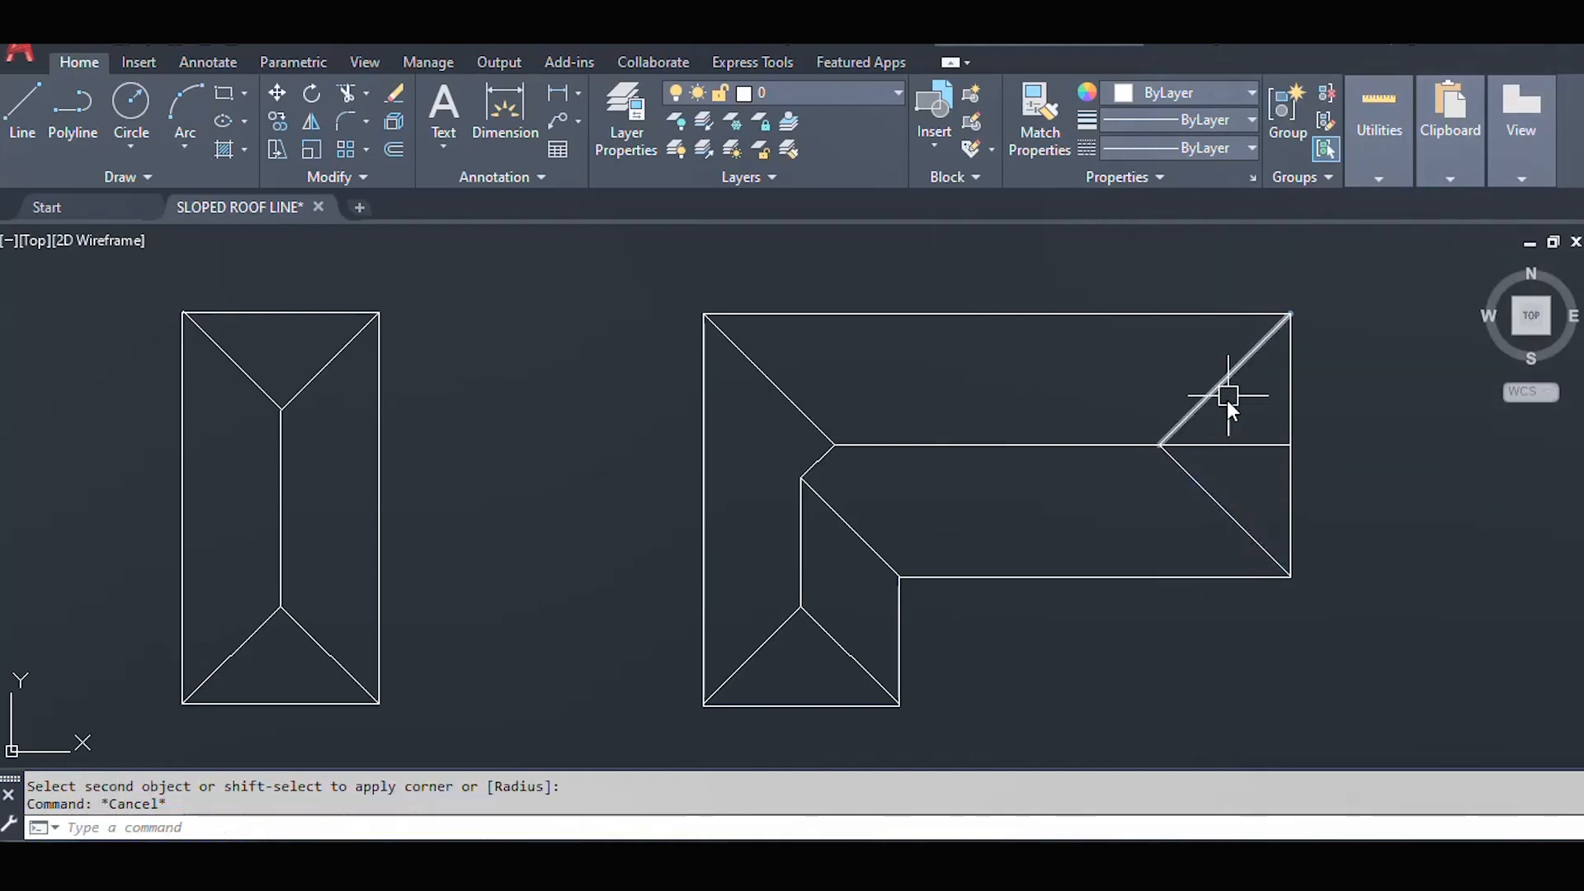
# - Trim the excess ridge line between the right wing's hip intersection and the right edge of the L-shaped outline
pyautogui.write('tr')
pyautogui.press('Return')
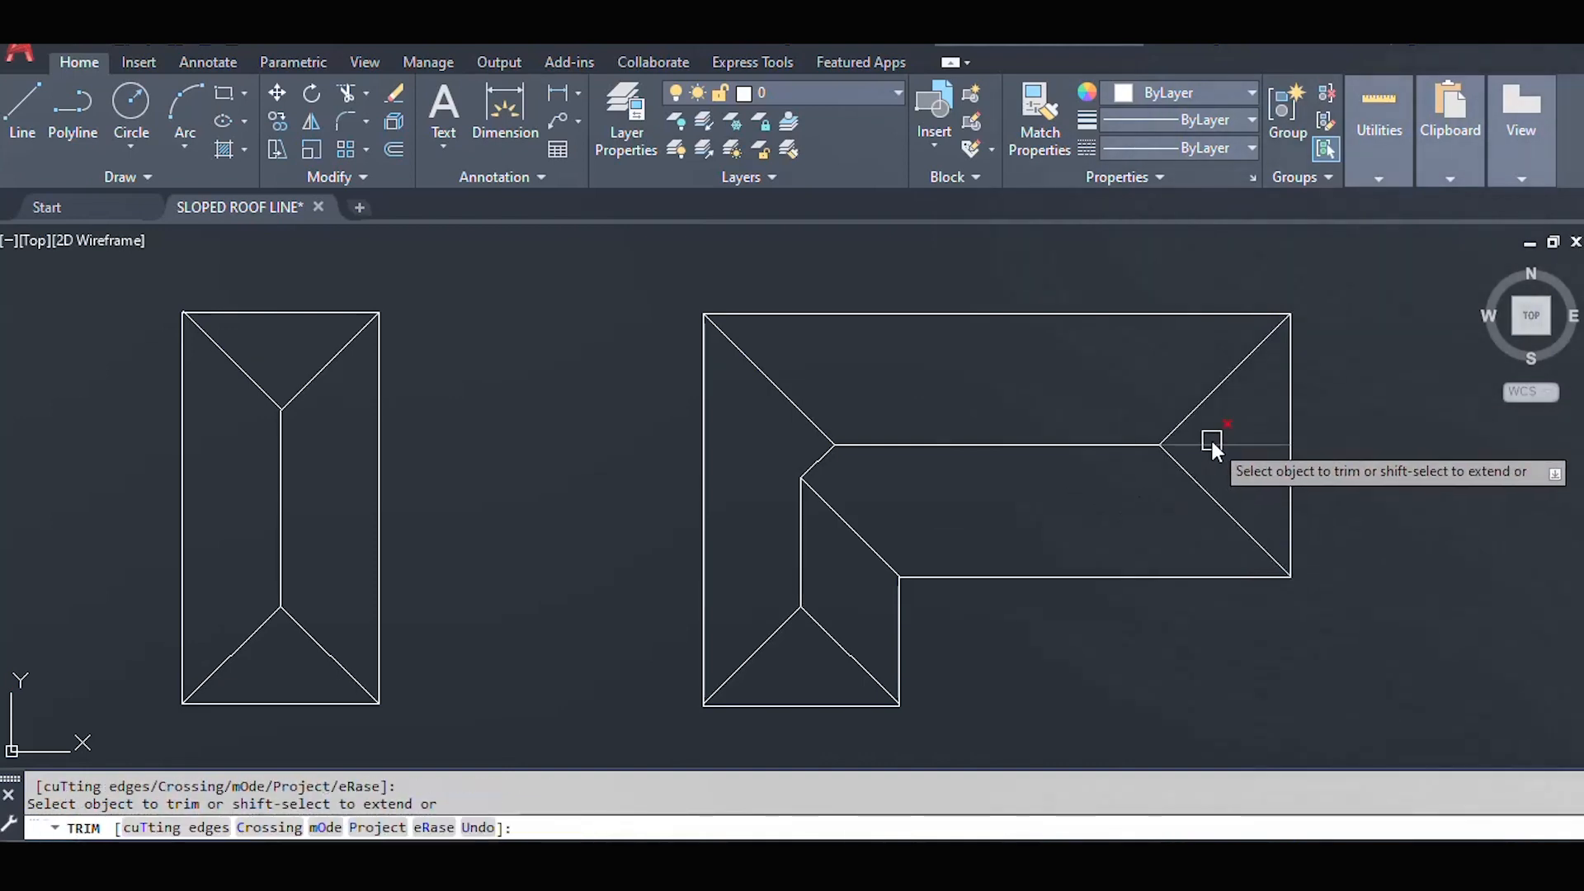
pyautogui.click(1211, 443)
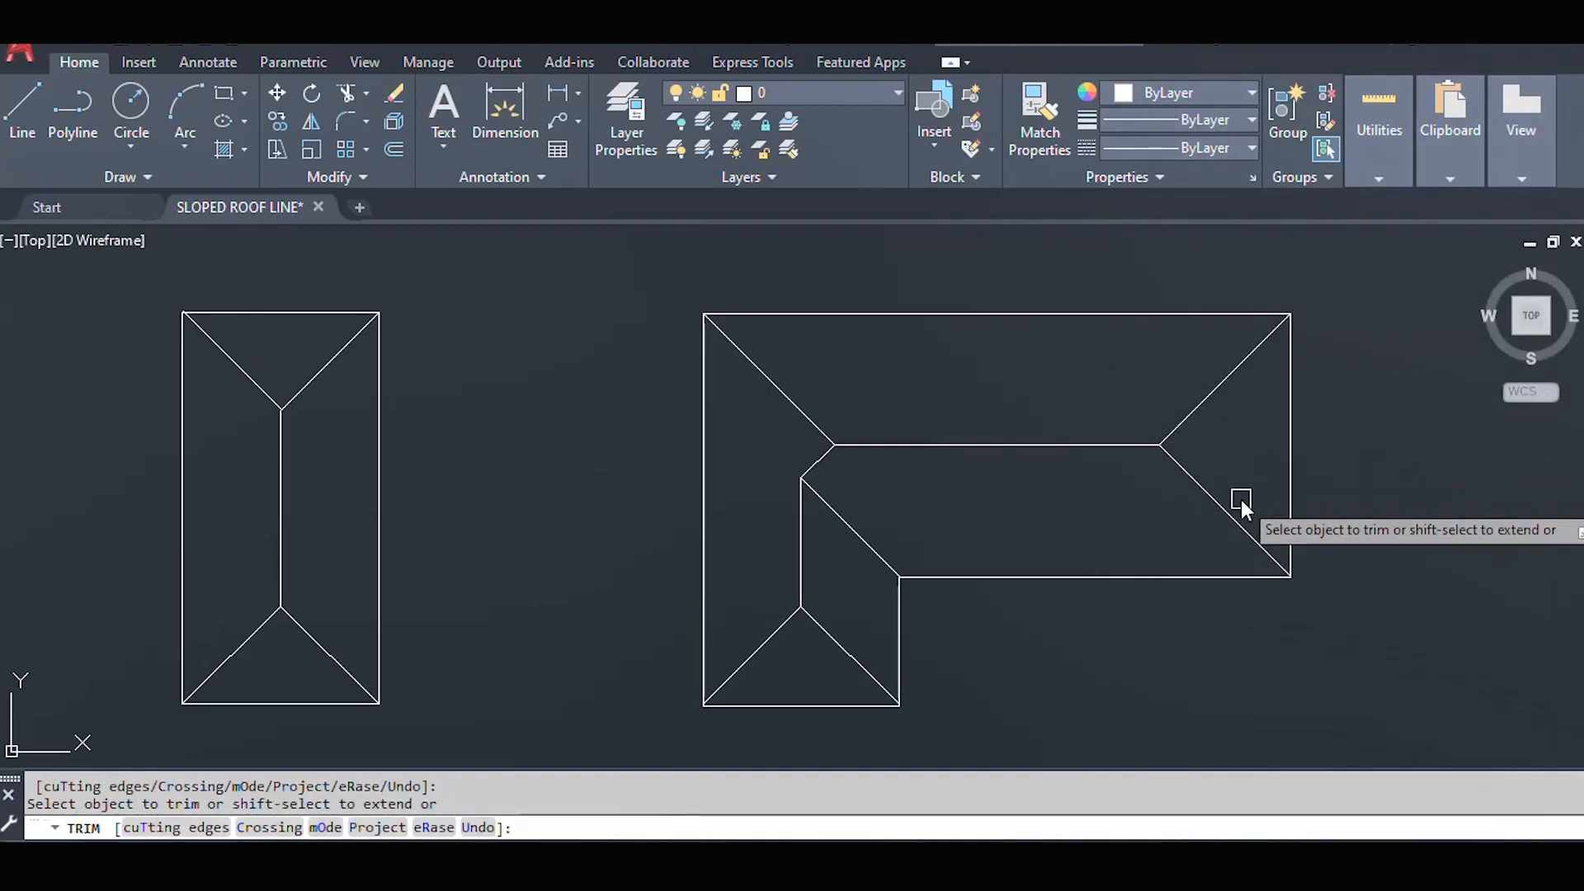
pyautogui.press('Escape')
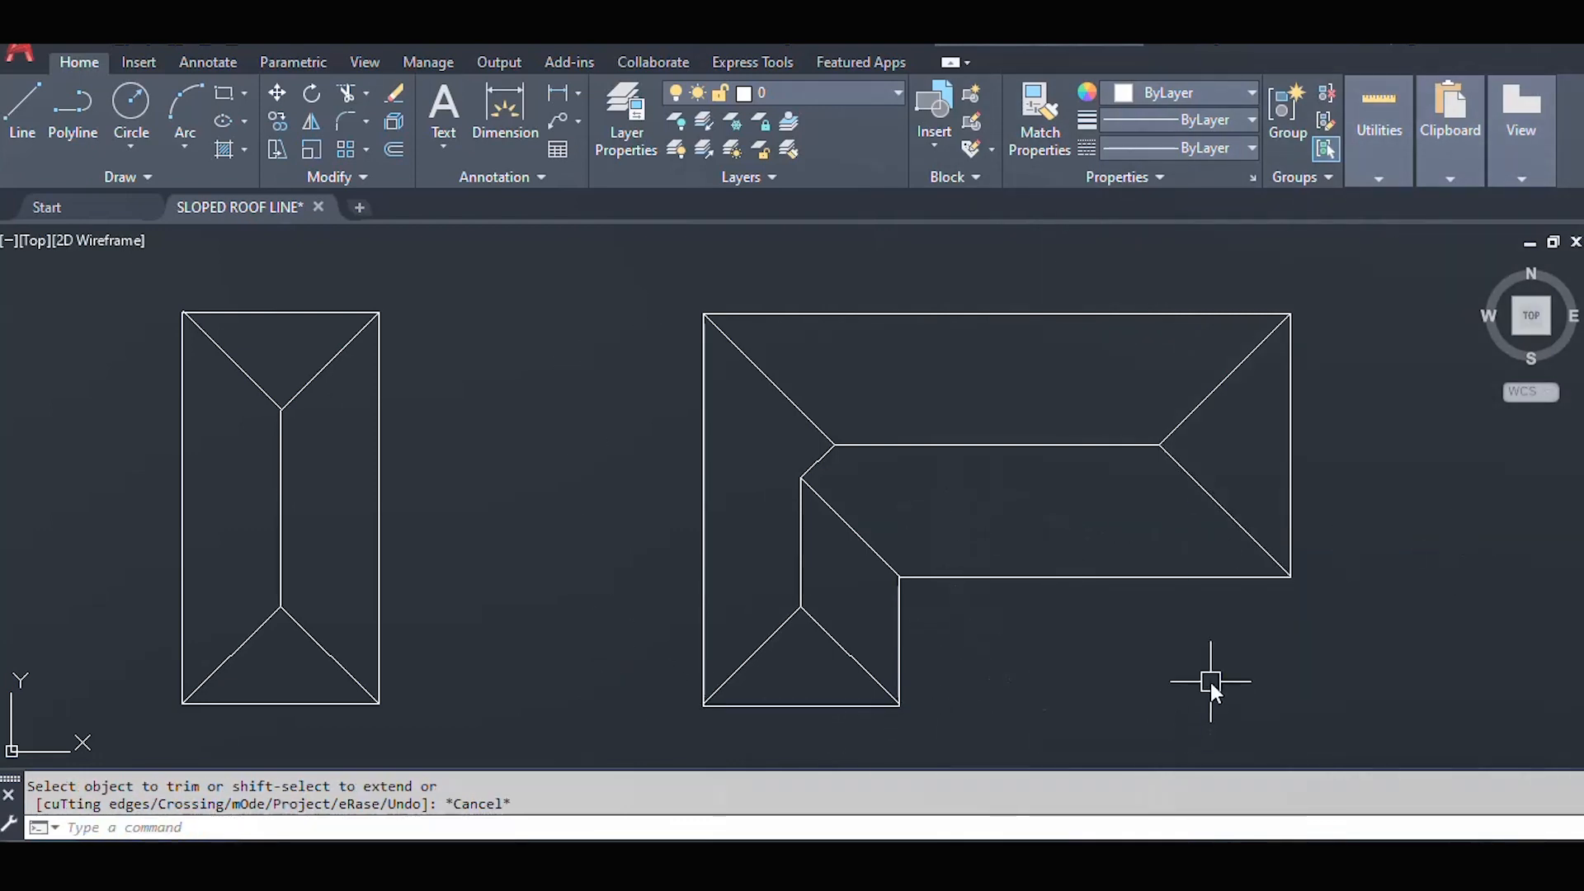
# - Copy the L-shape's lower-left hip line from its corner end to the lower-left corner of the irregular outline
pyautogui.moveTo(1219, 681)
pyautogui.mouseDown(button='middle')
pyautogui.moveTo(1064, 701)
pyautogui.moveTo(1037, 665)
pyautogui.mouseUp(button='middle')
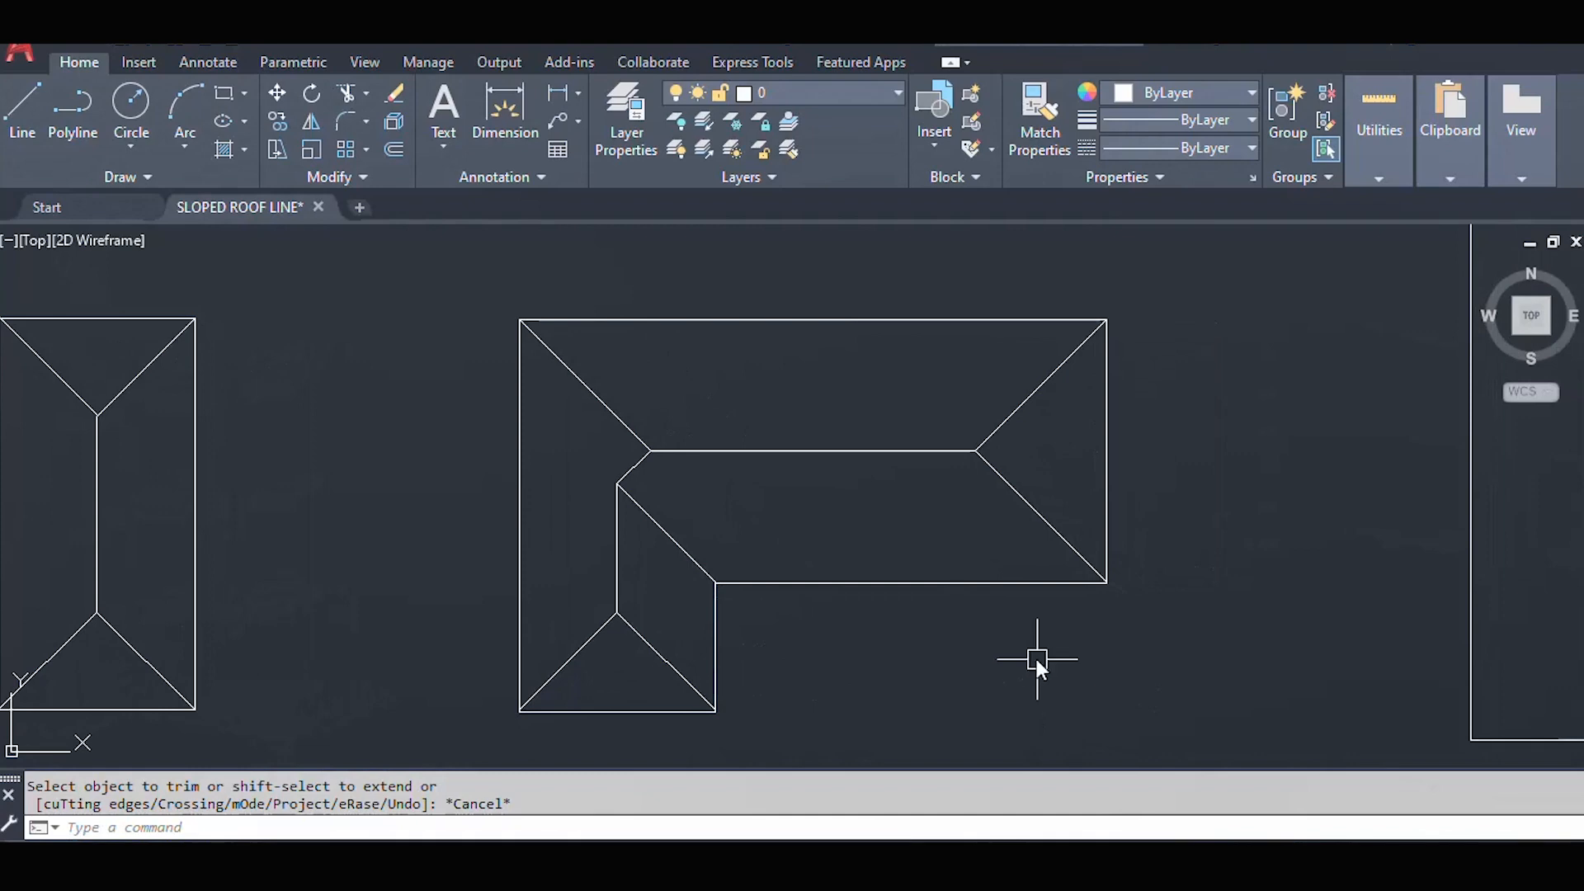
pyautogui.scroll(-2, 535, 523)
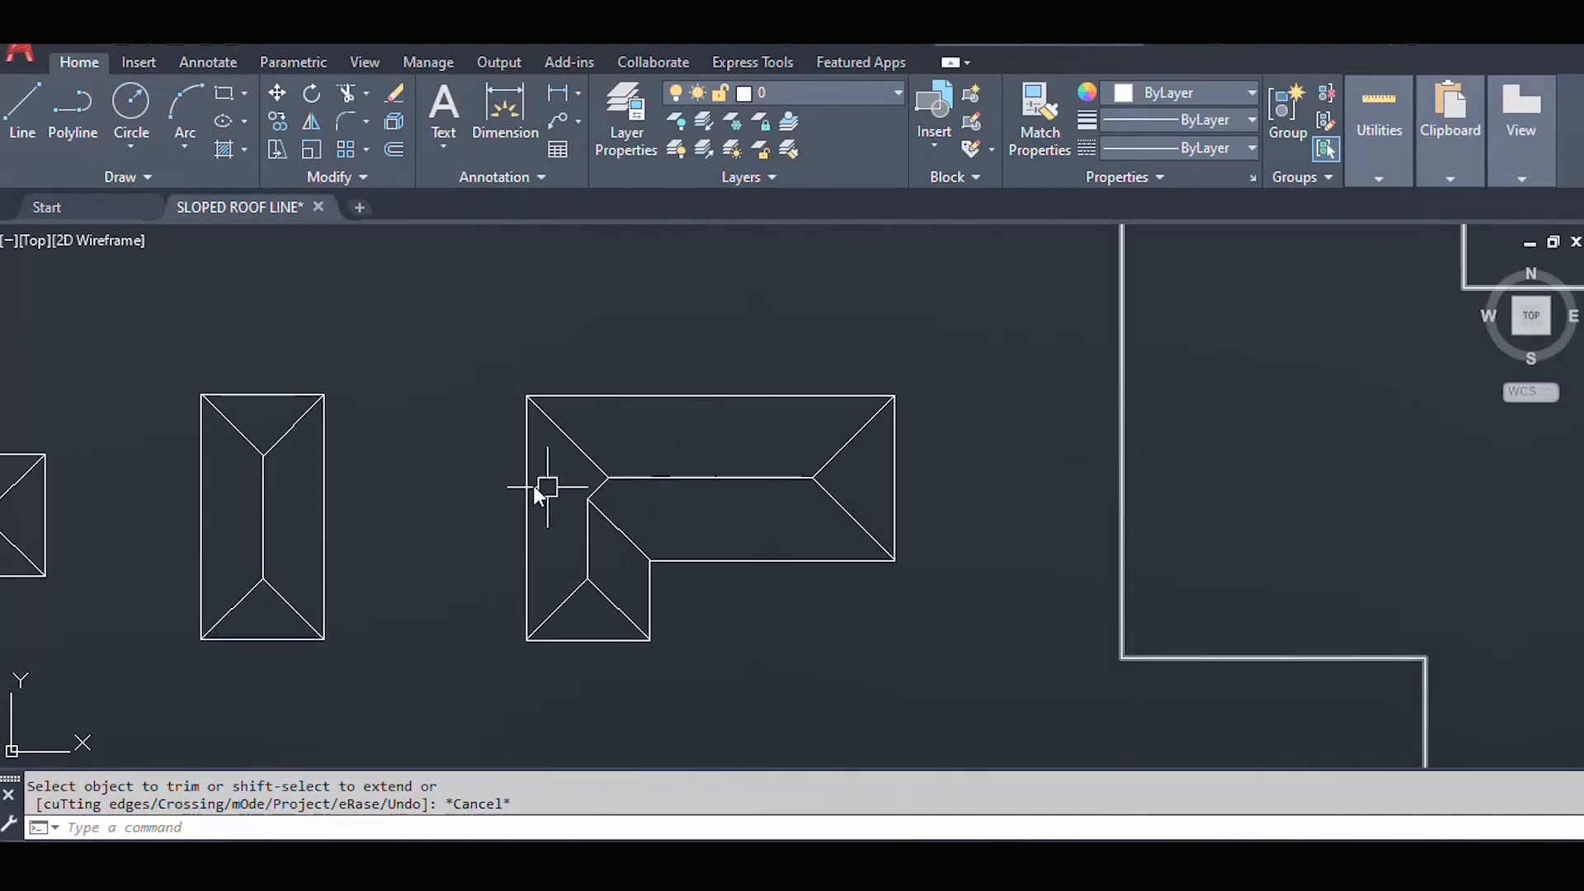
pyautogui.scroll(-2, 535, 488)
pyautogui.scroll(1, 909, 478)
pyautogui.moveTo(916, 548); pyautogui.dragTo(883, 549, button='middle')
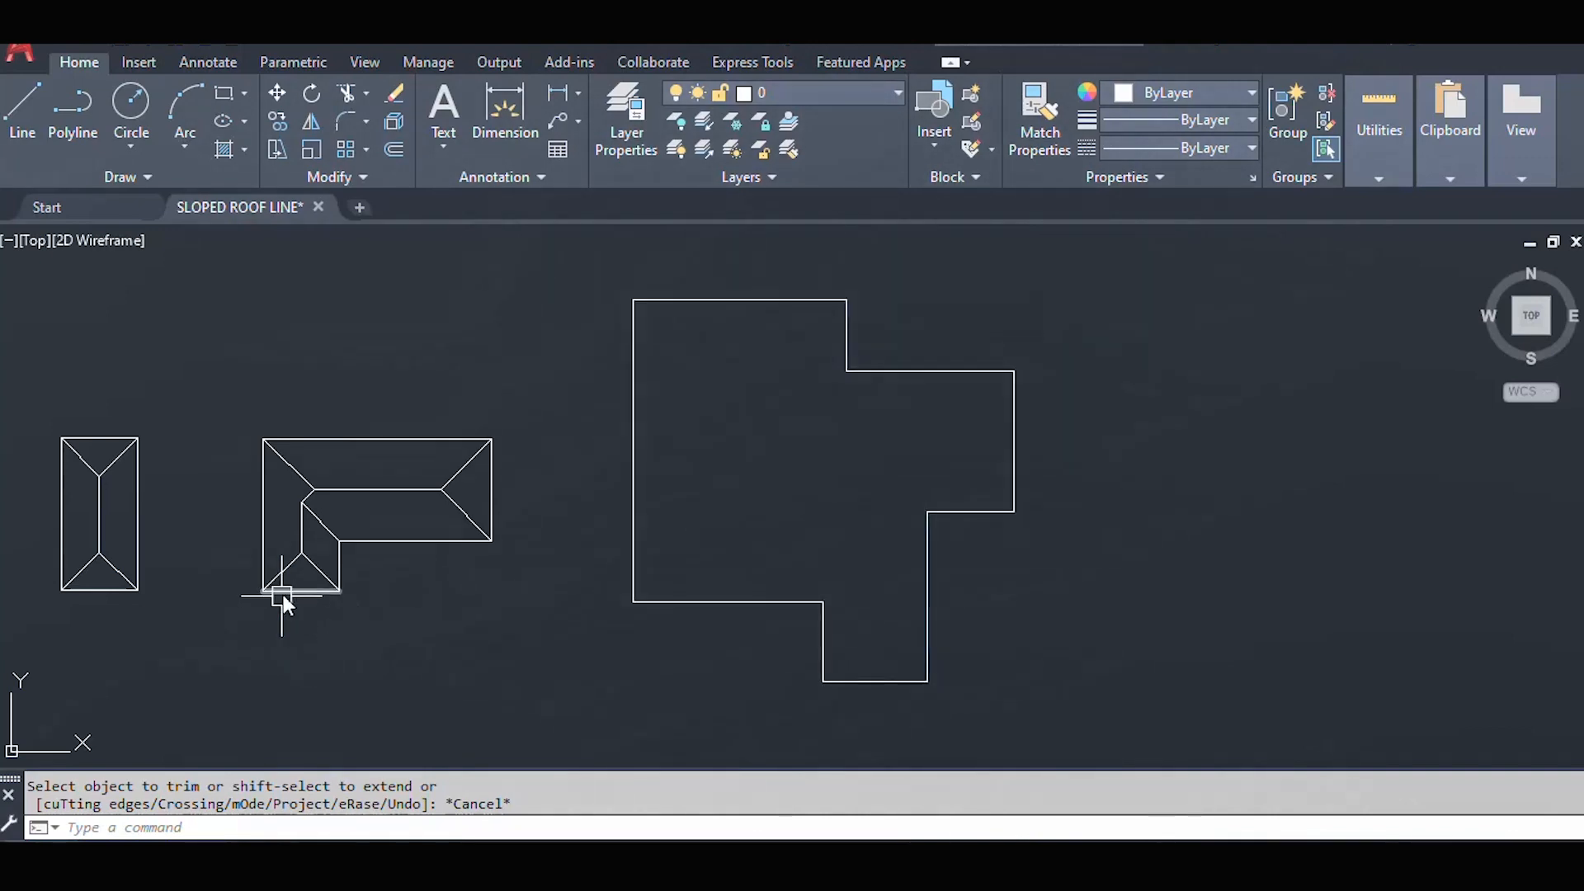
pyautogui.click(283, 573)
pyautogui.write('co')
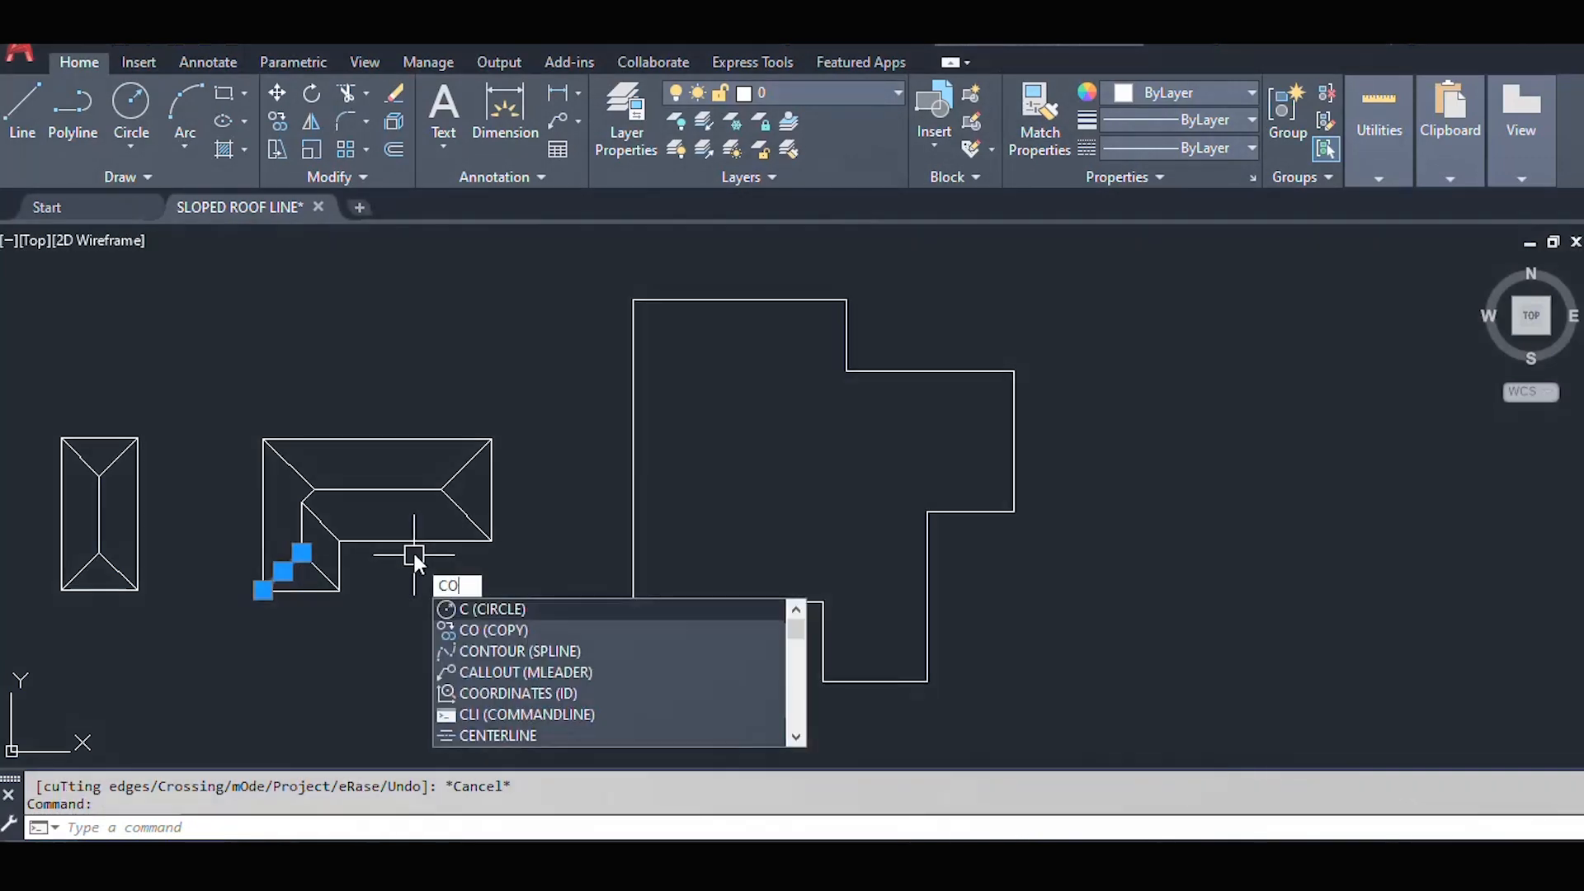
pyautogui.press('Return')
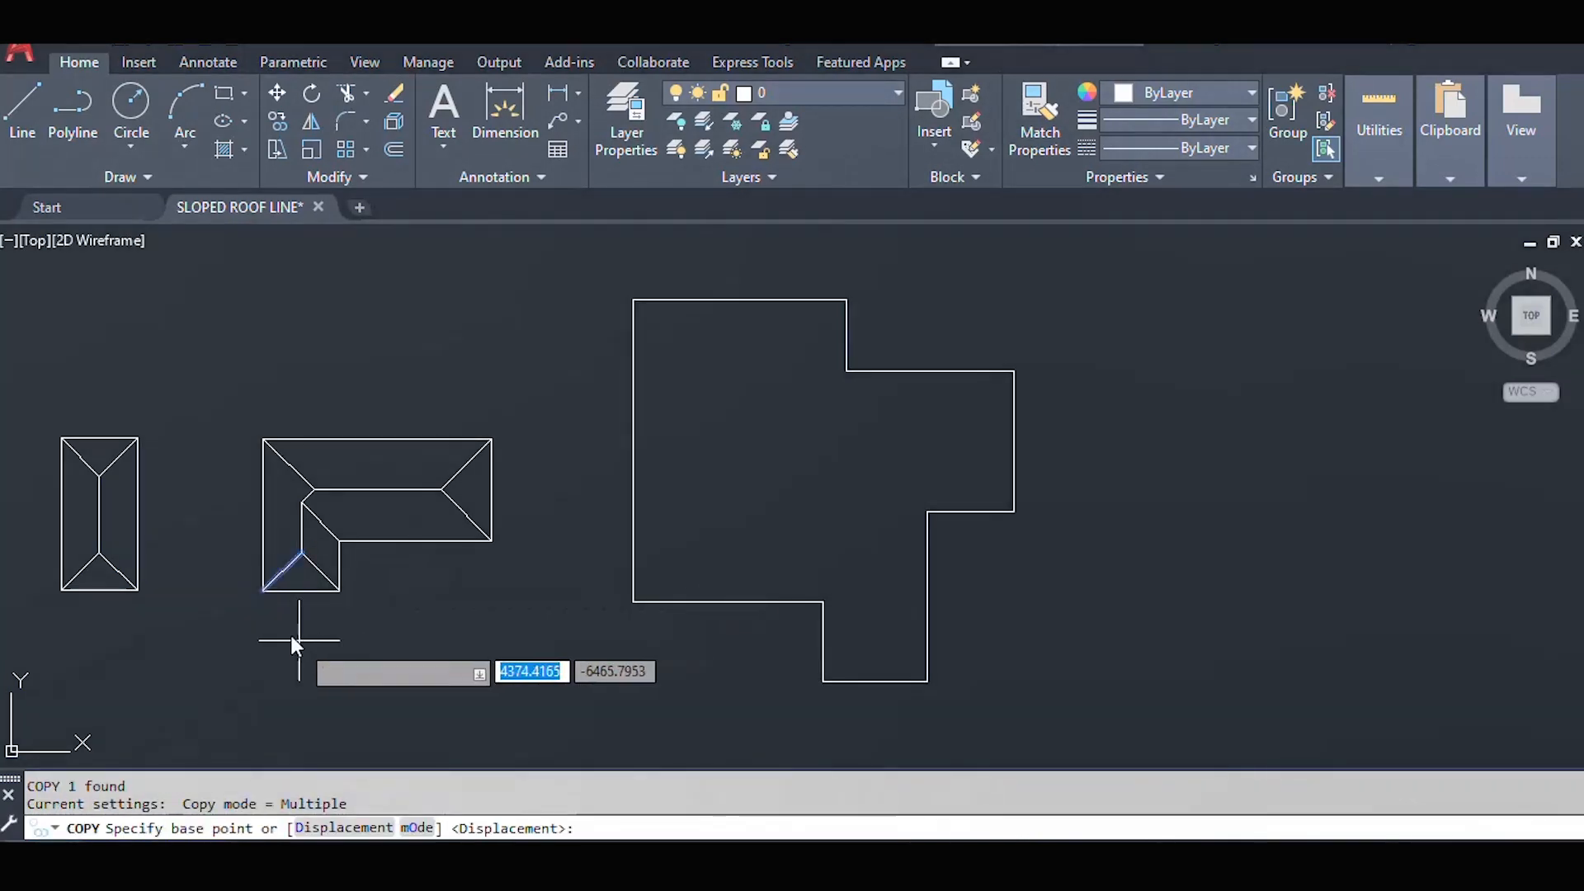
pyautogui.click(263, 589)
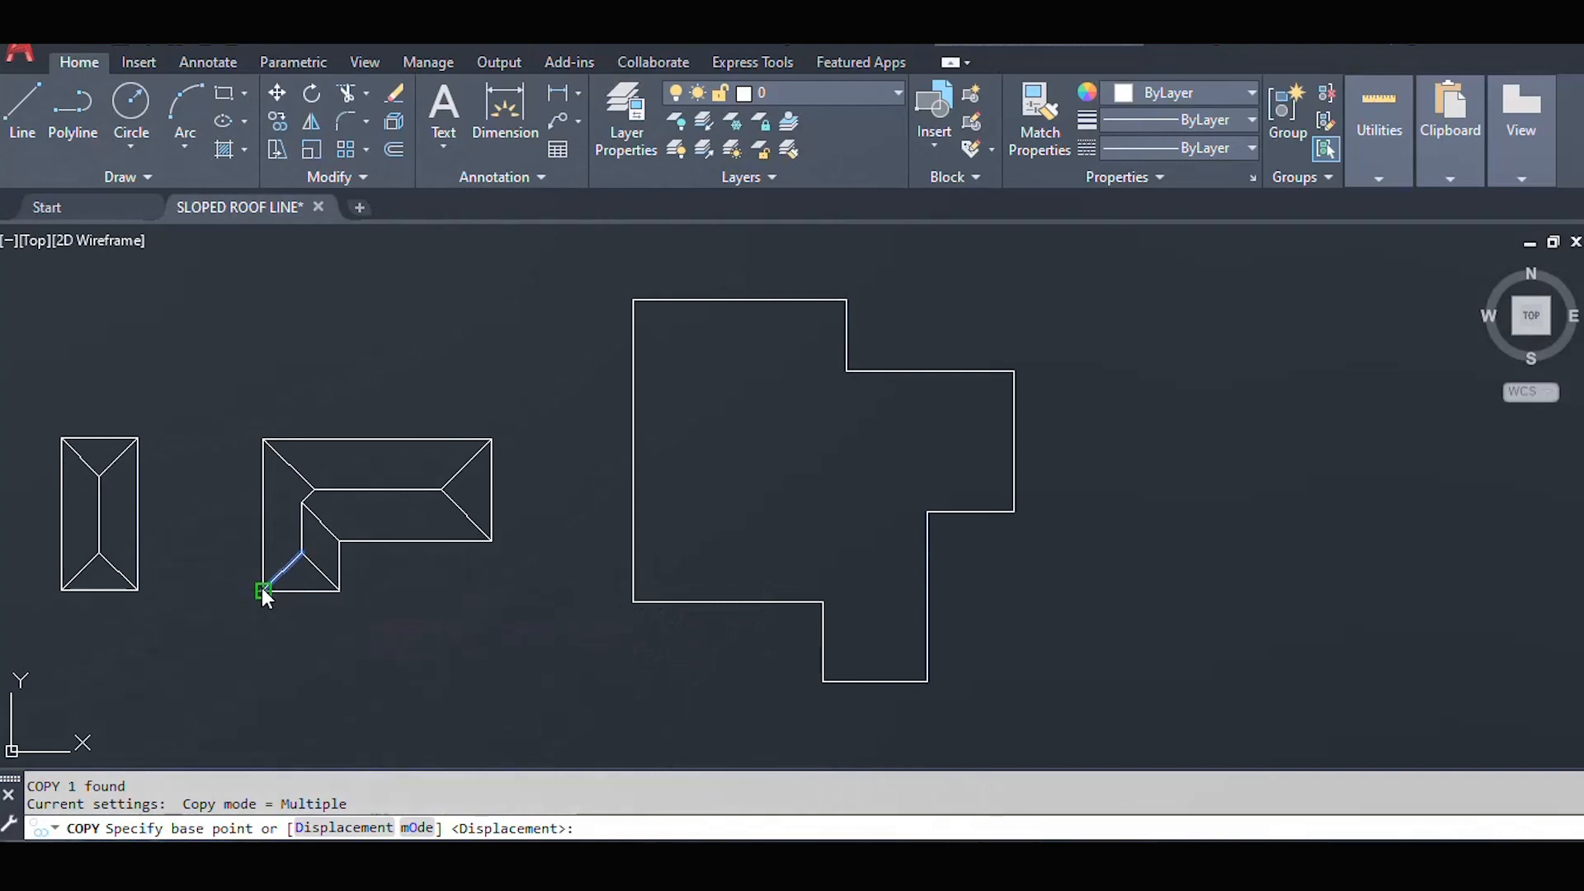
pyautogui.click(633, 602)
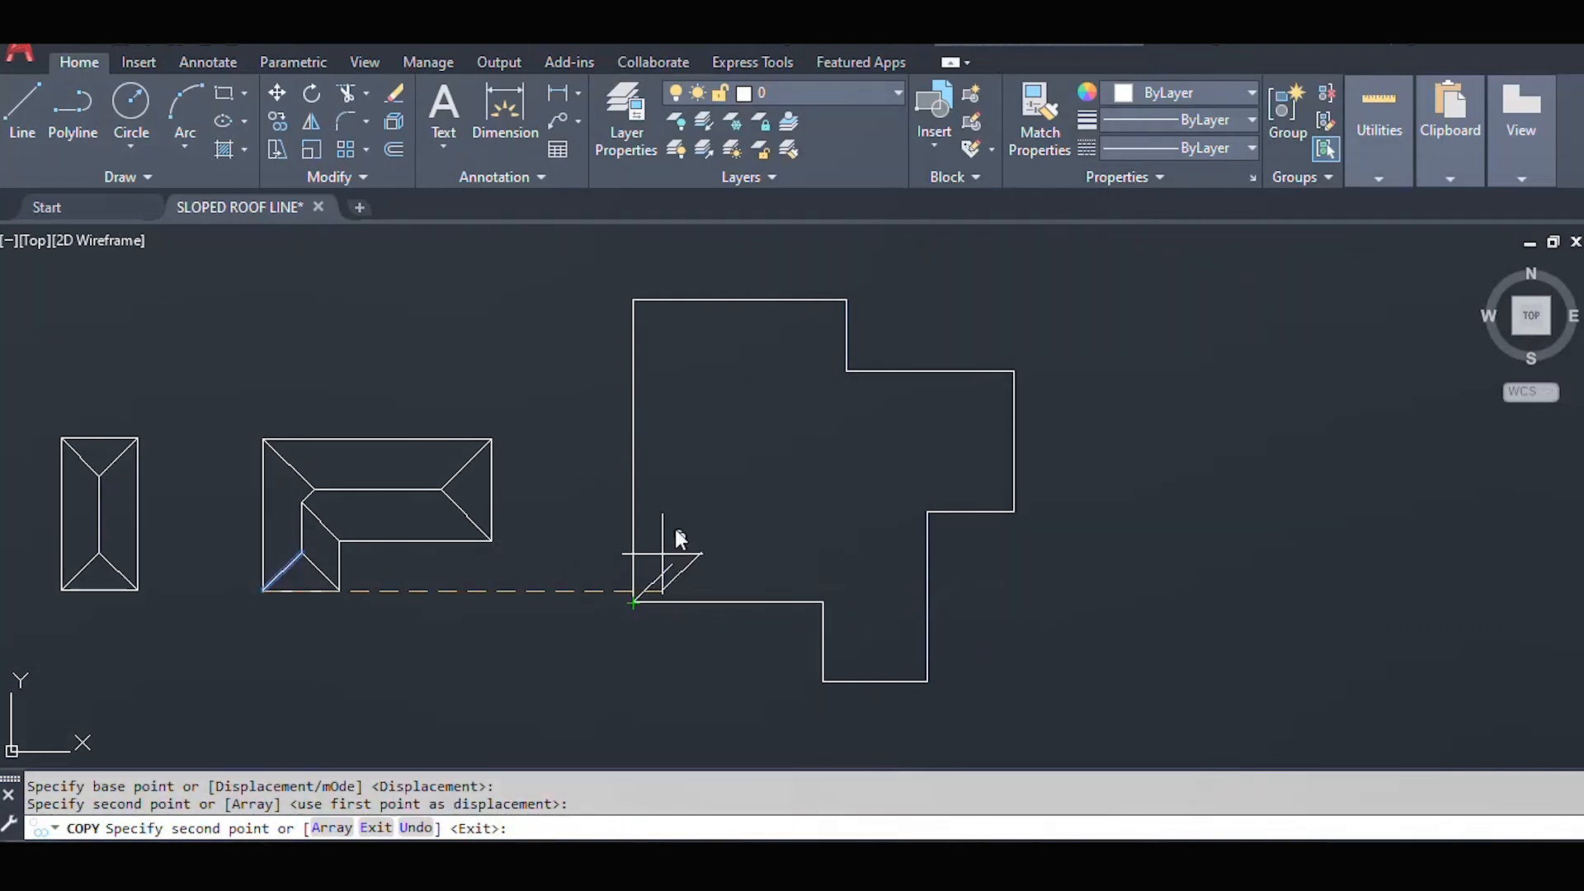
pyautogui.press('Escape')
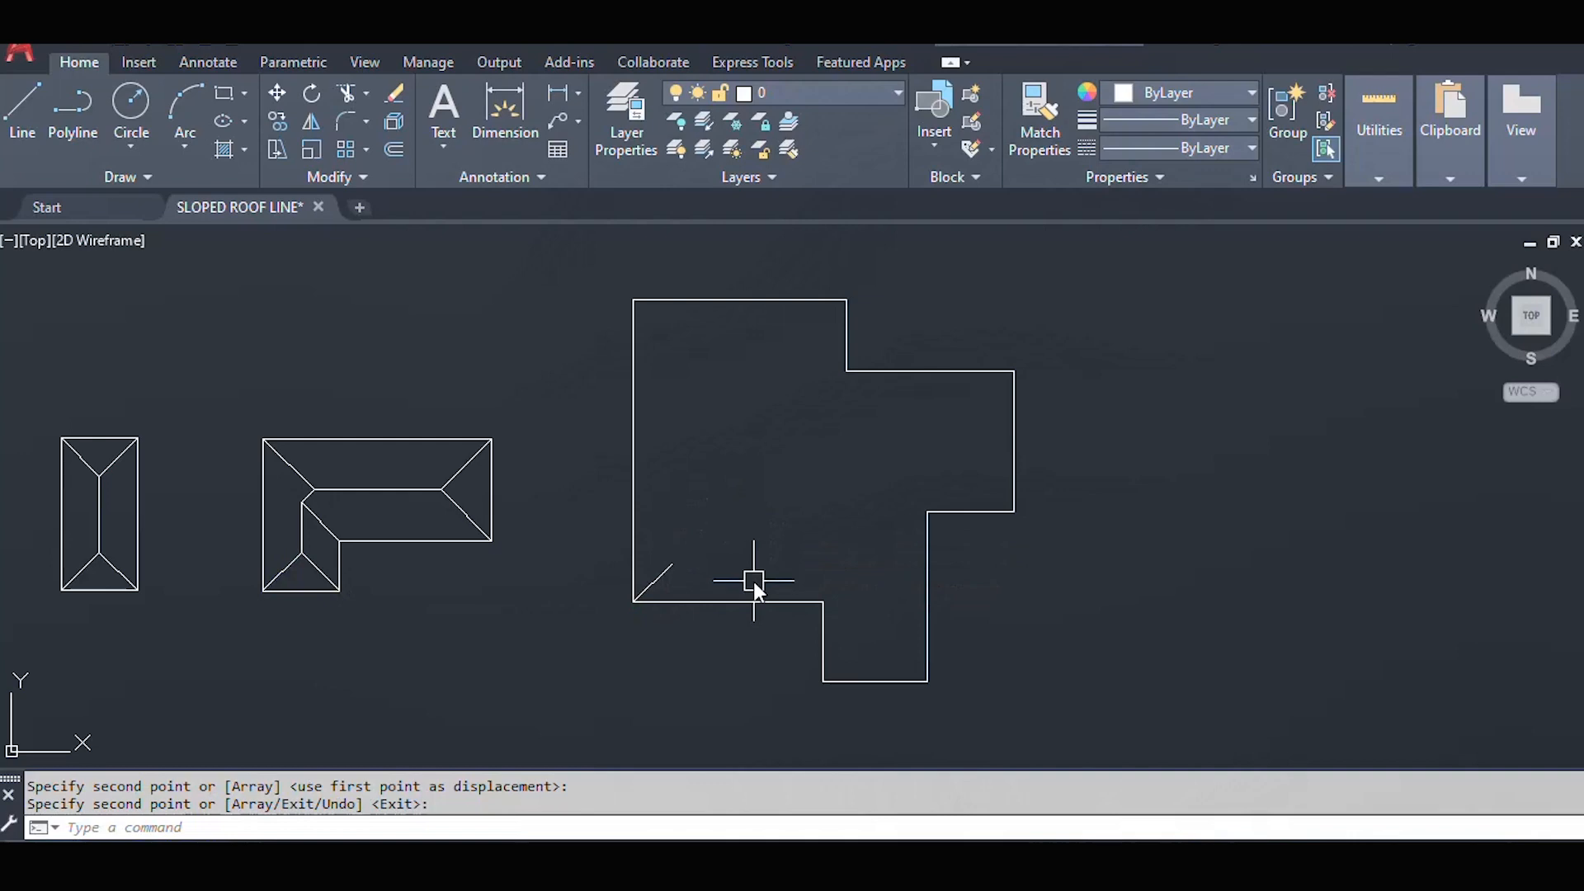
# - Copy the irregular outline's lower-left hip line from its upper end to the upper-right corner of its top edge
pyautogui.click(772, 301)
pyautogui.click(664, 571)
pyautogui.write('co')
pyautogui.press('Return')
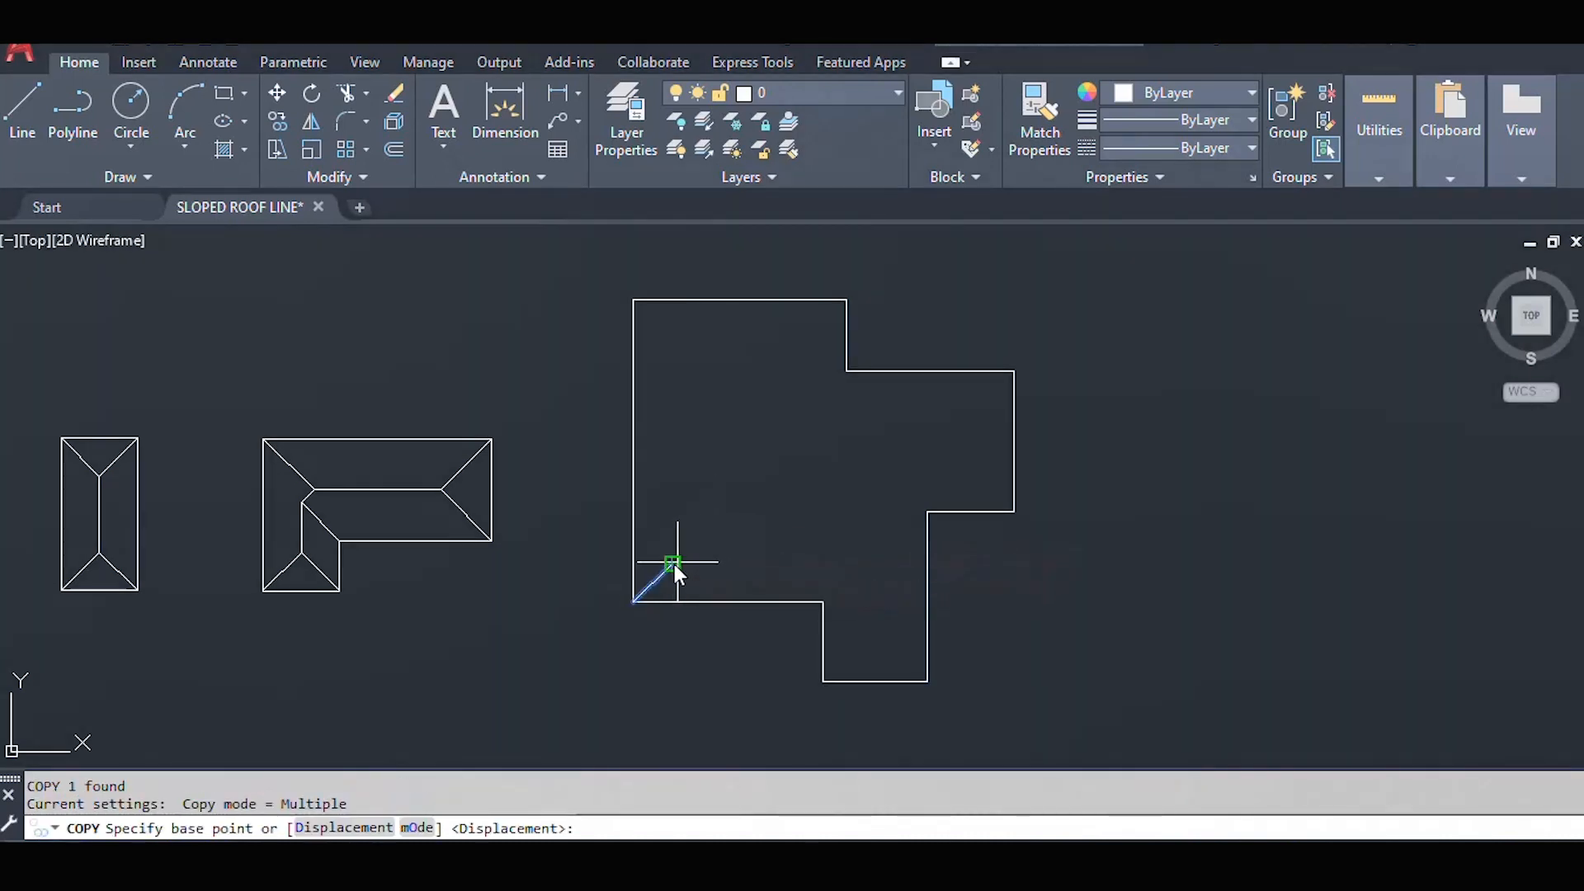
pyautogui.click(672, 564)
pyautogui.click(846, 299)
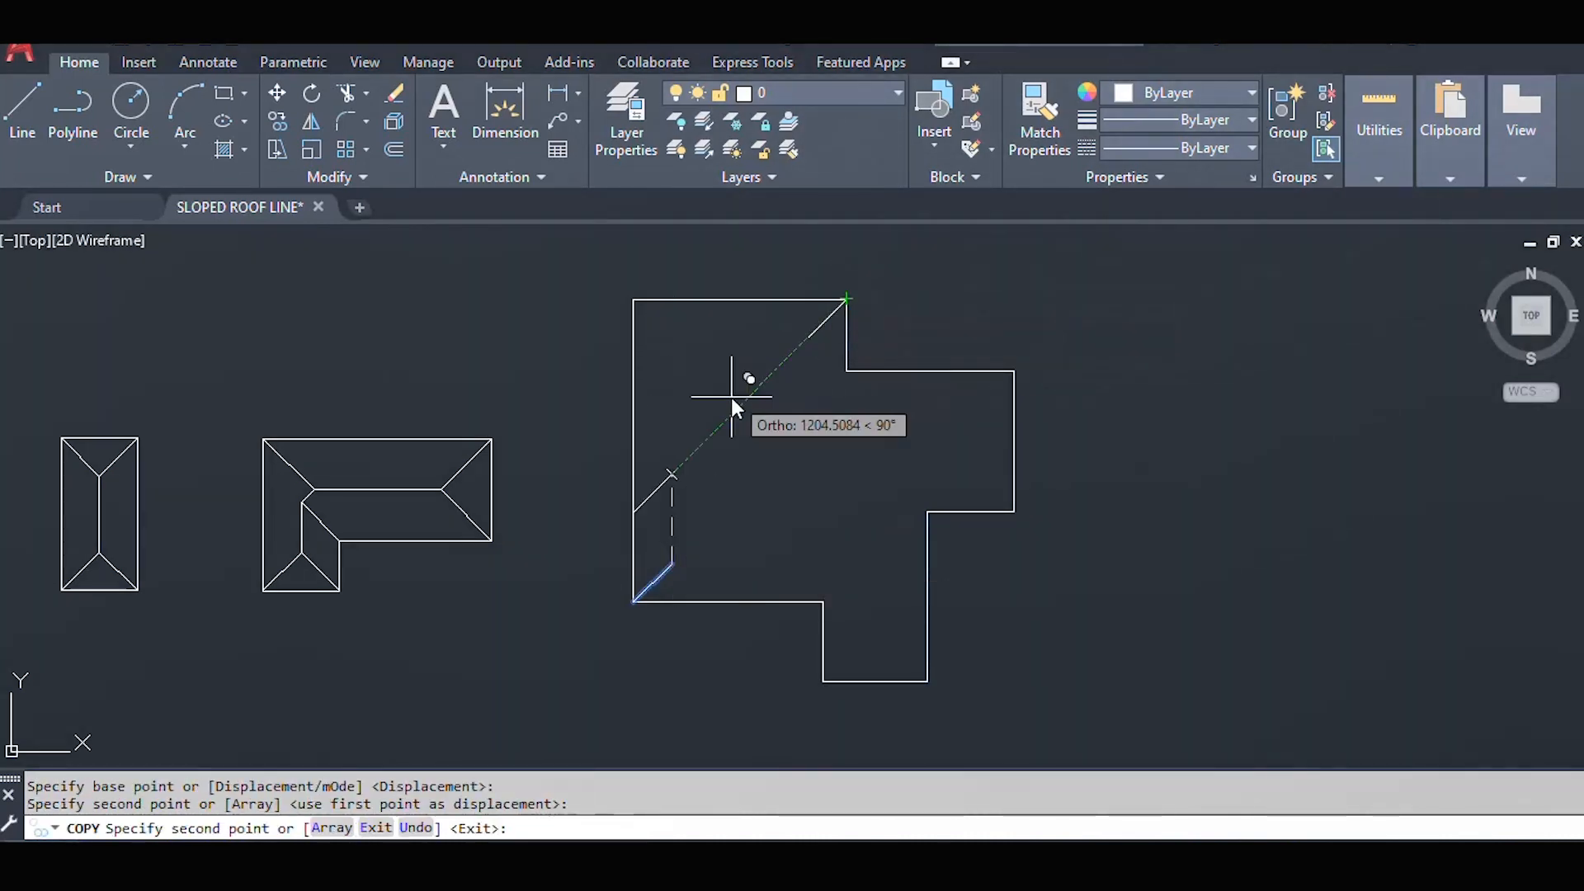
pyautogui.press('Return')
# - Copy the L-shape's upper-left hip line from its corner end to the upper-left corner of the irregular outline
pyautogui.click(303, 484)
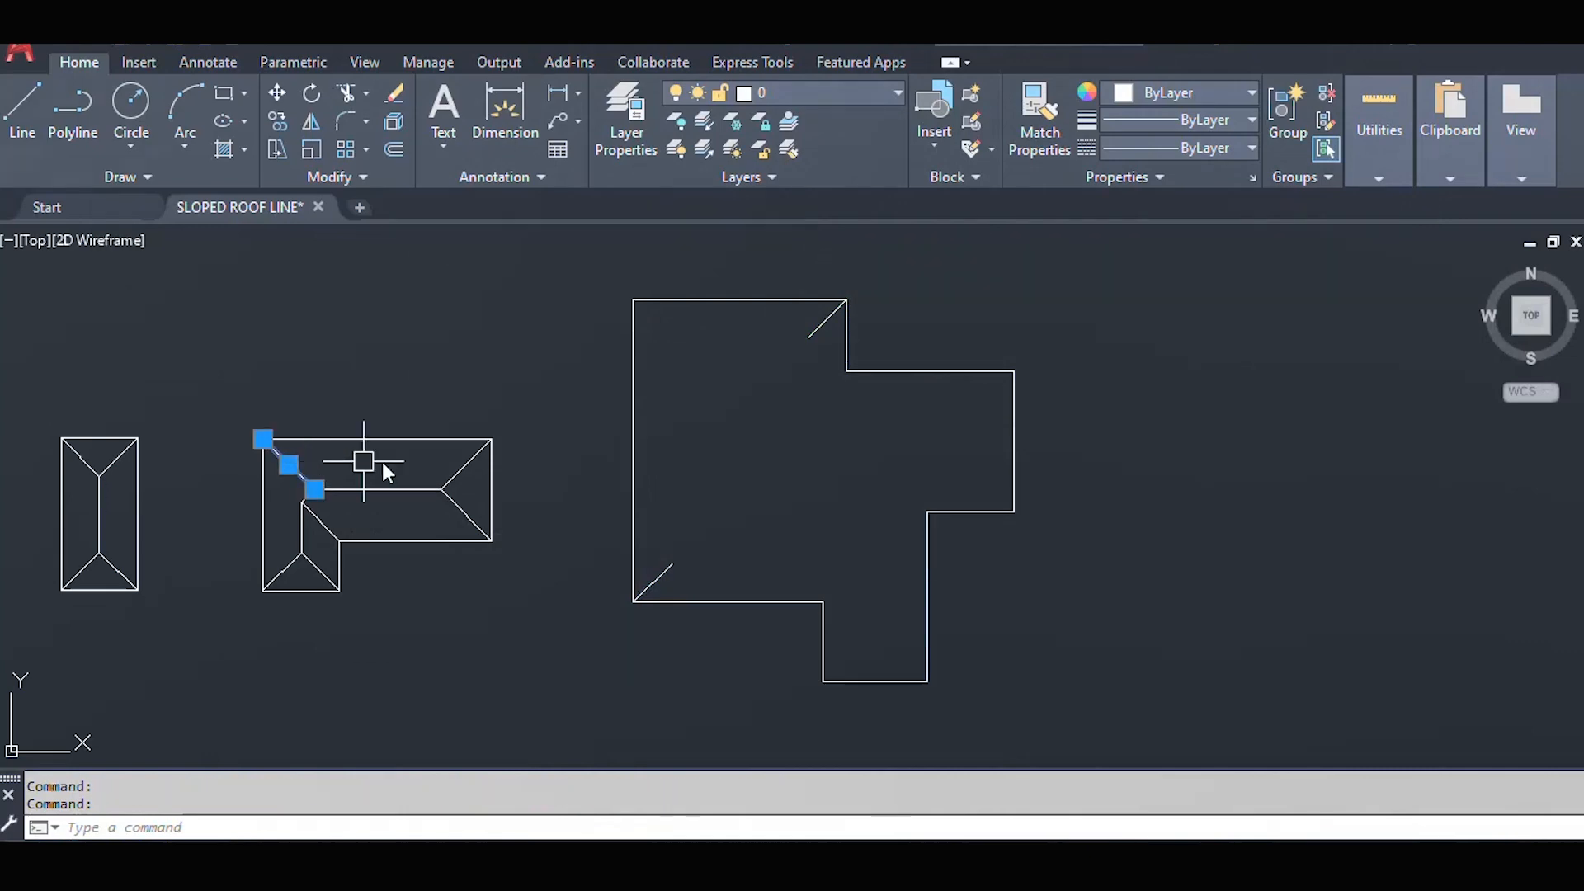
pyautogui.write('co')
pyautogui.press('Return')
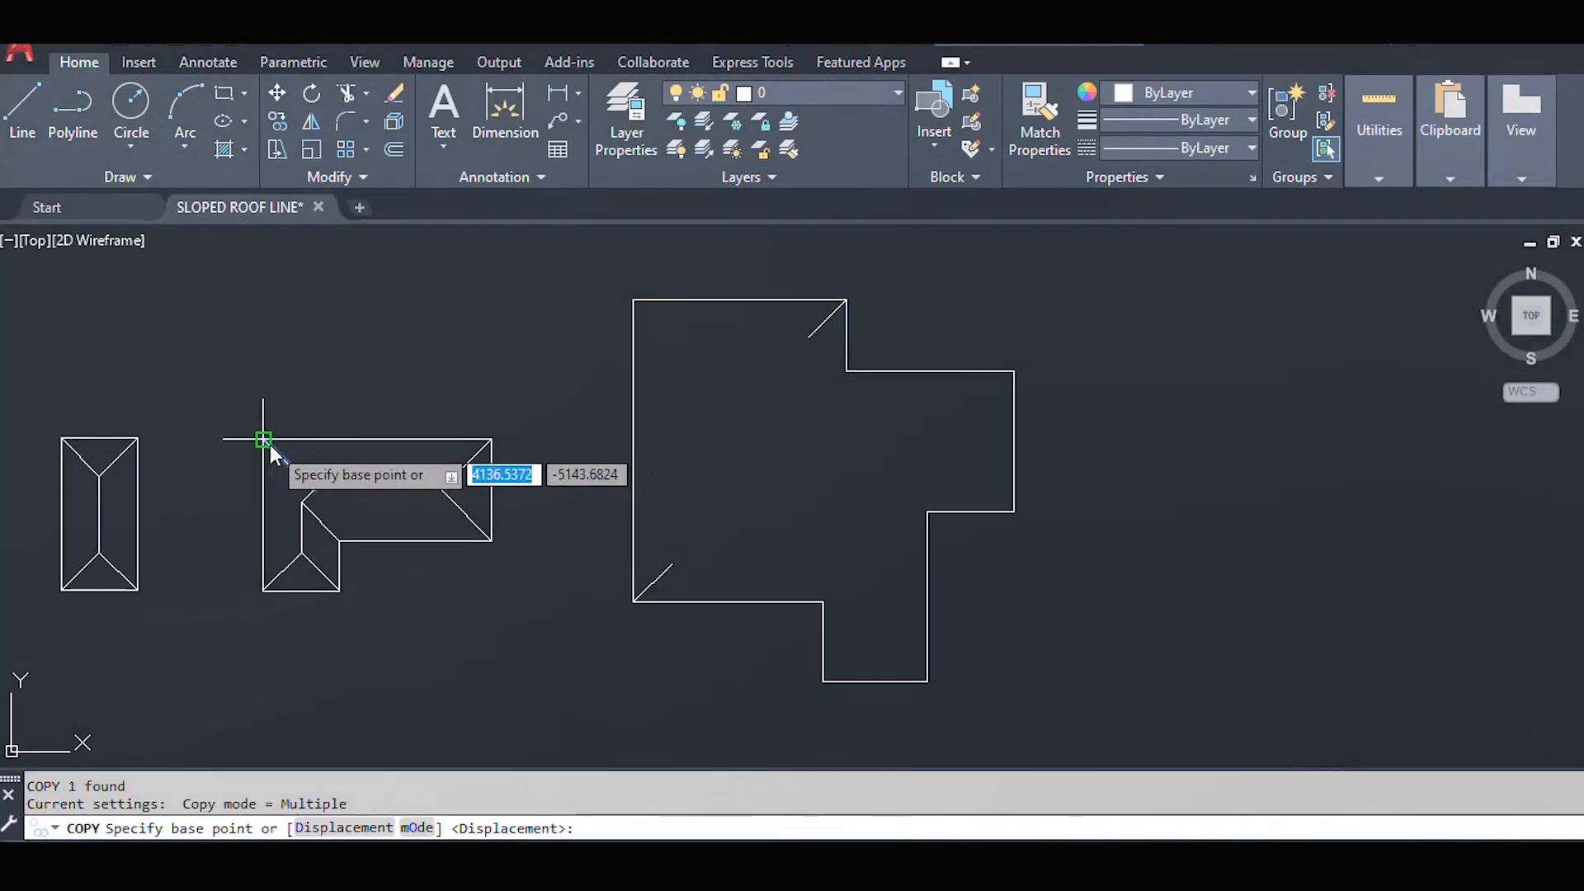
pyautogui.click(264, 441)
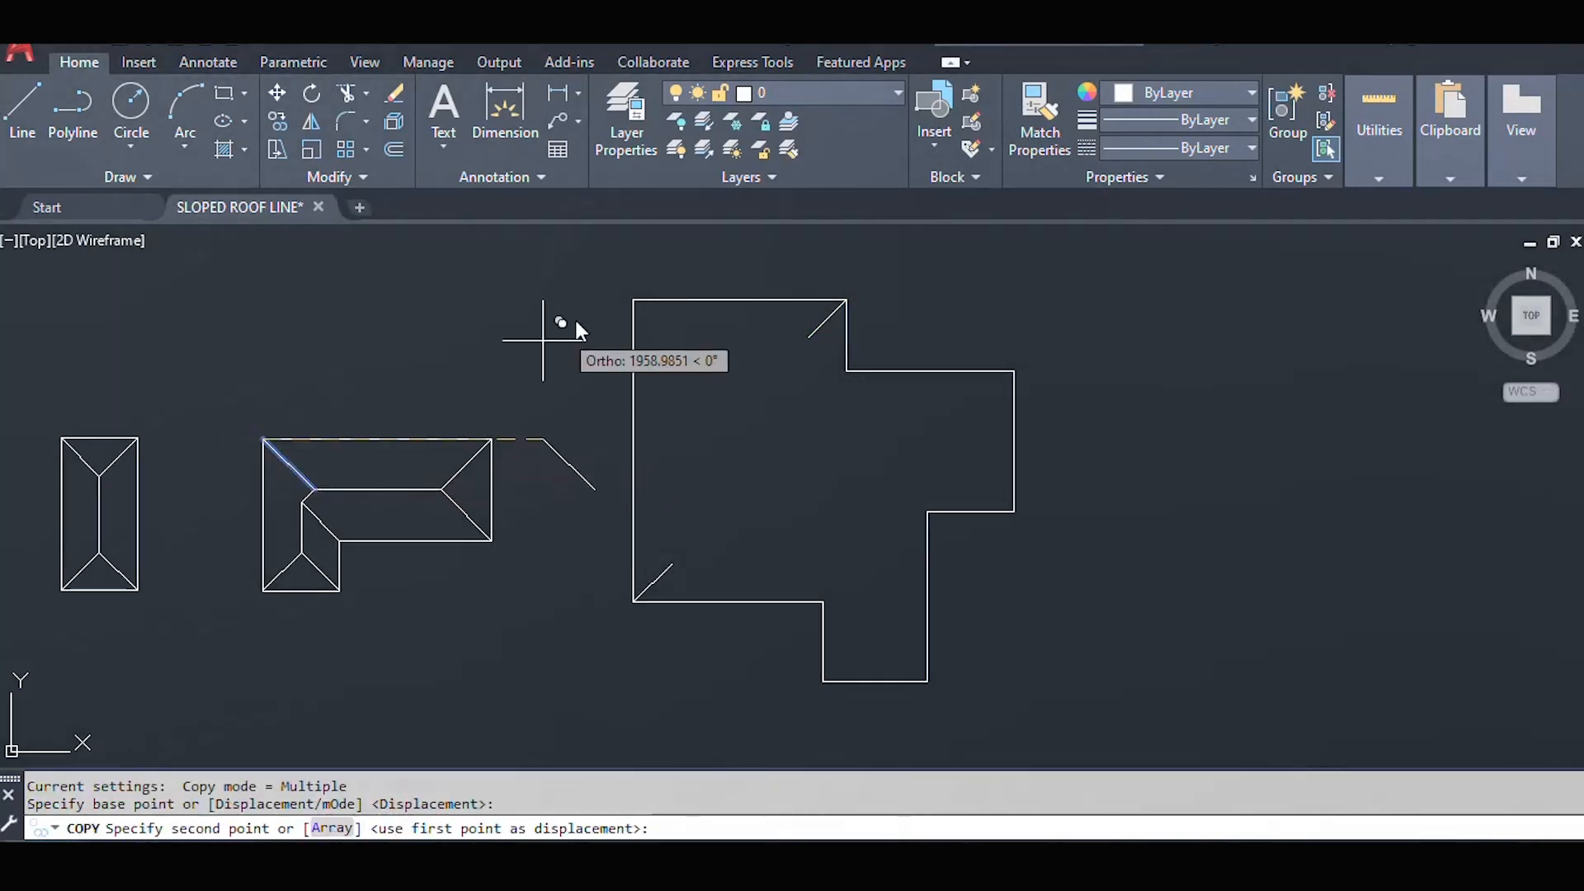
pyautogui.click(636, 300)
pyautogui.press('Return')
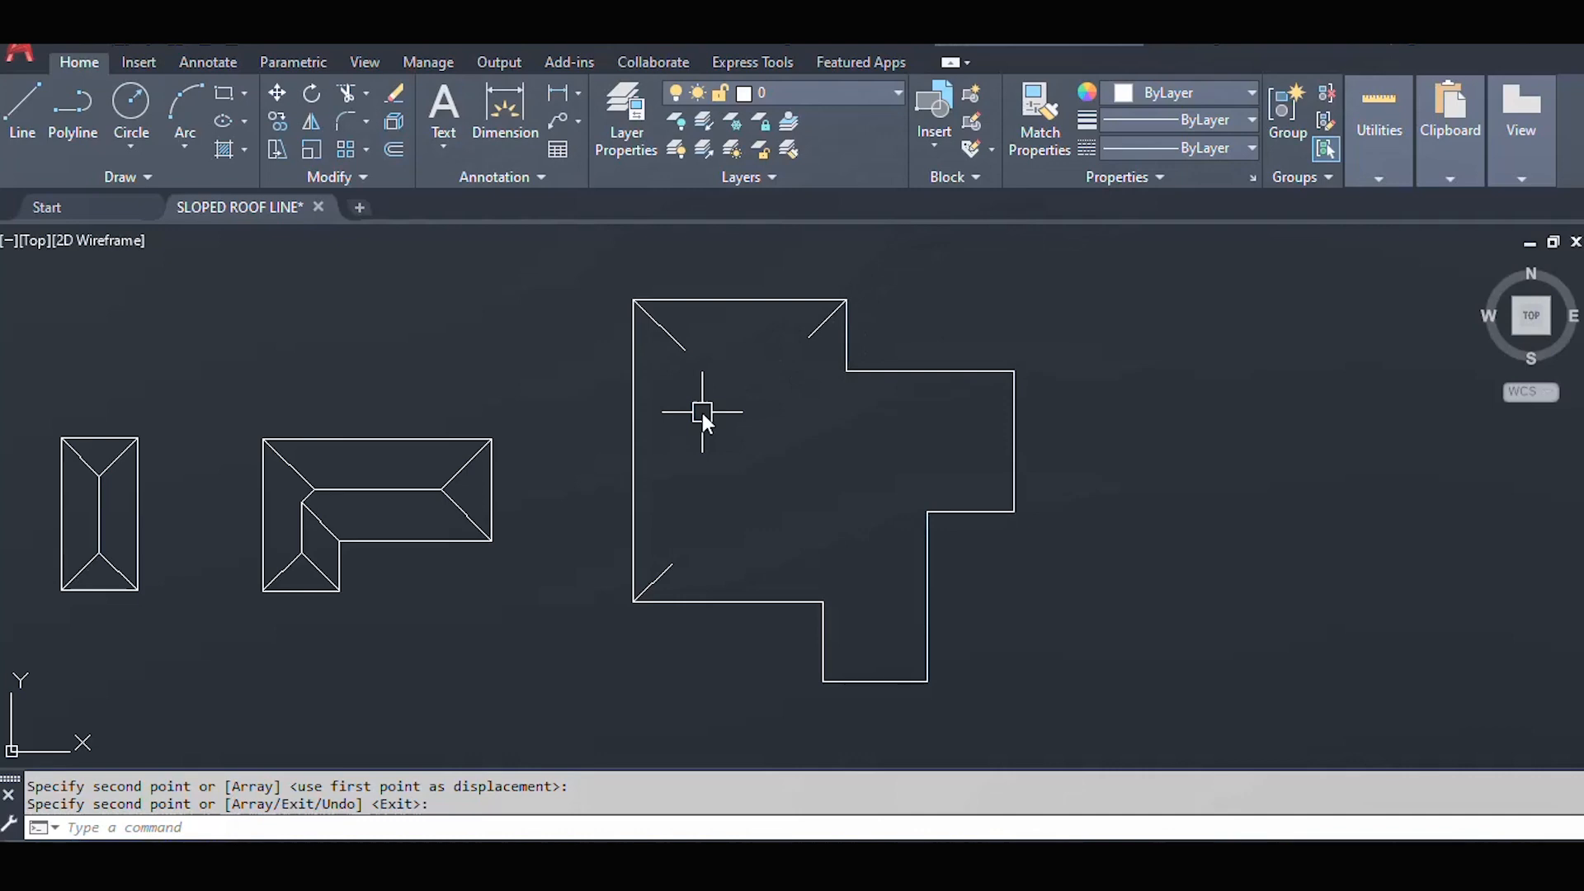
# - Fillet the two upper hip lines of the irregular outline so they meet in a sharp corner
pyautogui.write('f')
pyautogui.press('Return')
pyautogui.click(670, 337)
pyautogui.click(798, 334)
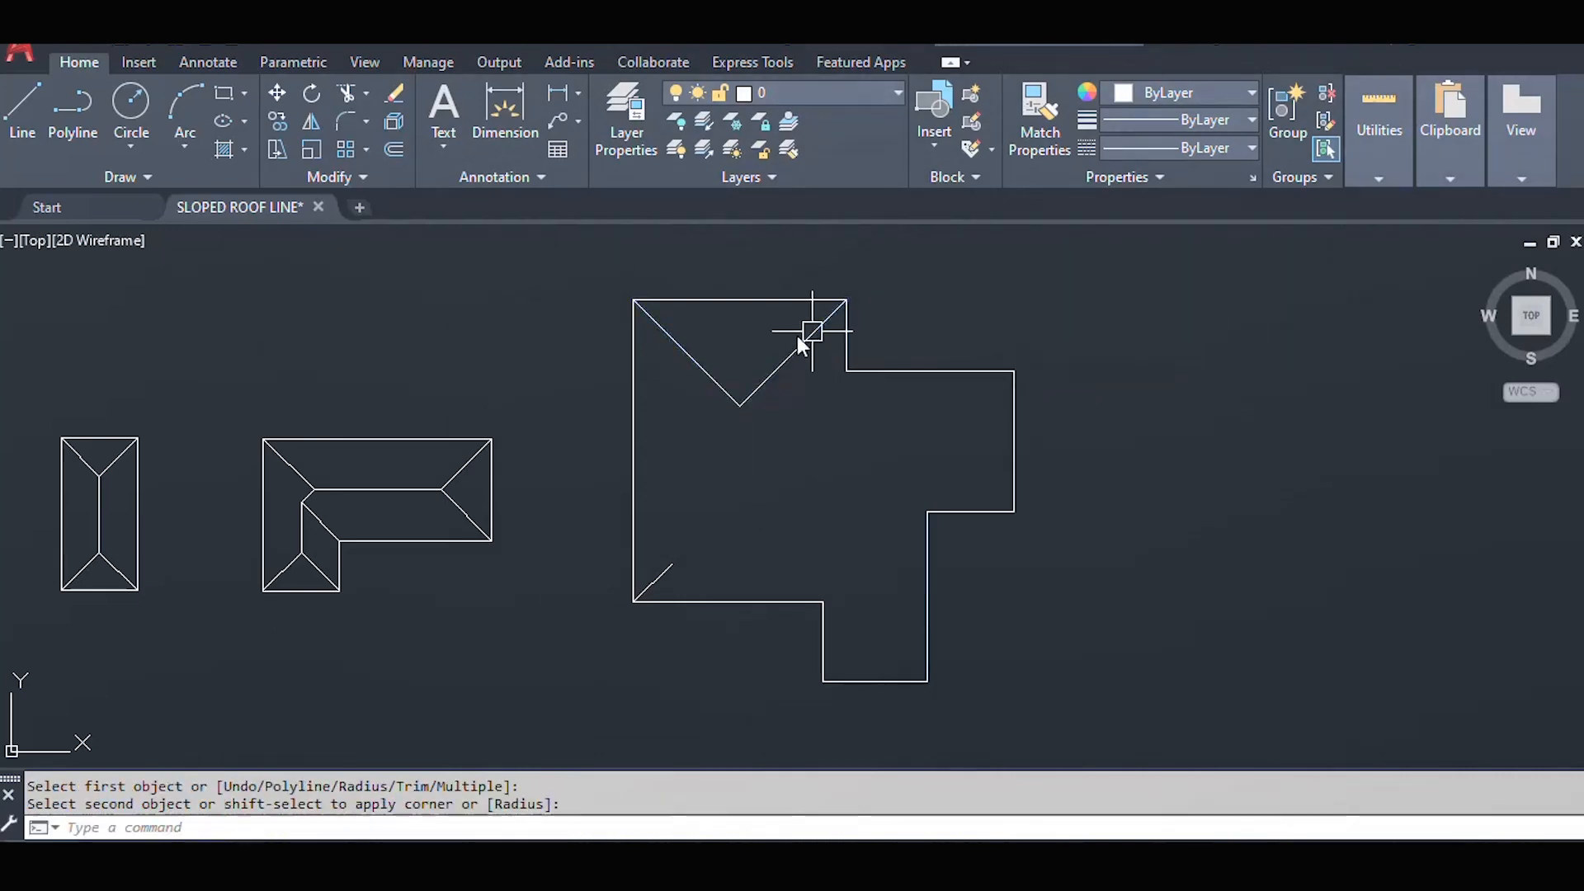
pyautogui.press('Escape')
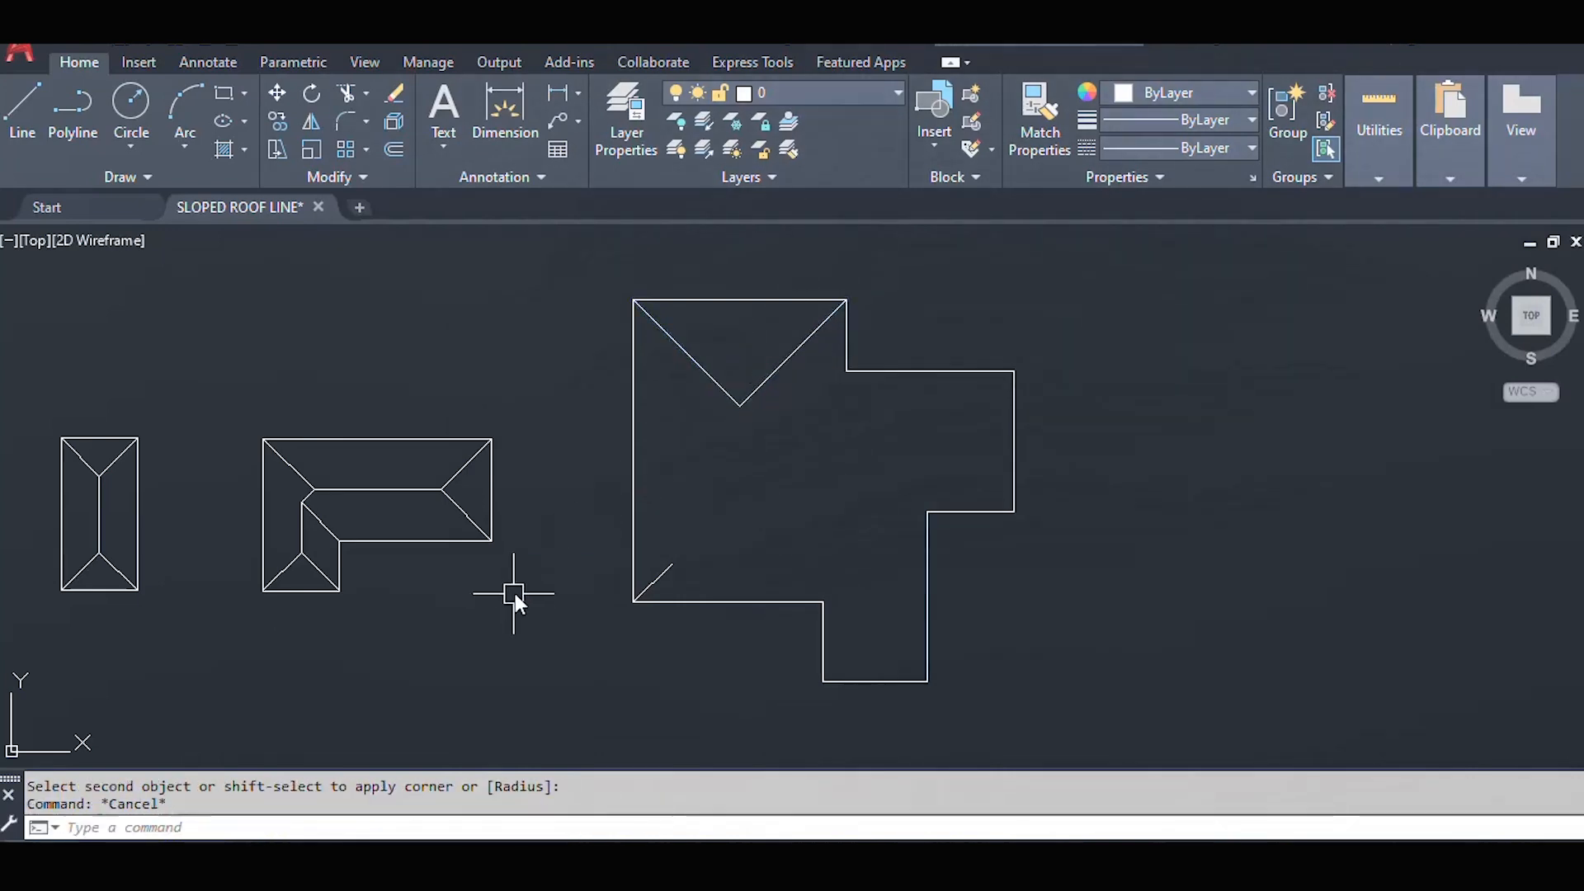
# - Draw a short vertical ridge line downward from the intersection of the two upper hip lines
pyautogui.write('l')
pyautogui.press('Return')
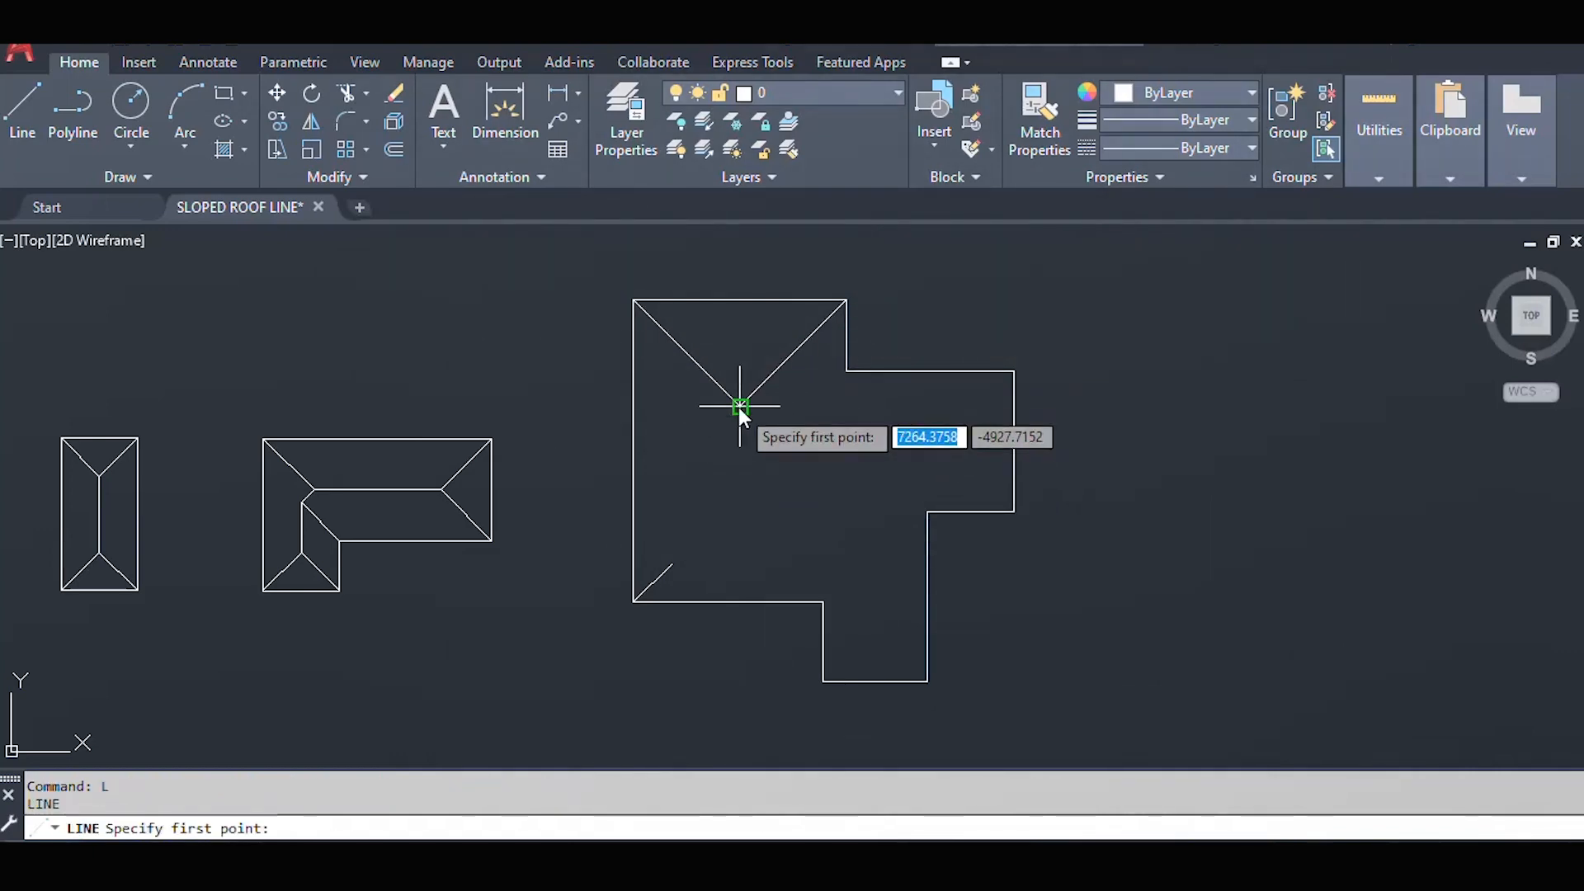
pyautogui.click(740, 407)
pyautogui.click(740, 481)
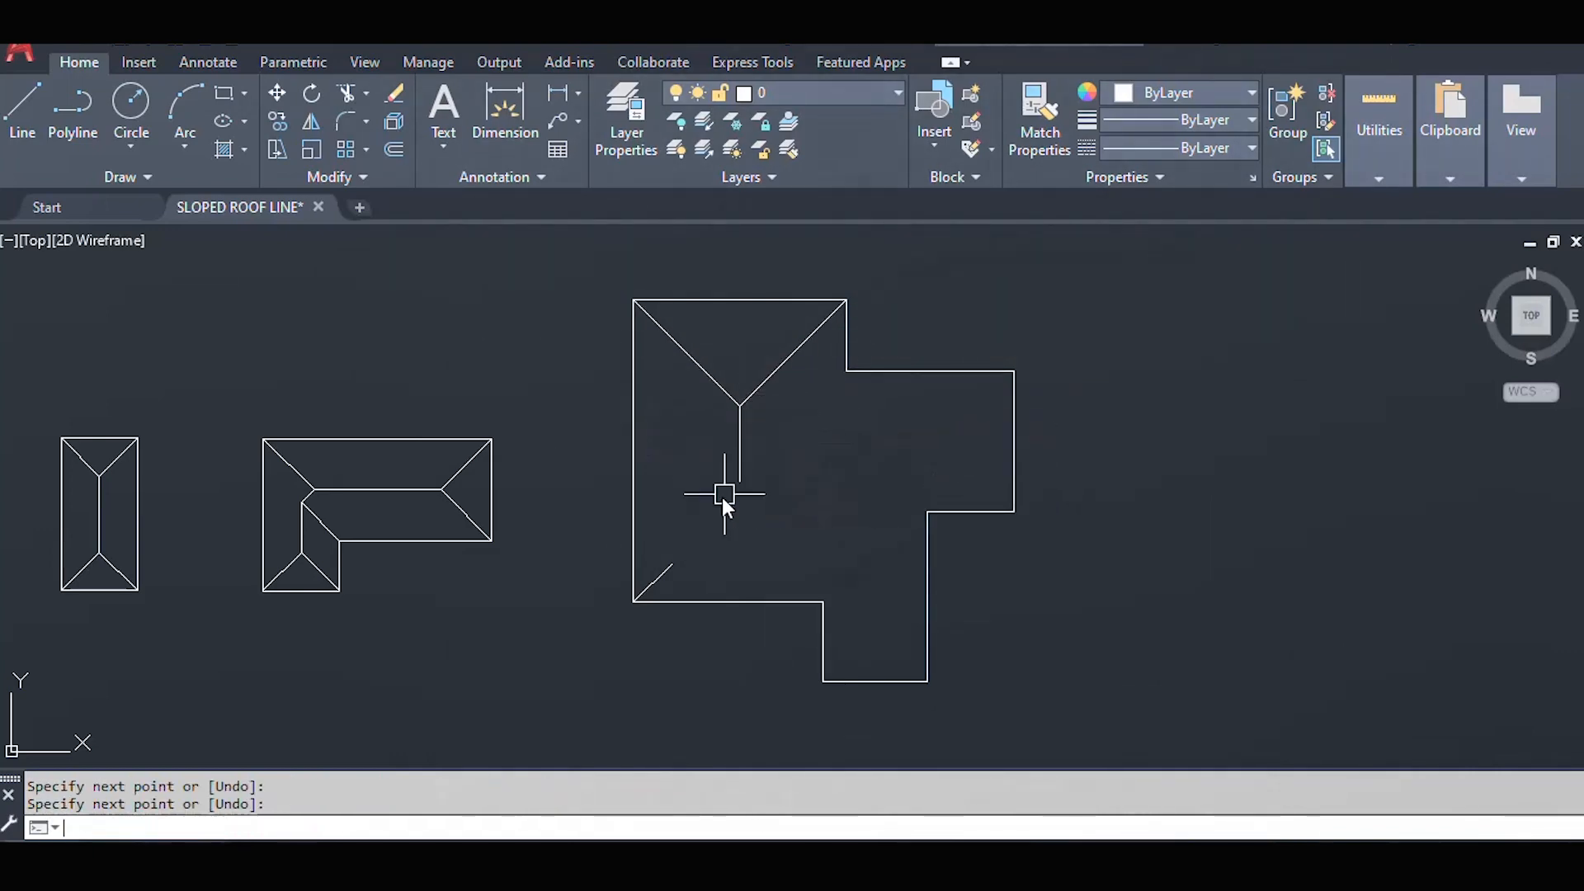
pyautogui.press('Return')
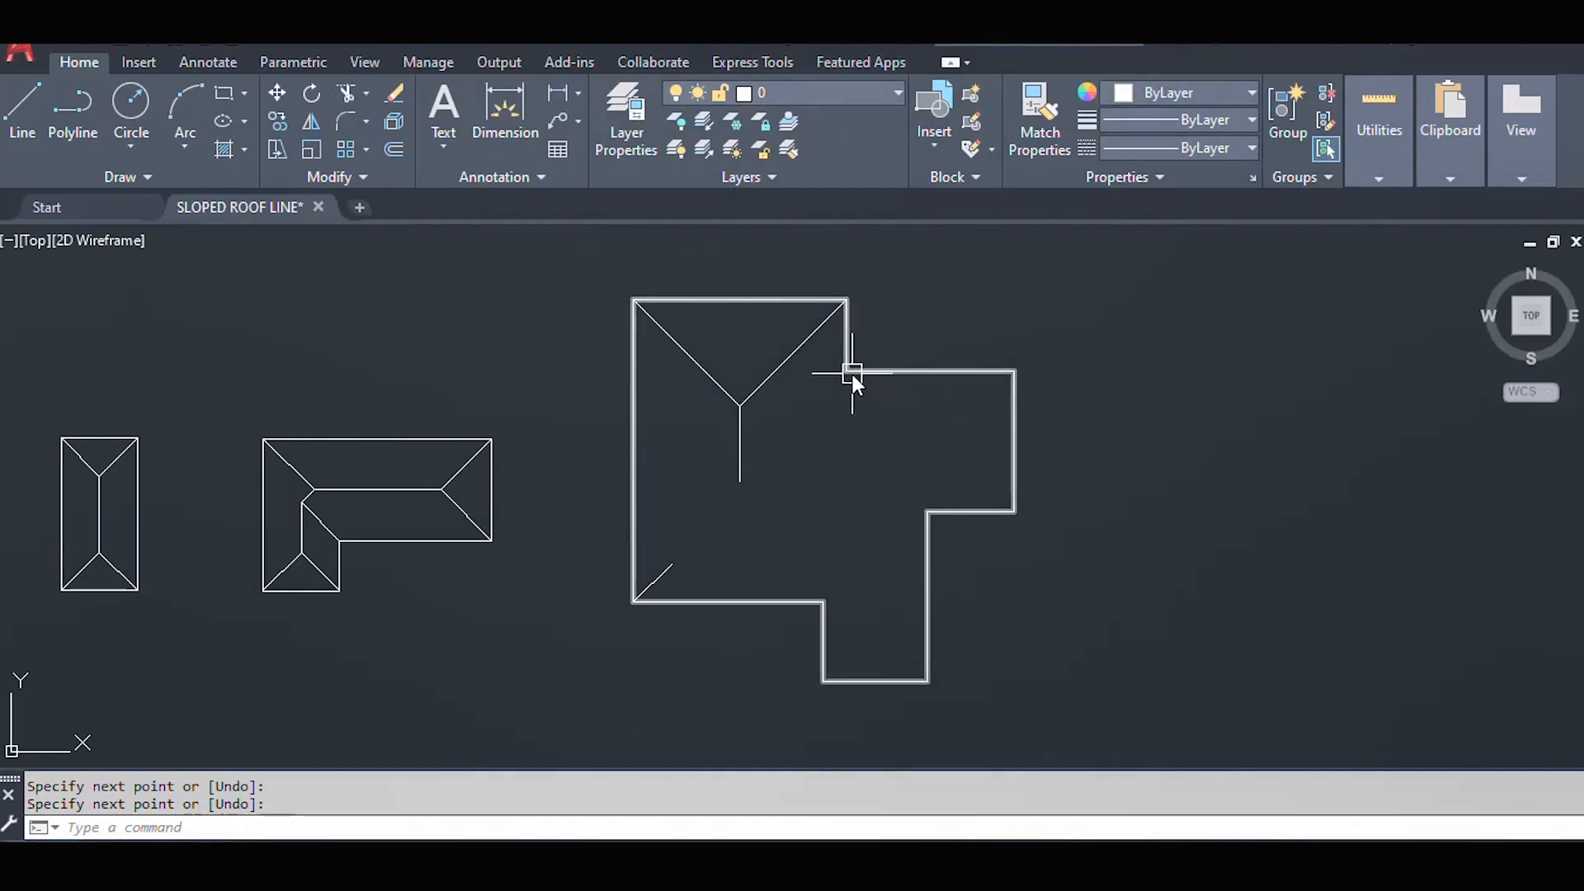
# - Copy the upper-right hip line from its corner end to the inner corner directly below as a valley line
pyautogui.click(768, 381)
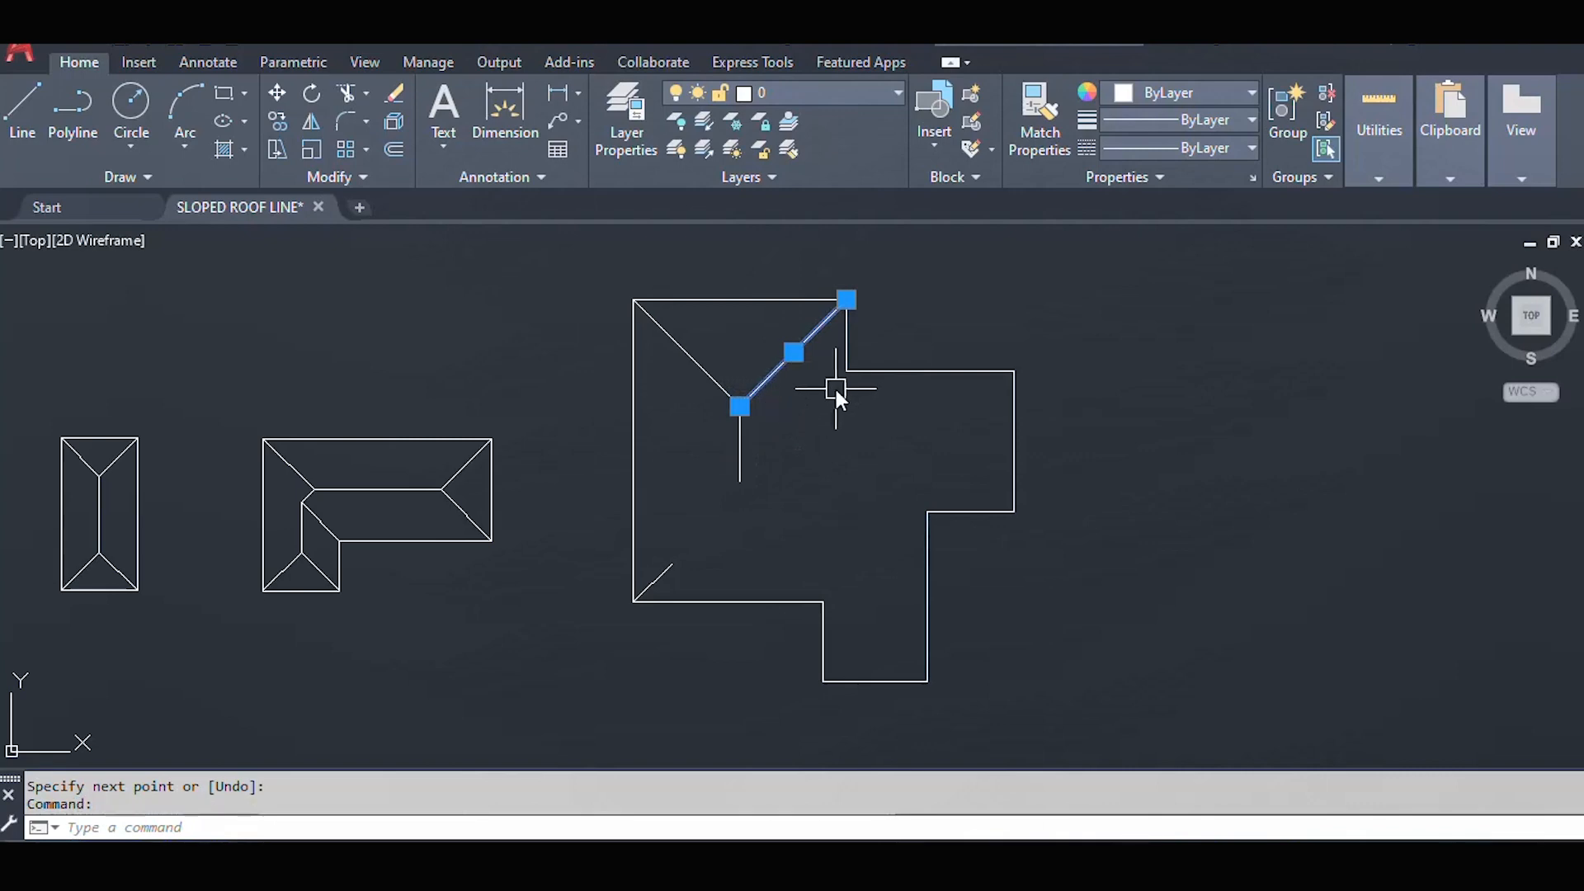
pyautogui.write('co')
pyautogui.press('Return')
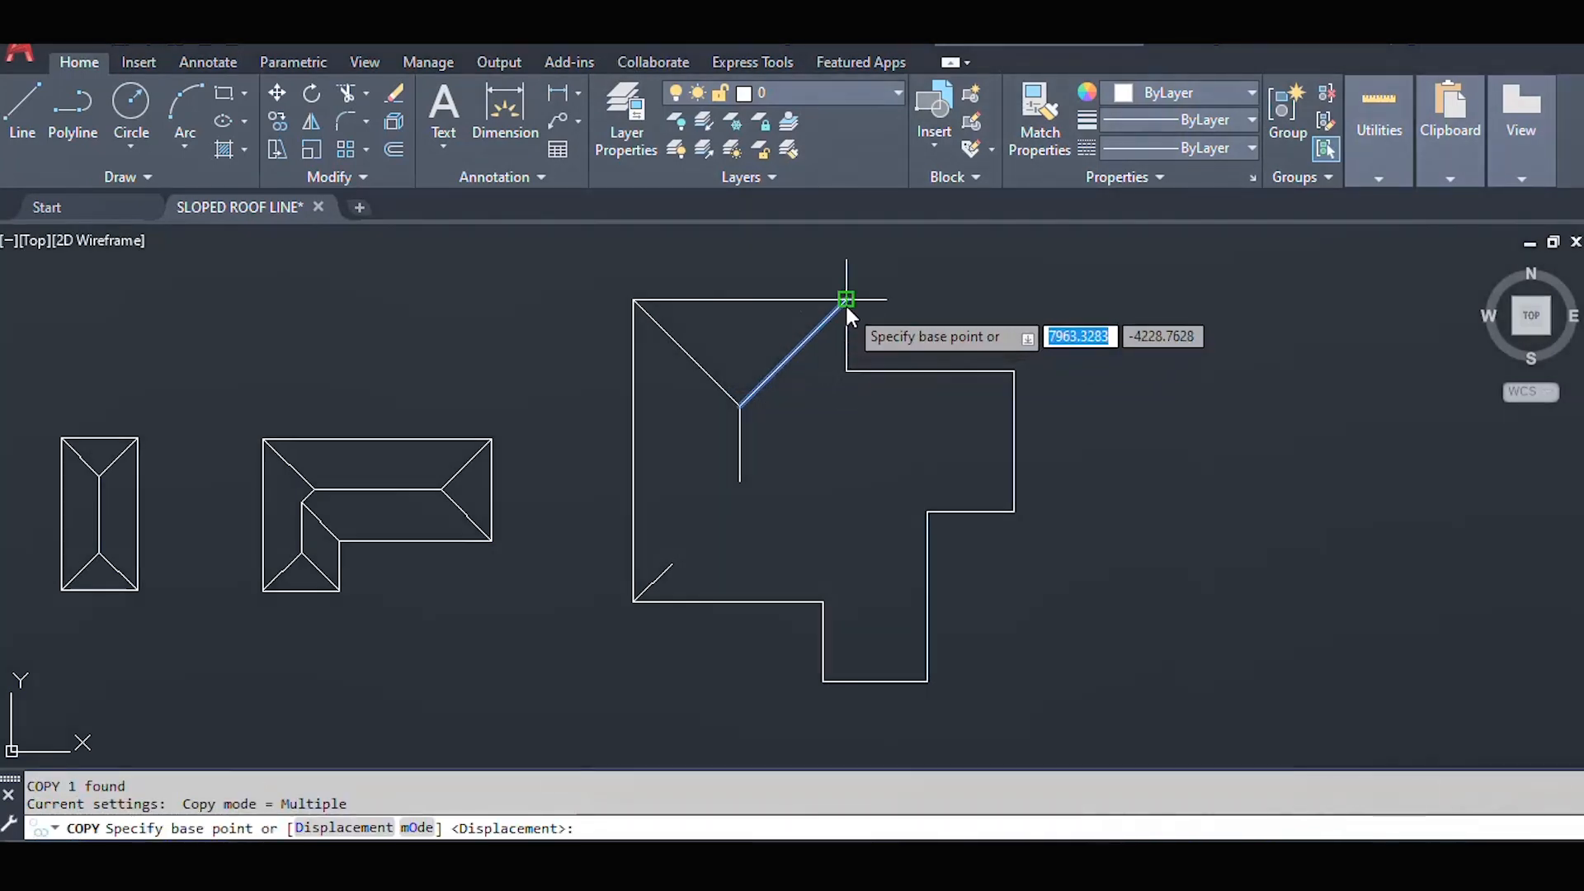
pyautogui.click(845, 302)
pyautogui.press('Return')
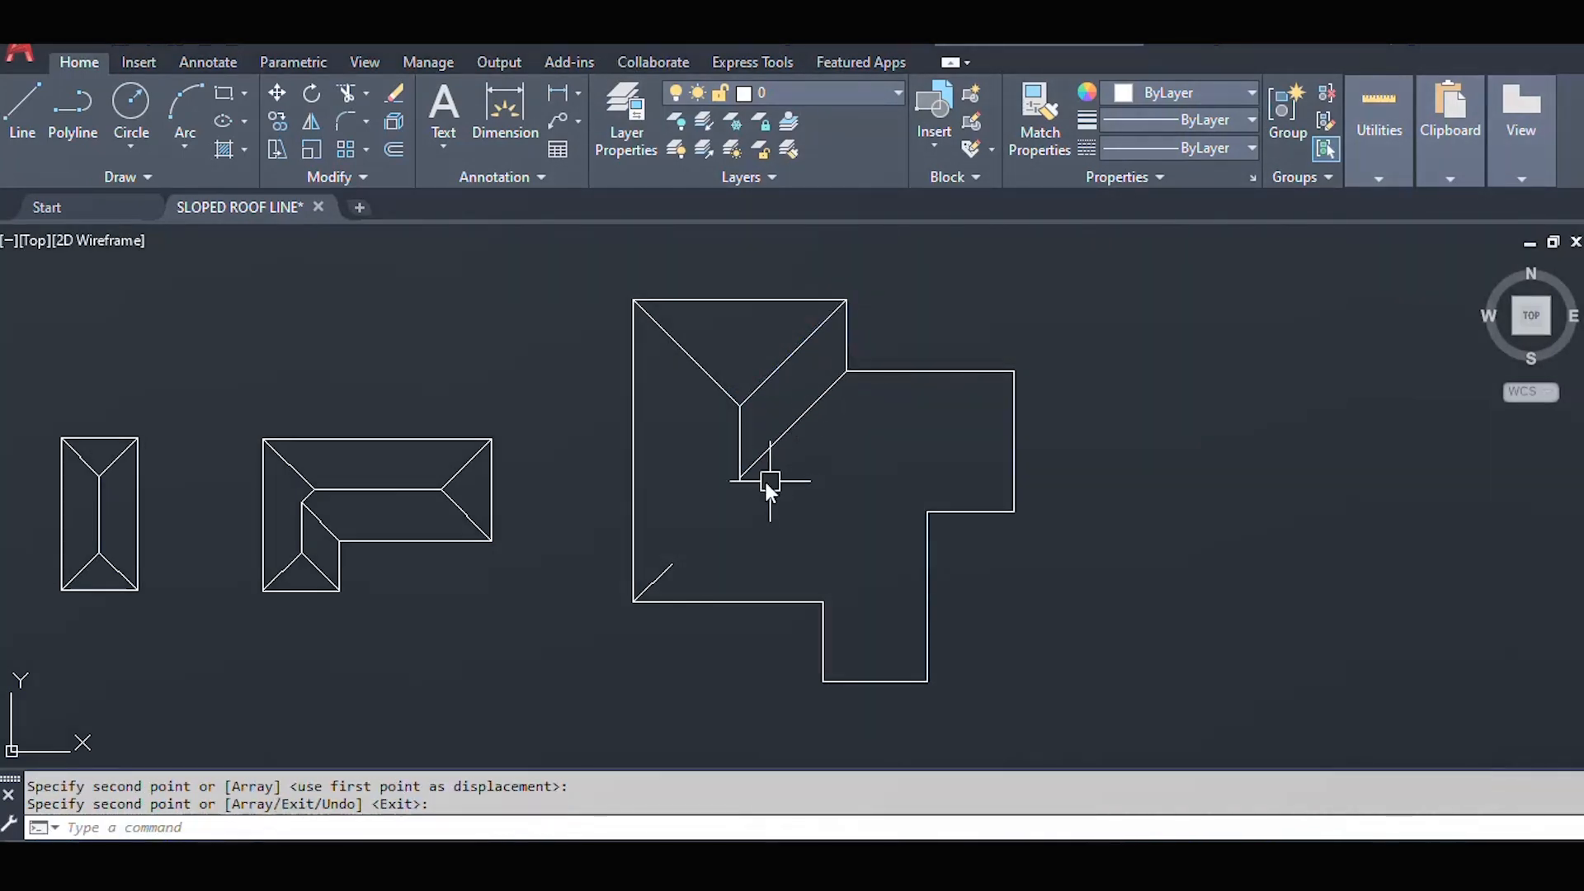
# - Fillet the vertical ridge line with the copied valley line so they end in a sharp corner
pyautogui.write('f')
pyautogui.press('Return')
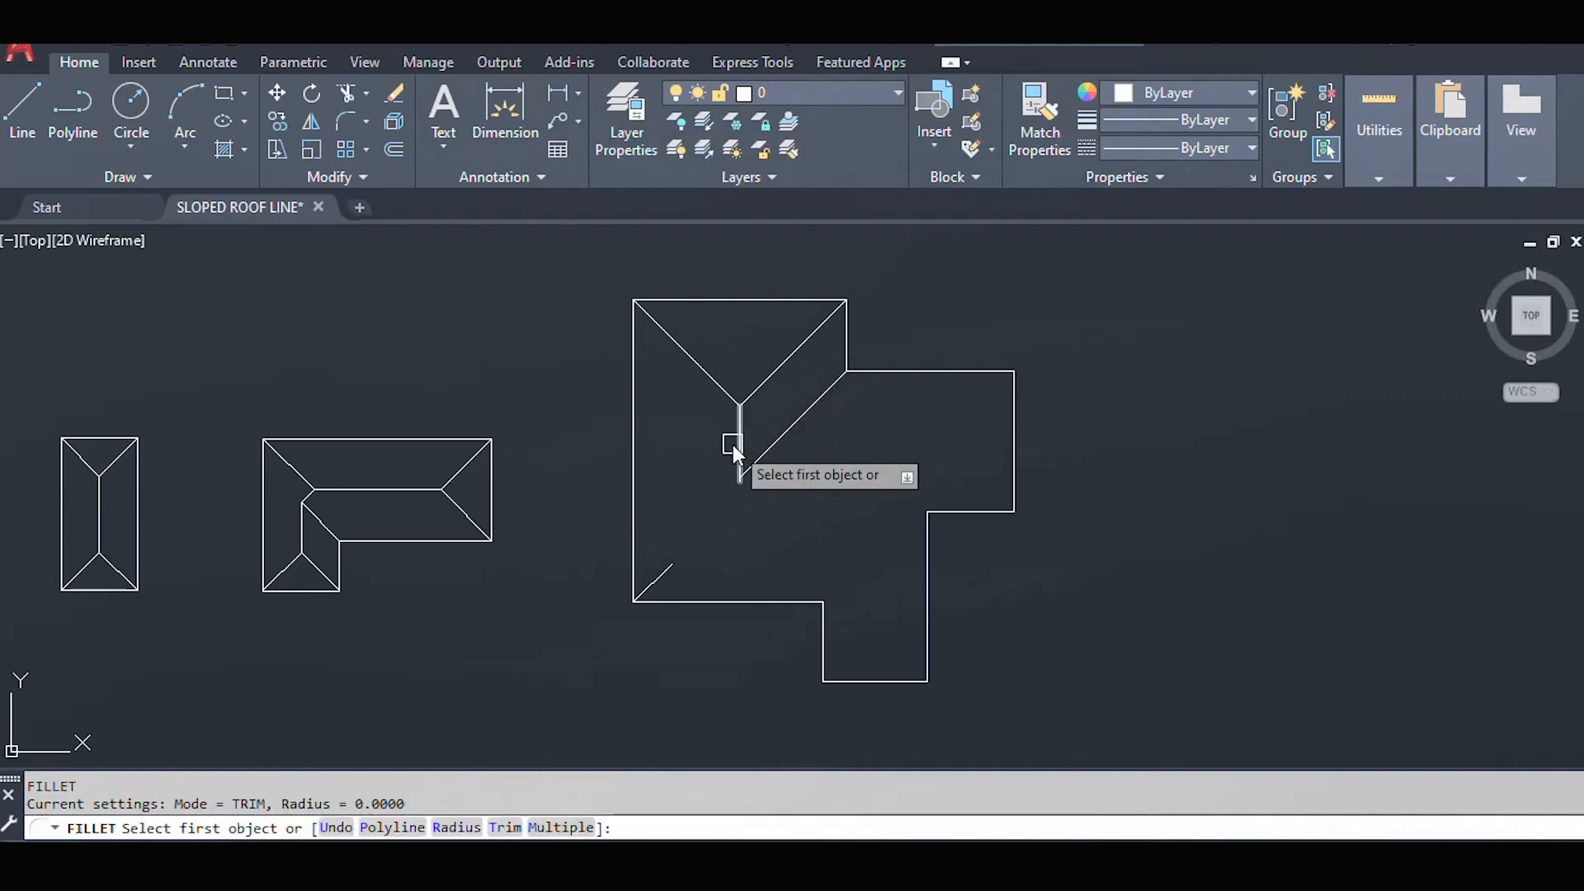
pyautogui.click(737, 445)
pyautogui.click(776, 443)
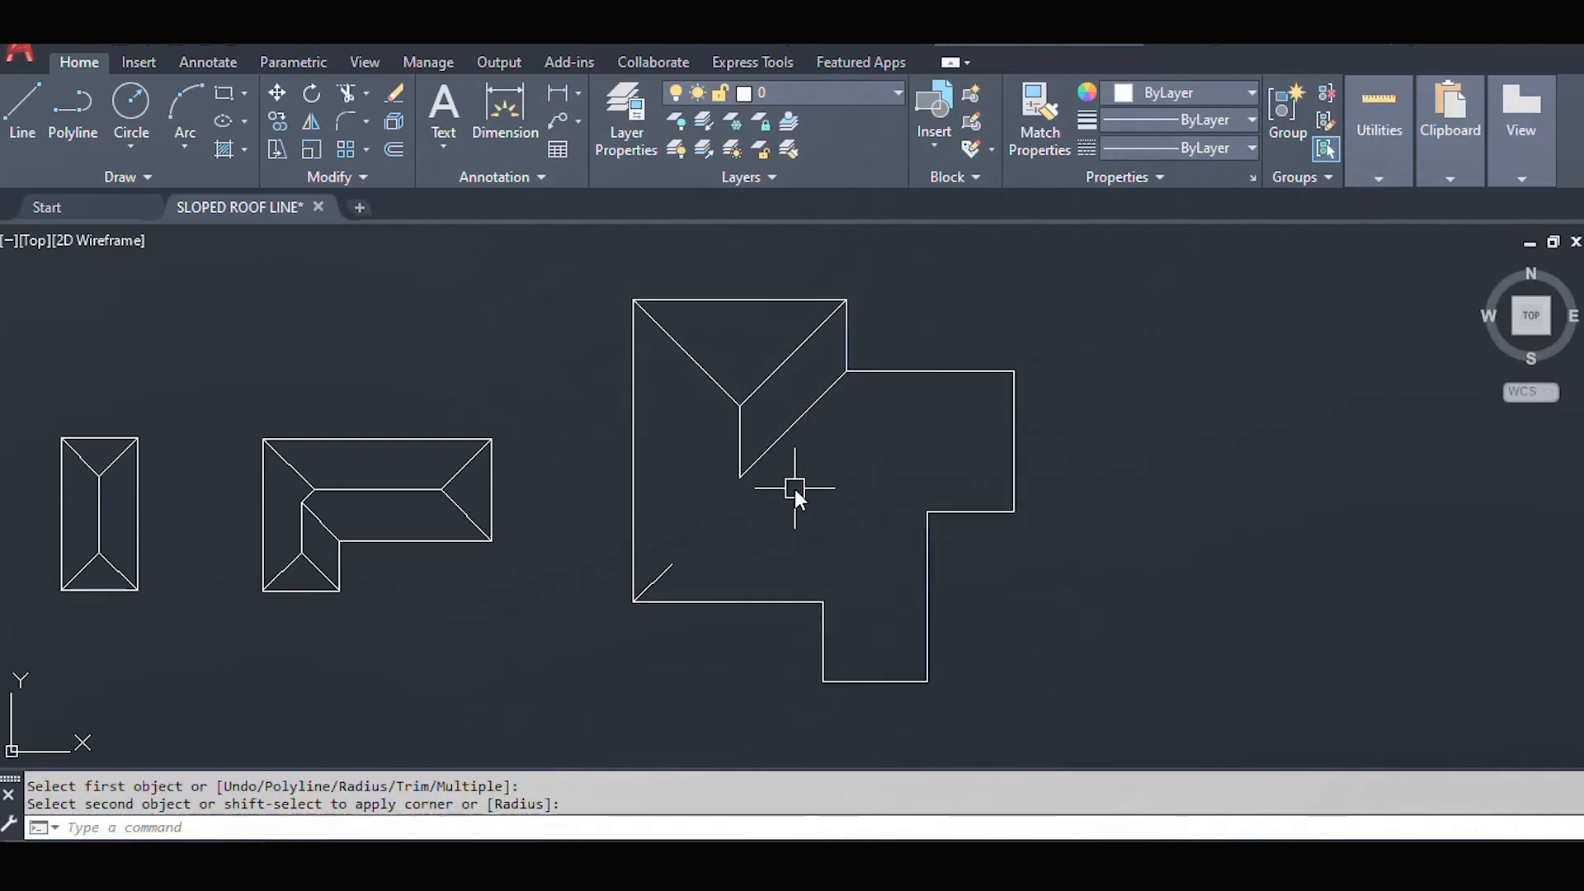
pyautogui.scroll(2, 804, 483)
pyautogui.scroll(-2, 808, 472)
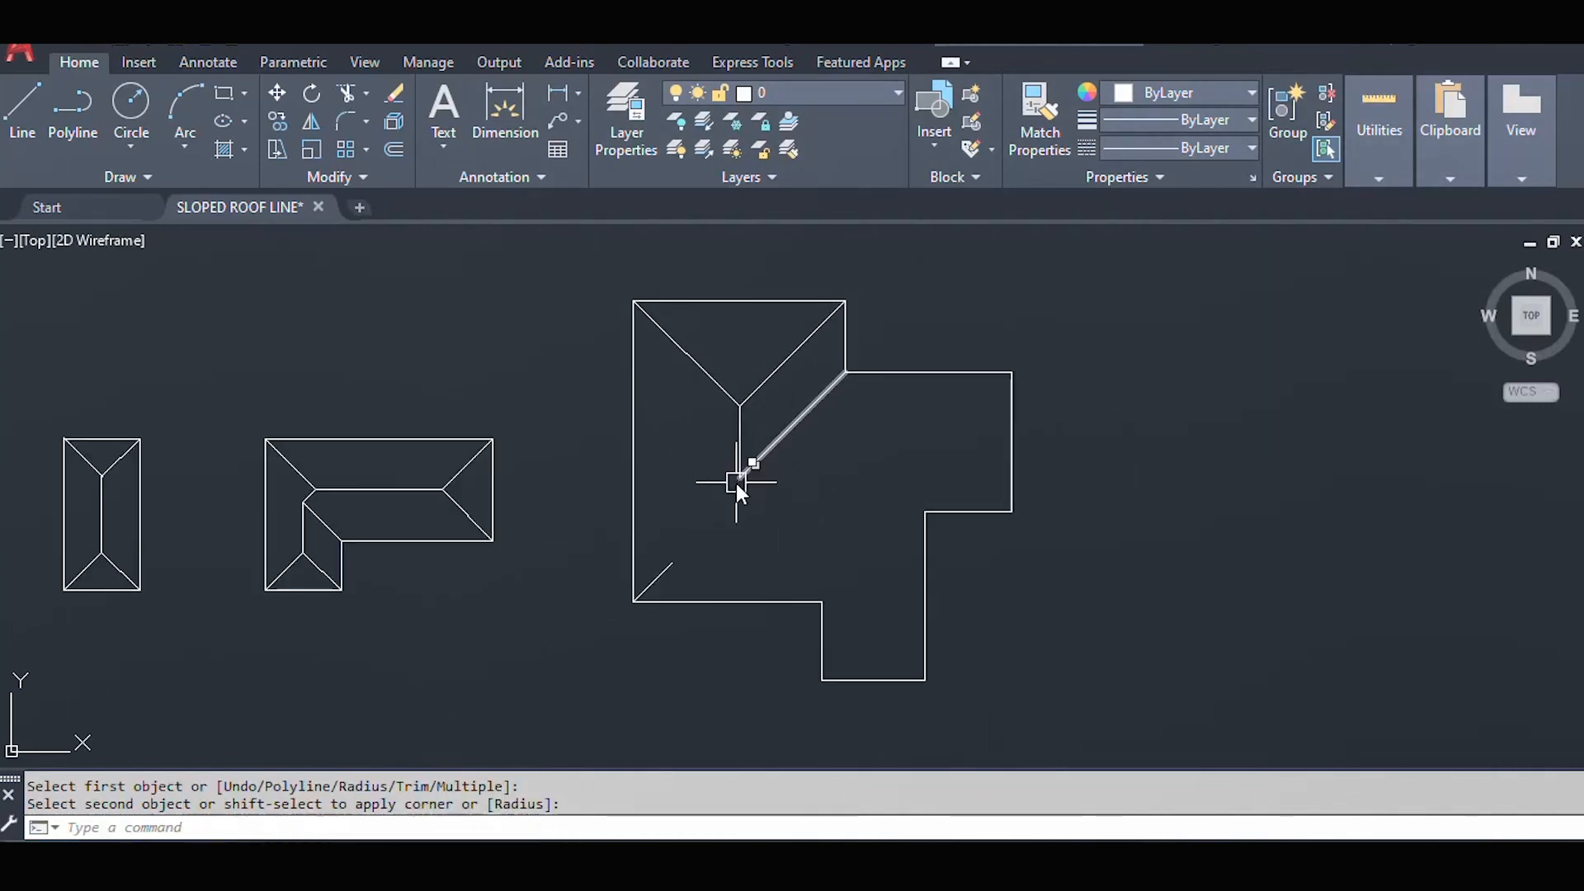
pyautogui.press('Escape')
# - Mirror the valley line about a horizontal axis through the ridge's lower end, keeping the original line
pyautogui.click(767, 450)
pyautogui.write('mi')
pyautogui.press('Return')
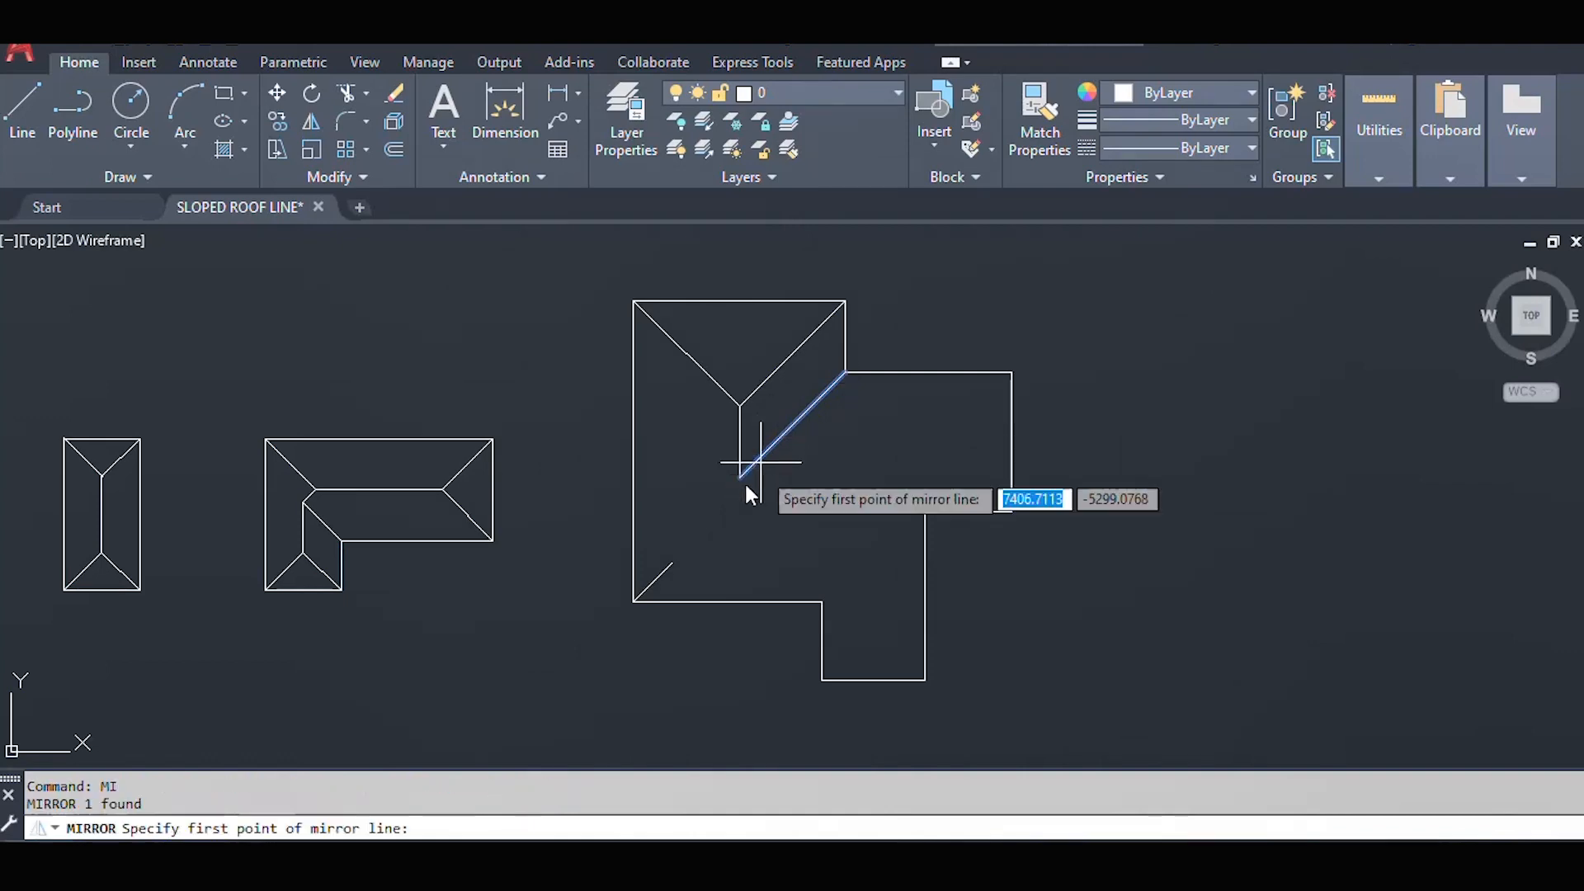
pyautogui.click(740, 478)
pyautogui.click(844, 467)
pyautogui.press('Return')
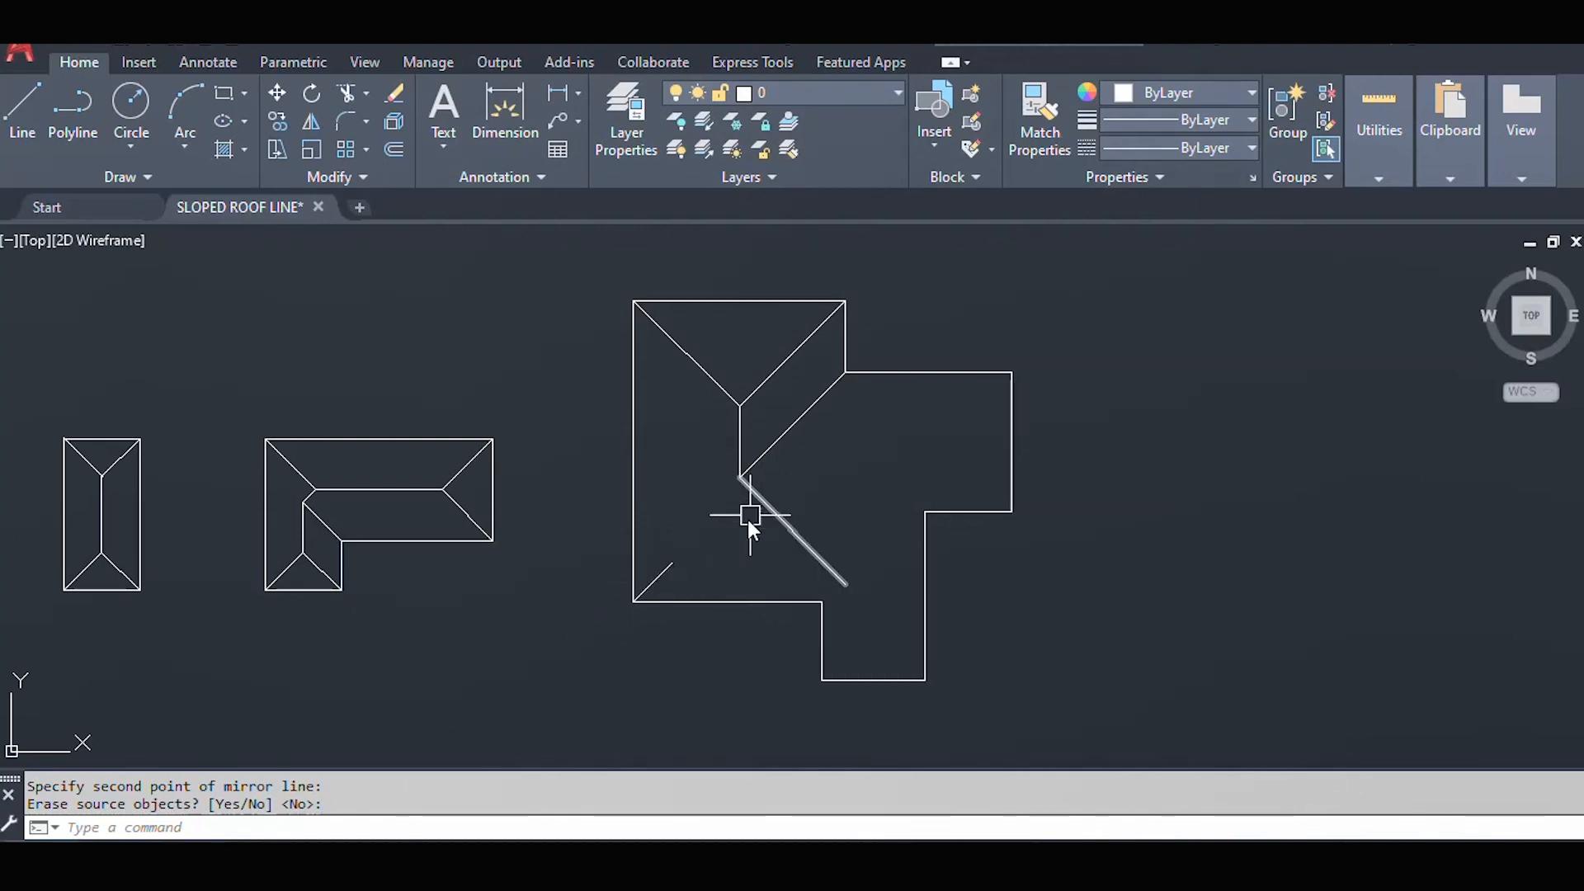
# - Extend the lower-left hip line to the mirrored line, and trim the mirrored line's extension between the ridge end and the left wall
pyautogui.write('ex')
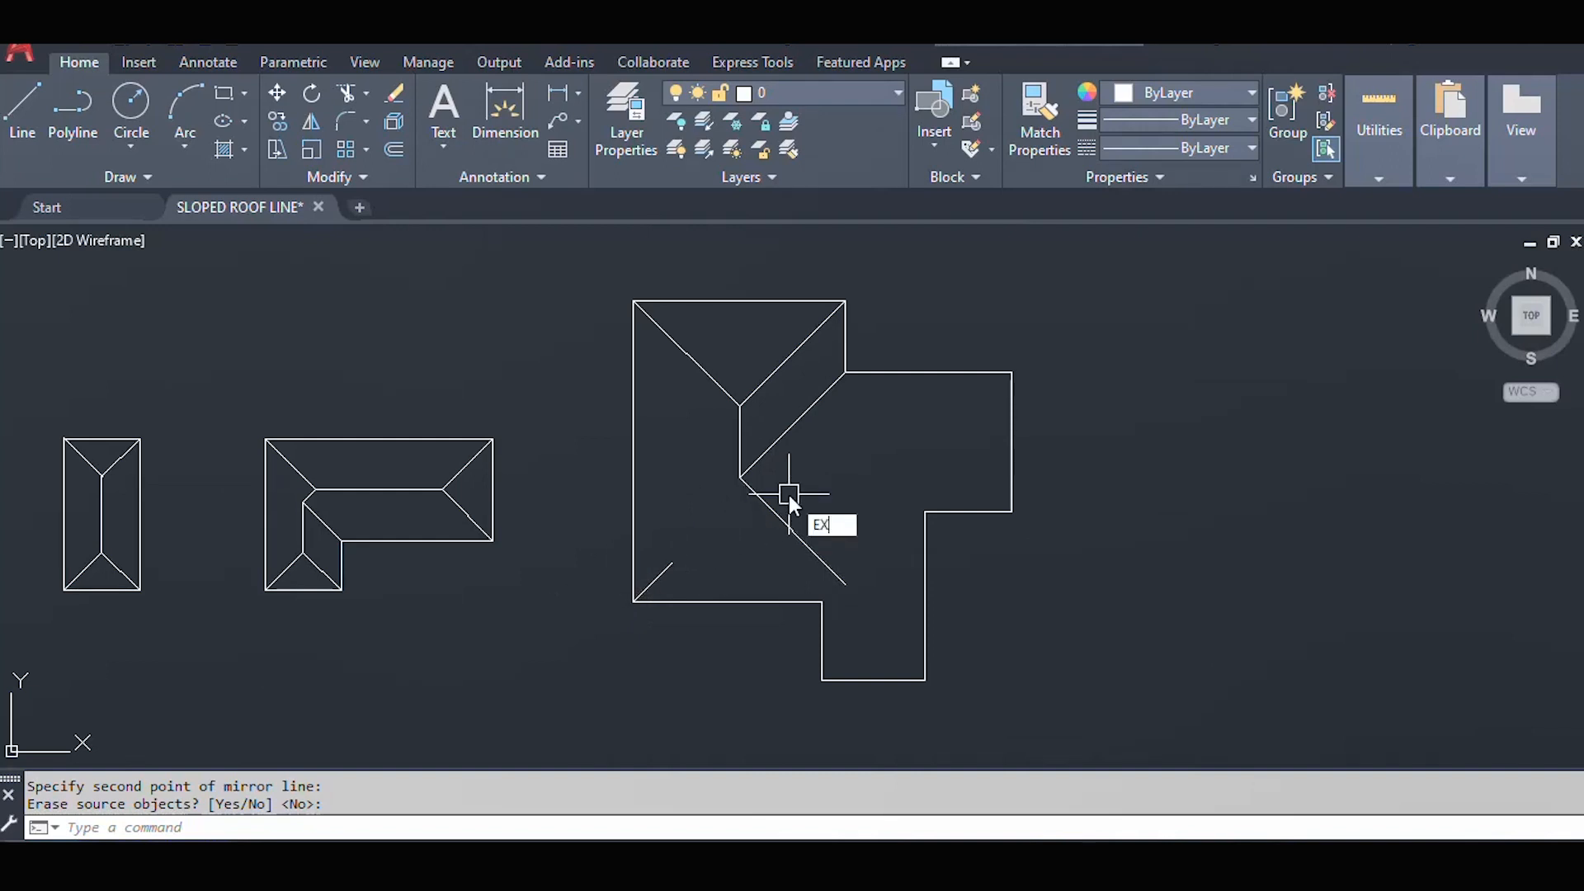
pyautogui.press('Return')
pyautogui.click(658, 571)
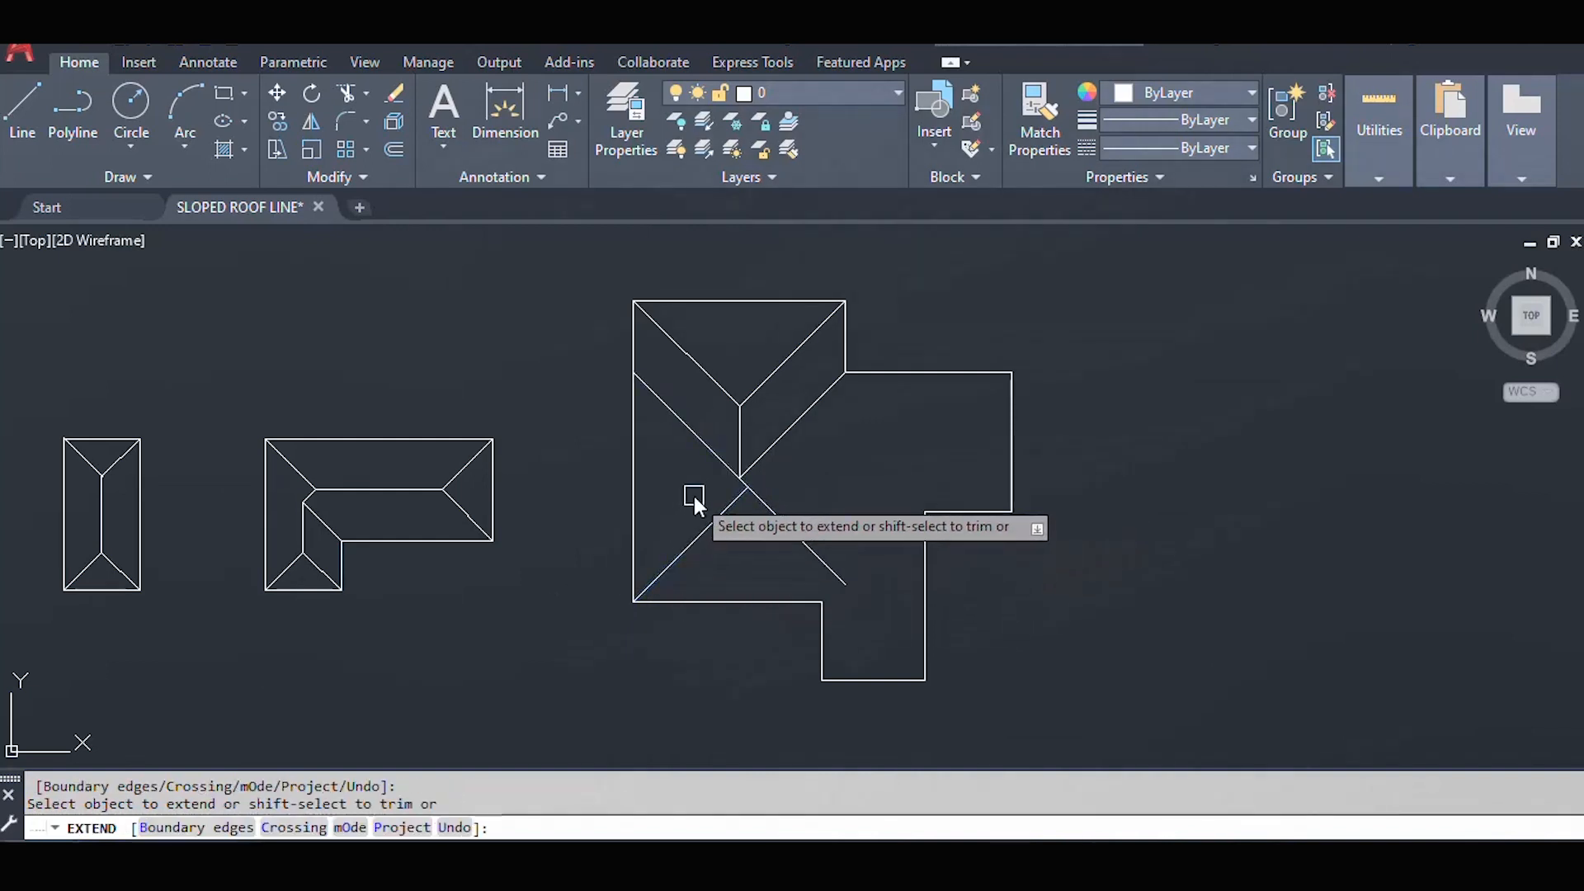
pyautogui.press('Escape')
pyautogui.write('tr')
pyautogui.press('Return')
pyautogui.click(718, 464)
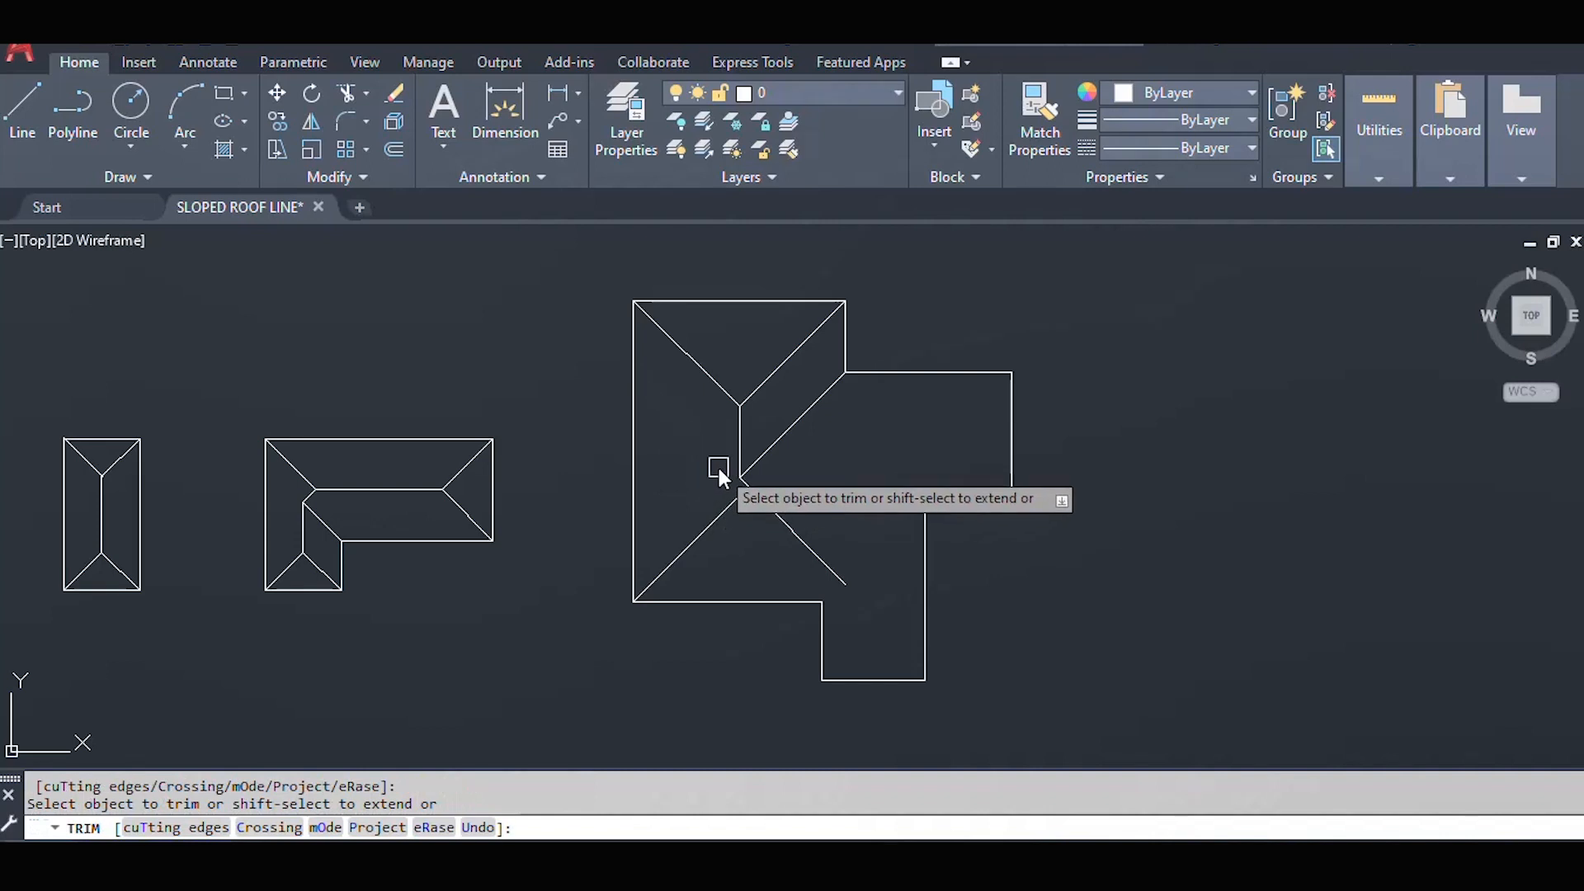
pyautogui.press('Escape')
# - Fillet the lower-left hip line with the mirrored line, keeping the mirrored line's short piece below the ridge
pyautogui.write('f')
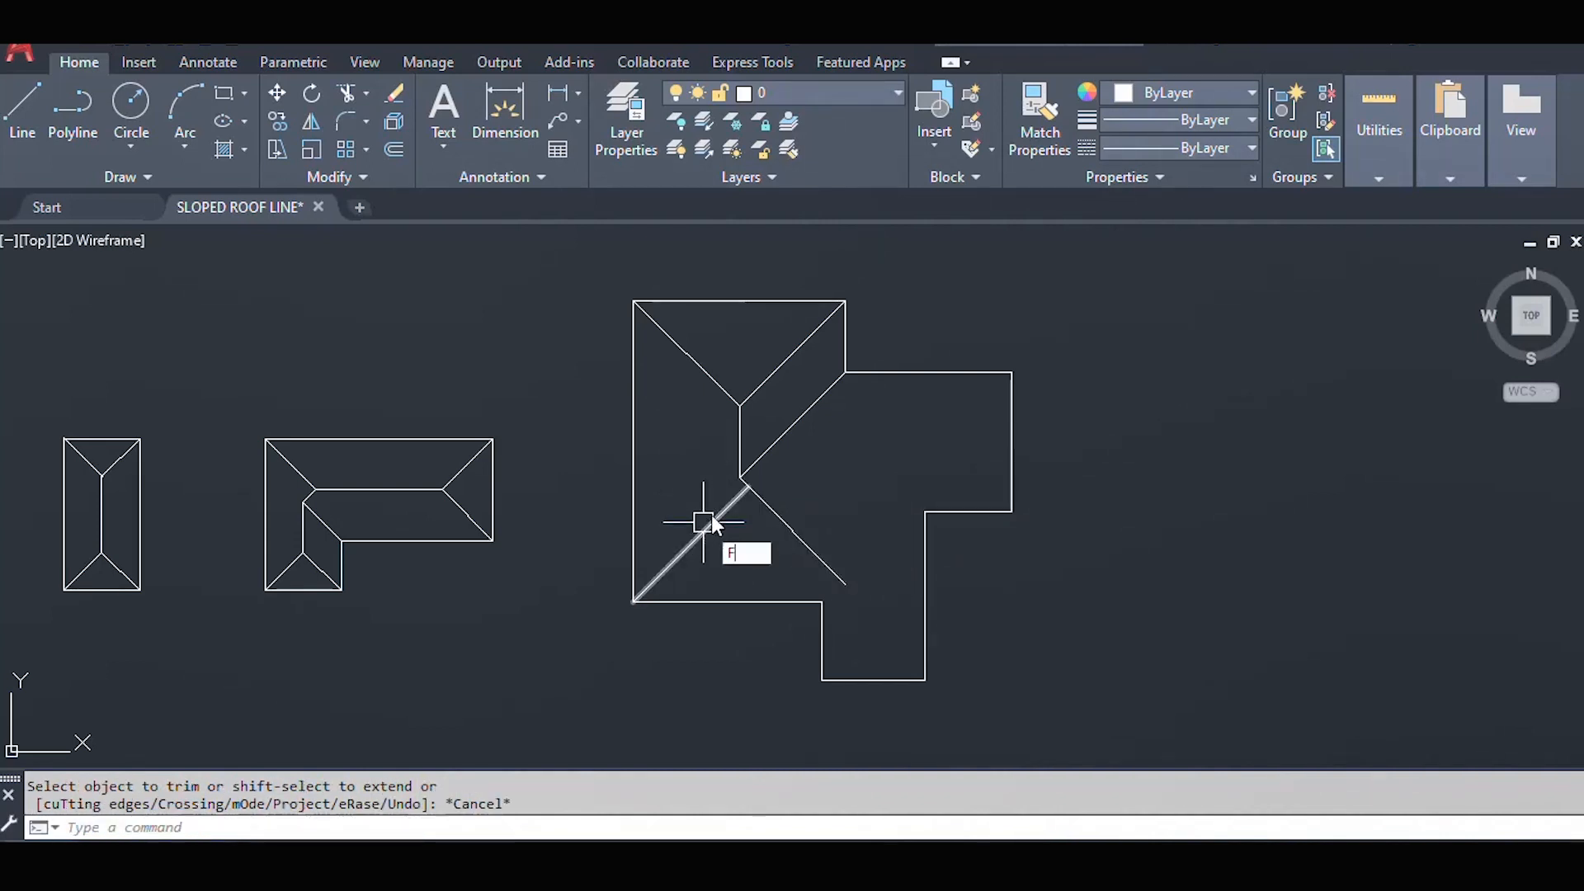
pyautogui.press('Return')
pyautogui.scroll(4, 729, 505)
pyautogui.click(726, 505)
pyautogui.scroll(4, 759, 454)
pyautogui.click(753, 451)
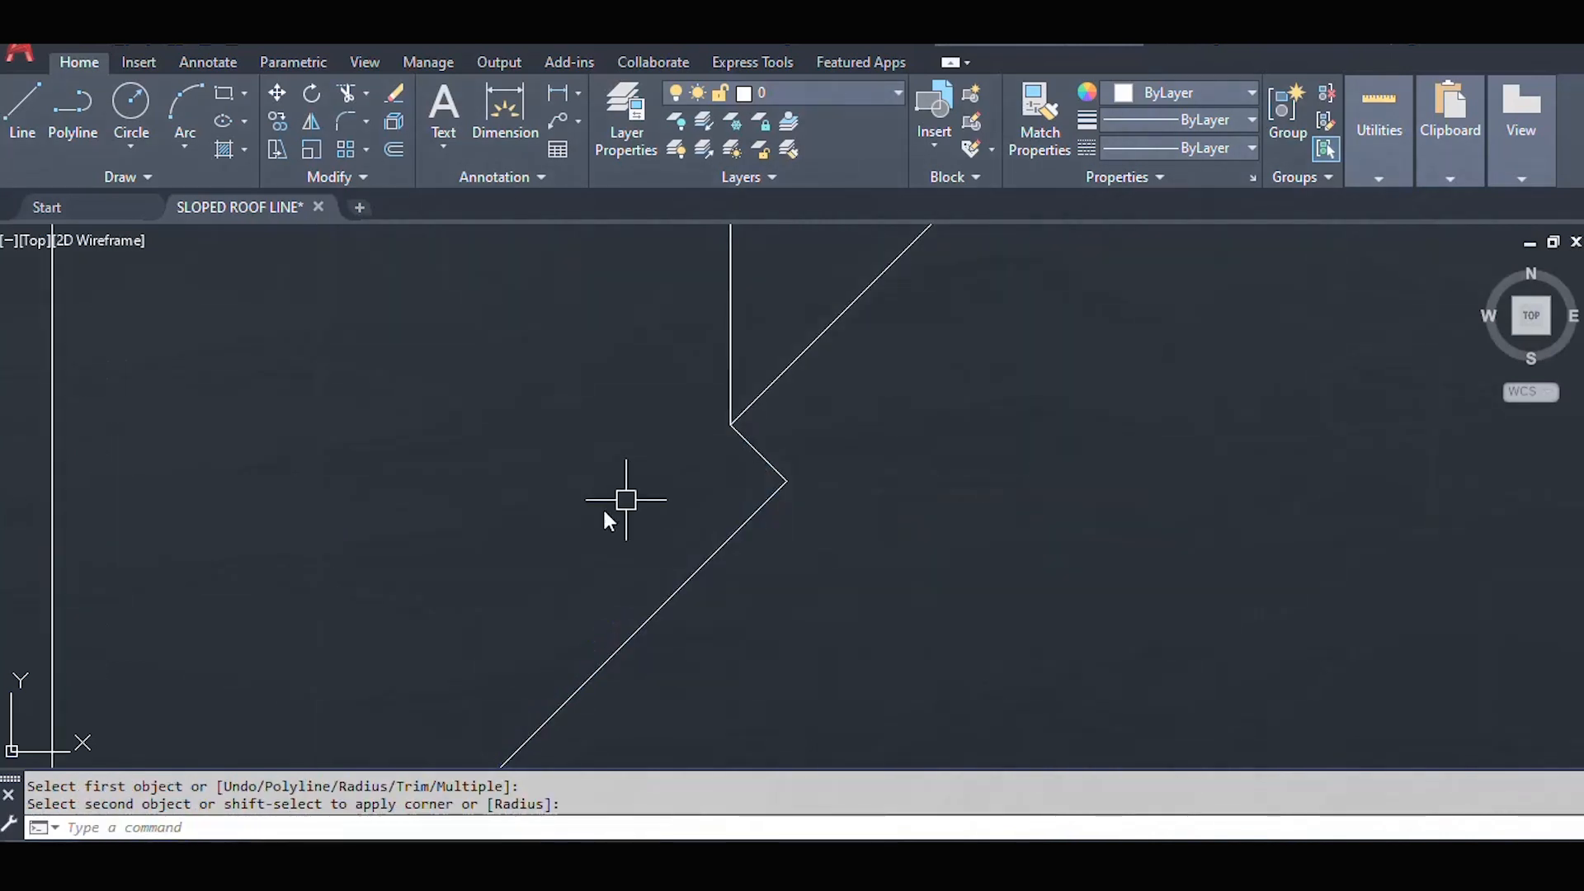
pyautogui.scroll(-6, 576, 519)
pyautogui.scroll(-2, 714, 532)
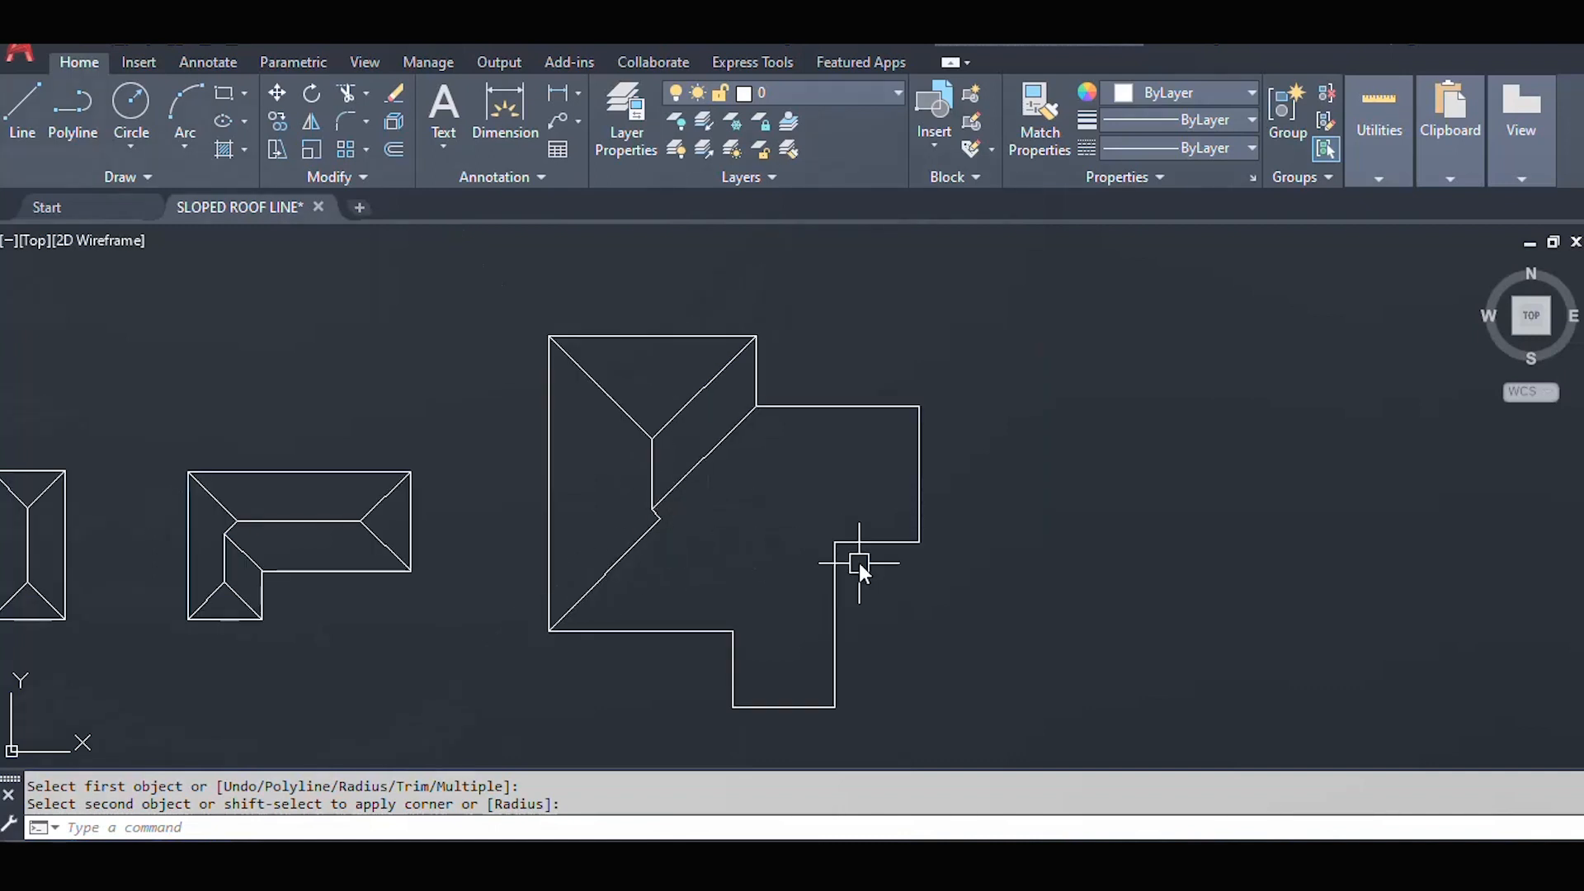
pyautogui.scroll(8, 652, 520)
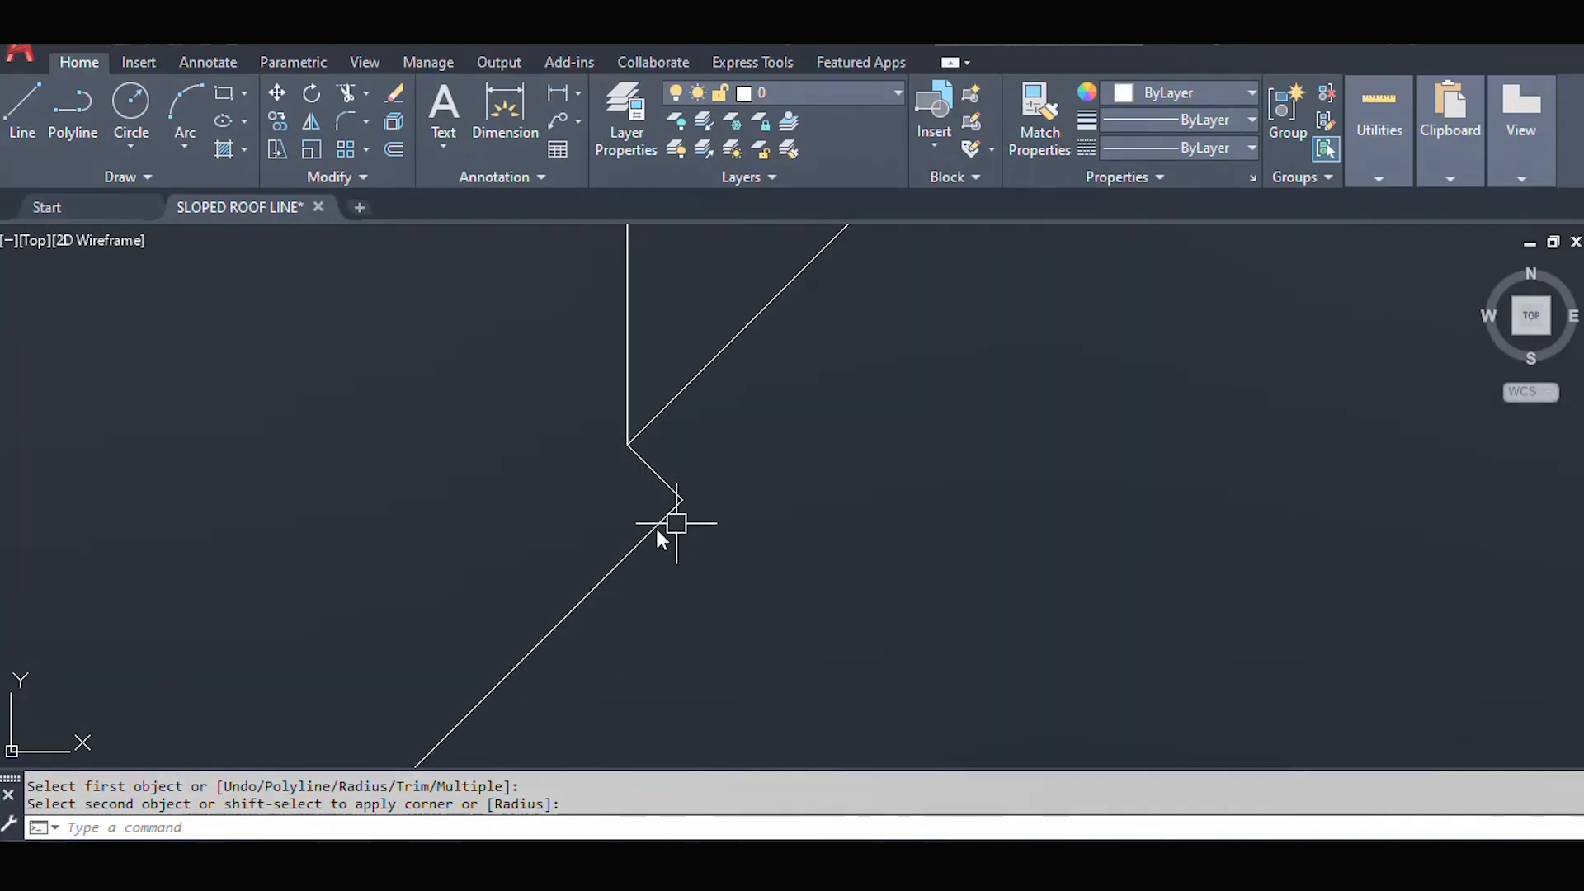
pyautogui.click(655, 473)
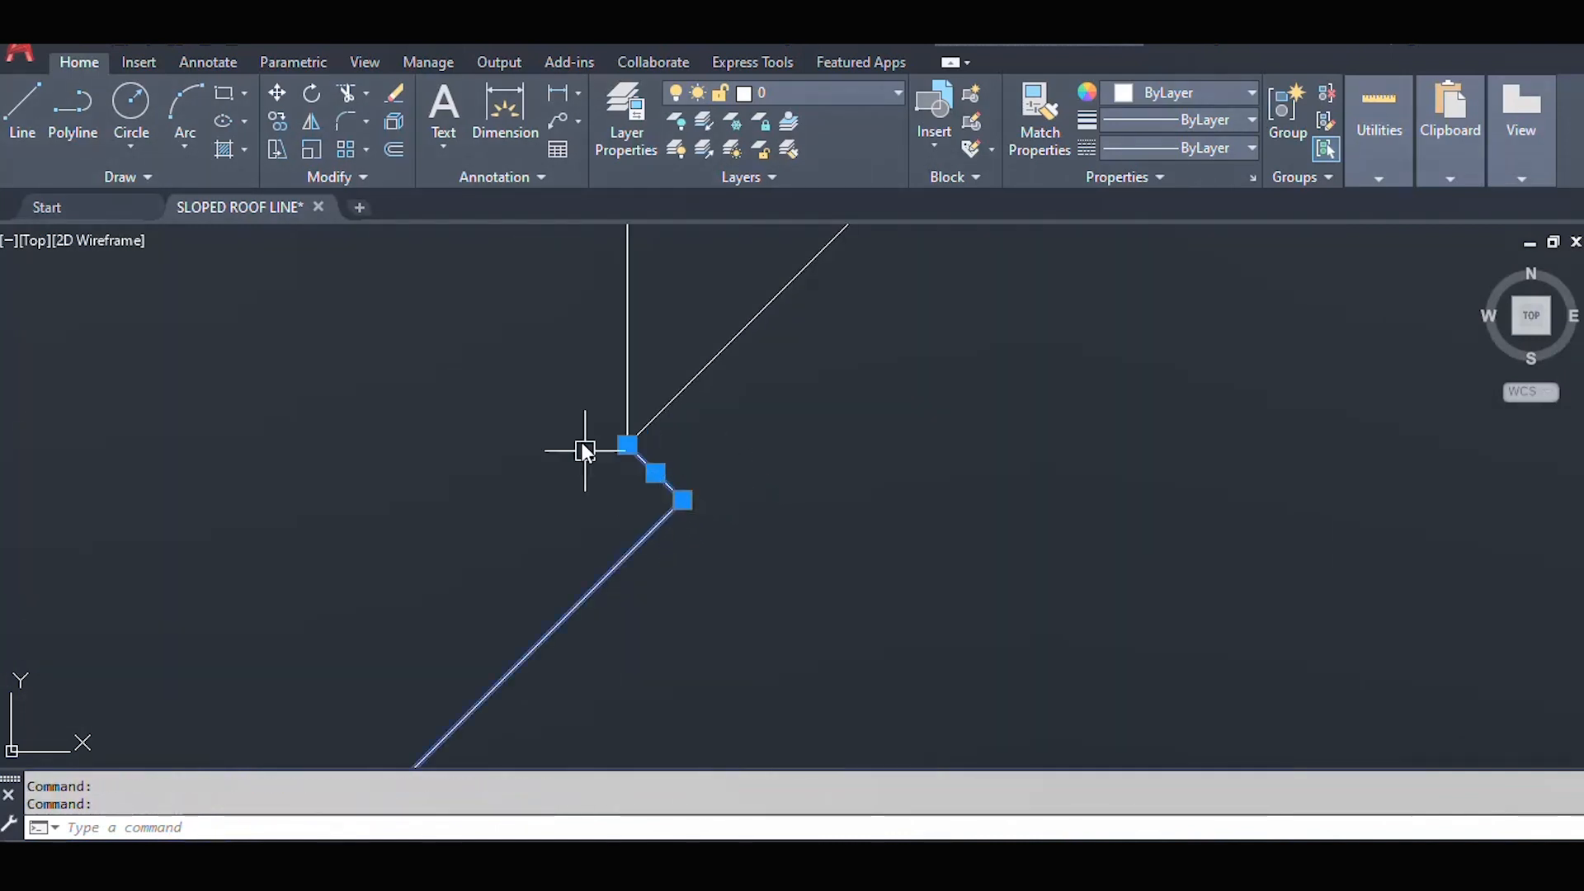
pyautogui.click(618, 599)
pyautogui.scroll(-6, 701, 512)
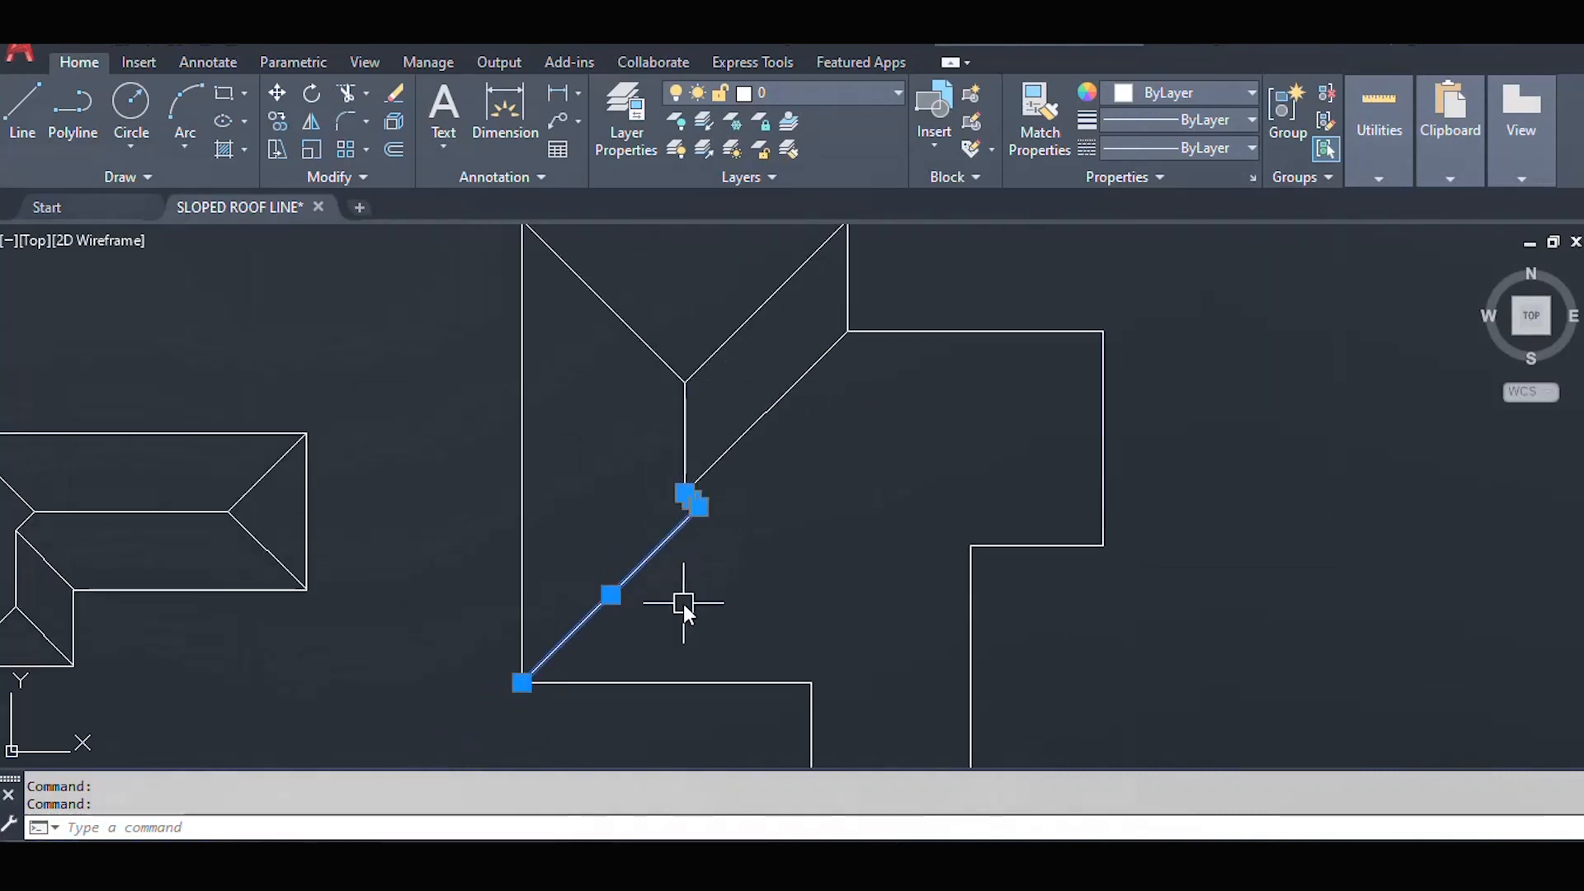
pyautogui.press('Escape')
# - Draw a short horizontal ridge line eastward from the upper end of the lower-left hip line in the irregular outline
pyautogui.write('l')
pyautogui.press('Return')
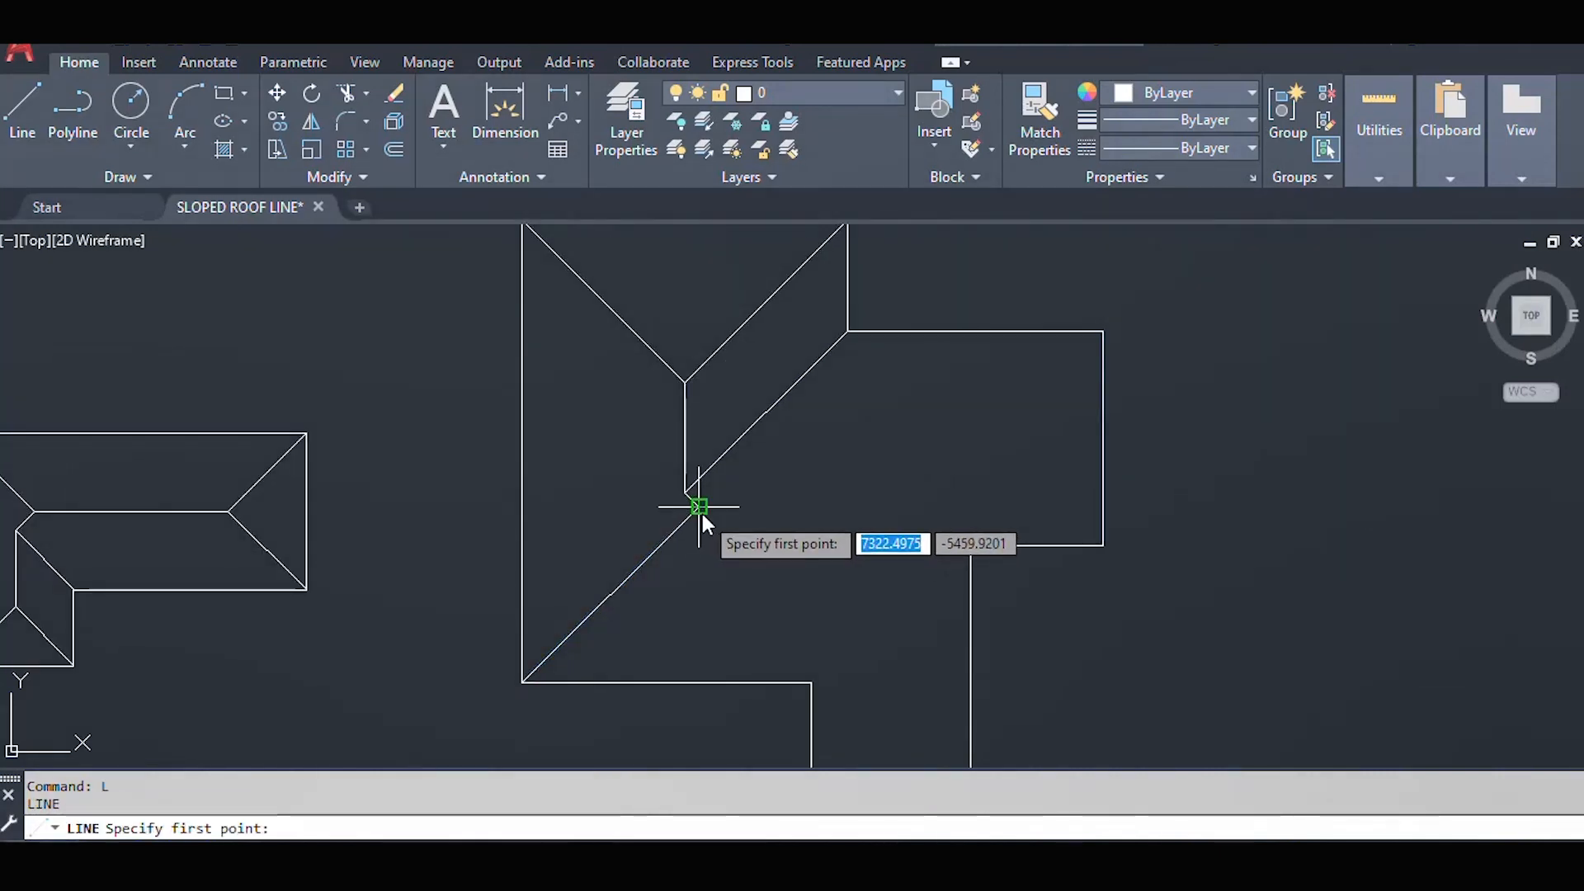
pyautogui.click(699, 508)
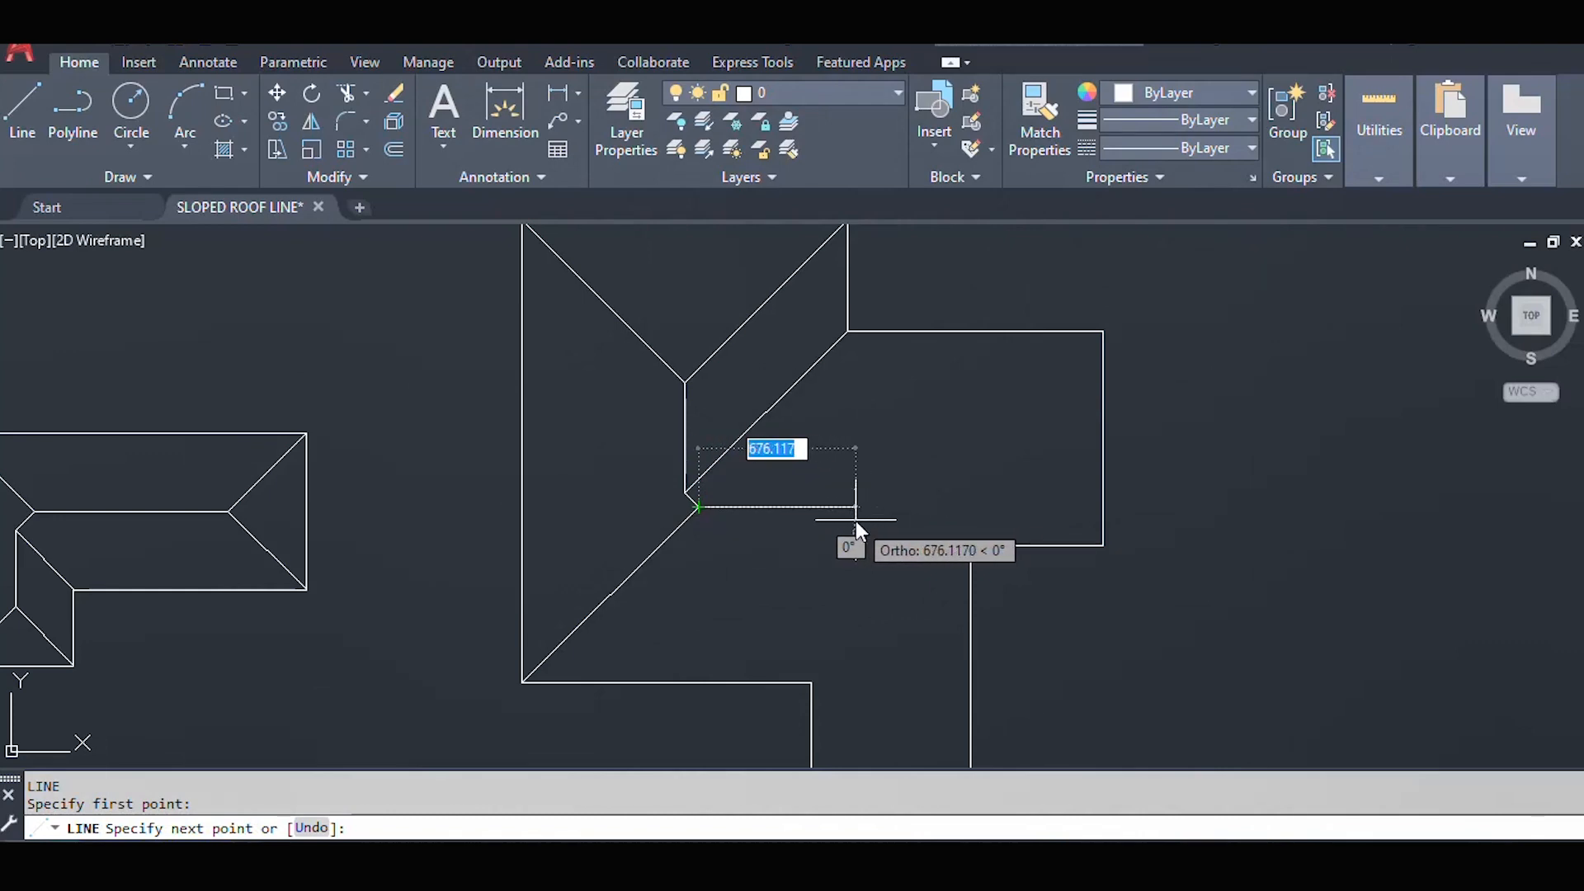
pyautogui.click(805, 517)
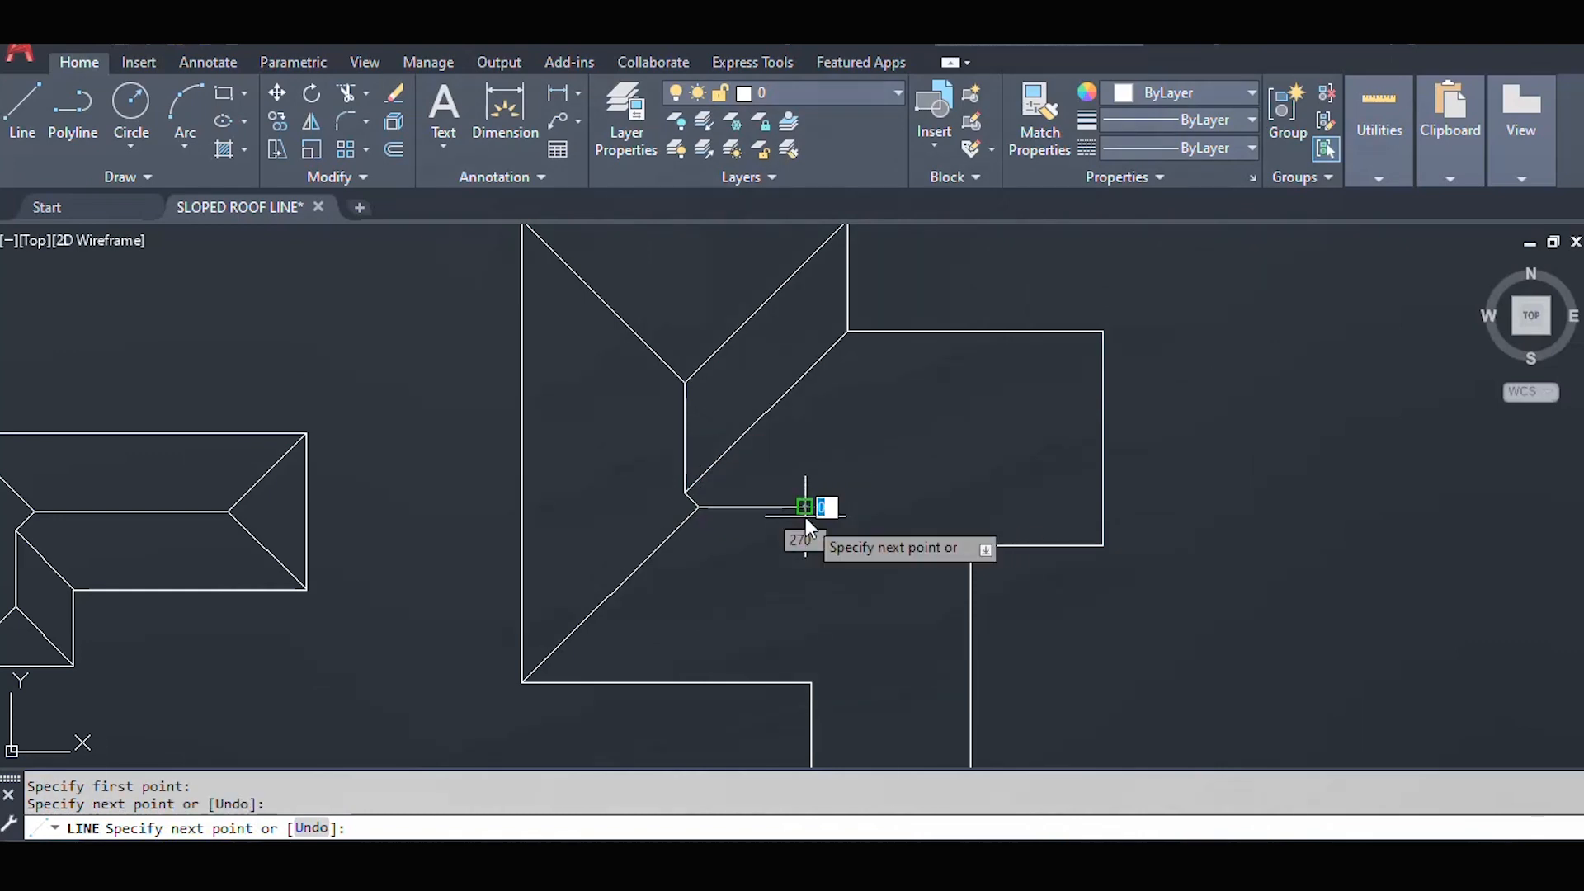
pyautogui.press('Return')
# - Copy the upper-right hip line of the main block to the upper-right corner of the east wing, using its corner end as base point
pyautogui.moveTo(922, 506); pyautogui.dragTo(896, 544, button='middle')
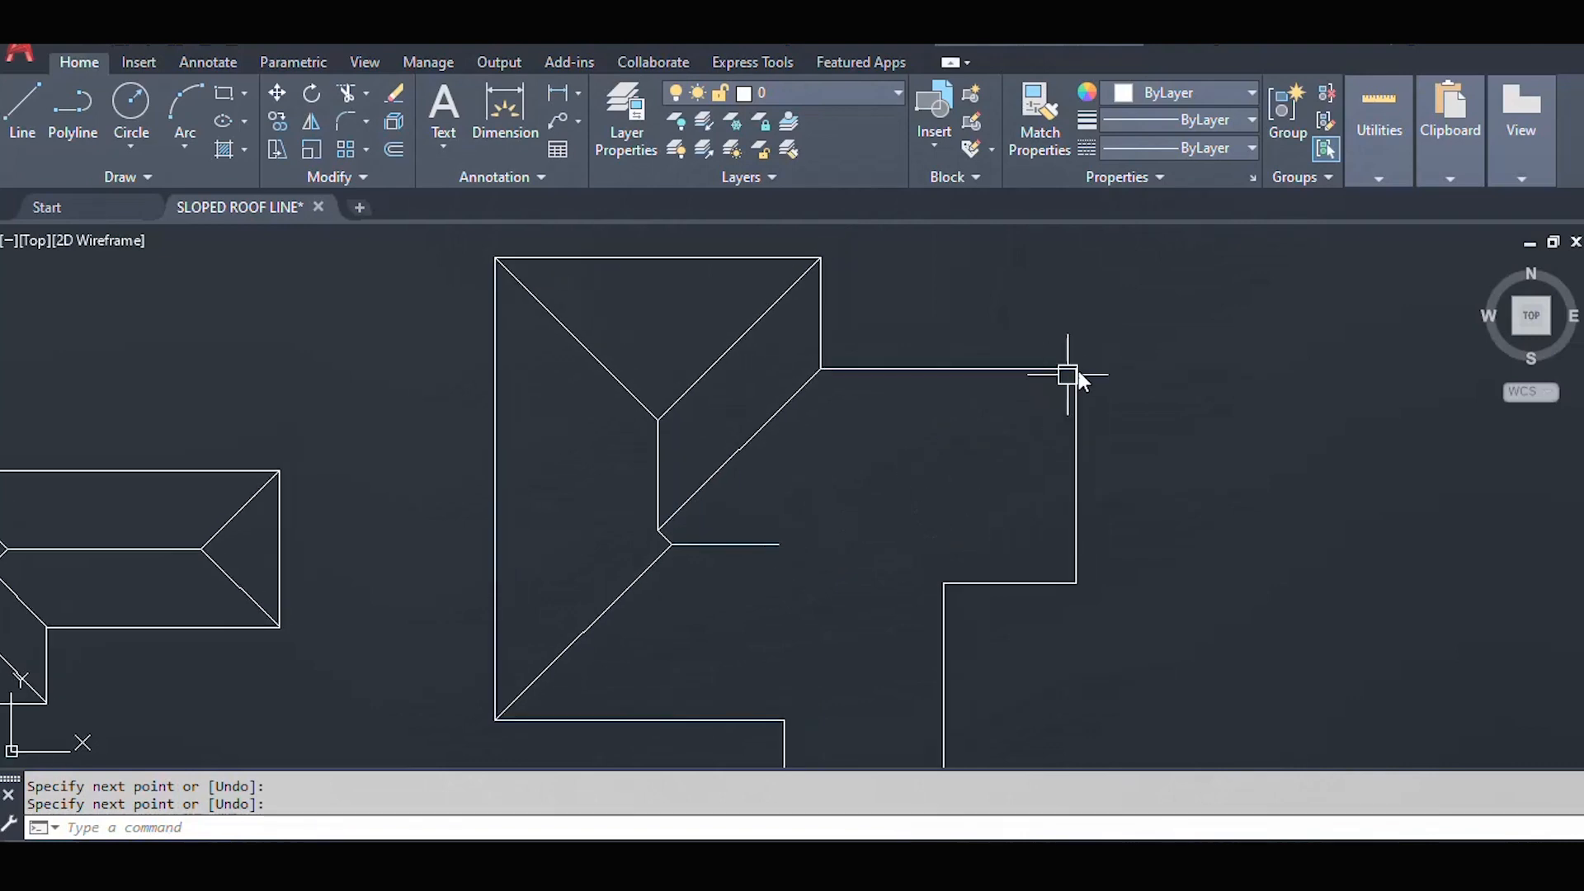
pyautogui.moveTo(744, 575); pyautogui.dragTo(754, 526, button='middle')
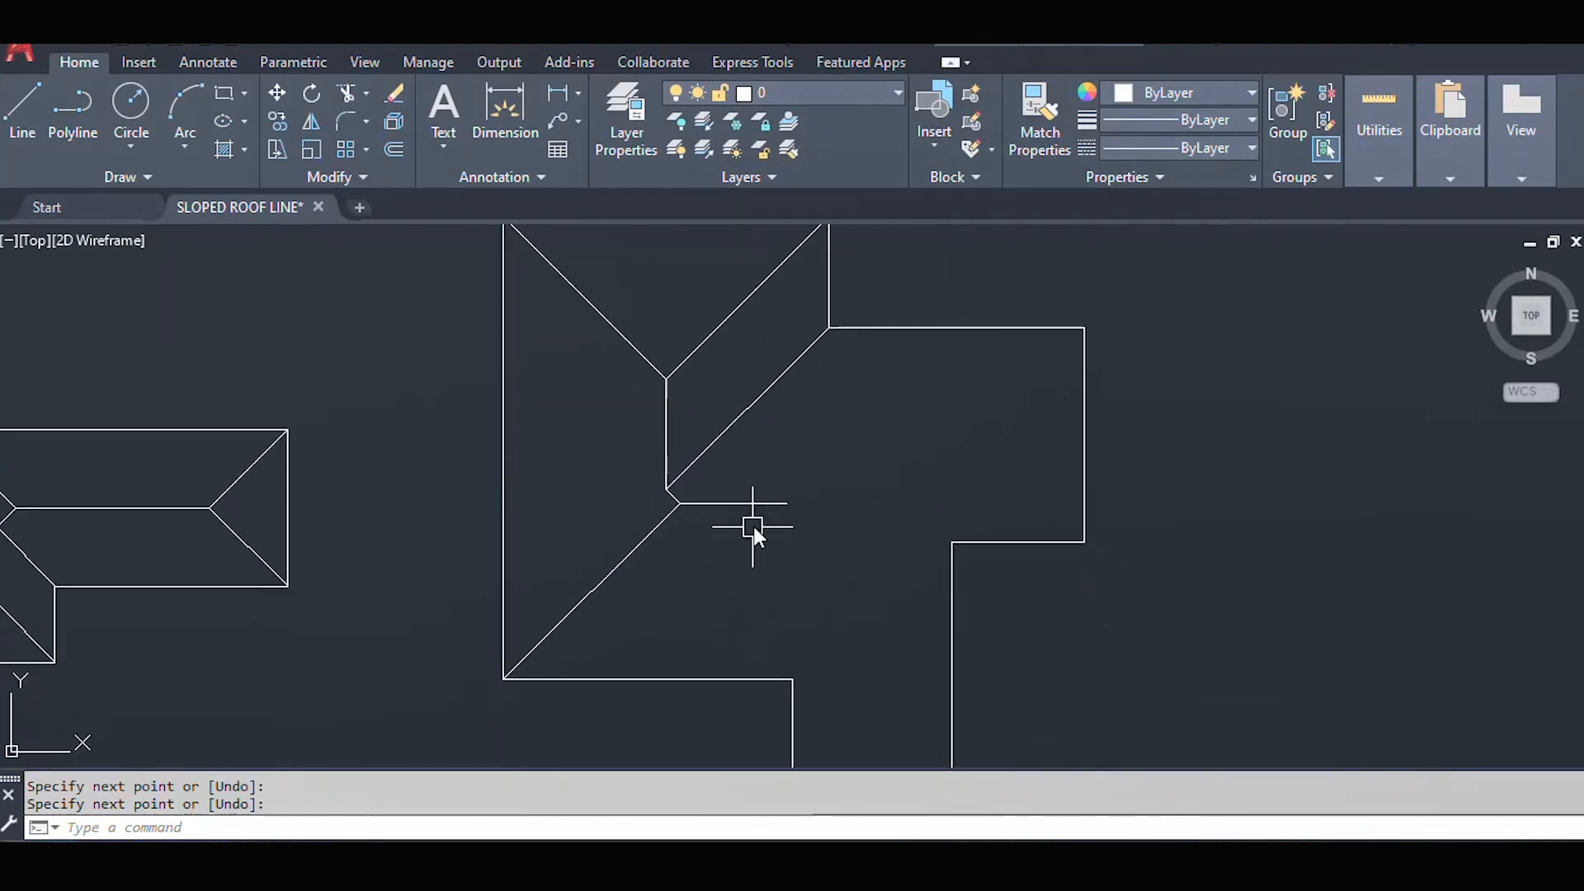
pyautogui.moveTo(973, 400); pyautogui.dragTo(947, 466, button='middle')
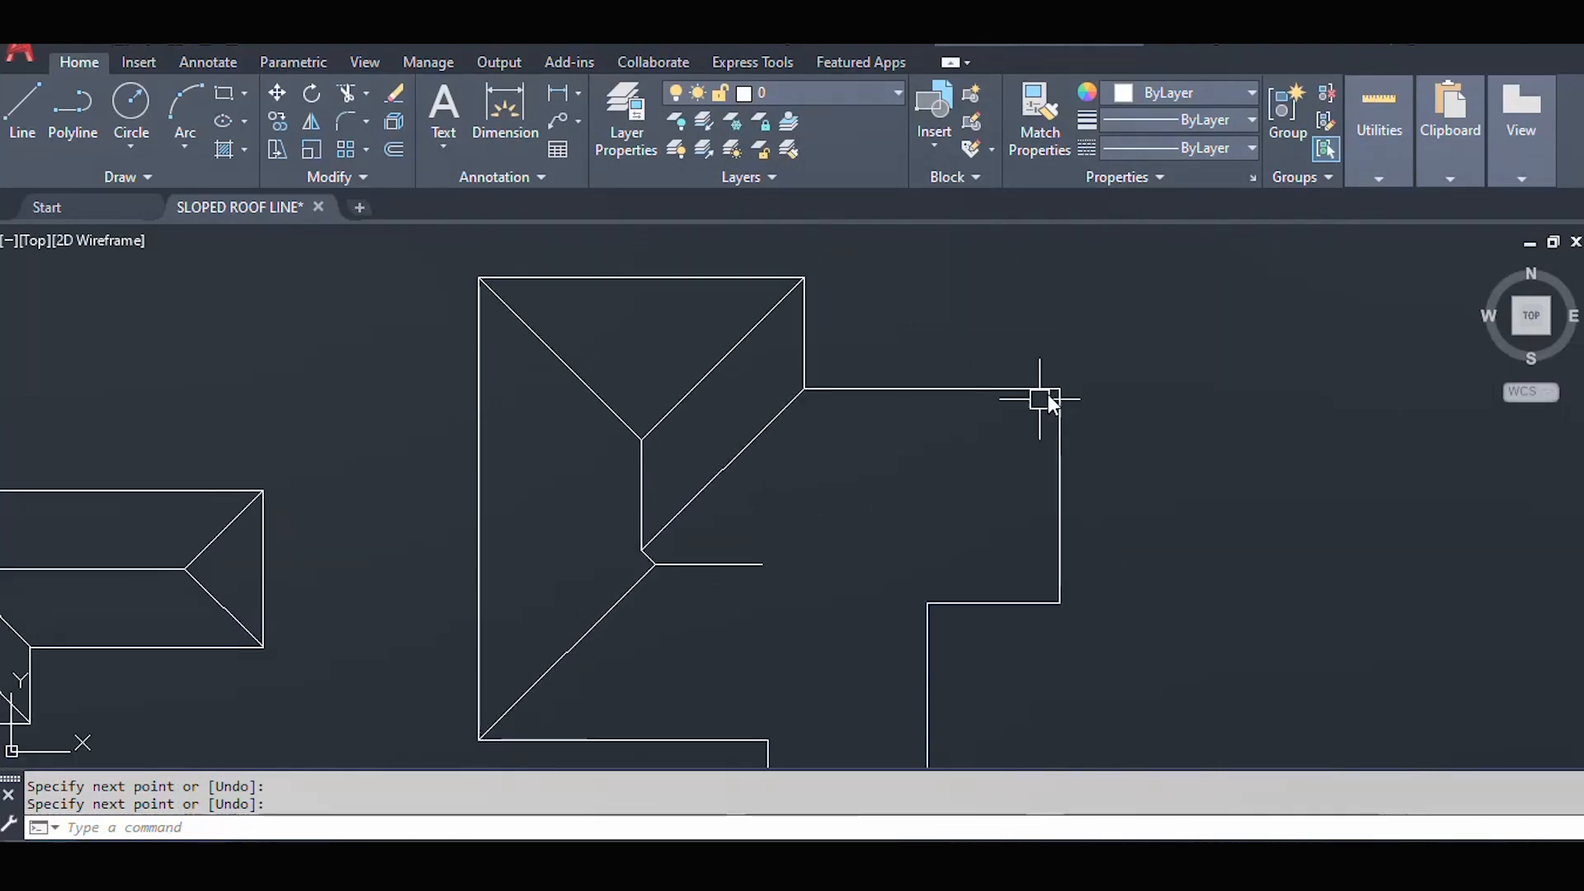
pyautogui.scroll(-2, 999, 412)
pyautogui.click(830, 393)
pyautogui.write('co')
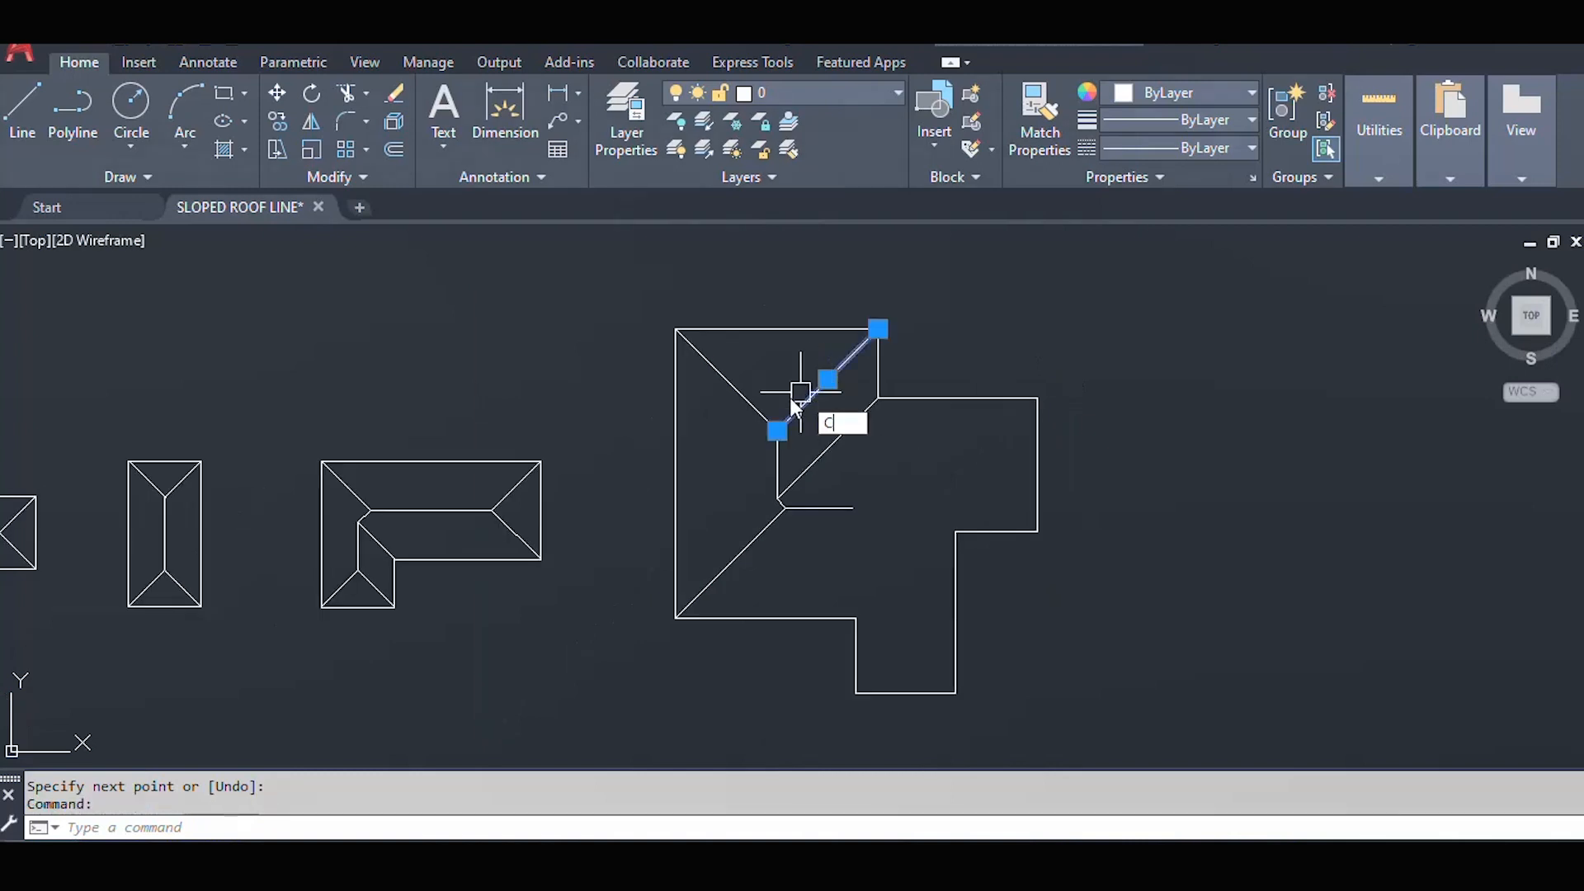
pyautogui.press('Return')
pyautogui.click(878, 329)
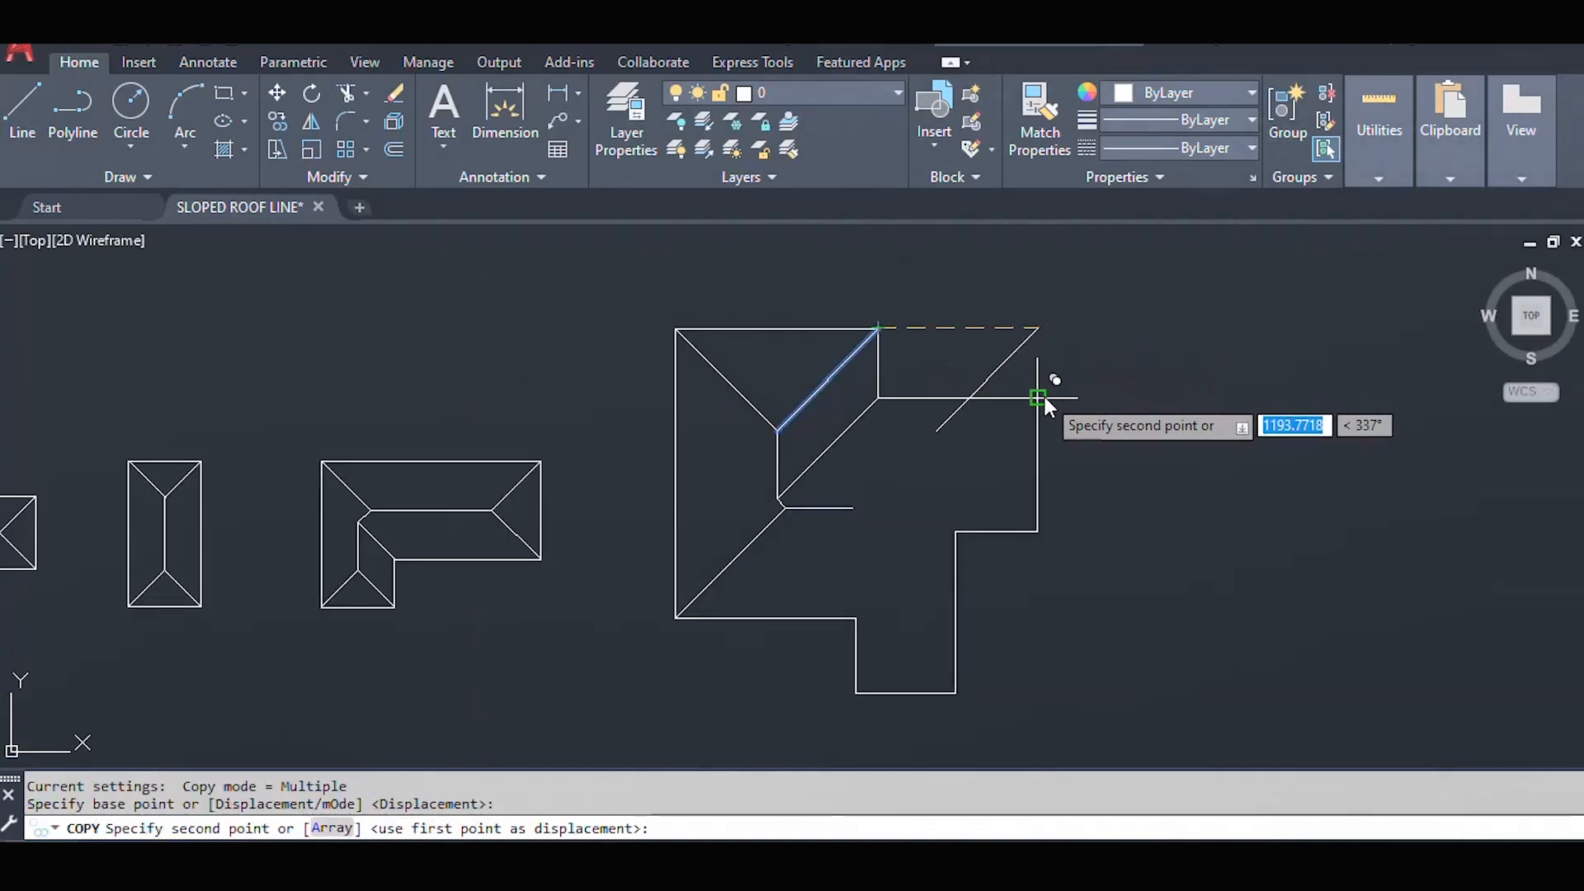
pyautogui.click(1037, 398)
pyautogui.press('Return')
# - Mirror the copied hip line about a horizontal axis through the midpoint of the east wing's end wall, keeping the original
pyautogui.click(982, 454)
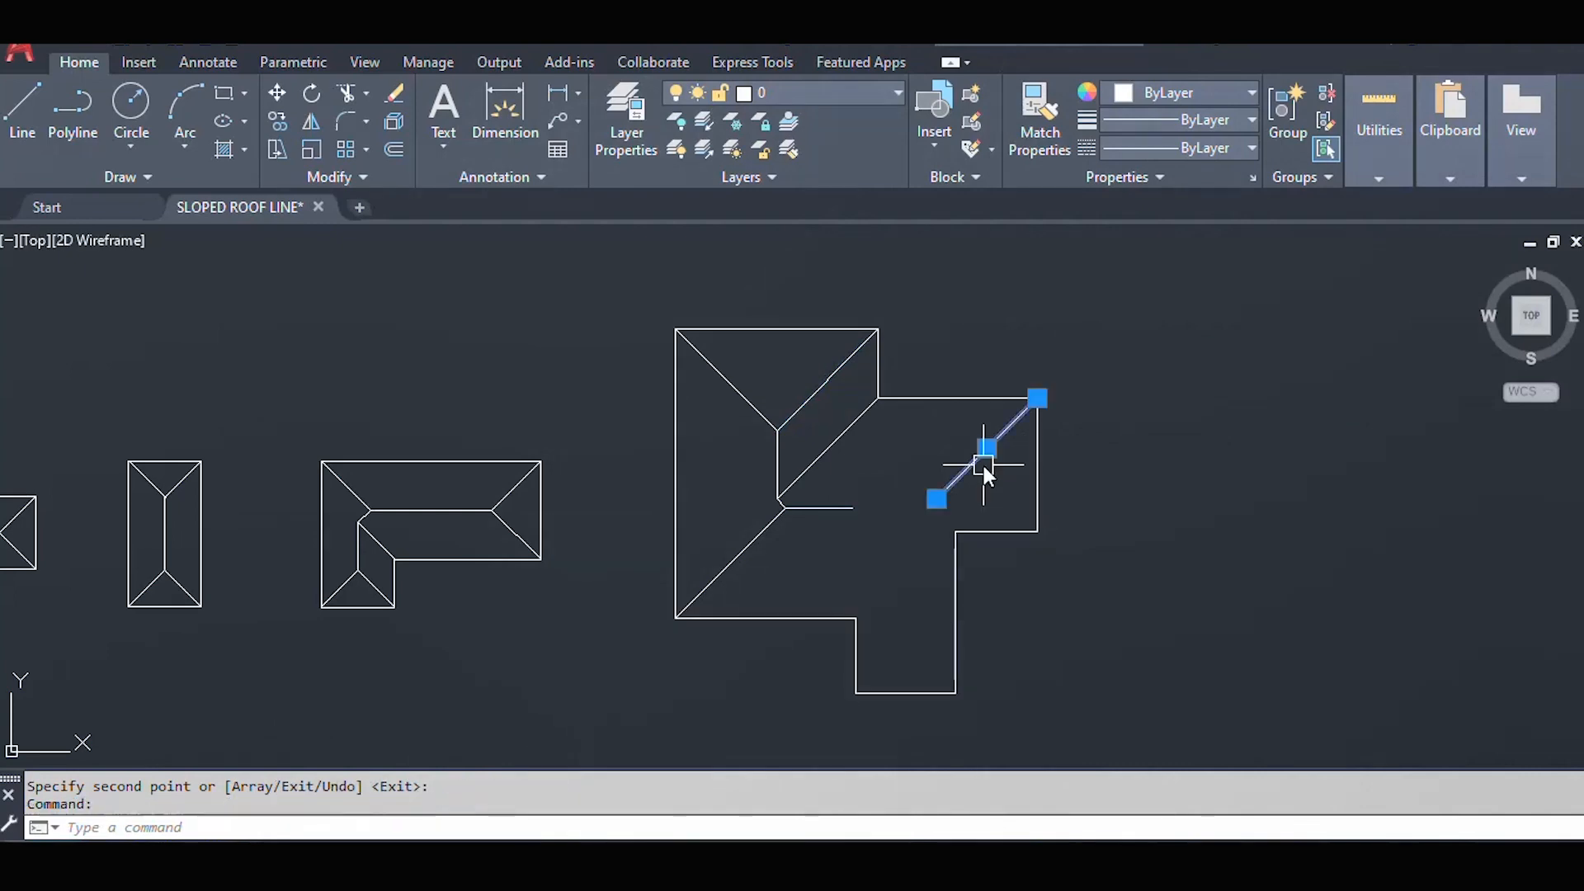
pyautogui.write('MI')
pyautogui.press('Return')
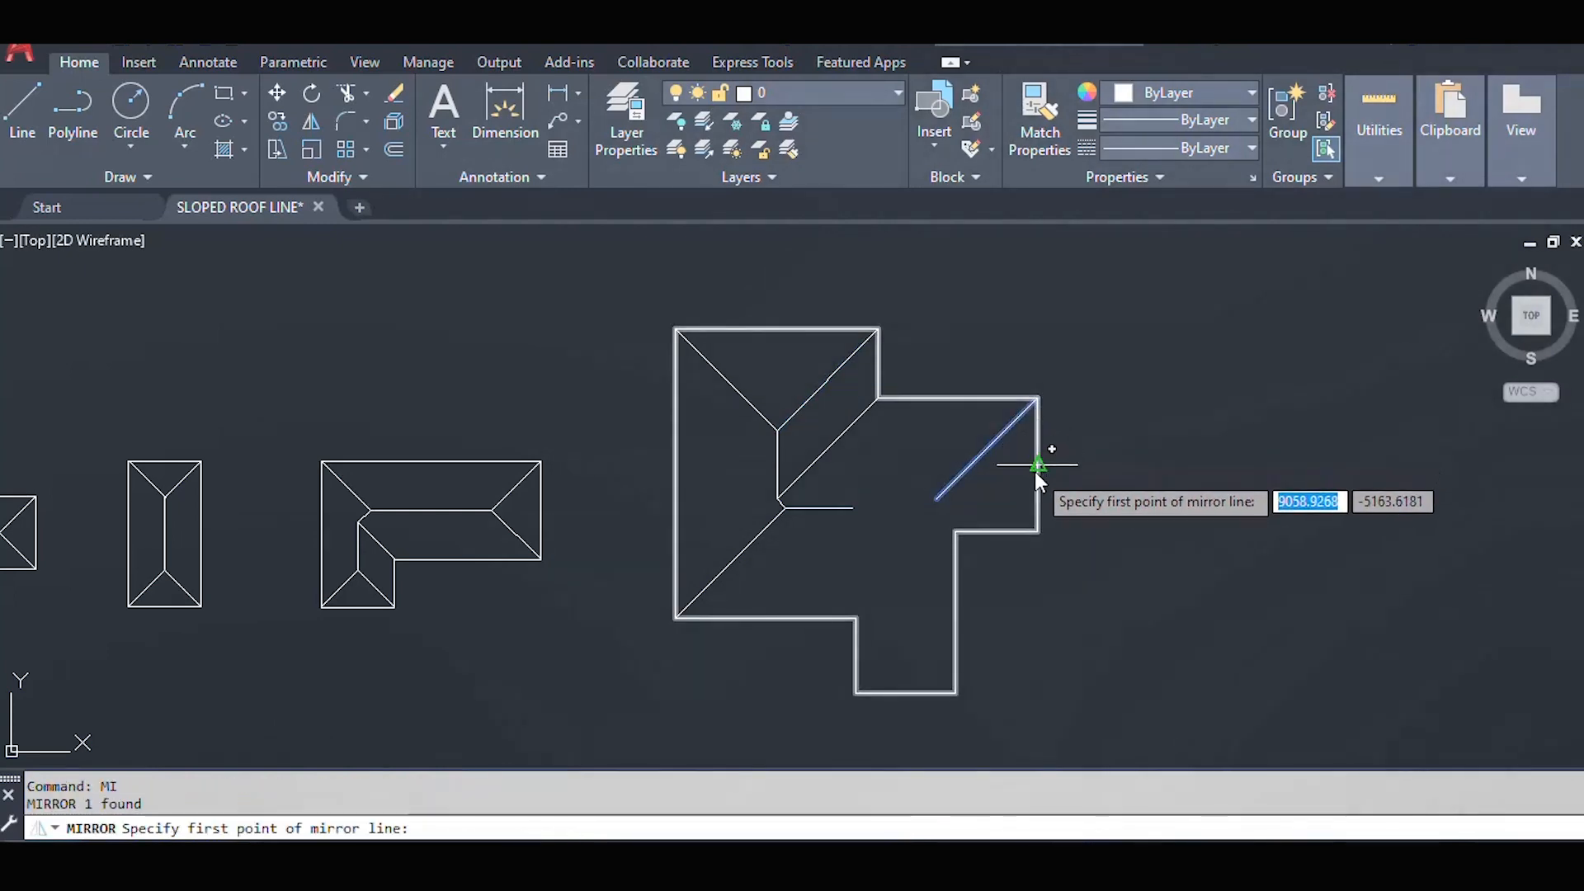
pyautogui.click(1037, 465)
pyautogui.click(876, 477)
pyautogui.press('Return')
# - Fillet the two crossing hip lines of the east wing so they meet in a sharp corner
pyautogui.write('F')
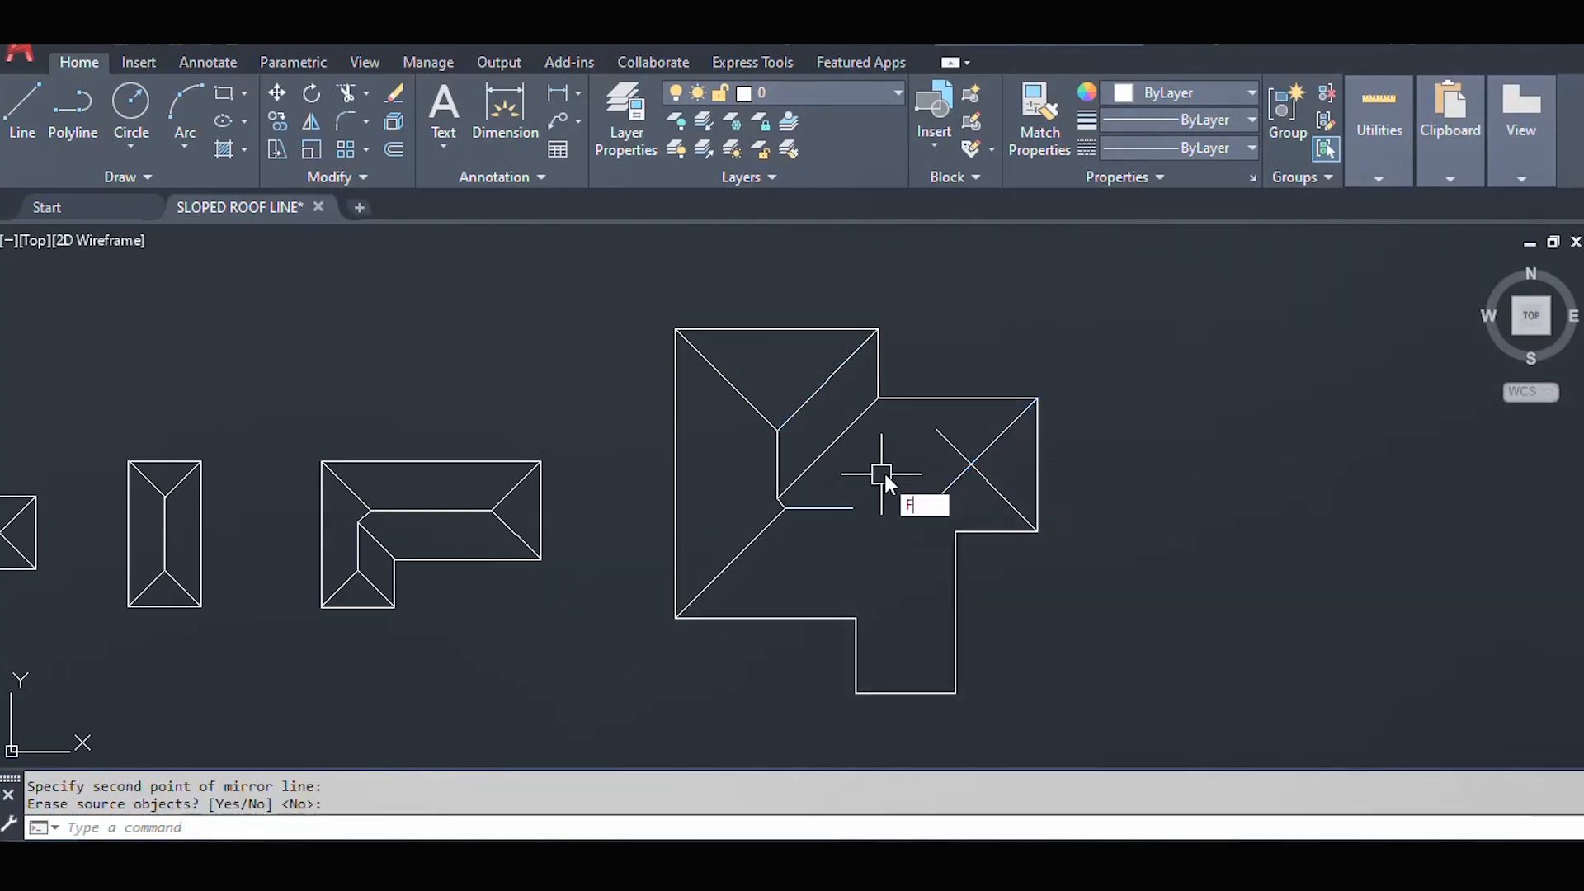
pyautogui.press('Return')
pyautogui.click(982, 485)
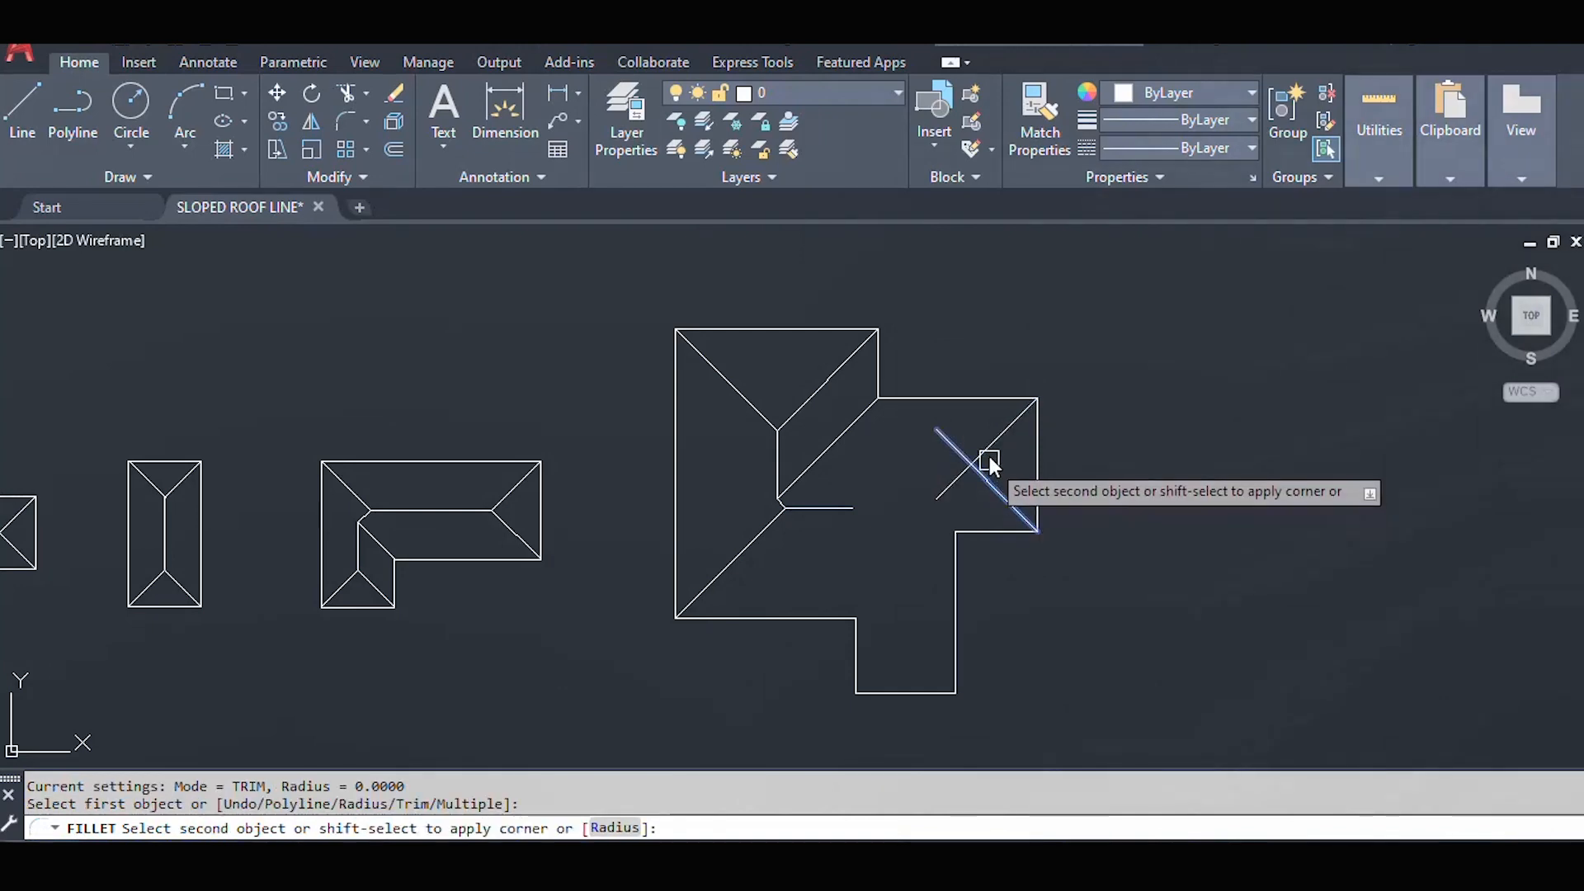
pyautogui.click(993, 449)
pyautogui.press('Escape')
# - Draw a horizontal ridge line westward from the meeting point of the east wing's two hip lines
pyautogui.write('L')
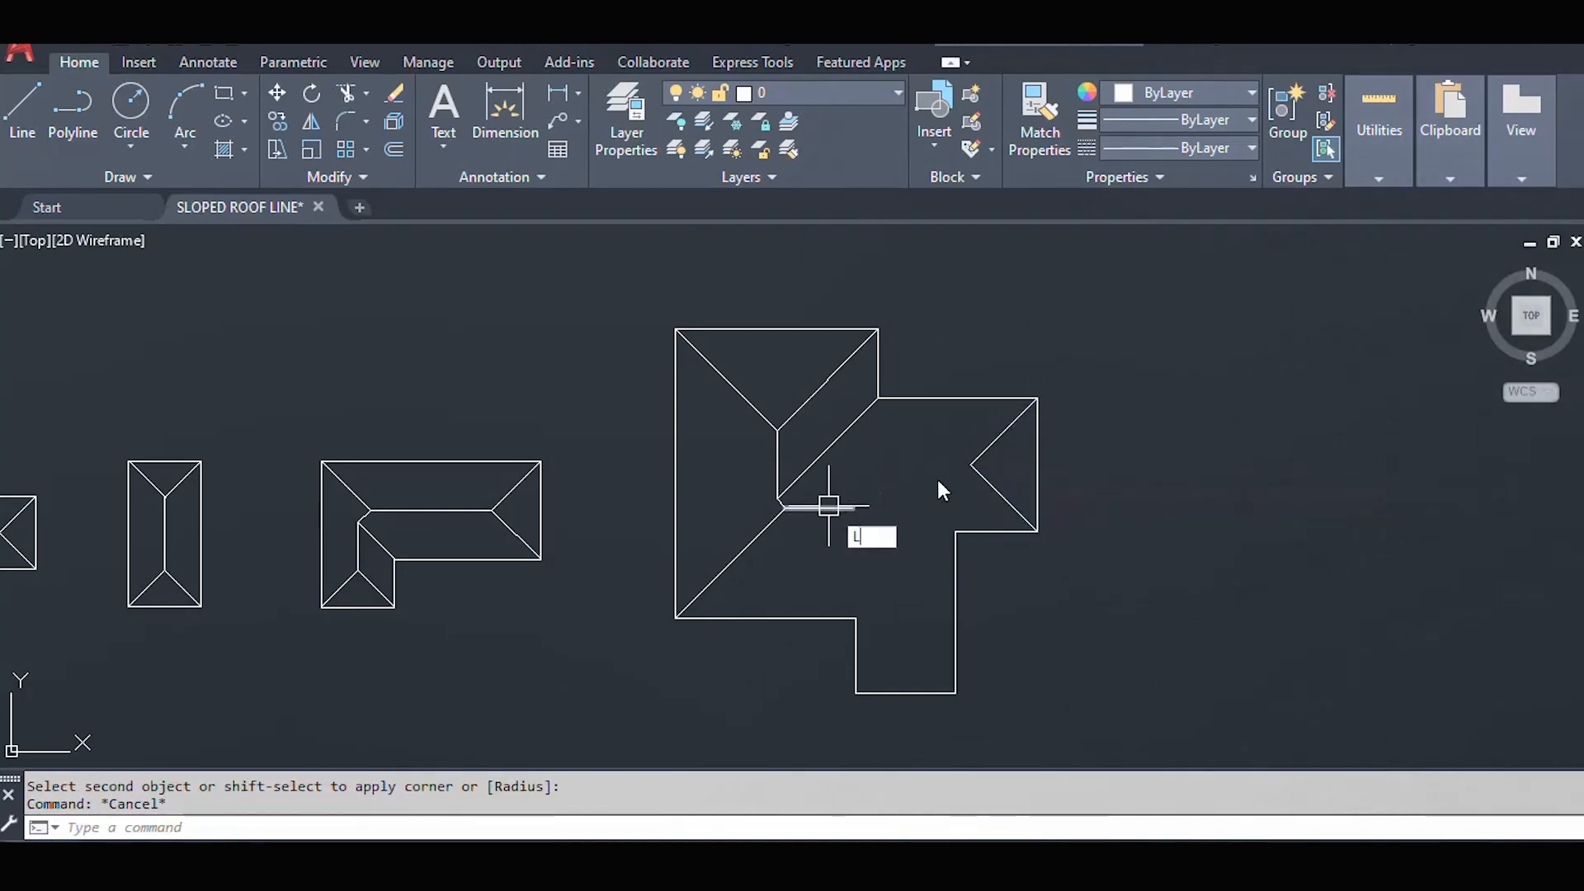
pyautogui.press('Return')
pyautogui.scroll(4, 973, 468)
pyautogui.click(957, 456)
pyautogui.scroll(-2, 962, 456)
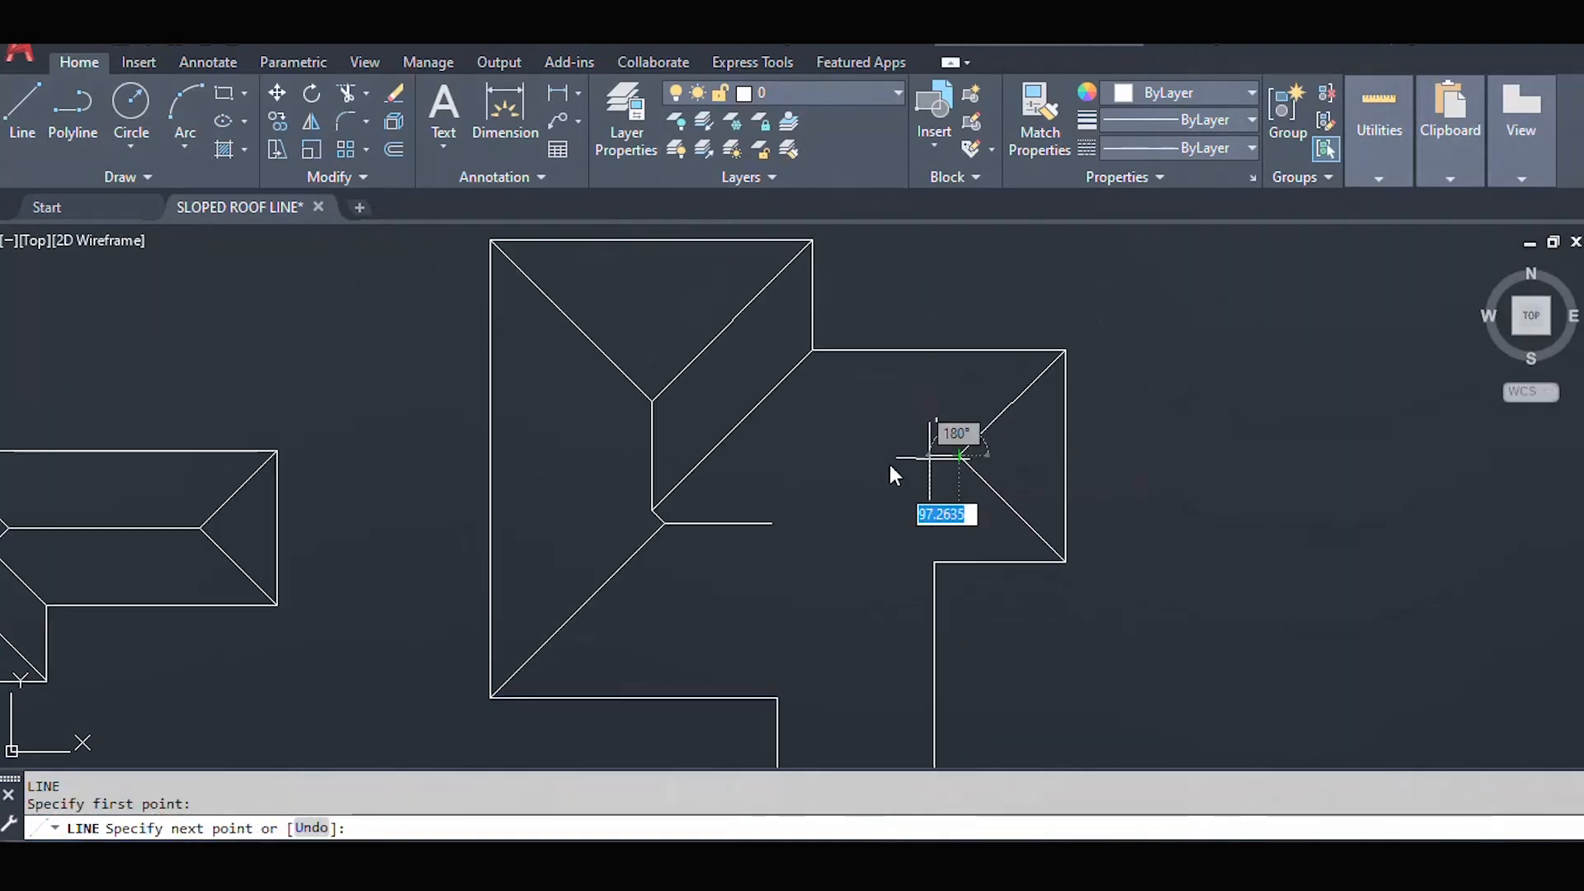
pyautogui.click(836, 453)
pyautogui.press('Escape')
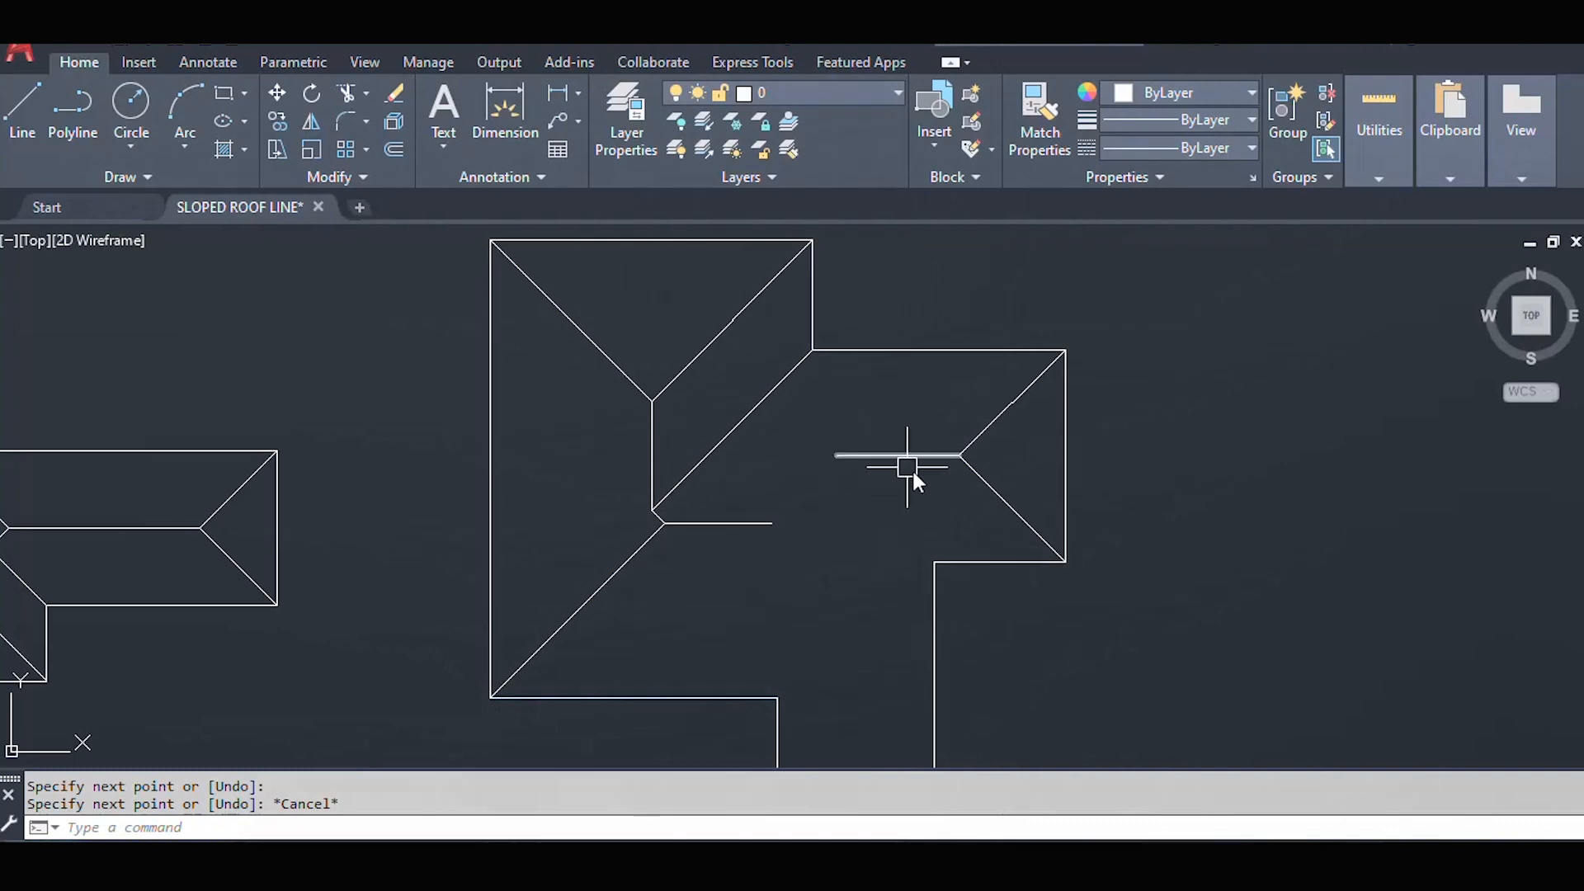
# - Copy the east wing's lower hip line from its outer corner to the inner corner where the east and south wings meet
pyautogui.click(991, 489)
pyautogui.write('CO')
pyautogui.press('Return')
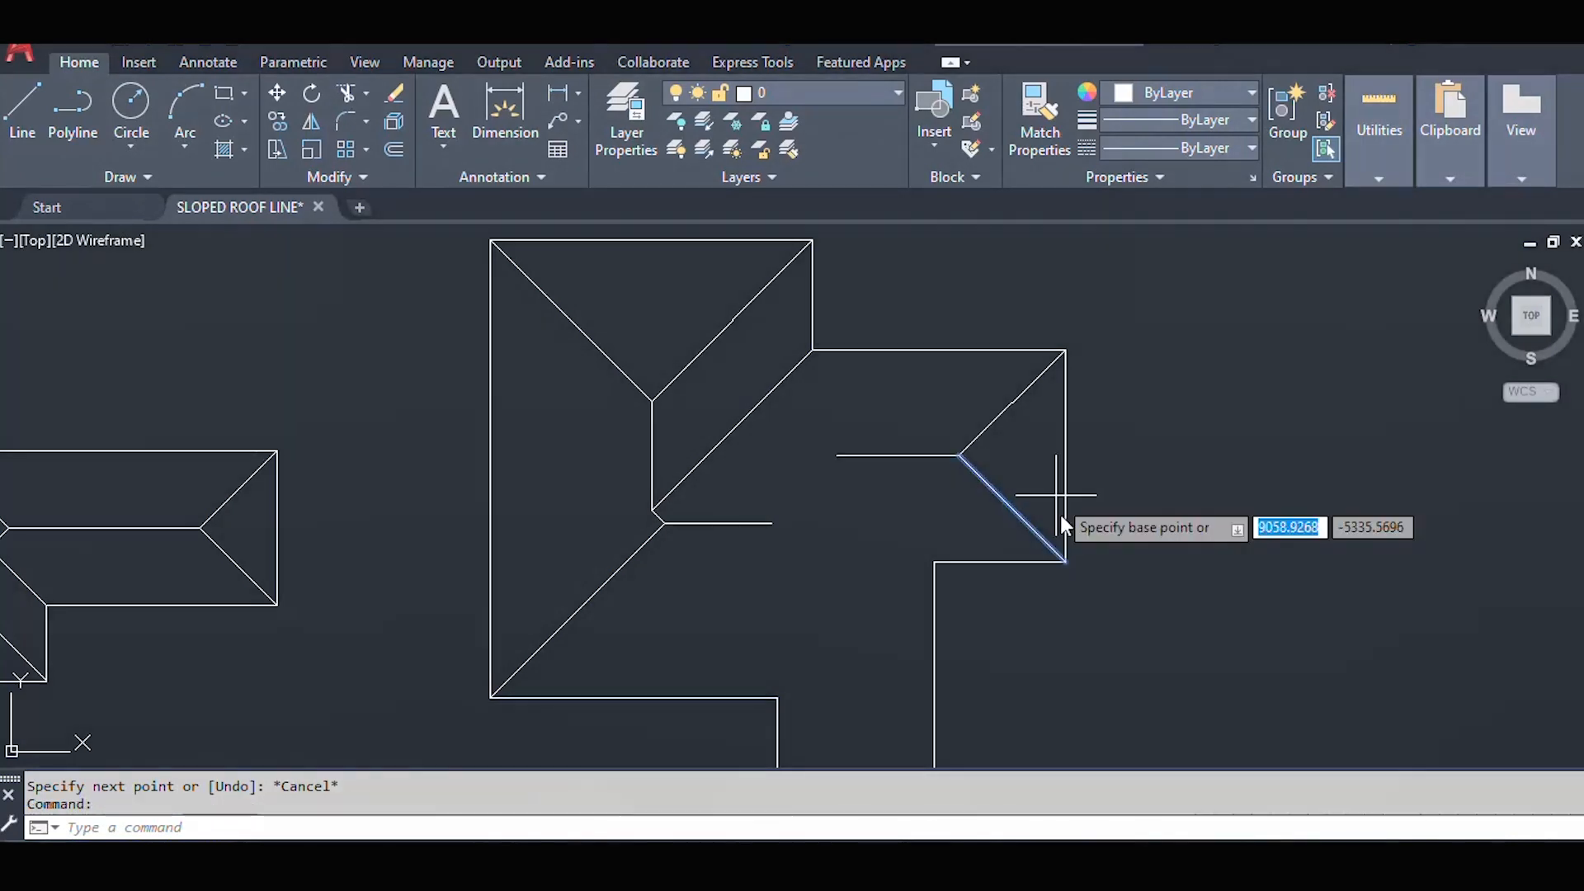
pyautogui.click(1065, 562)
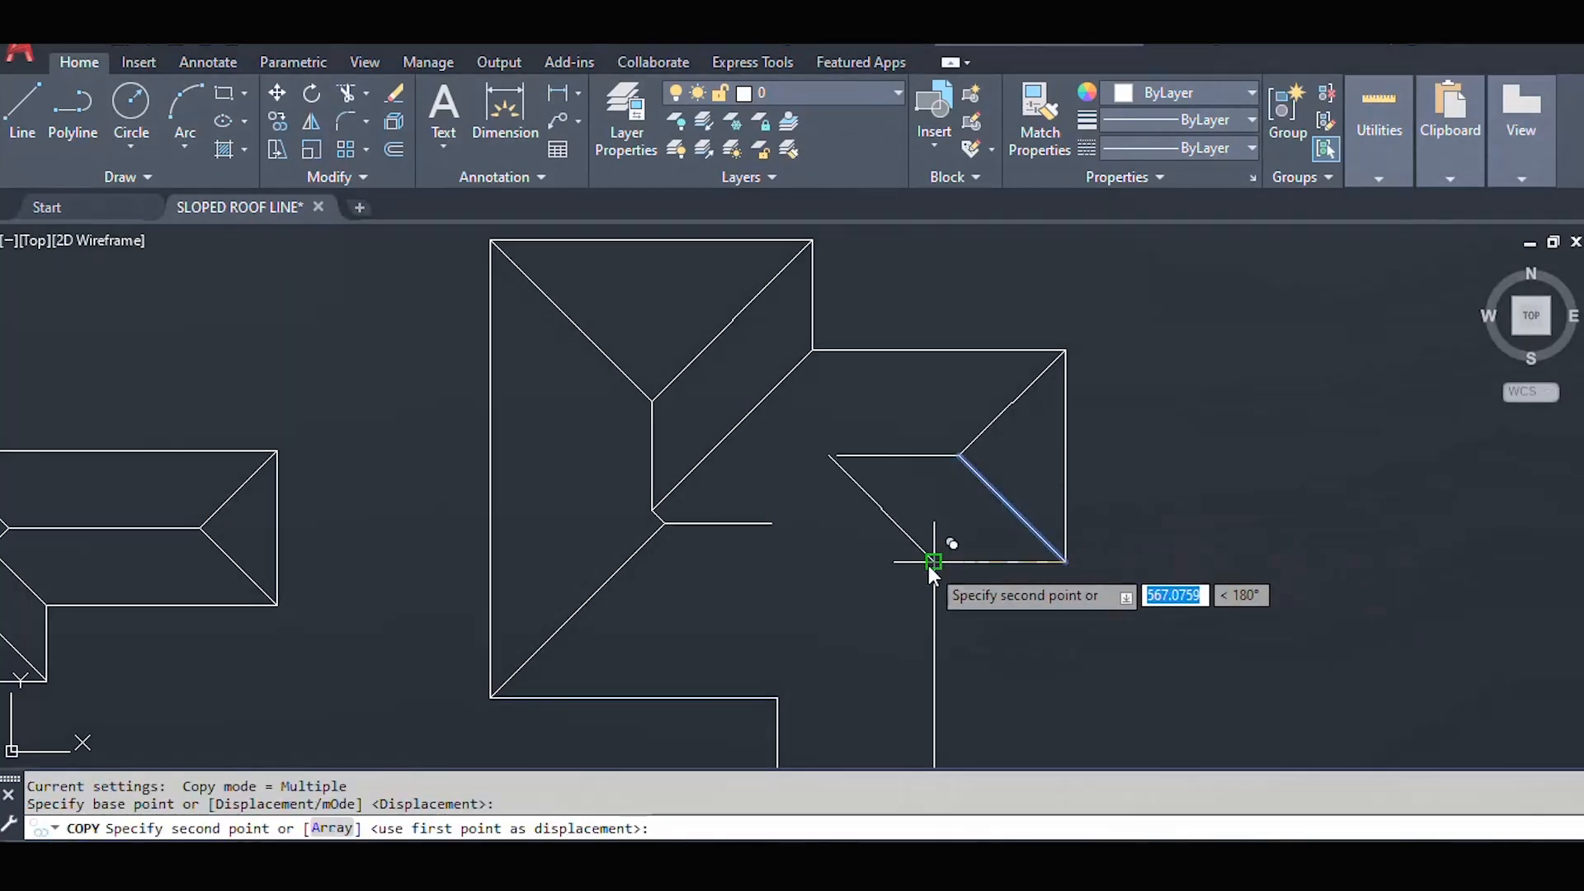
pyautogui.click(929, 565)
pyautogui.press('Return')
# - Fillet the copied valley line with the east wing's ridge line so they end in a sharp corner
pyautogui.write('F')
pyautogui.press('Return')
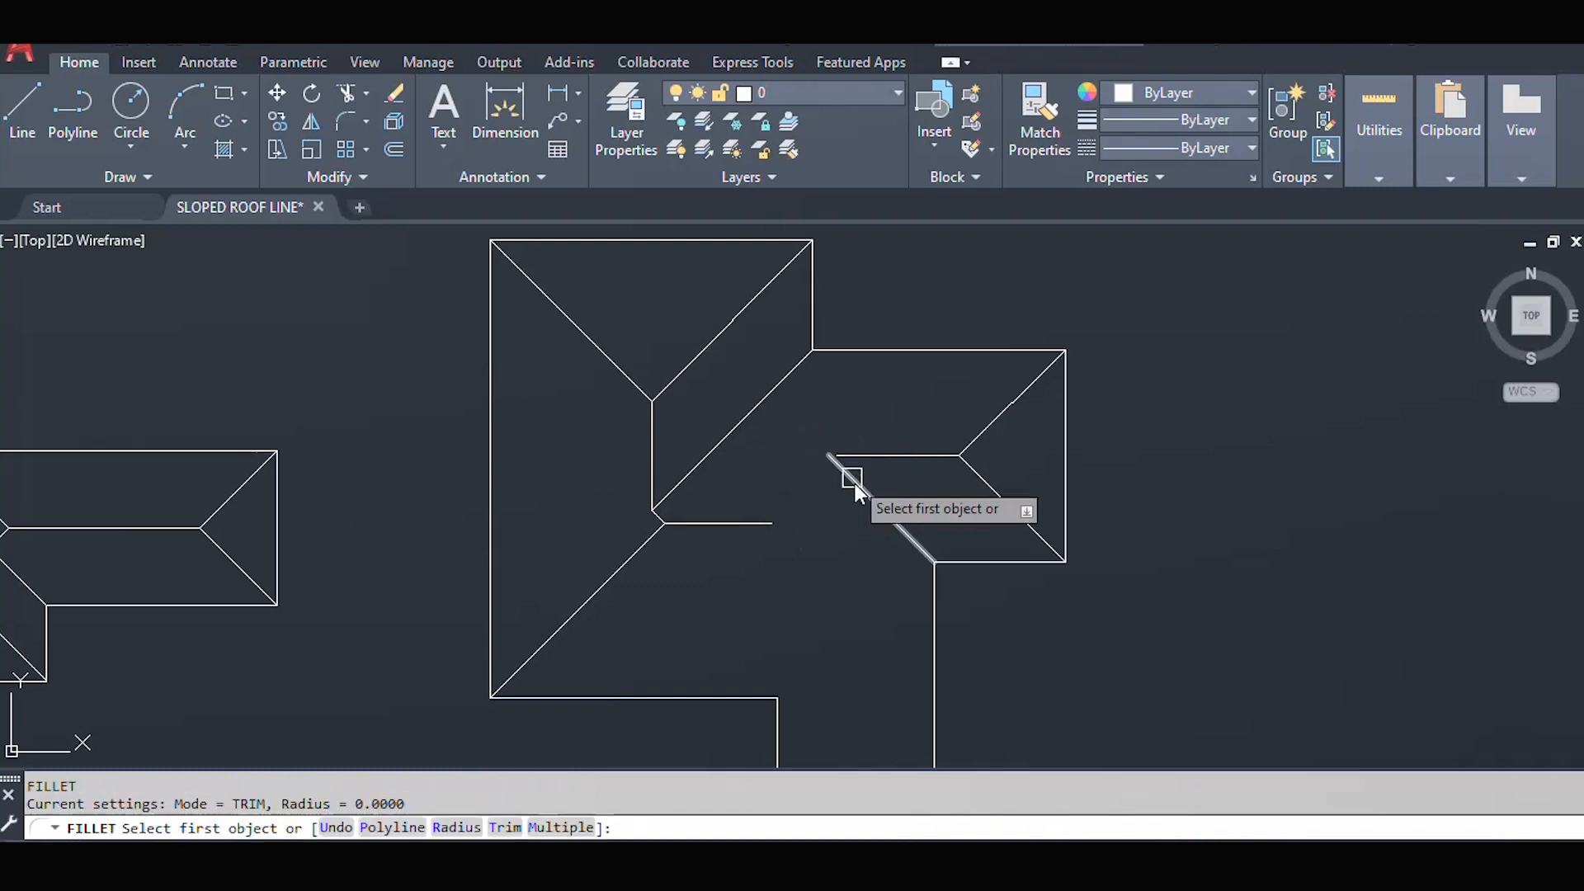
pyautogui.click(855, 482)
pyautogui.click(886, 456)
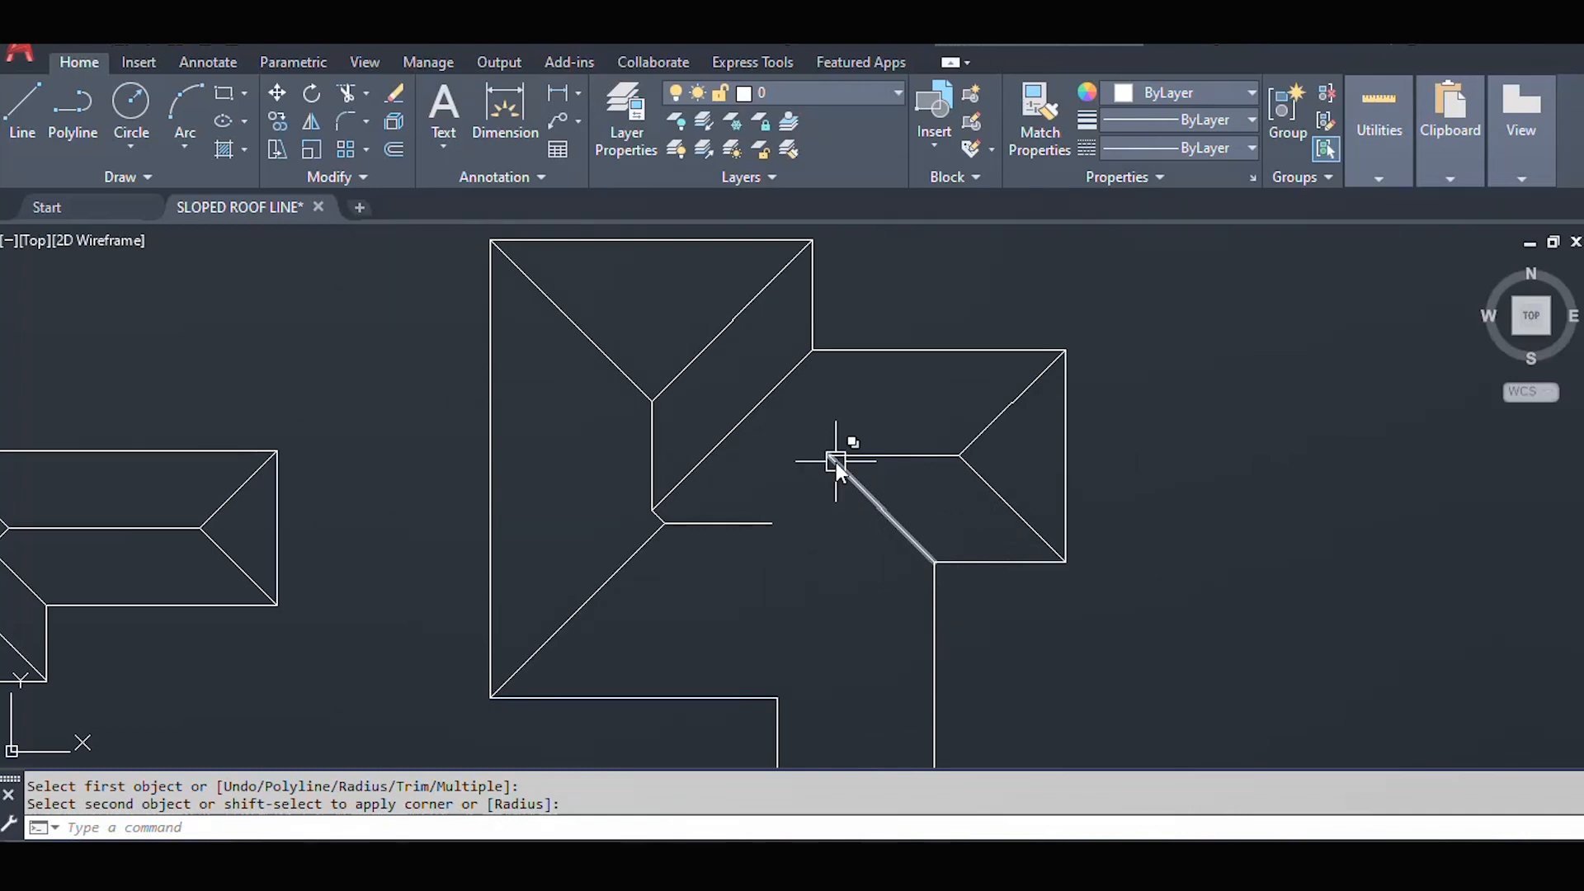
# - Mirror the new valley line about a vertical axis through the west end of the east wing's ridge, keeping the original line
pyautogui.click(875, 499)
pyautogui.write('M')
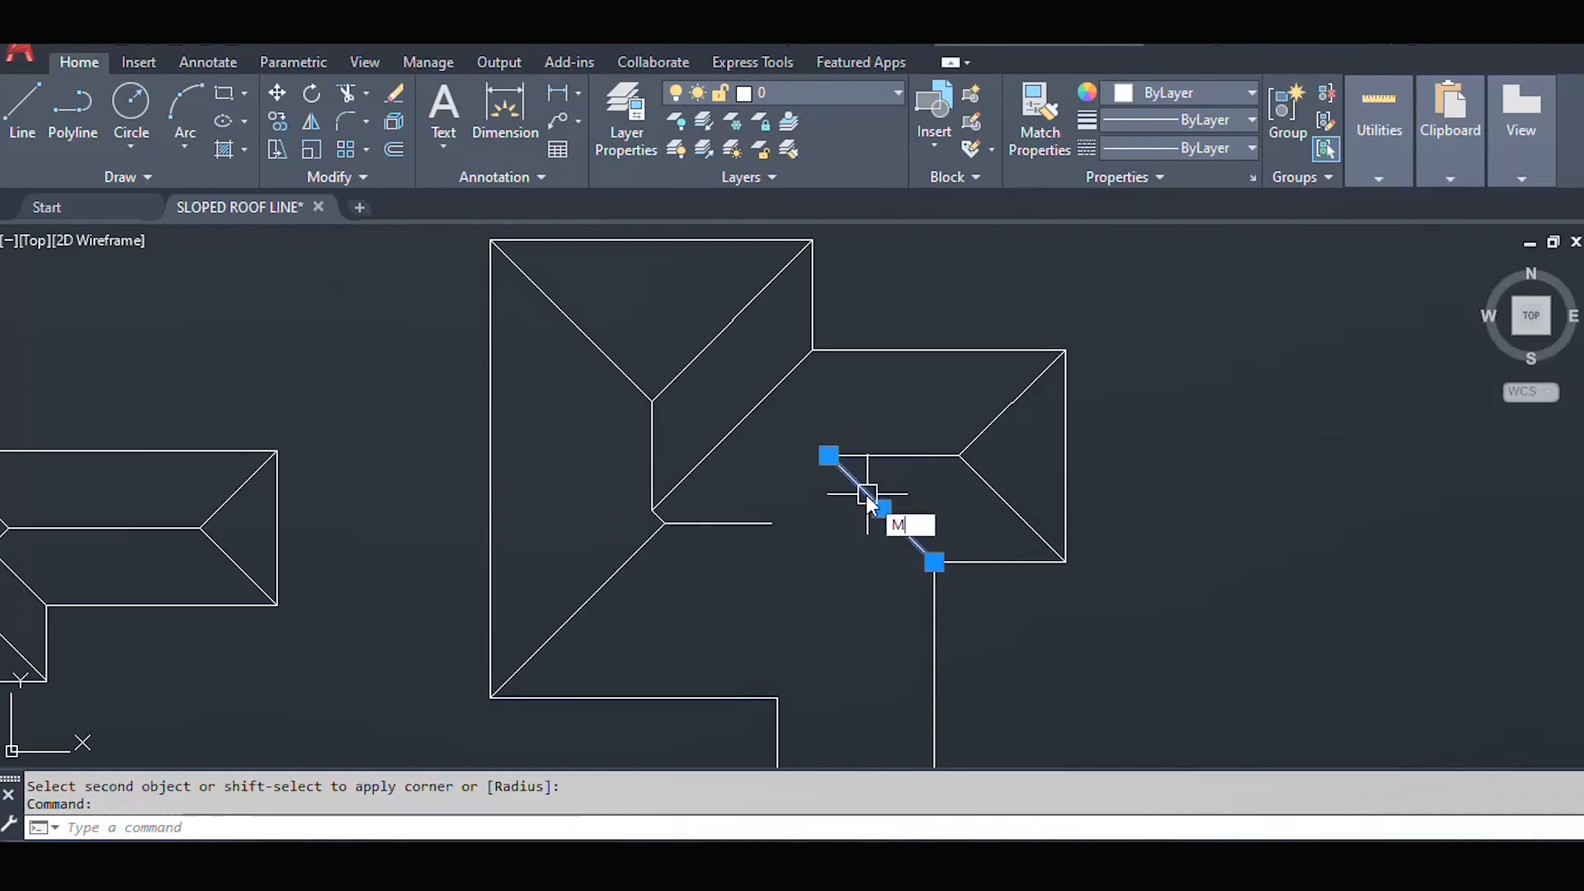
pyautogui.write('I')
pyautogui.press('Return')
pyautogui.click(830, 456)
pyautogui.click(836, 559)
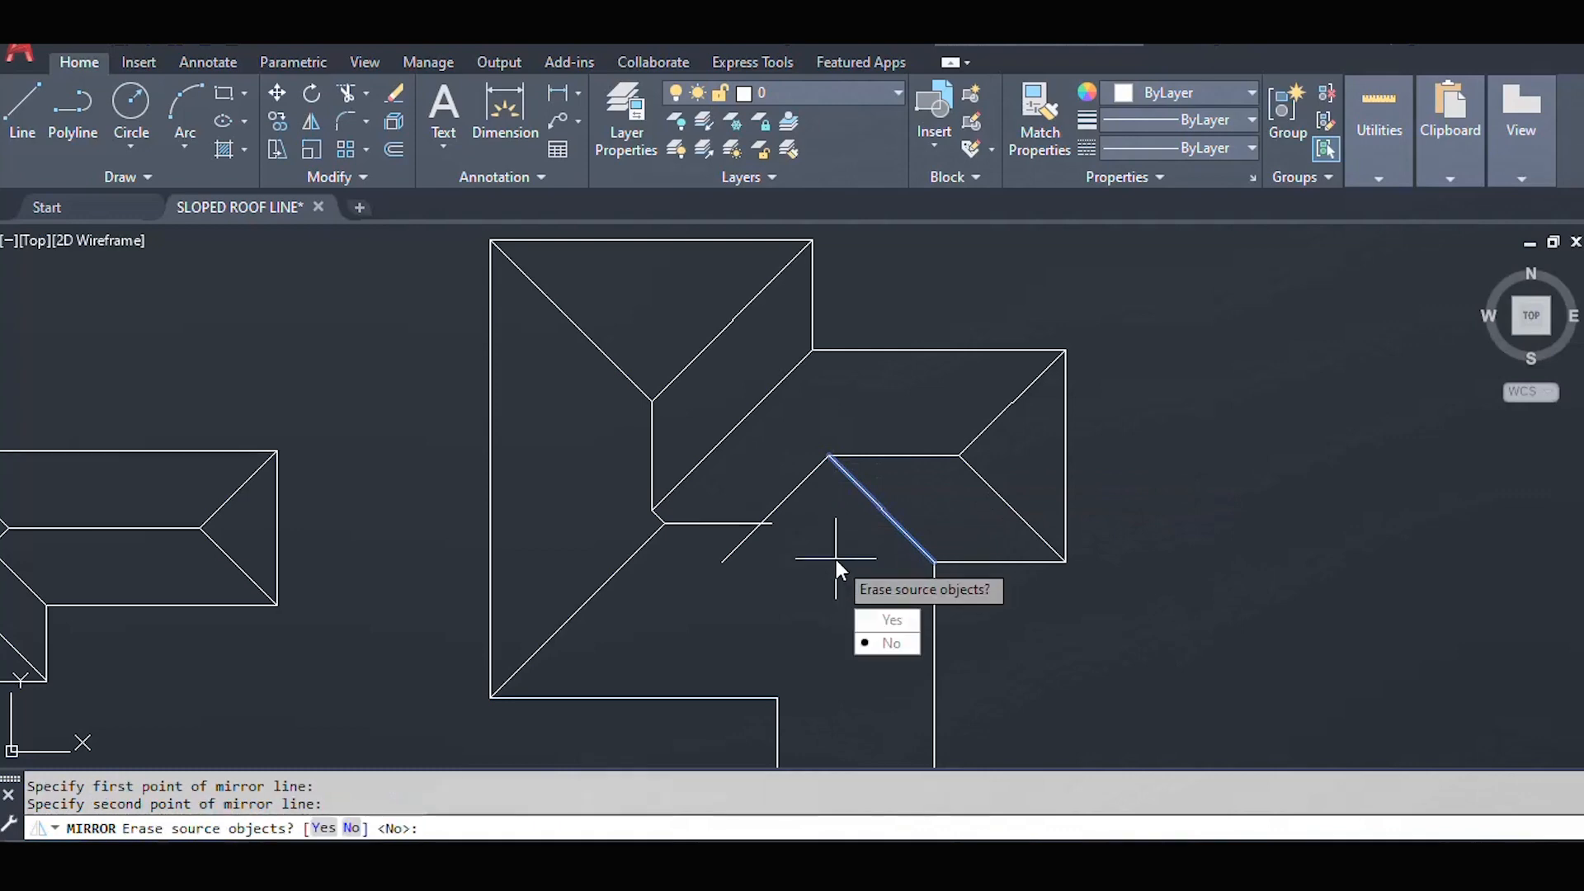
pyautogui.press('Return')
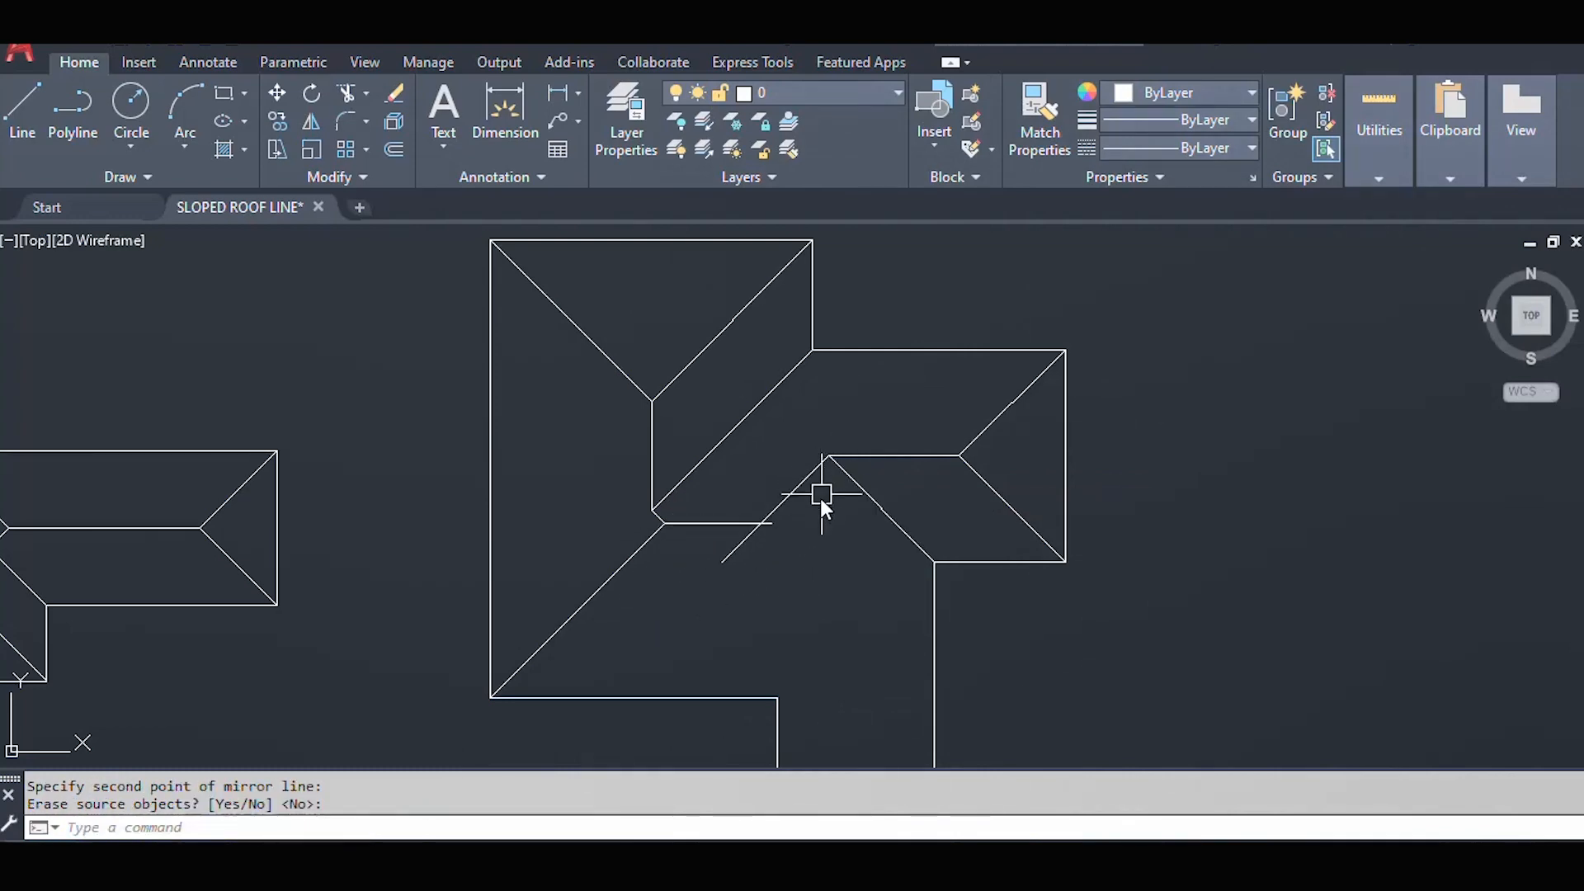
# - Fillet the main block's short horizontal ridge line with the mirrored diagonal so they meet in a sharp corner
pyautogui.write('F')
pyautogui.press('Return')
pyautogui.click(734, 523)
pyautogui.click(780, 510)
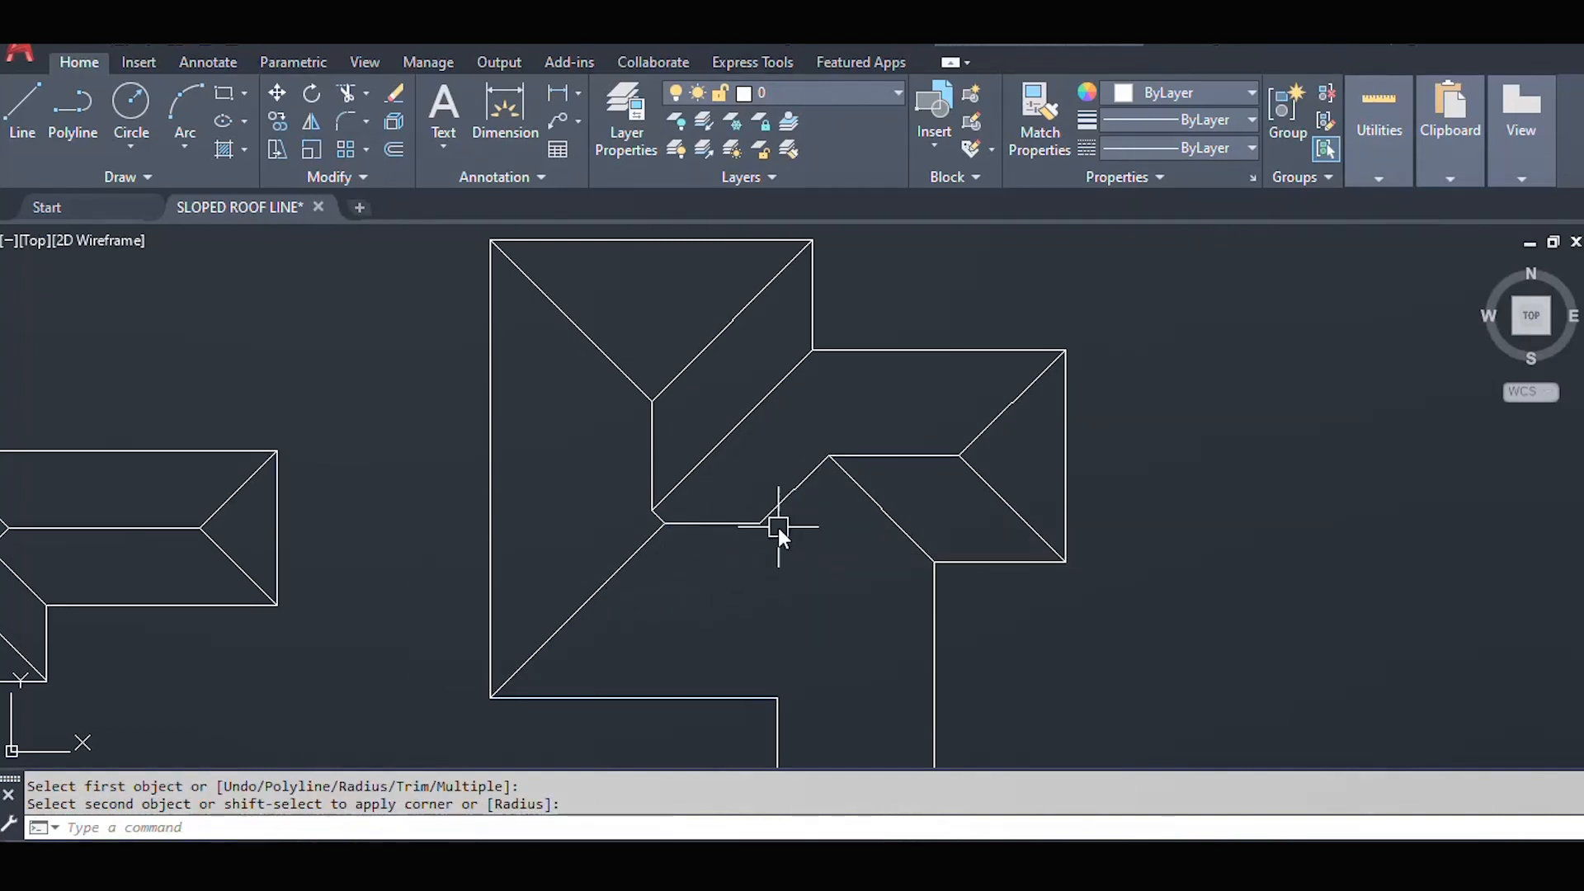
pyautogui.click(725, 528)
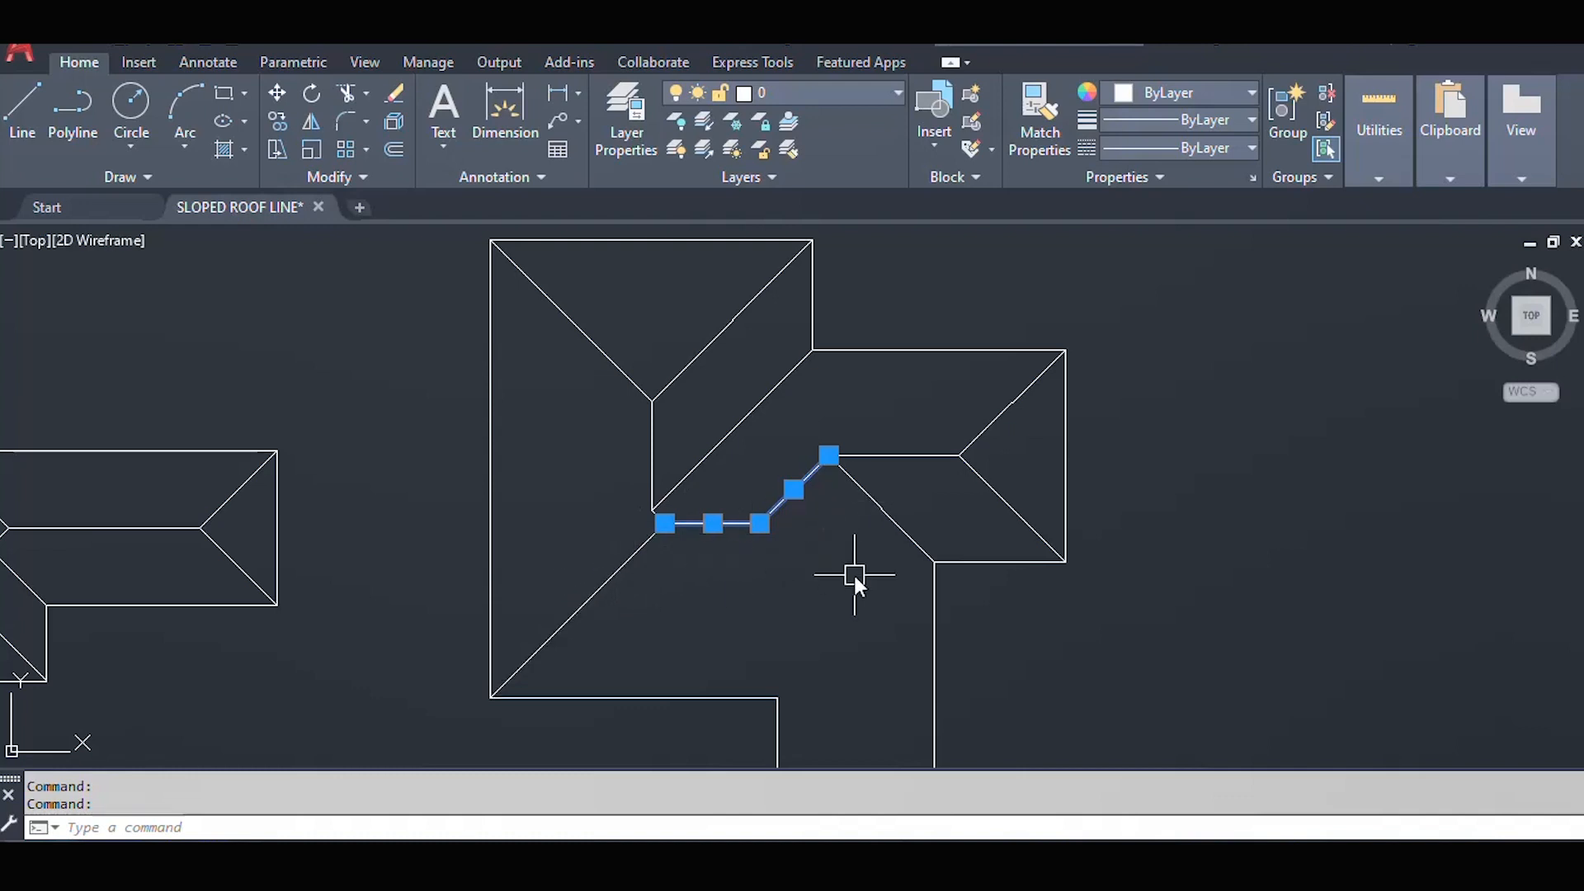
pyautogui.press('Escape')
# - Mirror the diagonal between the two ridges about a horizontal axis through its lower end, keeping the original line
pyautogui.click(789, 501)
pyautogui.write('MI')
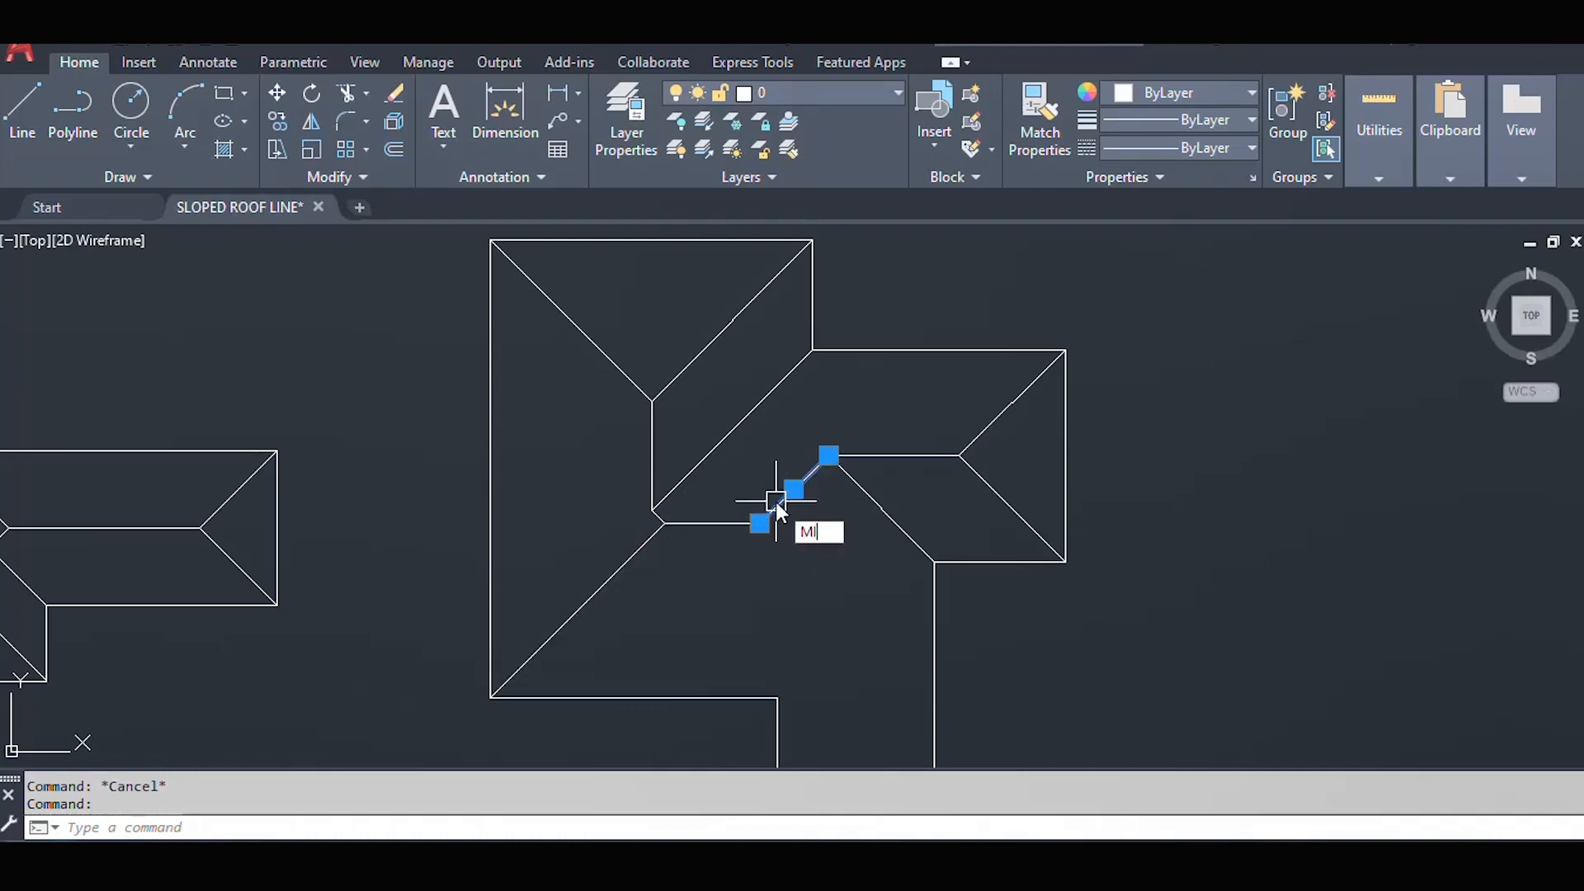
pyautogui.press('Return')
pyautogui.click(760, 524)
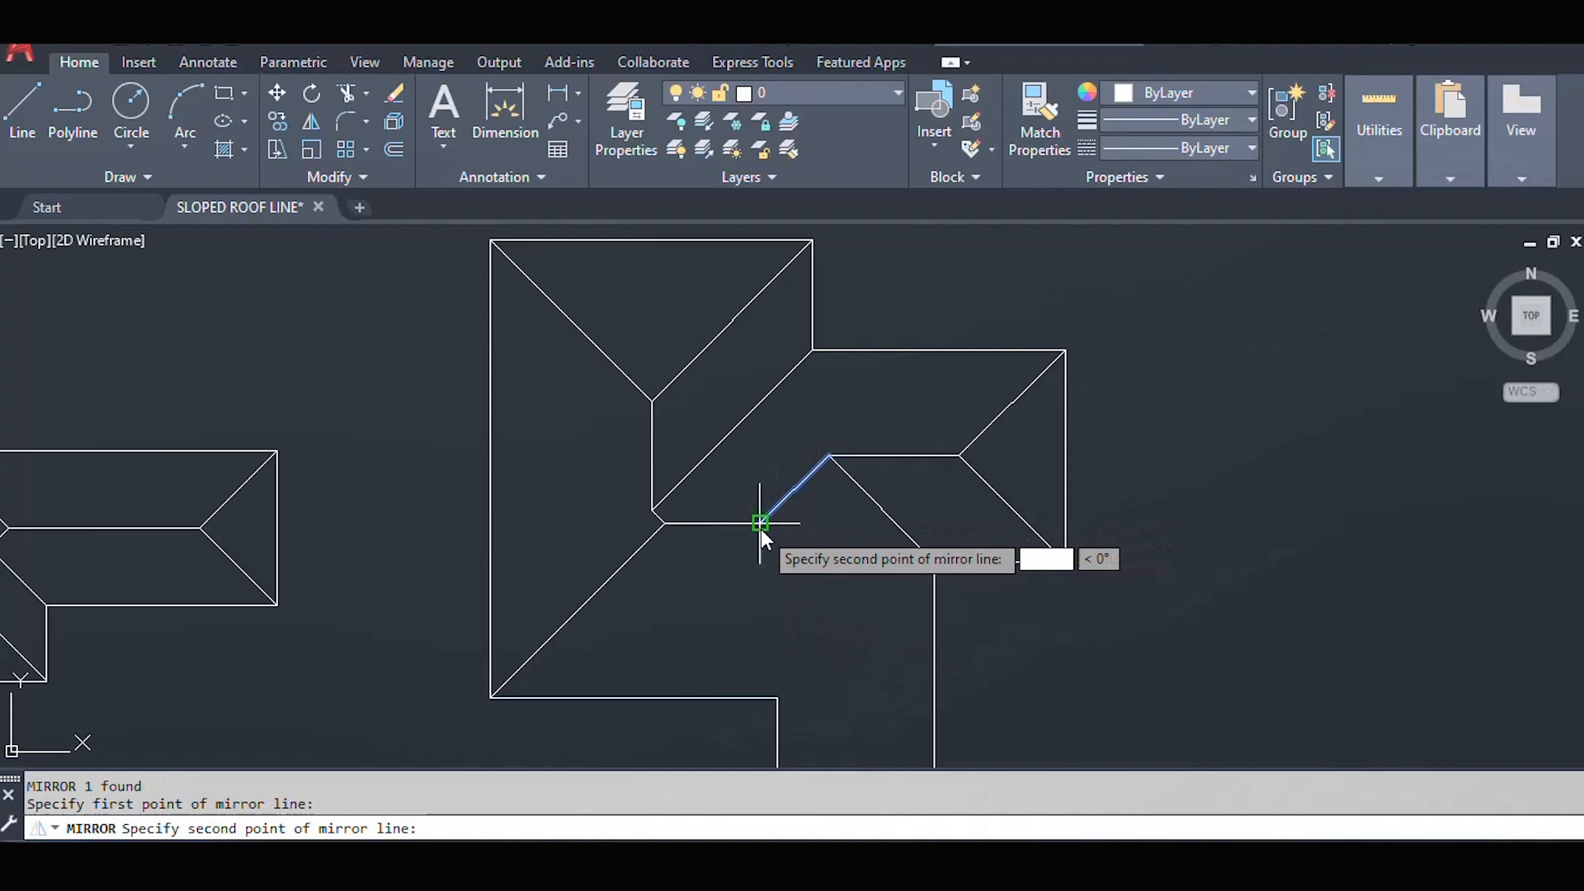
pyautogui.click(857, 535)
pyautogui.press('Return')
# - Copy the main block's lower-left hip line from its outer corner to the inner corner where the main block meets the south wing
pyautogui.moveTo(707, 608); pyautogui.dragTo(700, 581, button='middle')
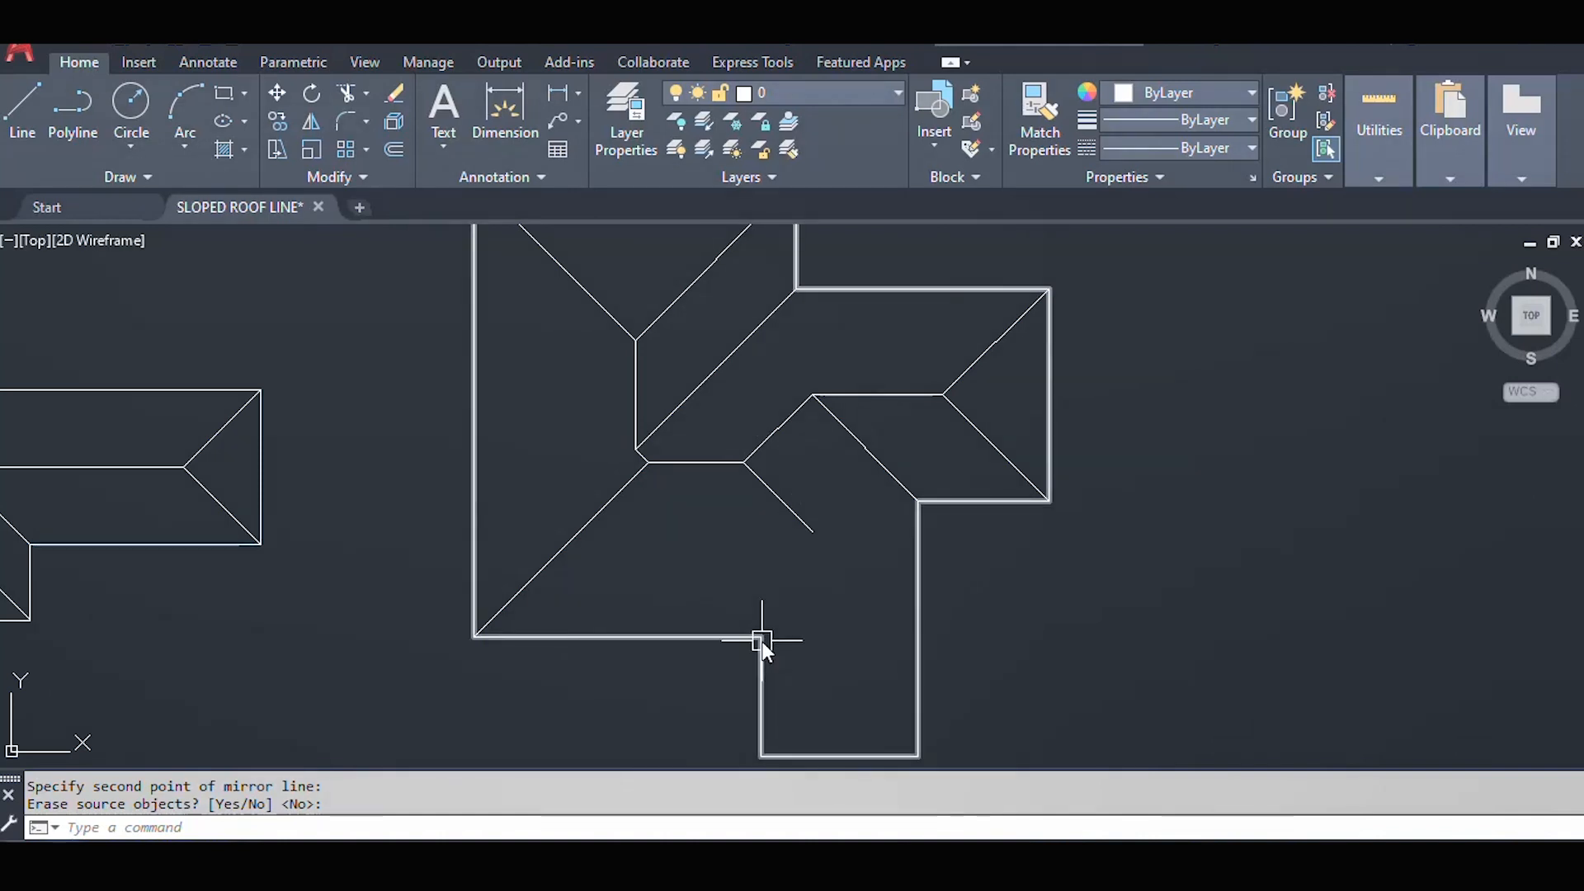
pyautogui.click(564, 553)
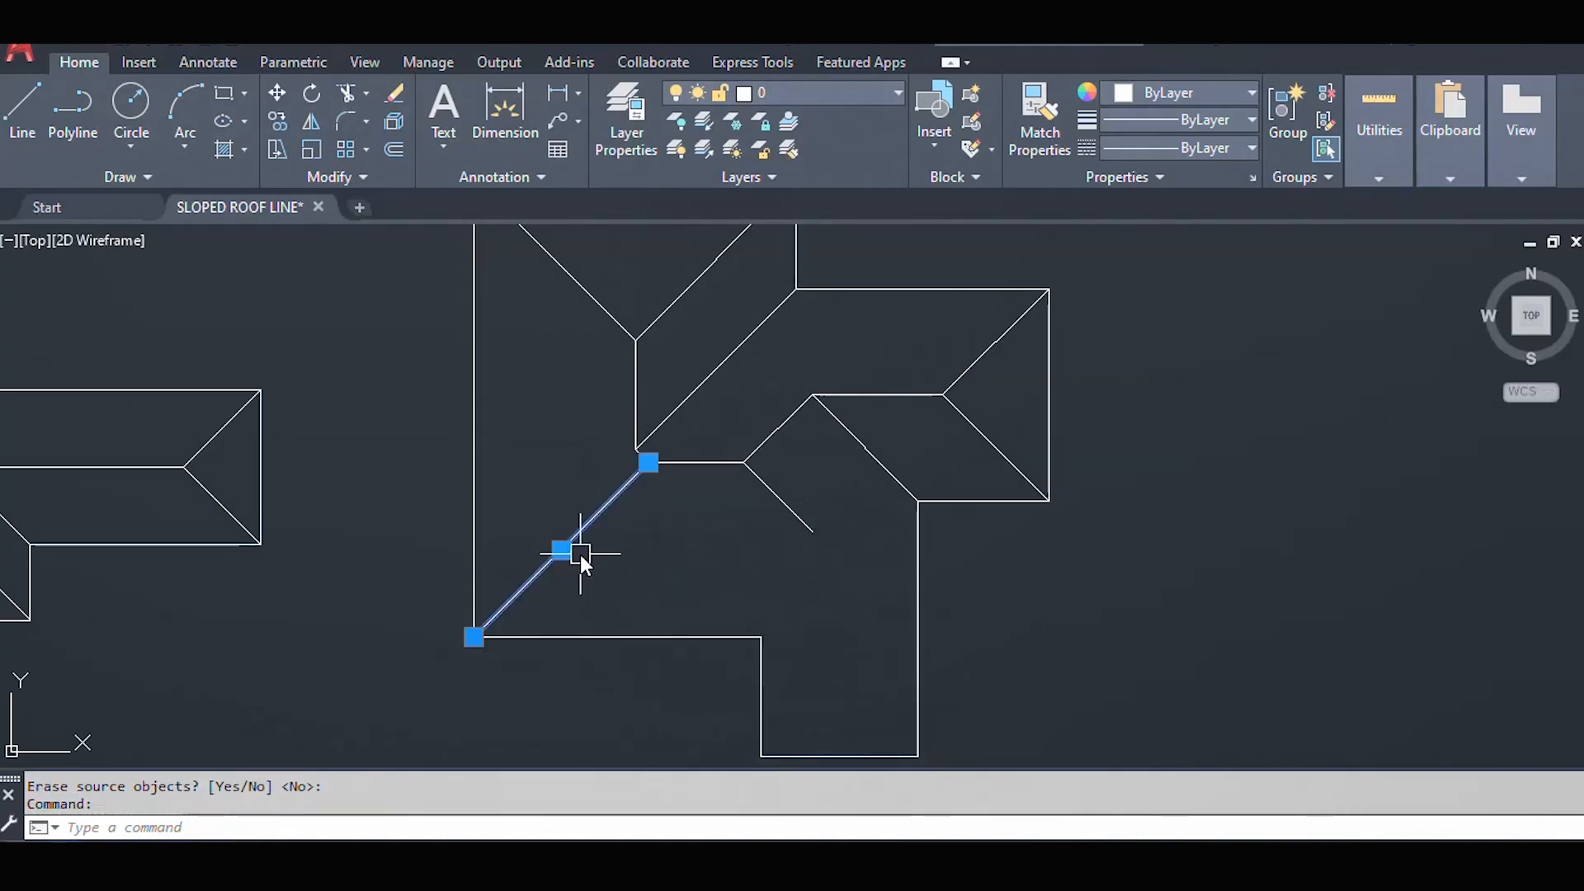
pyautogui.write('co')
pyautogui.press('Return')
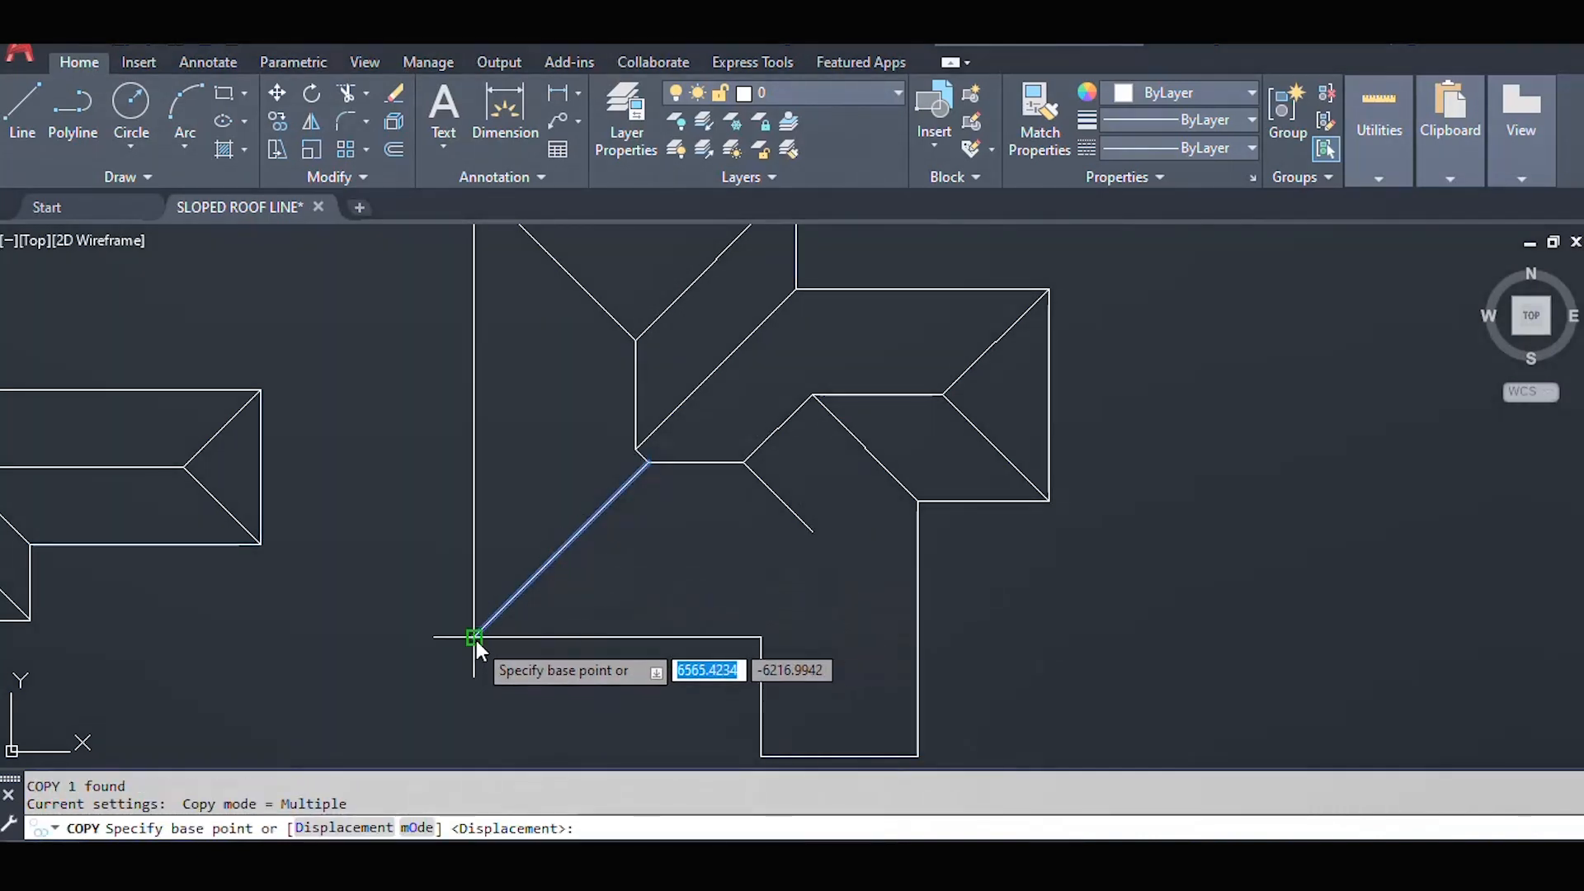
pyautogui.click(474, 637)
pyautogui.click(760, 636)
pyautogui.press('Return')
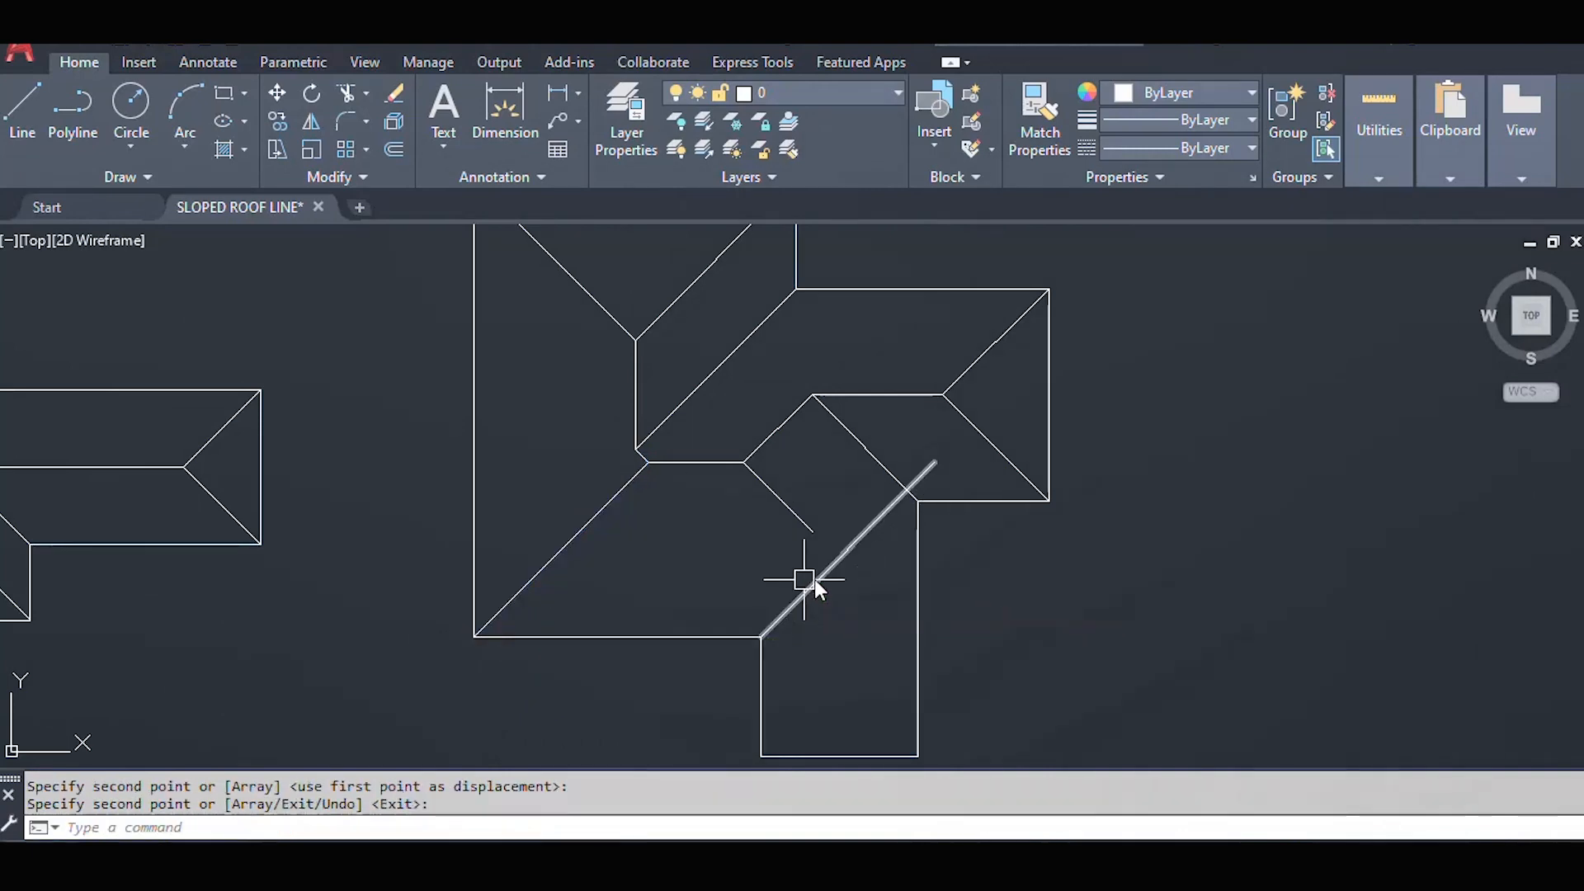
# - Fillet the diagonal descending from the main block's short ridge with the copied inner-corner line so they meet in a sharp corner
pyautogui.write('f')
pyautogui.press('Return')
pyautogui.click(787, 506)
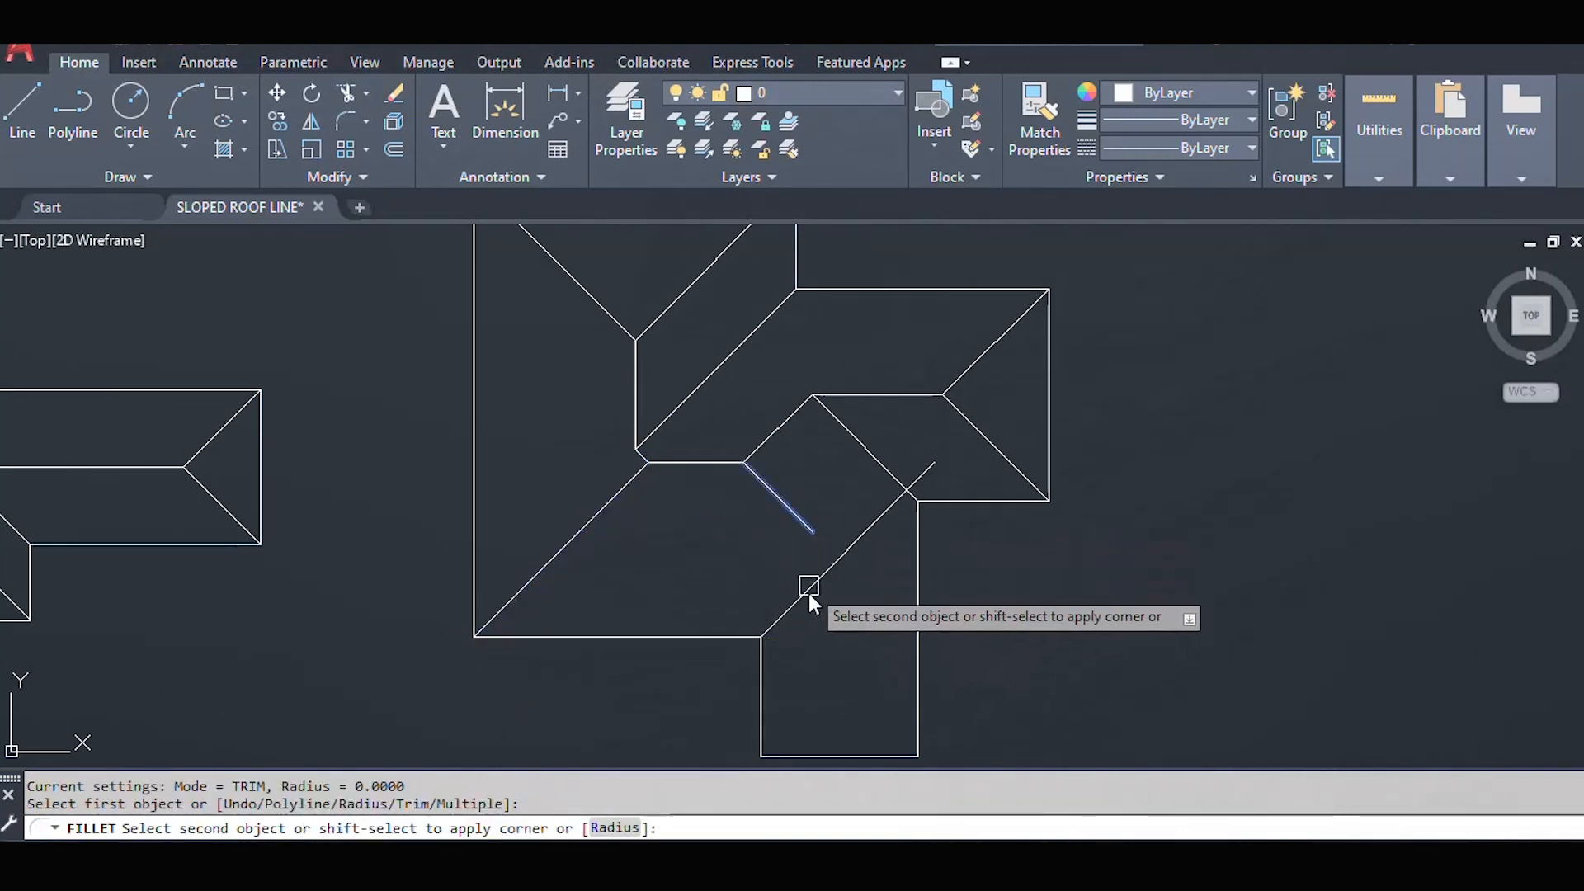
pyautogui.click(808, 592)
pyautogui.press('Escape')
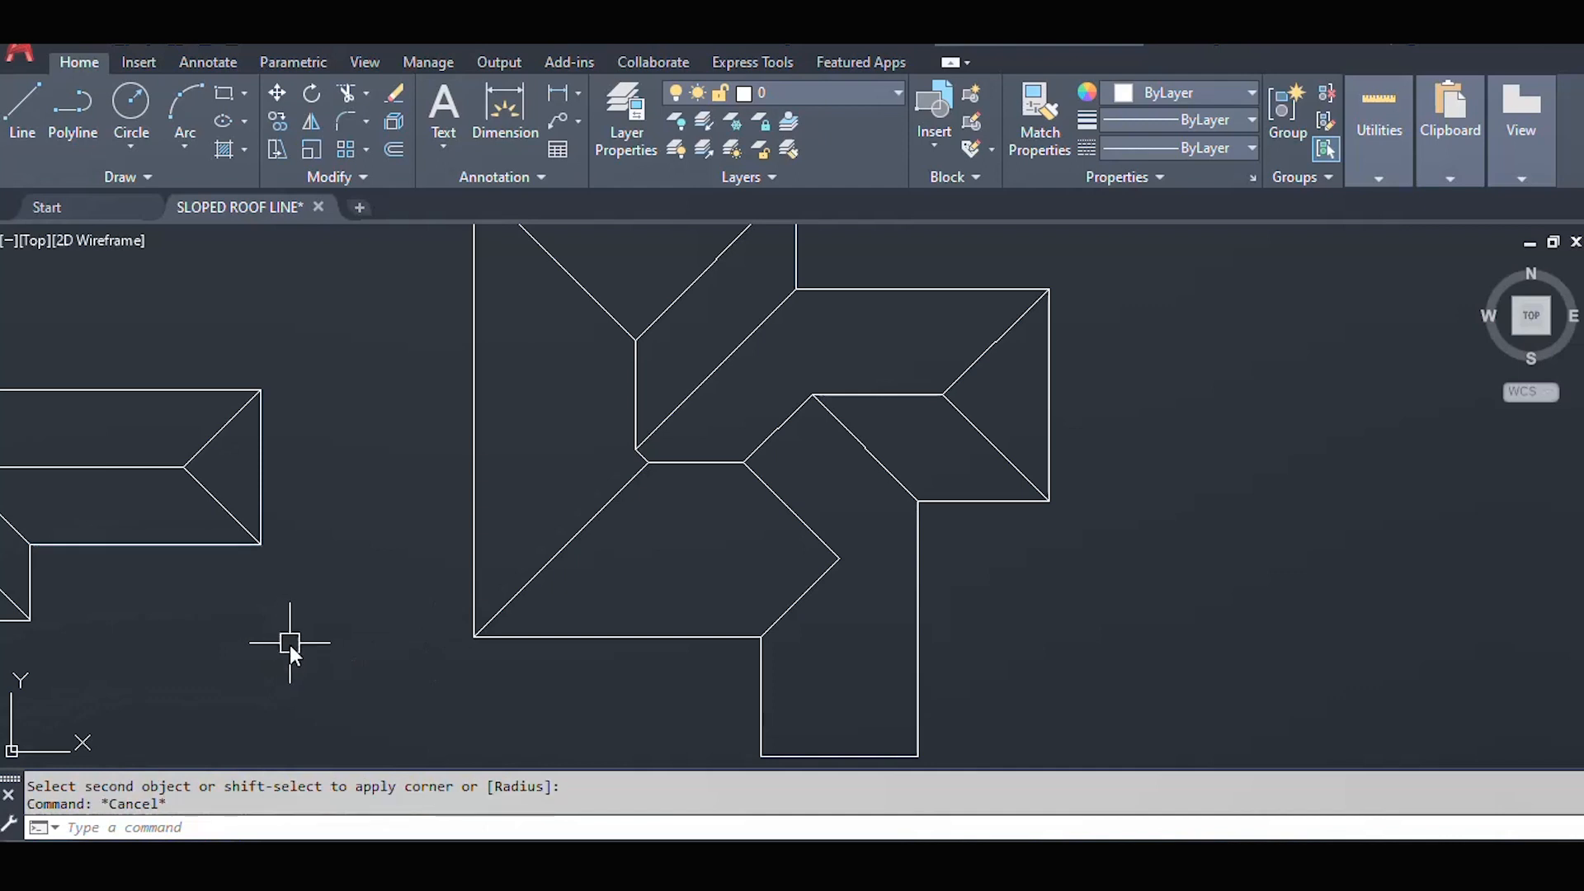
pyautogui.click(796, 517)
pyautogui.click(802, 587)
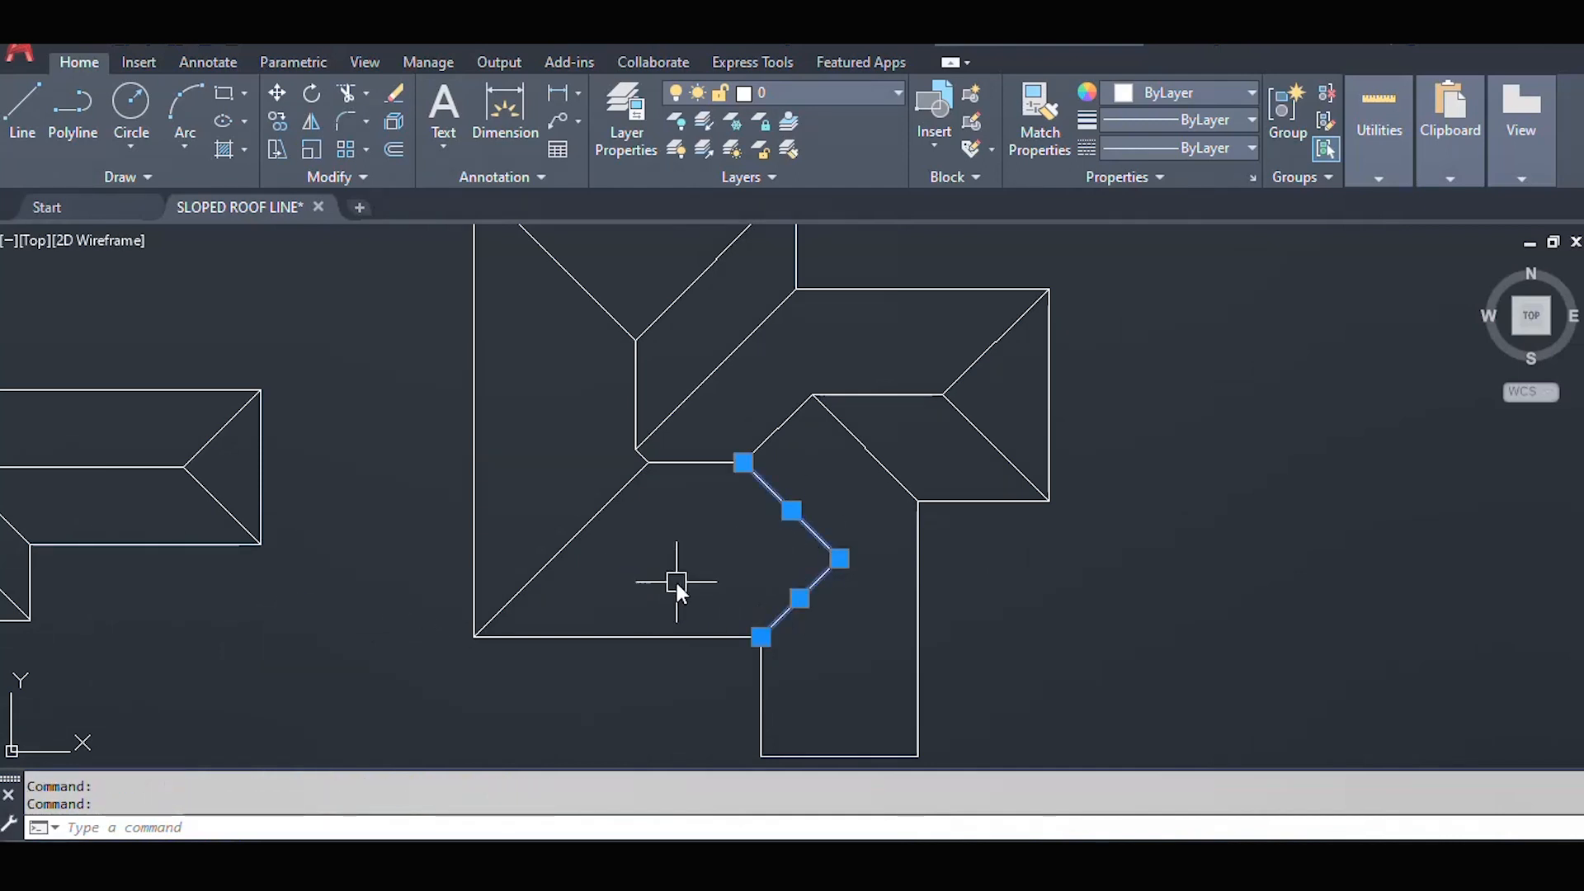
pyautogui.press('Escape')
# - Draw a vertical ridge line down the middle of the south wing from the filleted corner, stopping short of the wing's bottom edge
pyautogui.write('L')
pyautogui.press('Return')
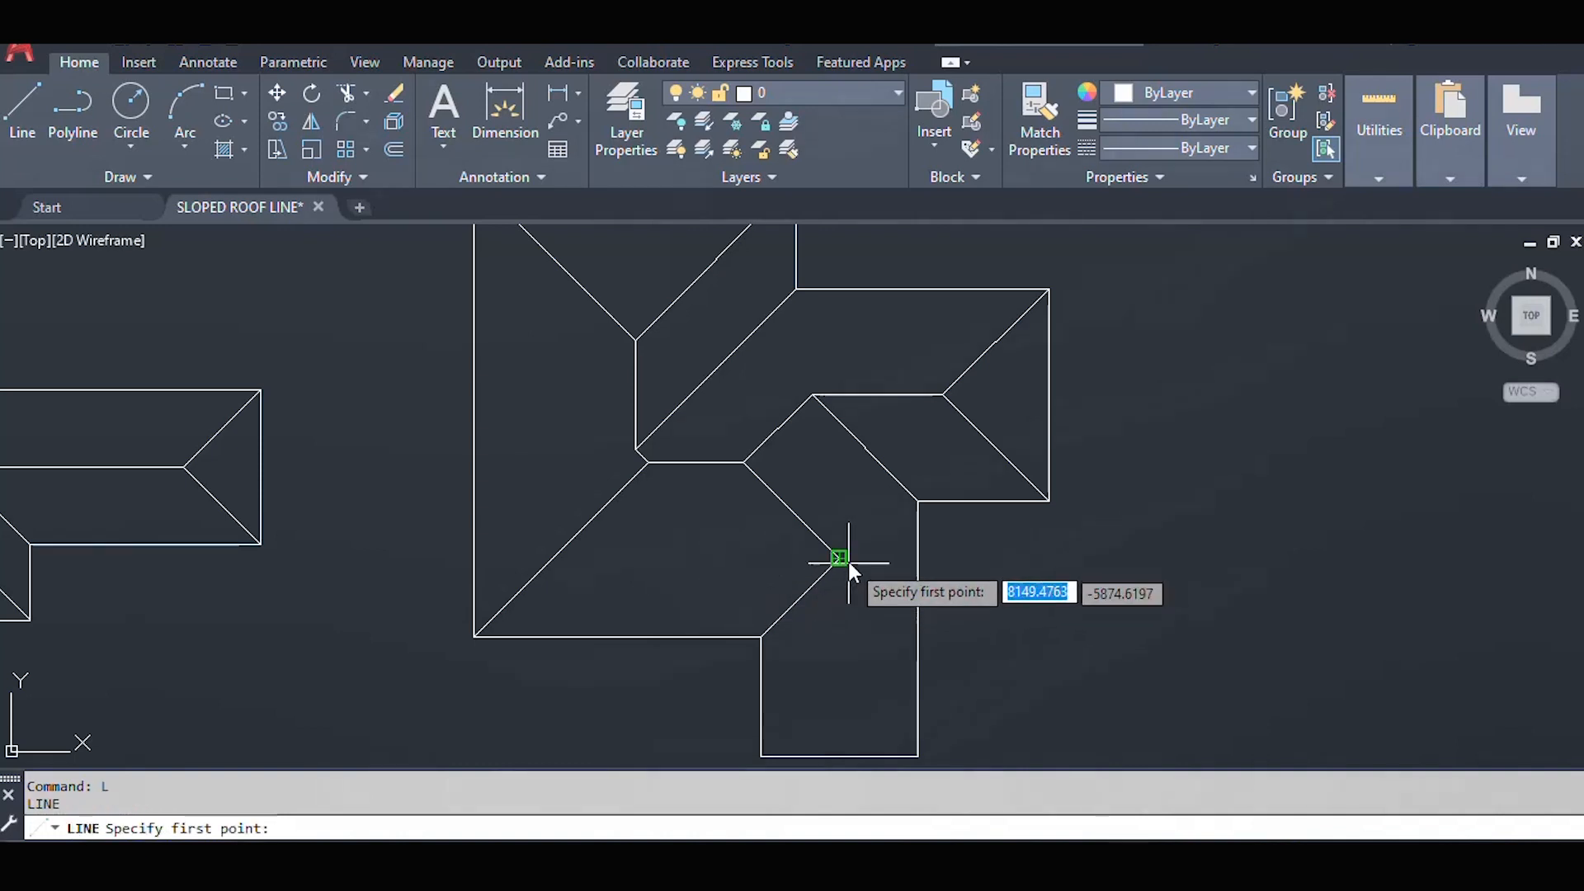
pyautogui.click(839, 559)
pyautogui.moveTo(839, 700); pyautogui.dragTo(844, 619, button='middle')
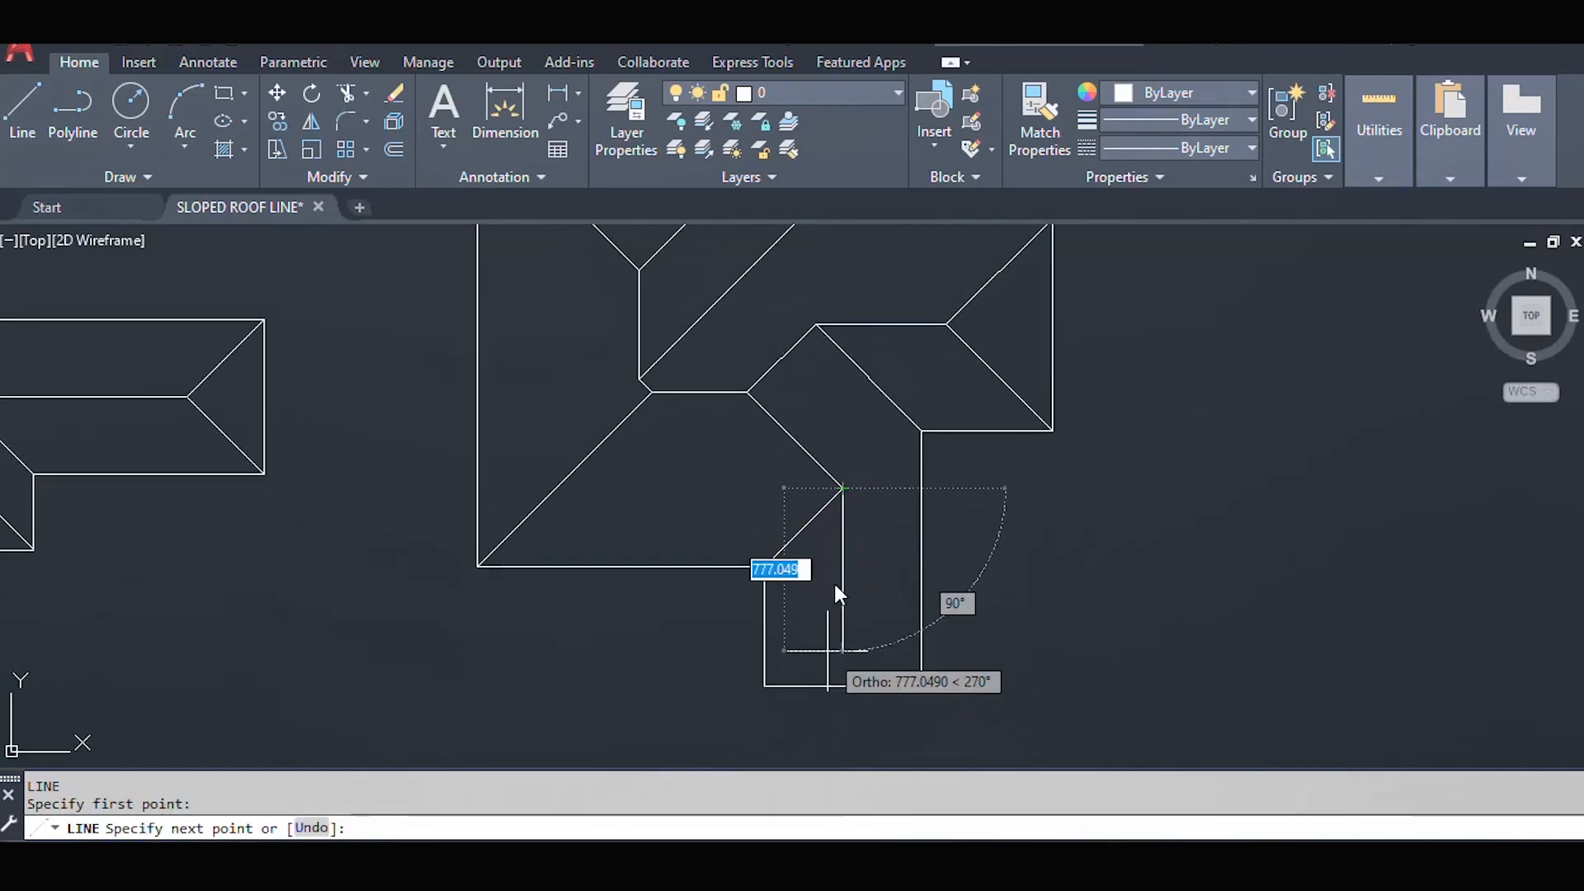
pyautogui.click(842, 630)
pyautogui.press('Escape')
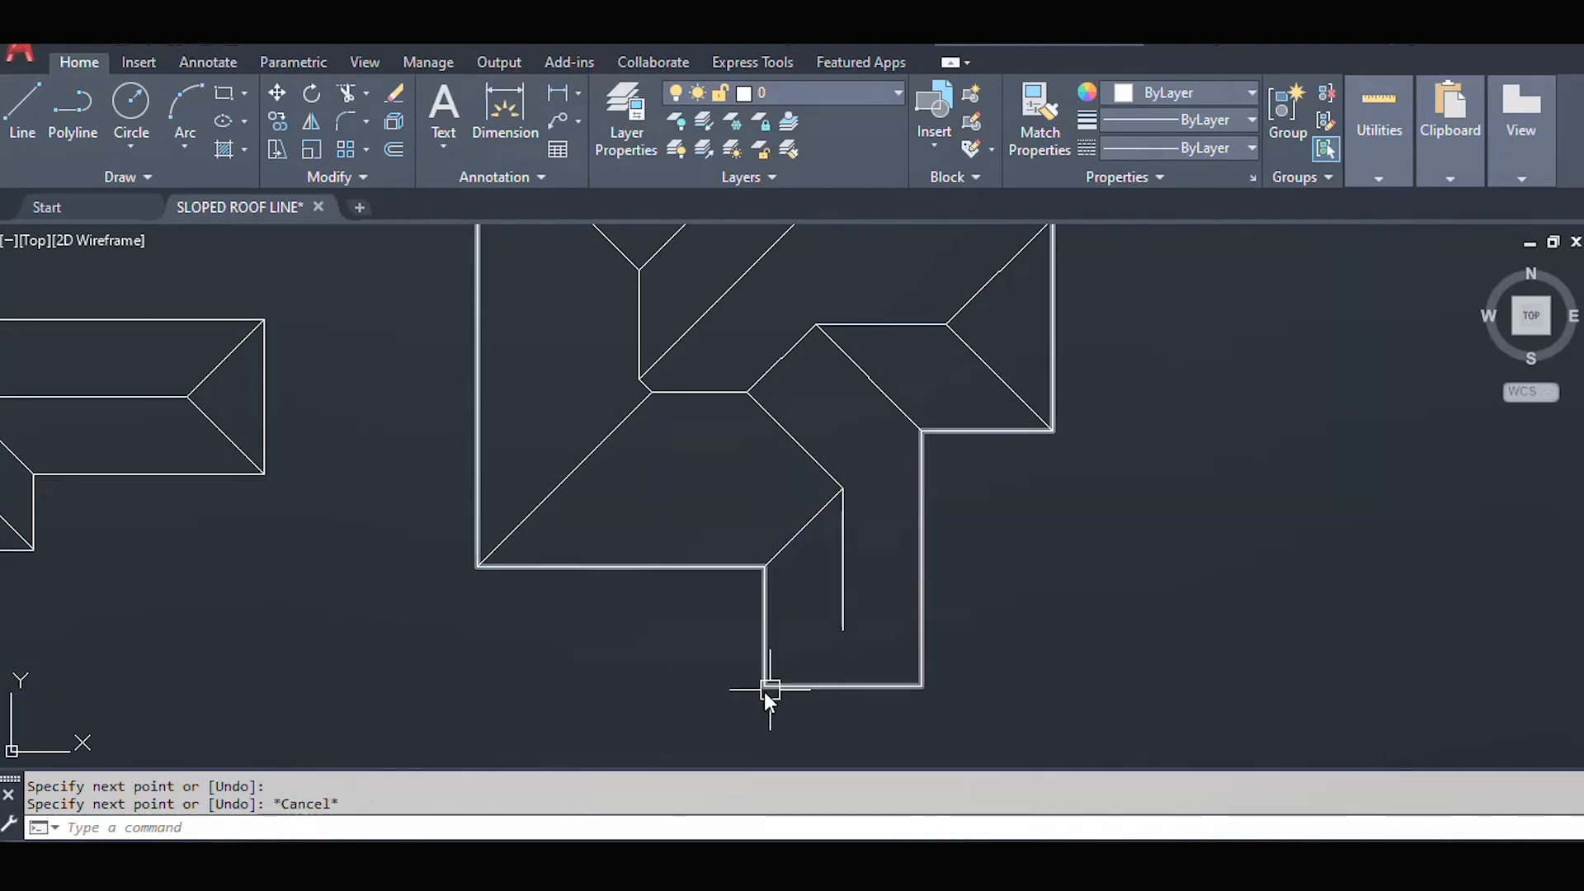
# - Copy the short valley line from the south wing's inner corner to the wing's lower-left outer corner
pyautogui.click(784, 568)
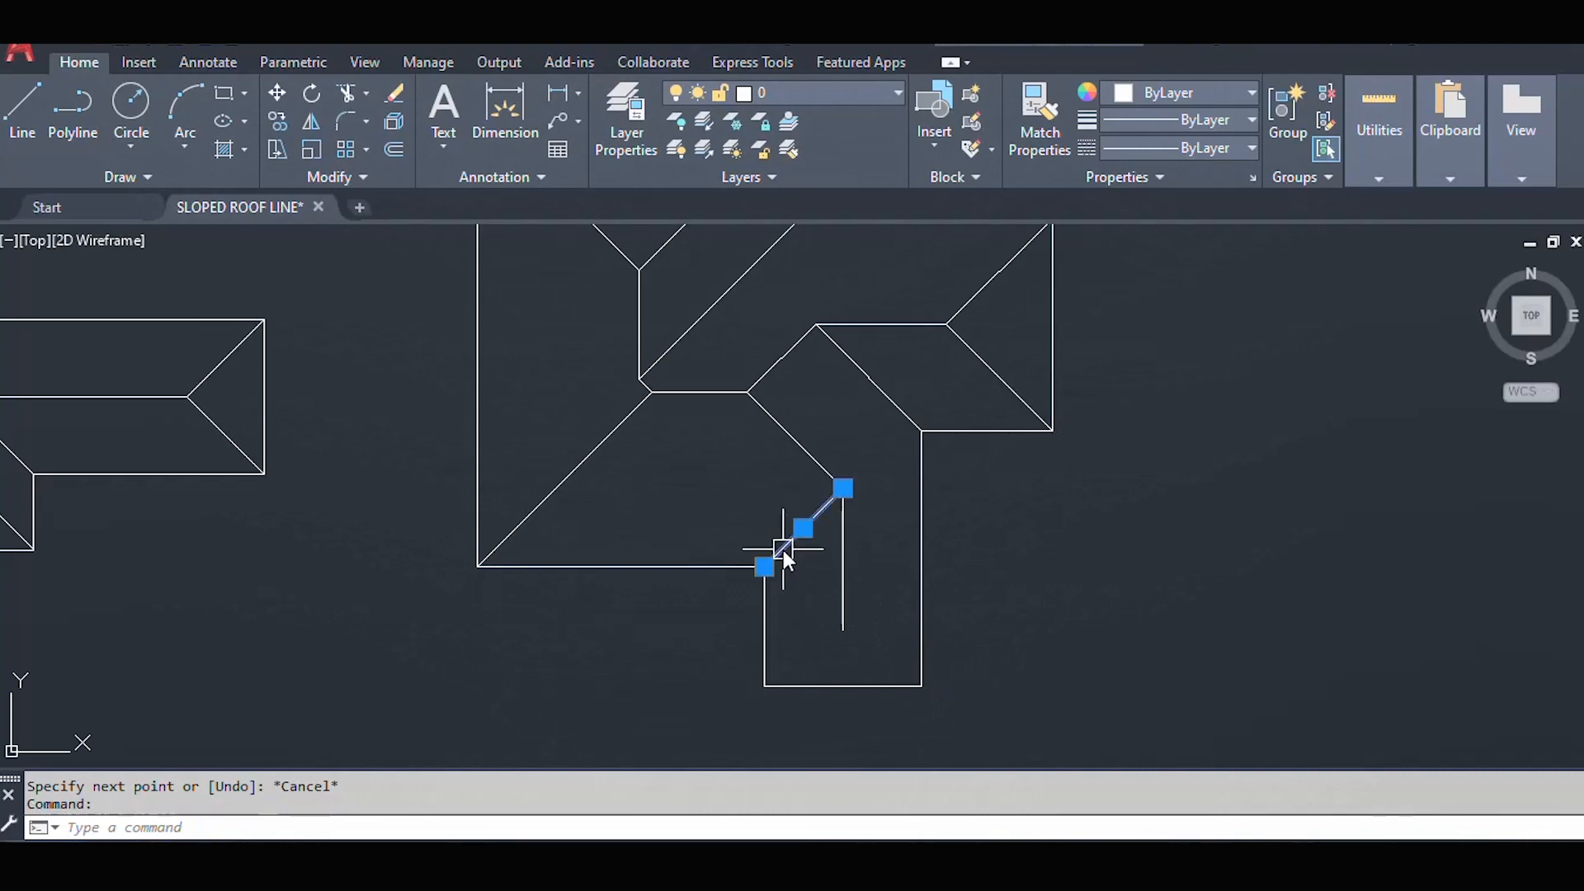
pyautogui.write('co')
pyautogui.press('Return')
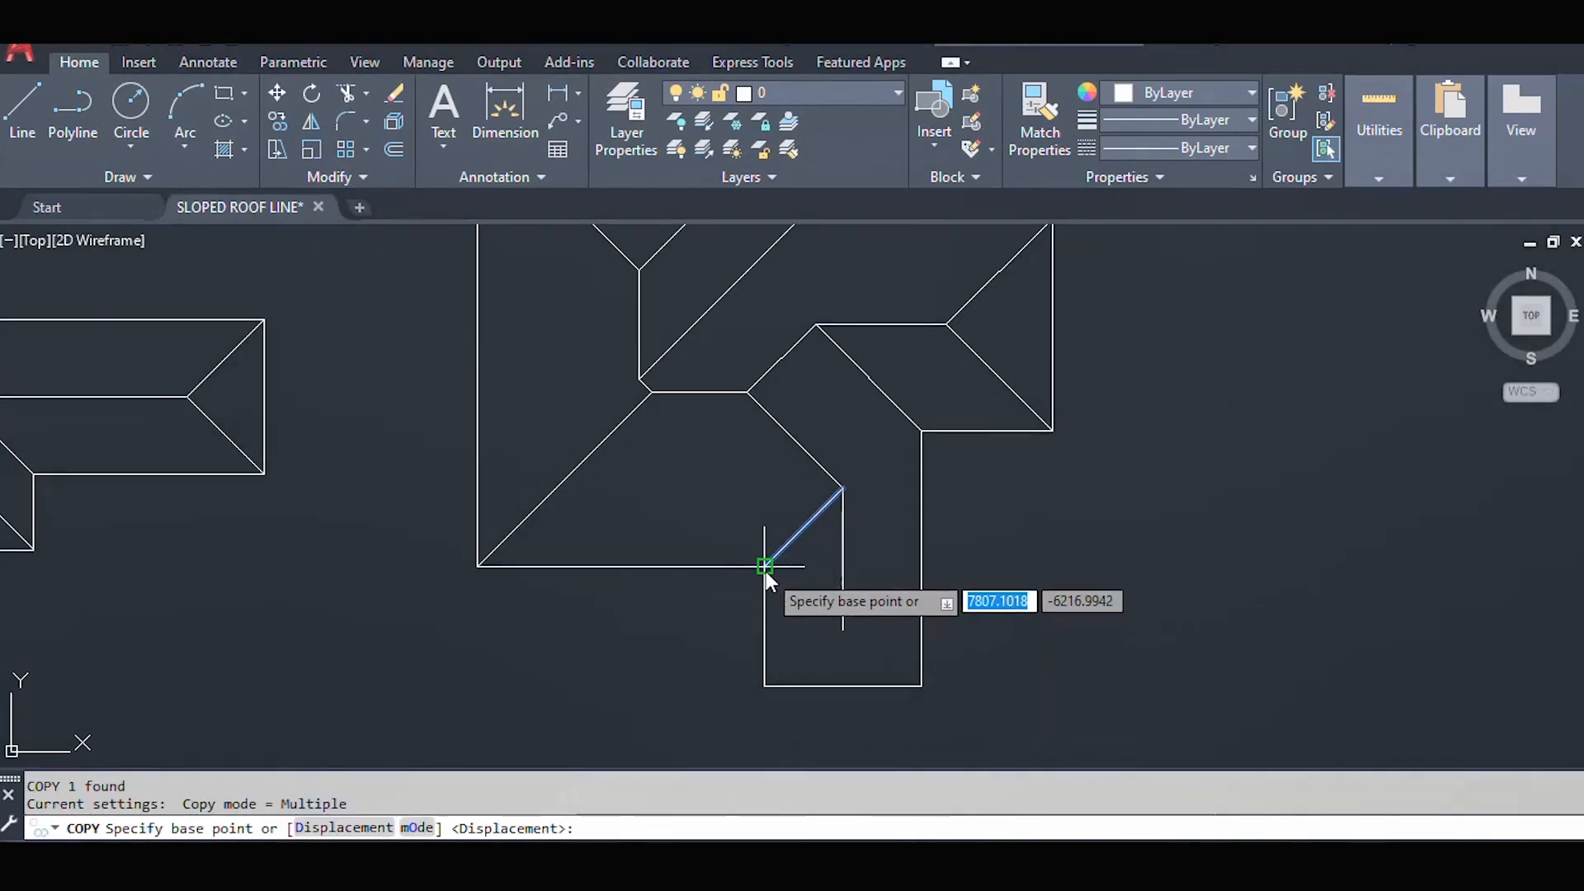
pyautogui.click(766, 568)
pyautogui.click(764, 687)
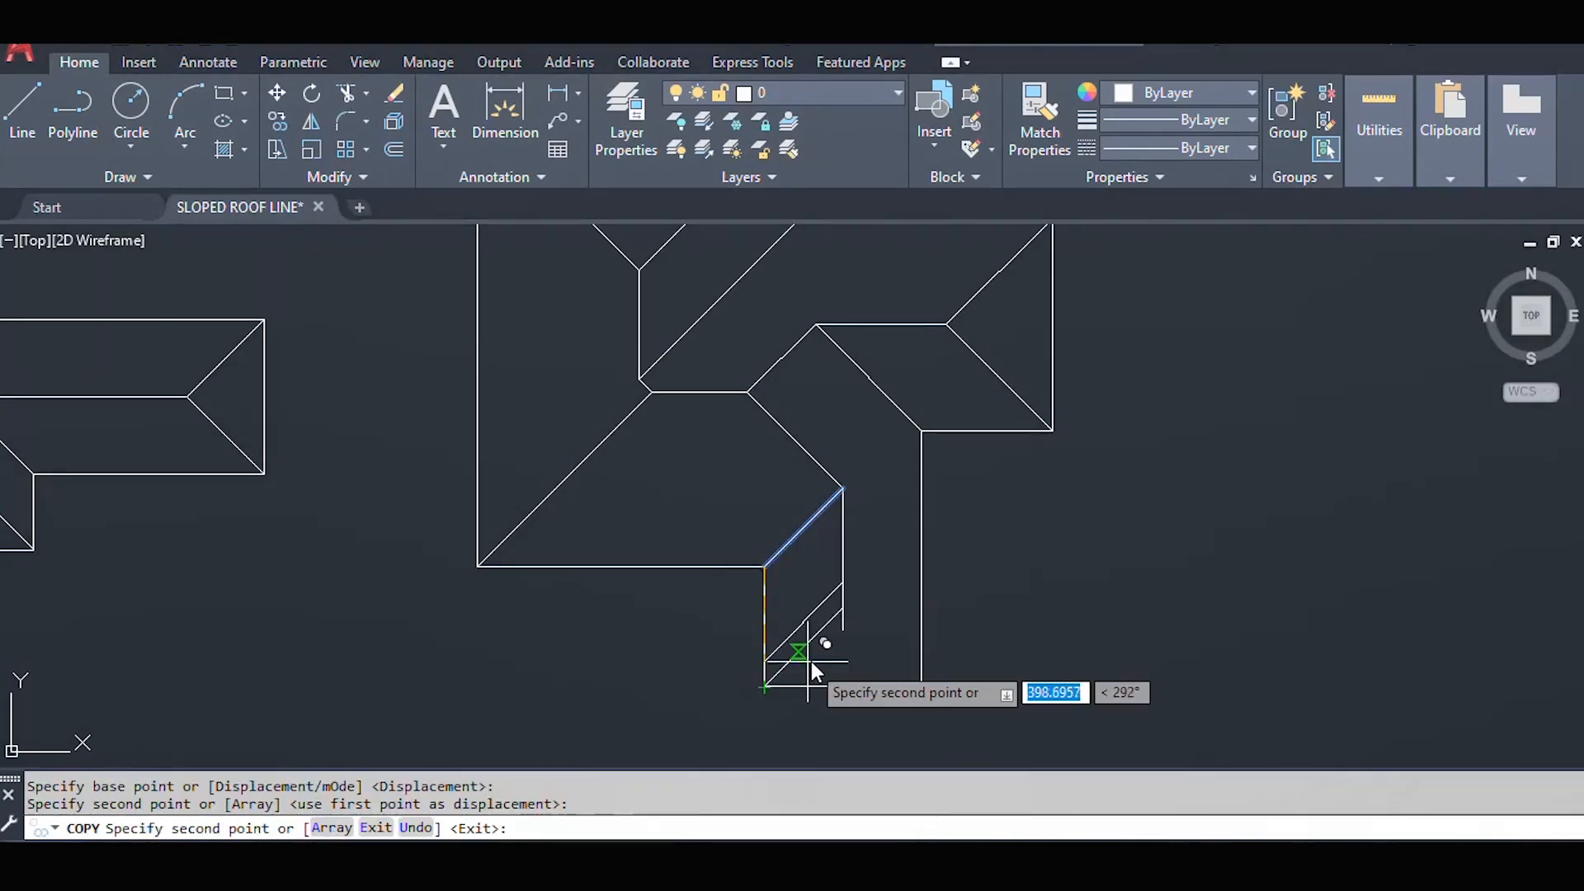
pyautogui.press('Return')
# - Mirror the copied hip line about a vertical axis through the midpoint of the south wing's bottom edge, keeping the original line
pyautogui.click(825, 642)
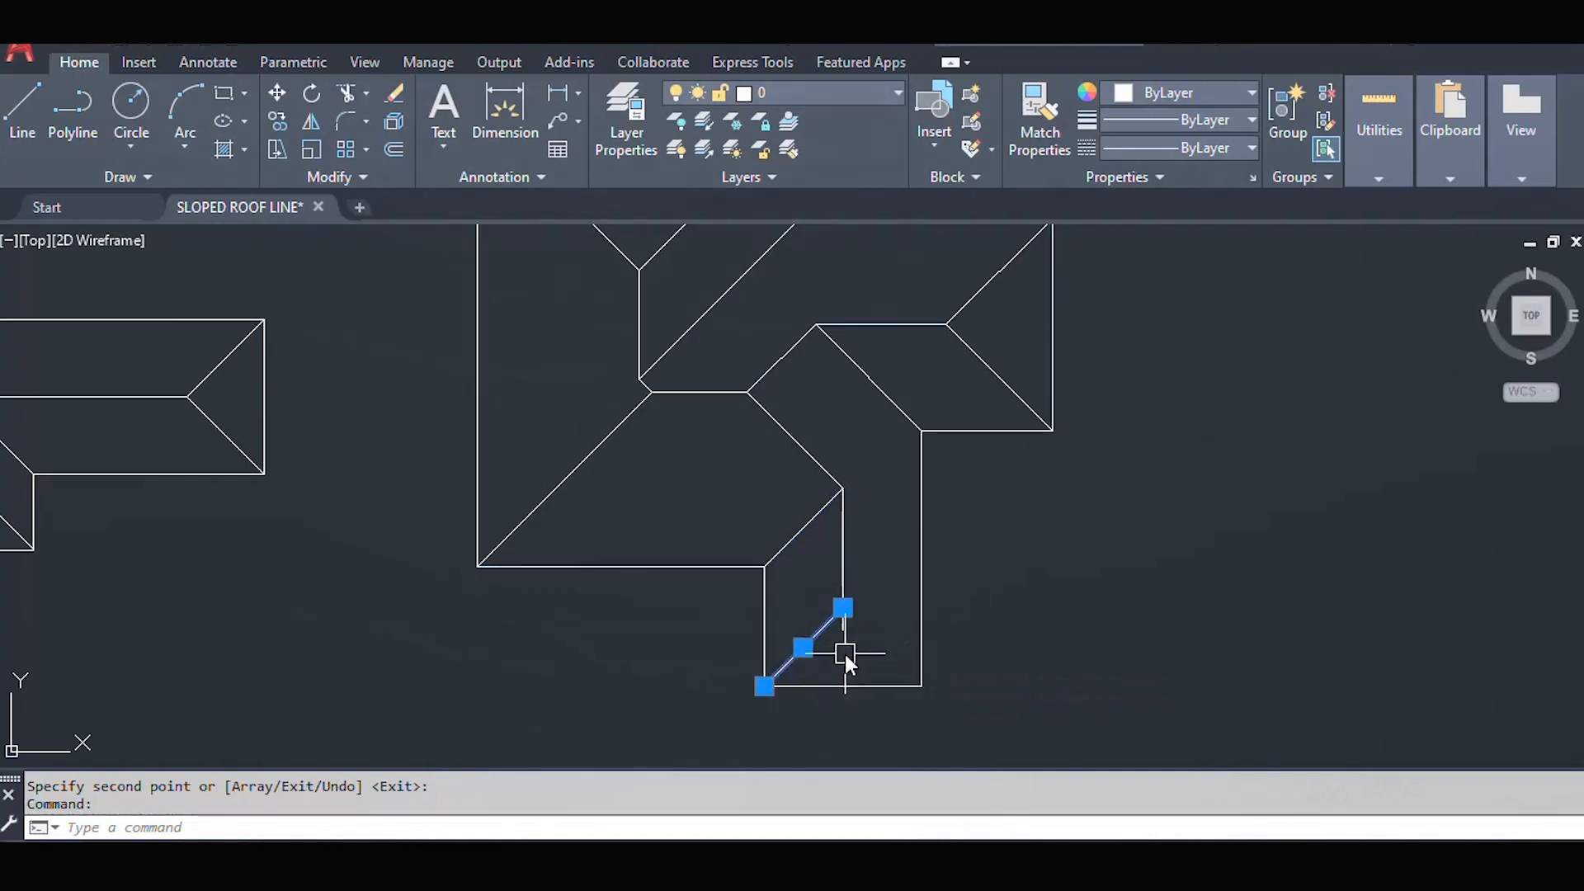
pyautogui.write('mi')
pyautogui.press('Return')
pyautogui.click(842, 686)
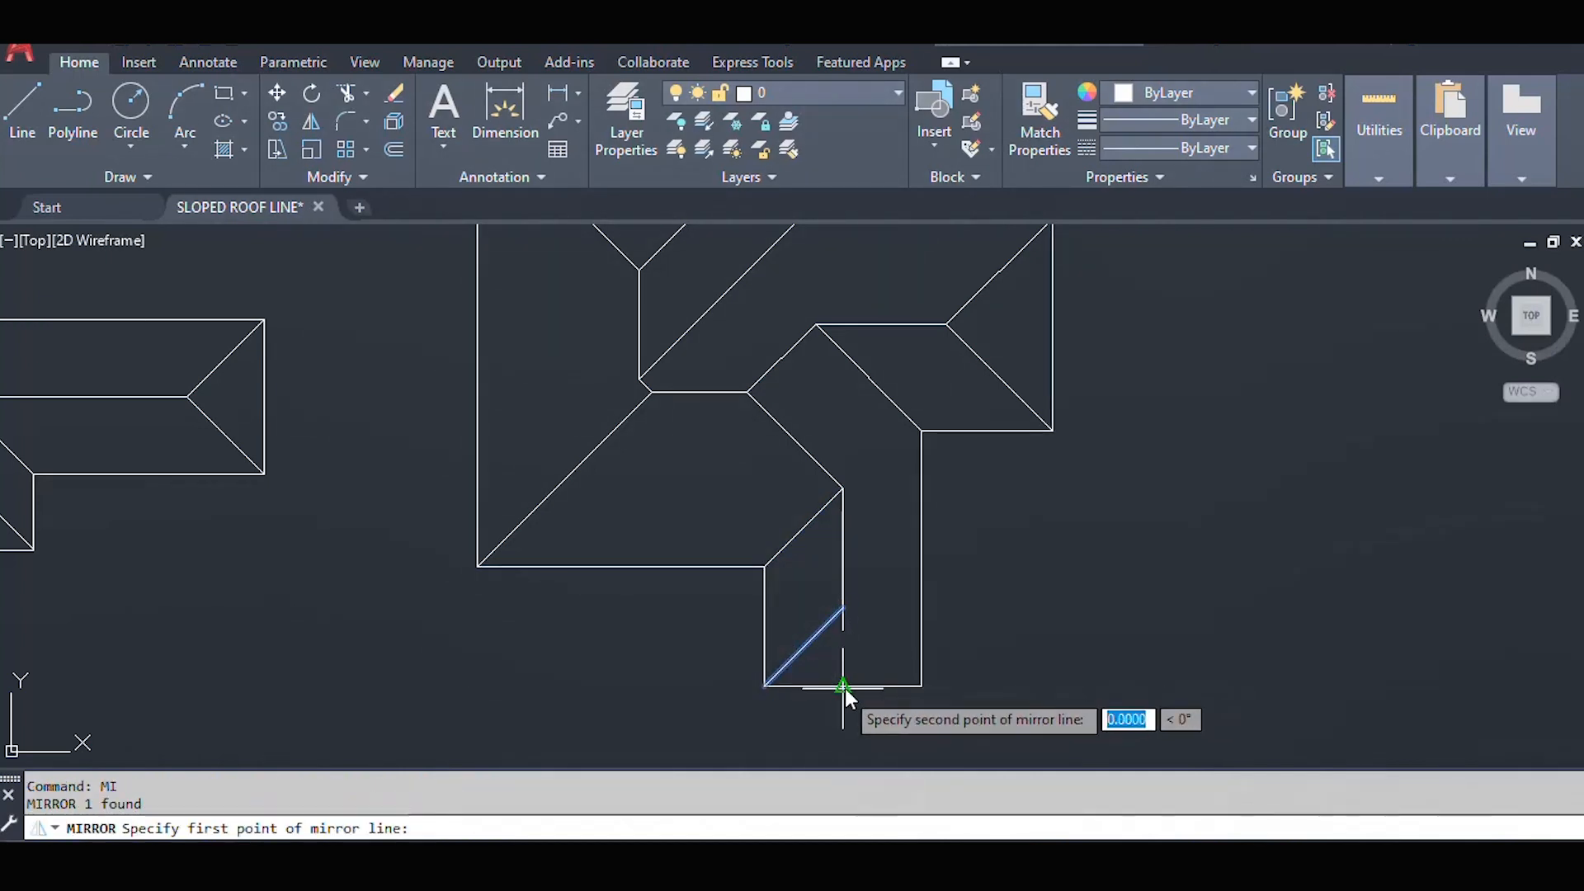
pyautogui.click(843, 608)
pyautogui.press('Return')
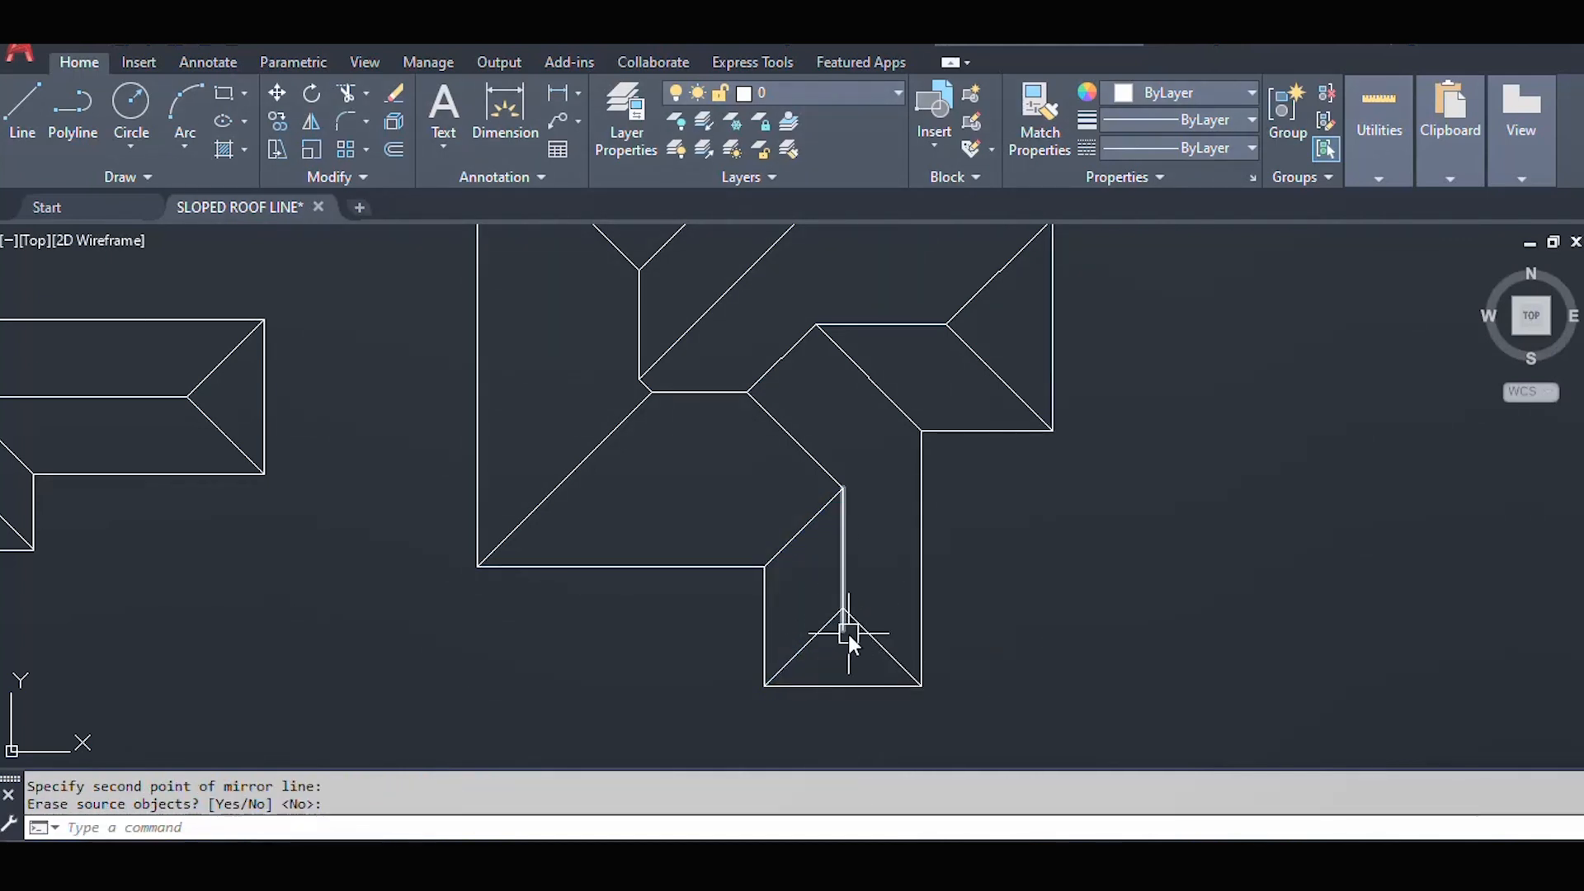
# - Trim the end of the south wing's vertical ridge line that extends below the meeting point of the two hip lines
pyautogui.write('tr')
pyautogui.press('Return')
pyautogui.scroll(4, 845, 632)
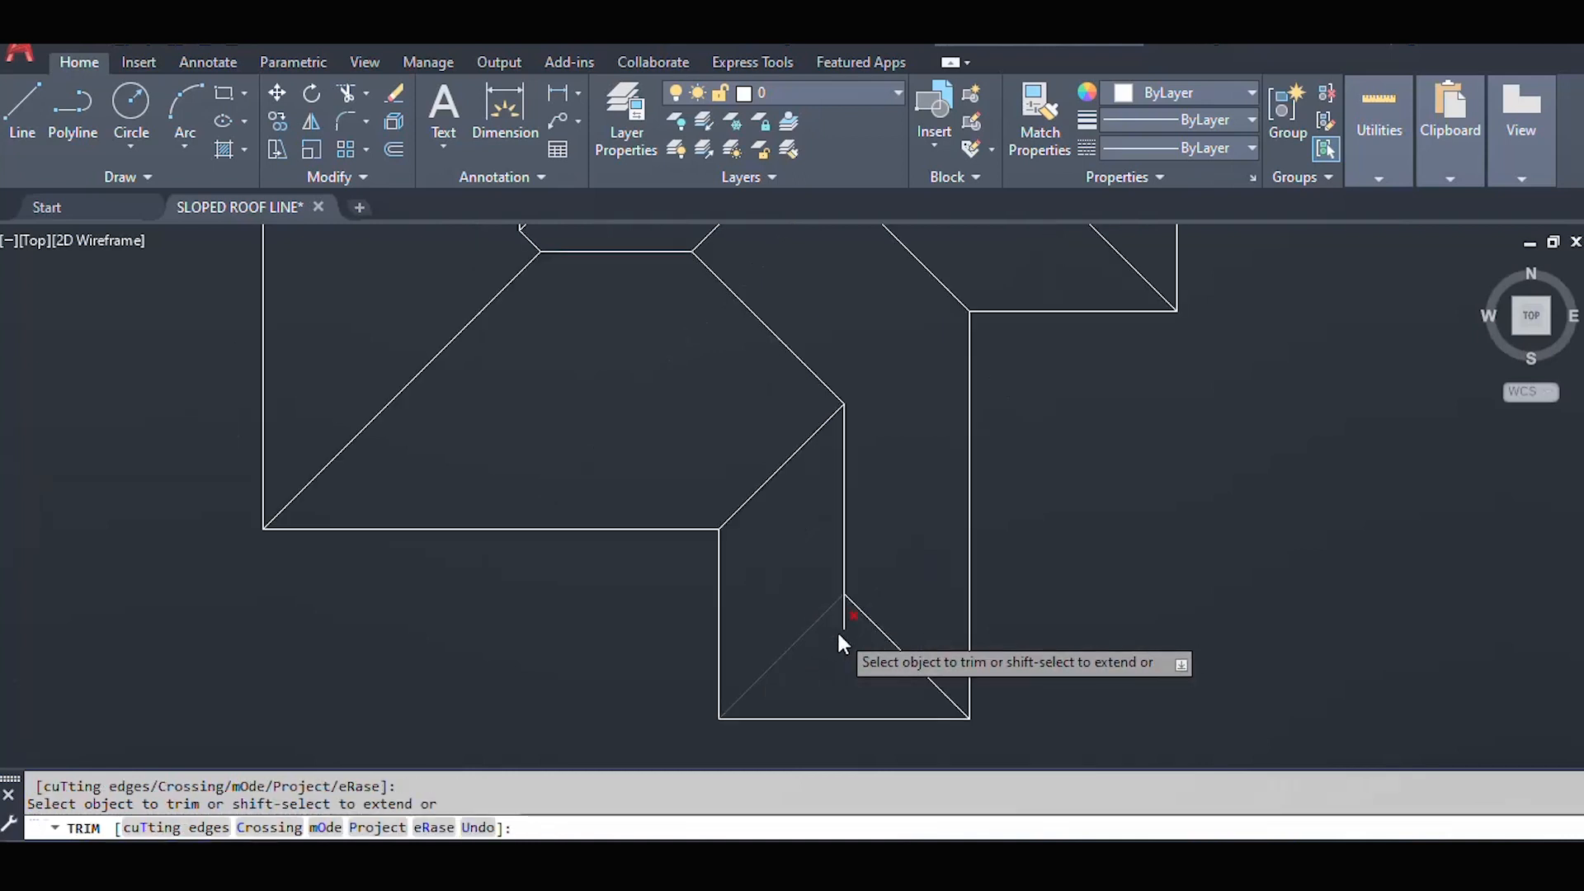
pyautogui.click(851, 620)
pyautogui.scroll(-4, 834, 531)
pyautogui.press('Escape')
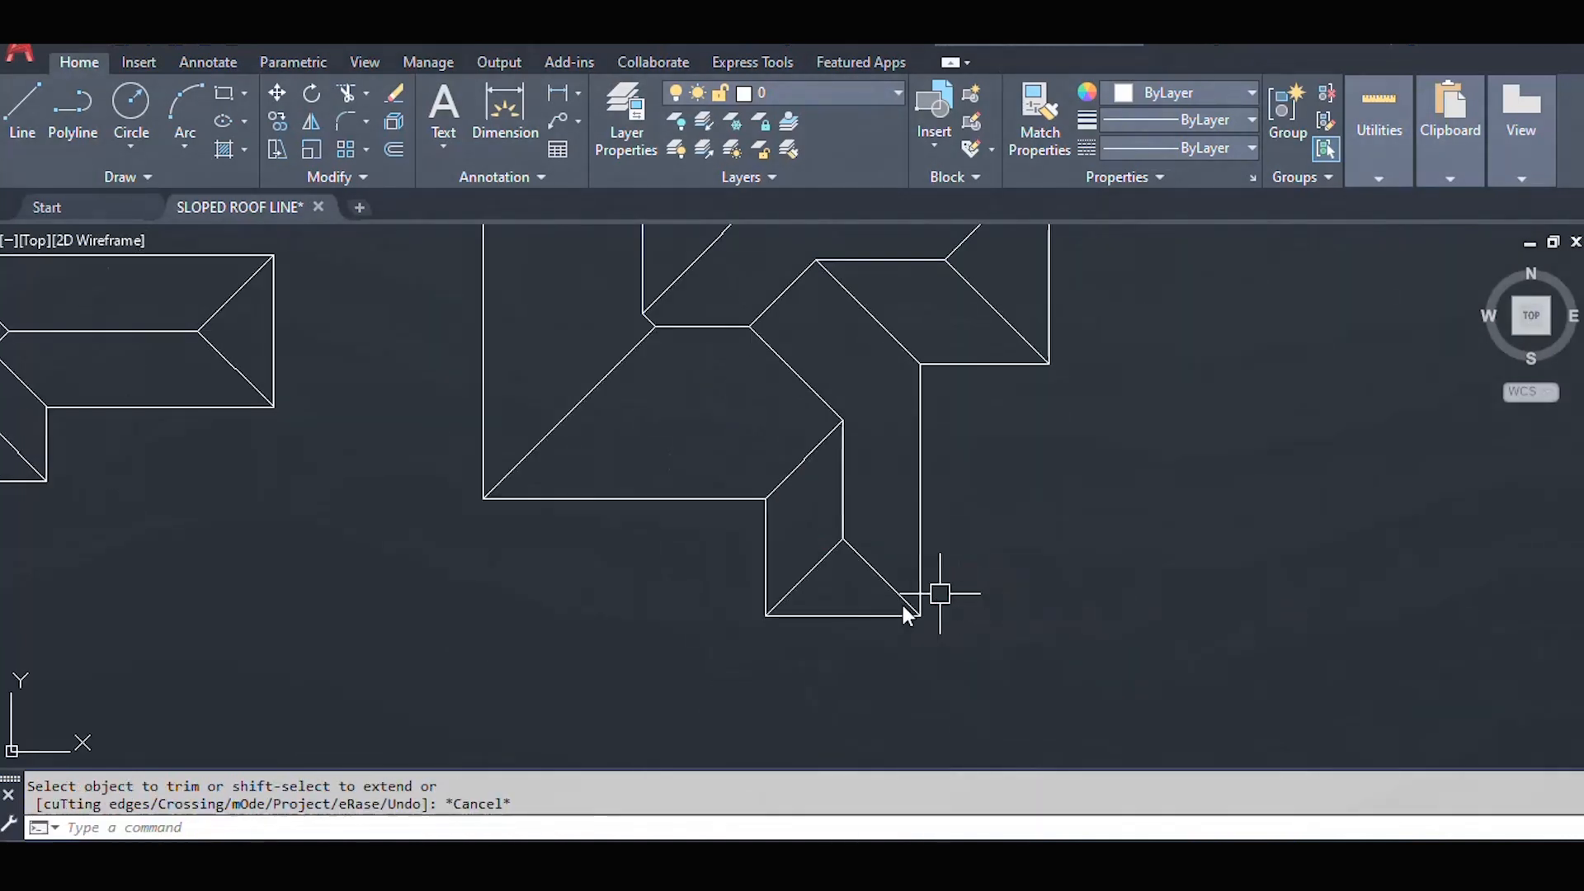
pyautogui.scroll(-3, 901, 602)
pyautogui.moveTo(603, 586); pyautogui.dragTo(615, 625, button='middle')
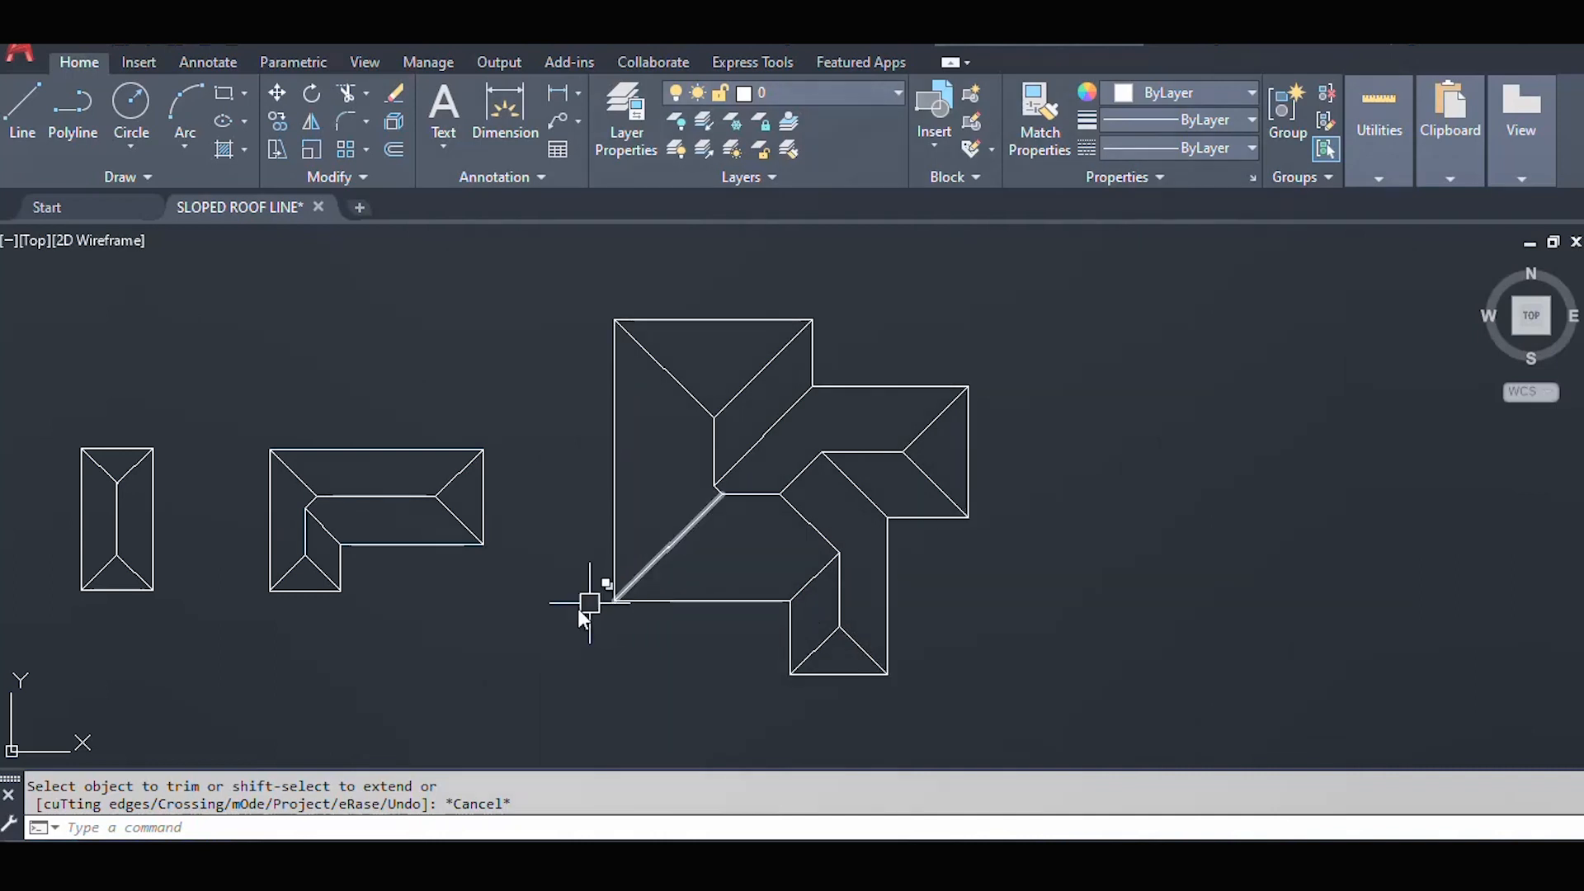
pyautogui.moveTo(596, 610); pyautogui.dragTo(924, 608, button='middle')
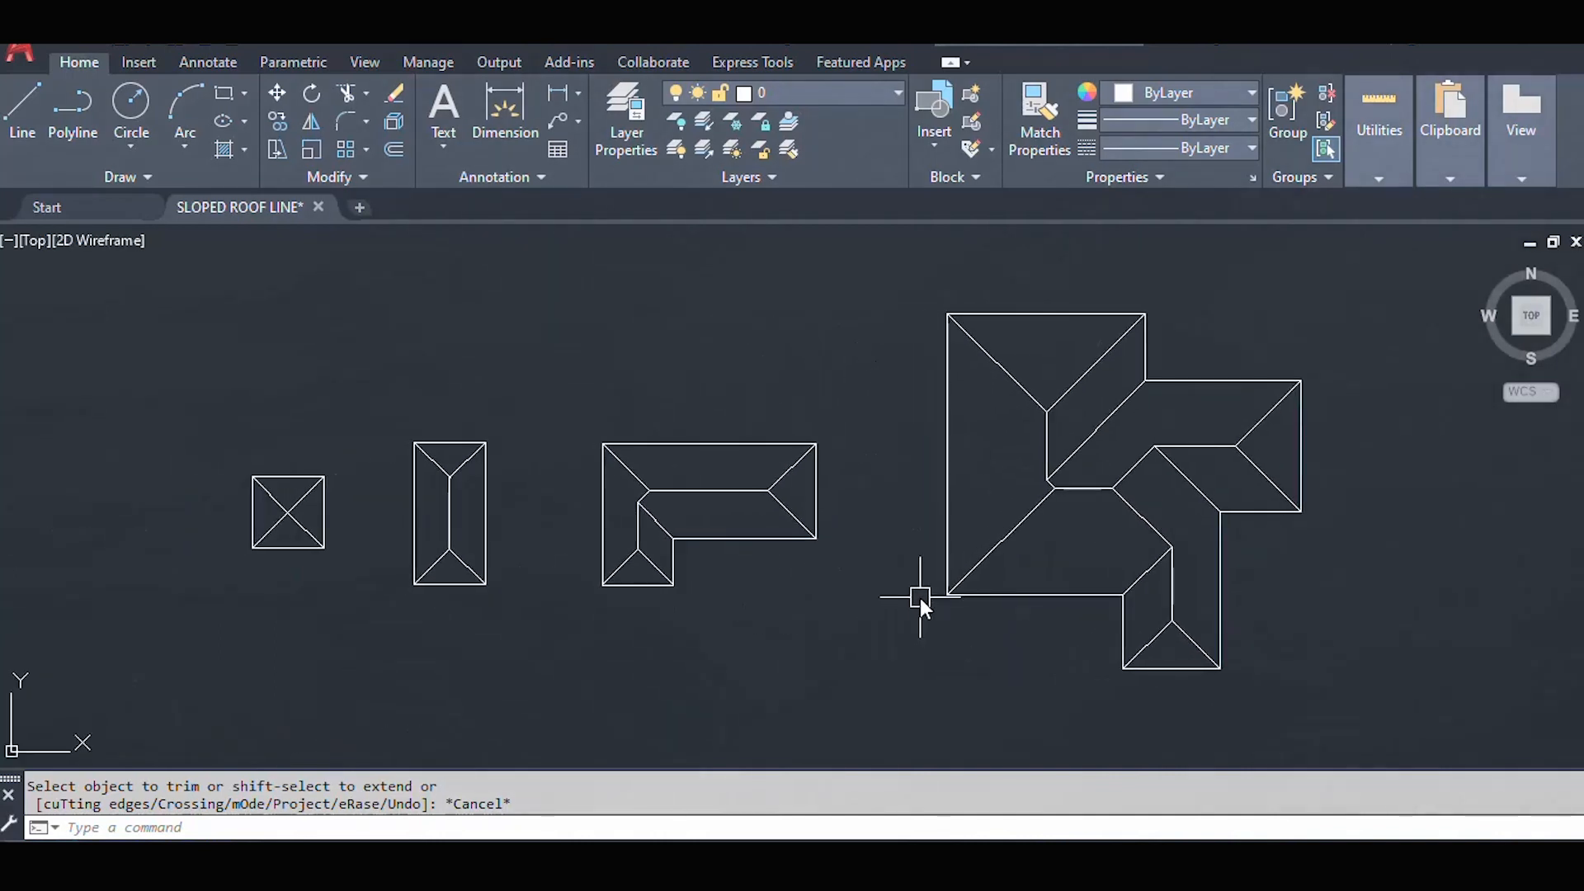